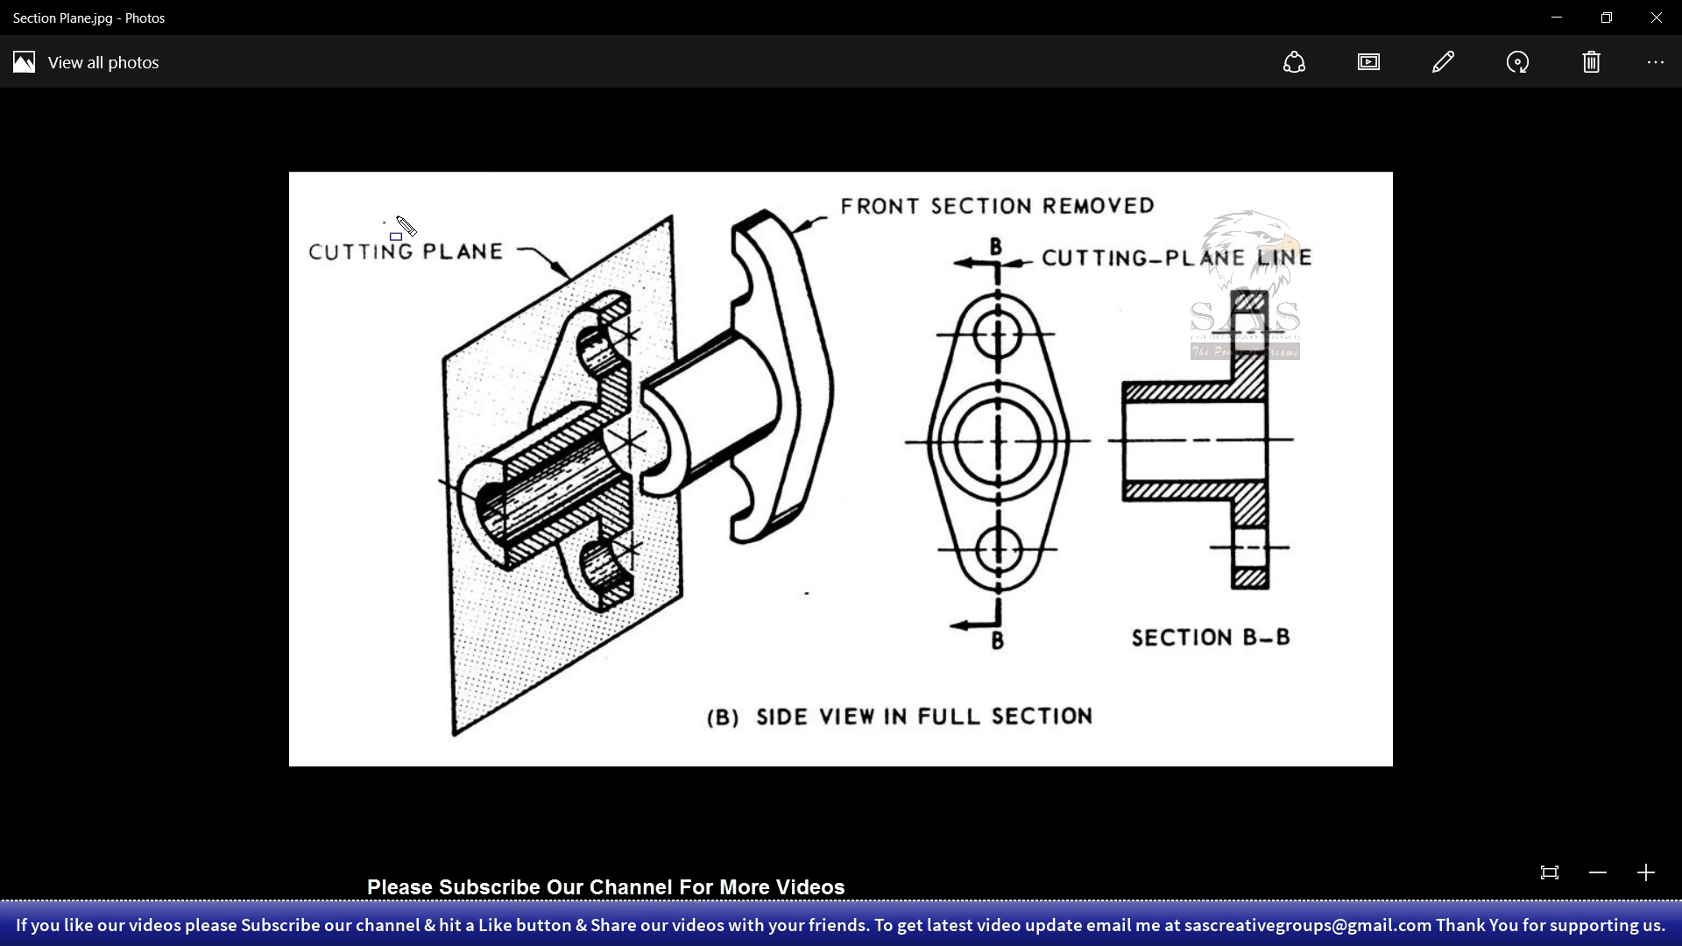
- Outline the reference image's cut-away view, CUTTING PLANE label, section B-B views and B arrow with rectangles
drag(396, 201, 908, 661)
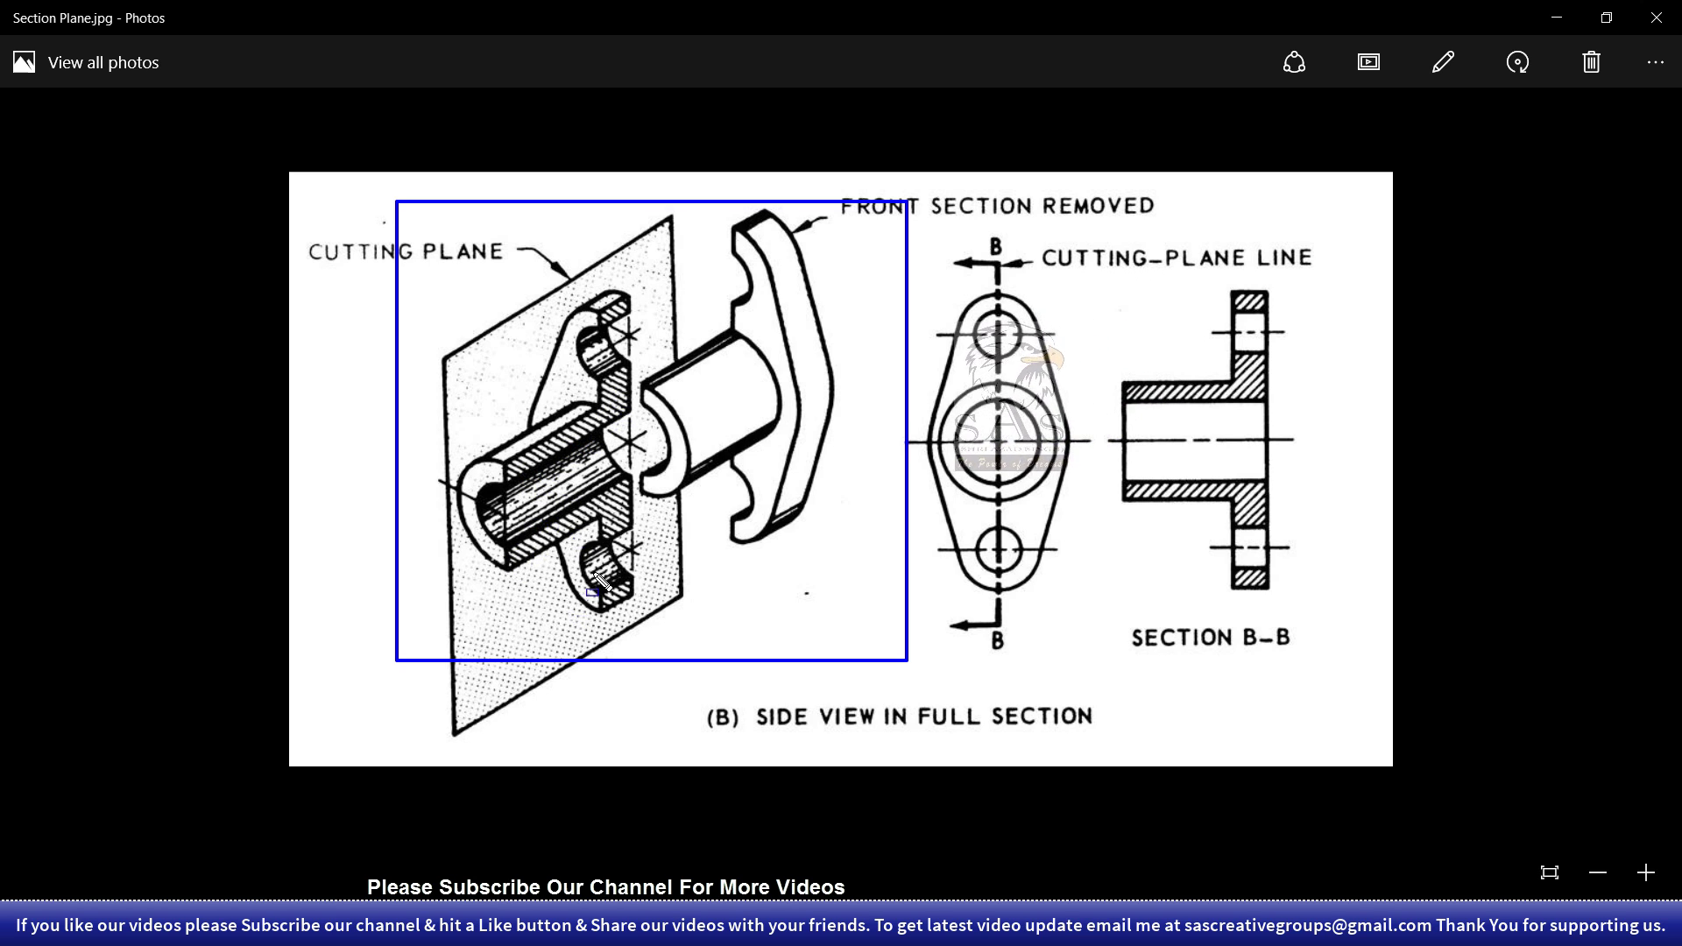
drag(290, 219, 533, 305)
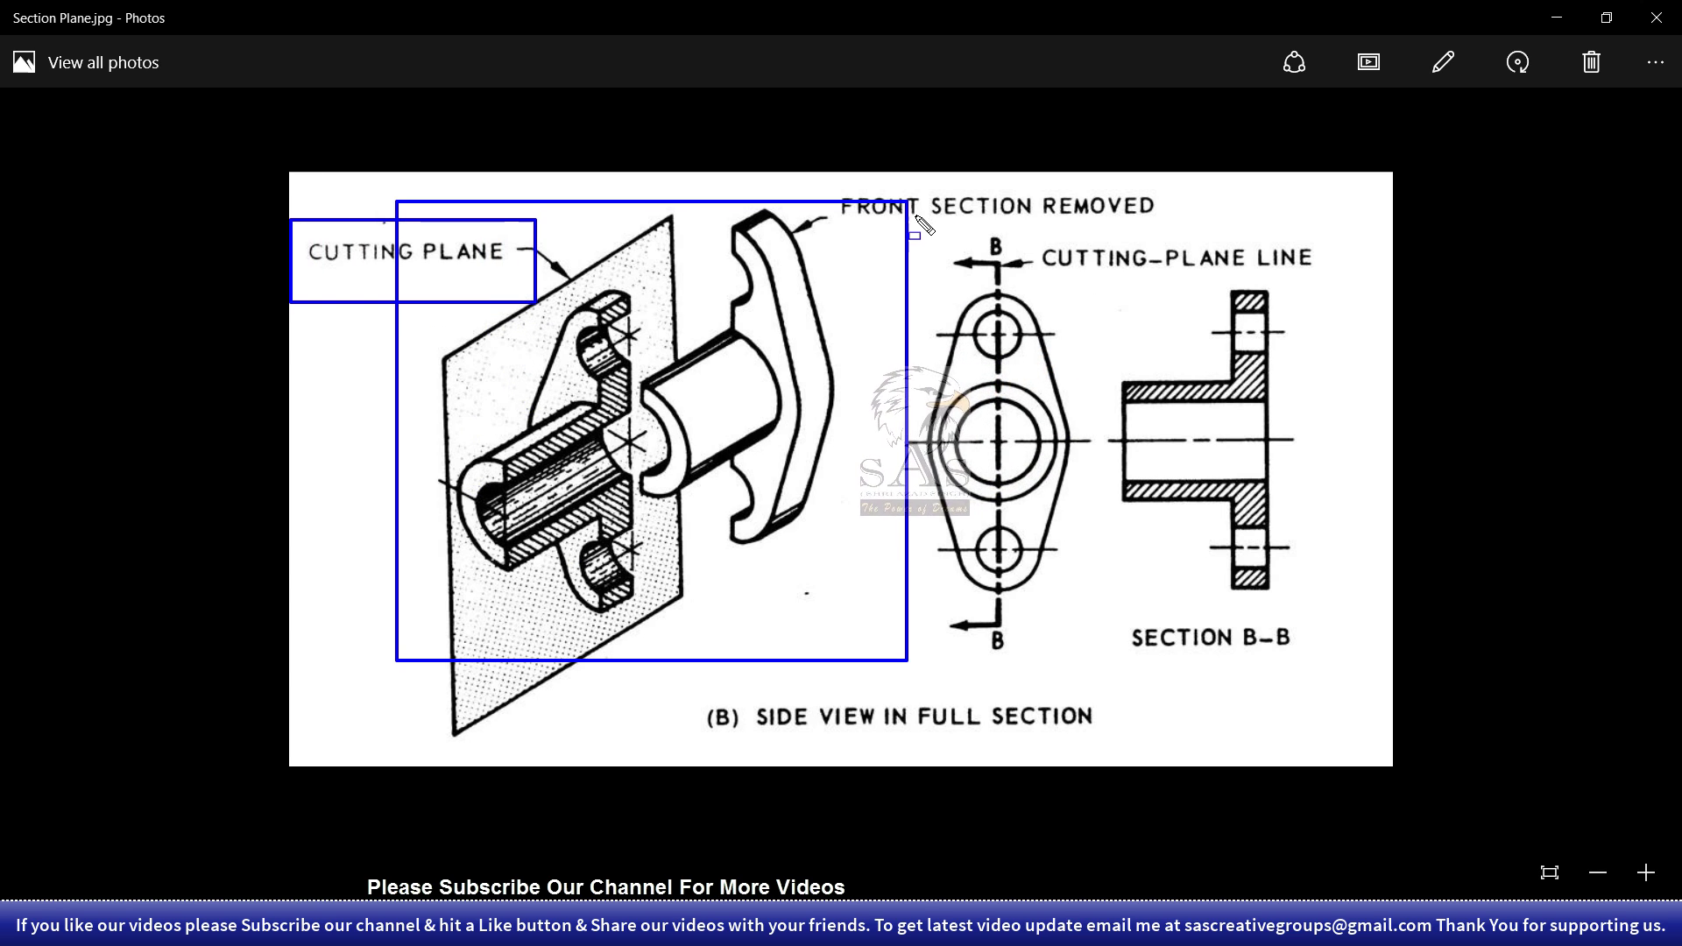
drag(911, 205, 1363, 694)
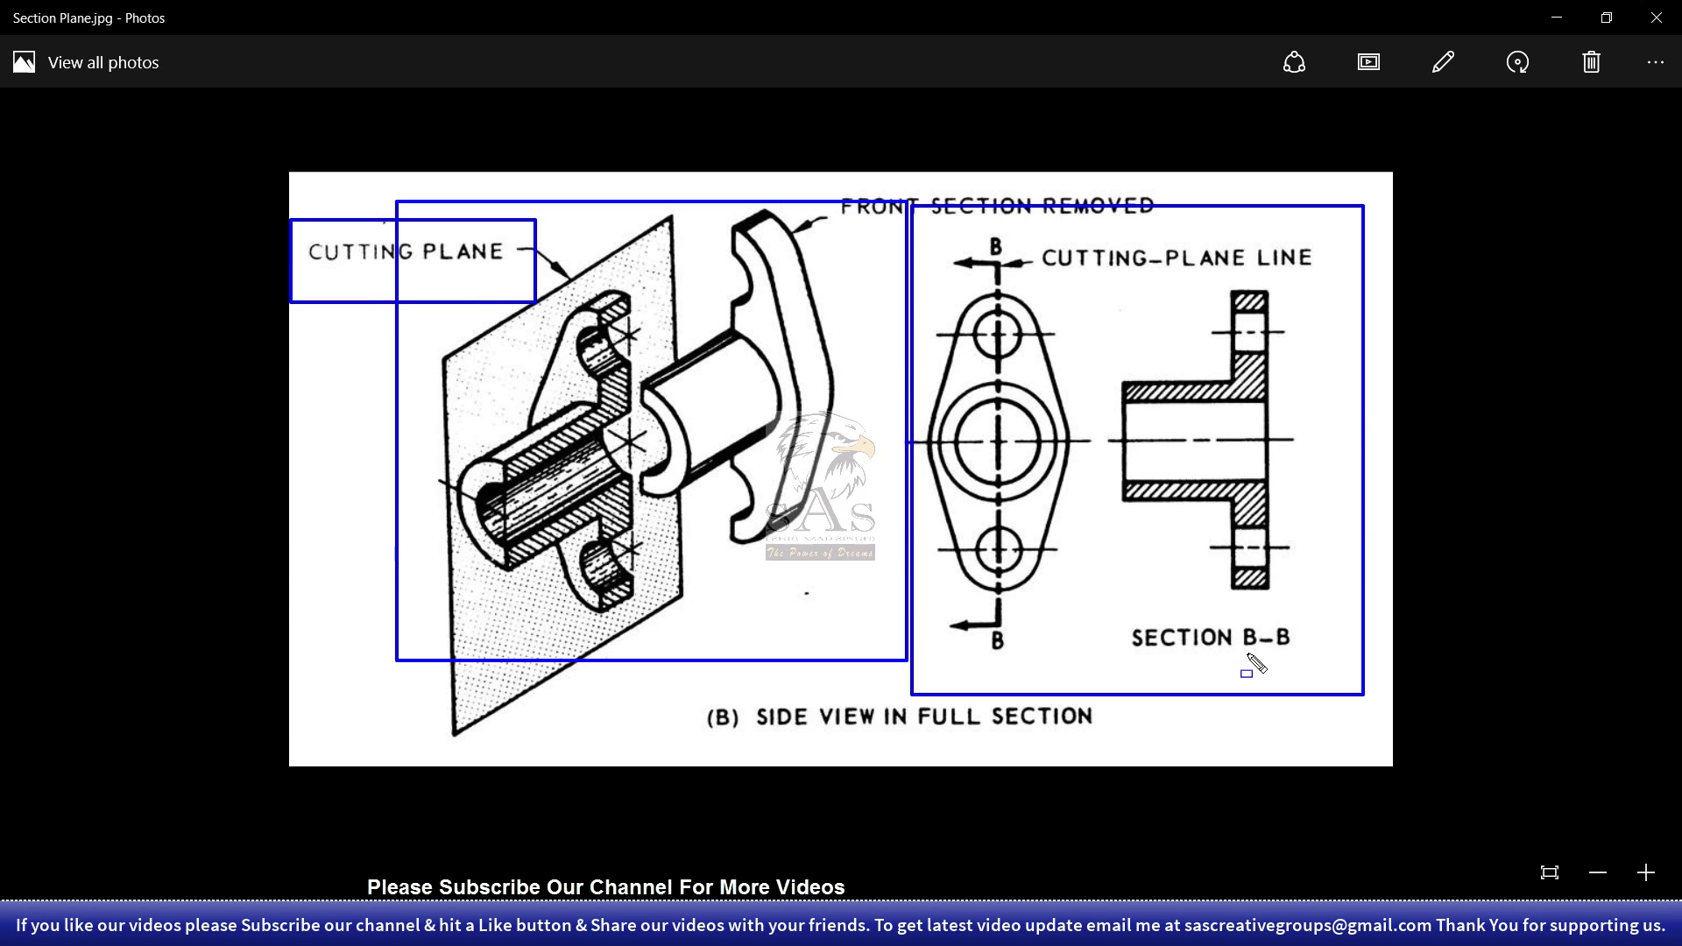
drag(1090, 280, 1345, 693)
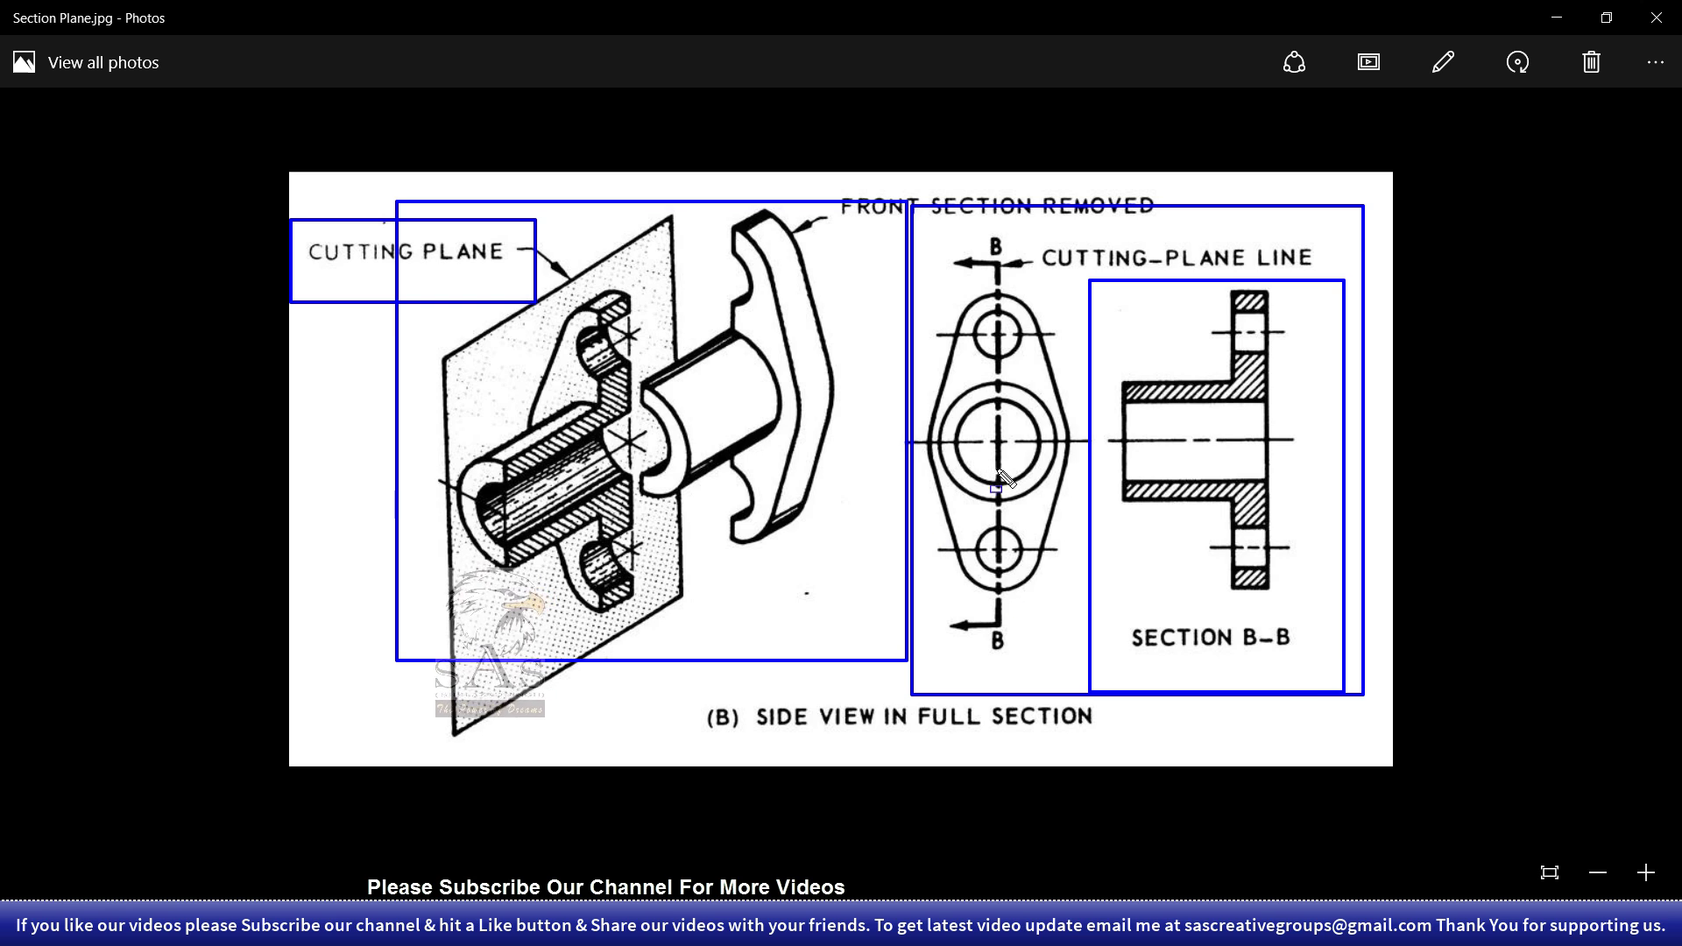
drag(941, 229, 1021, 290)
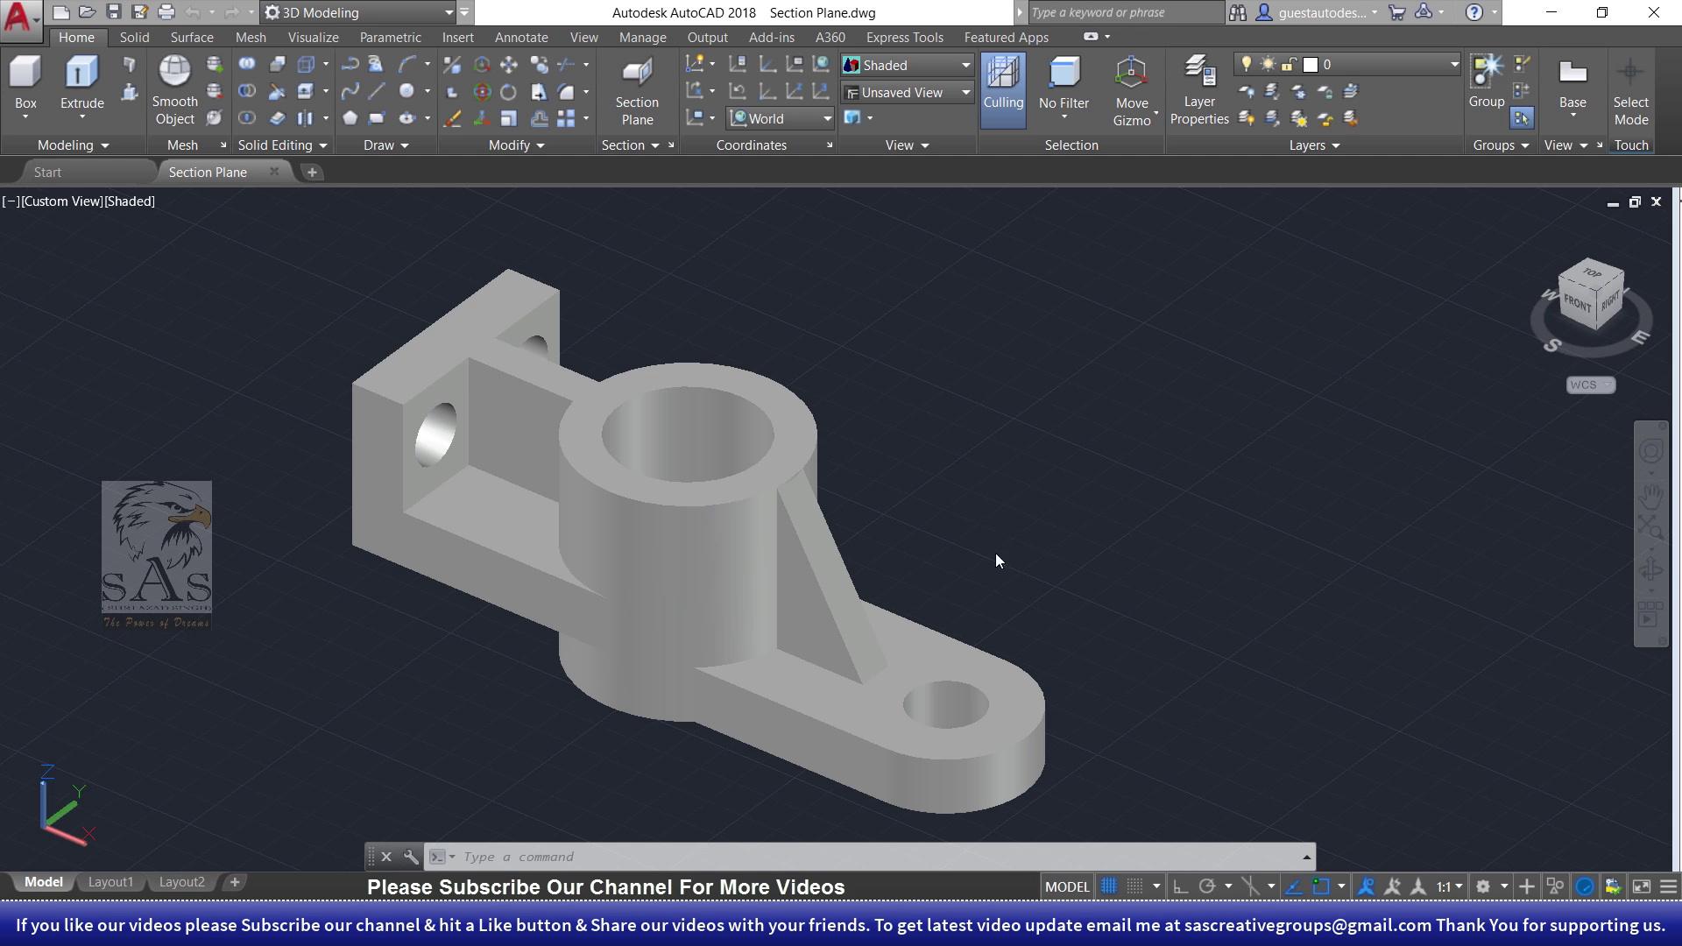
- Start the Section Plane command and pan the bracket model to the left
click(652, 93)
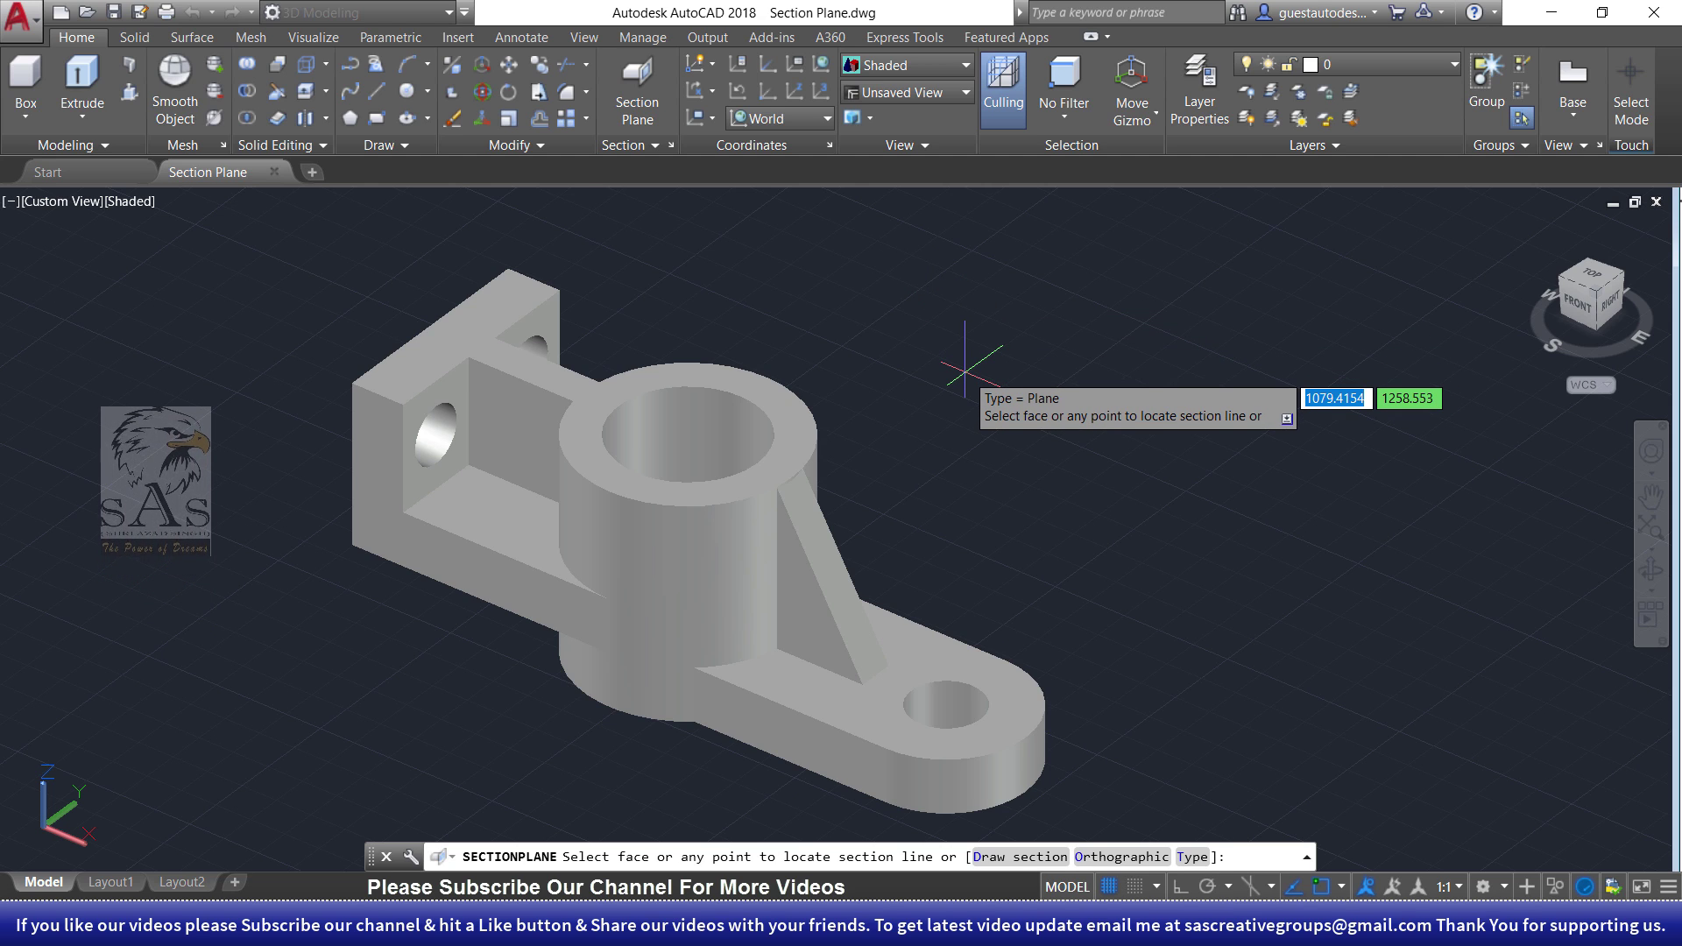
middle_drag(986, 491, 890, 476)
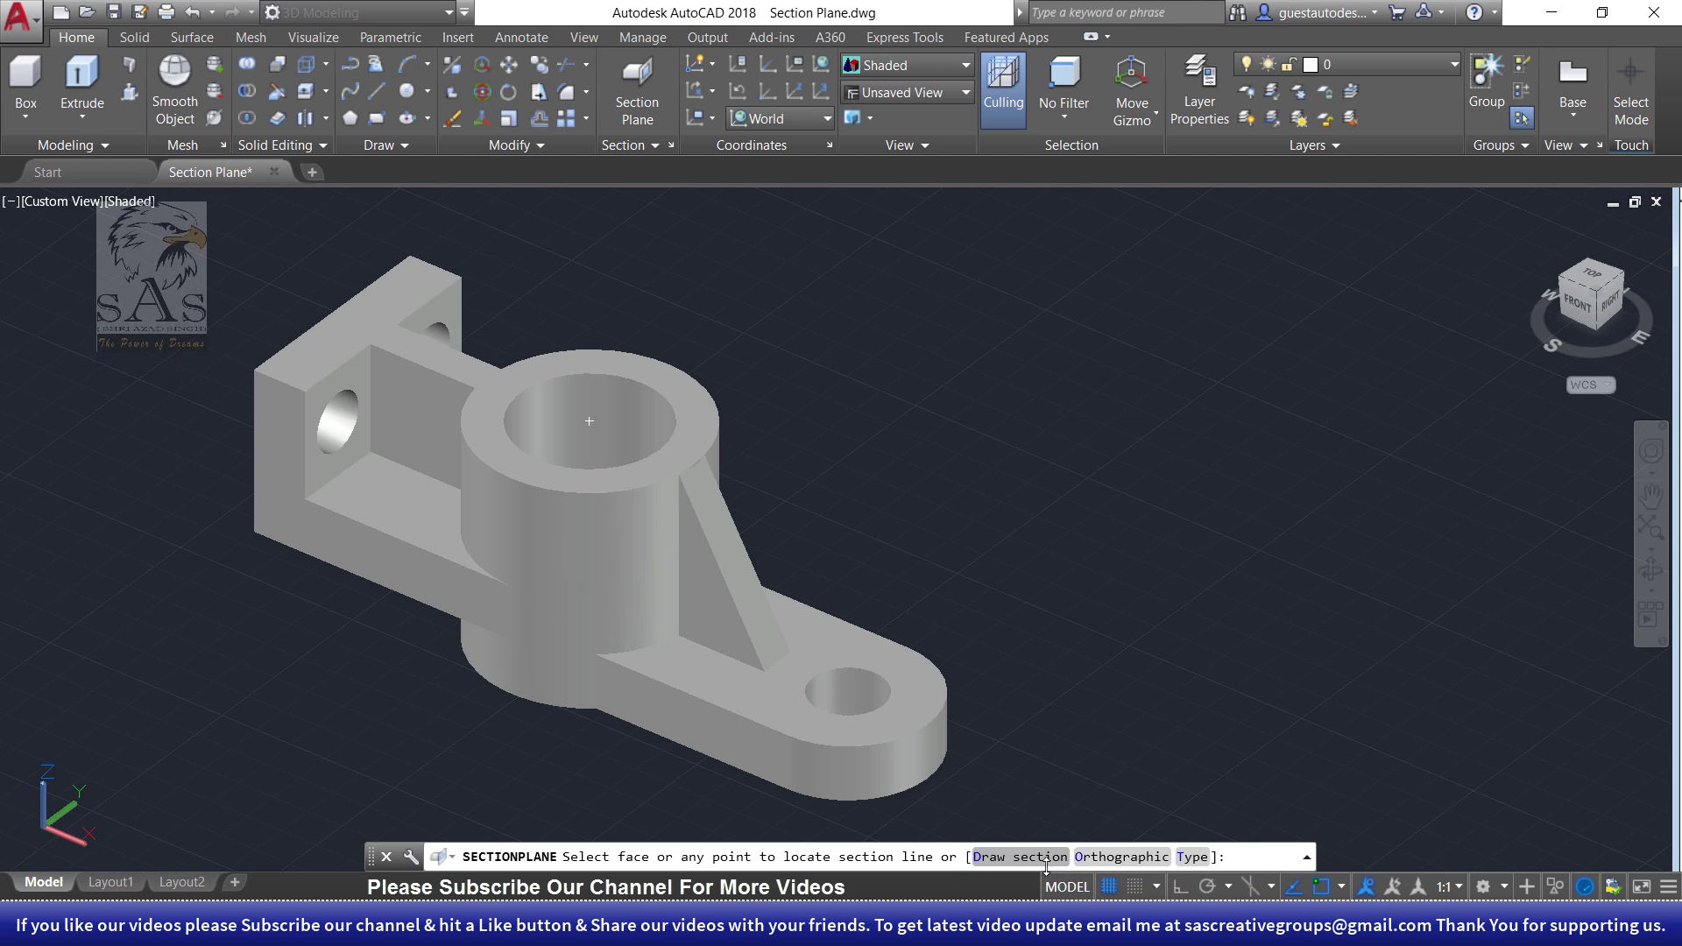
- Place an orthographic section plane aligned to Front through the bracket, then select it
click(1121, 857)
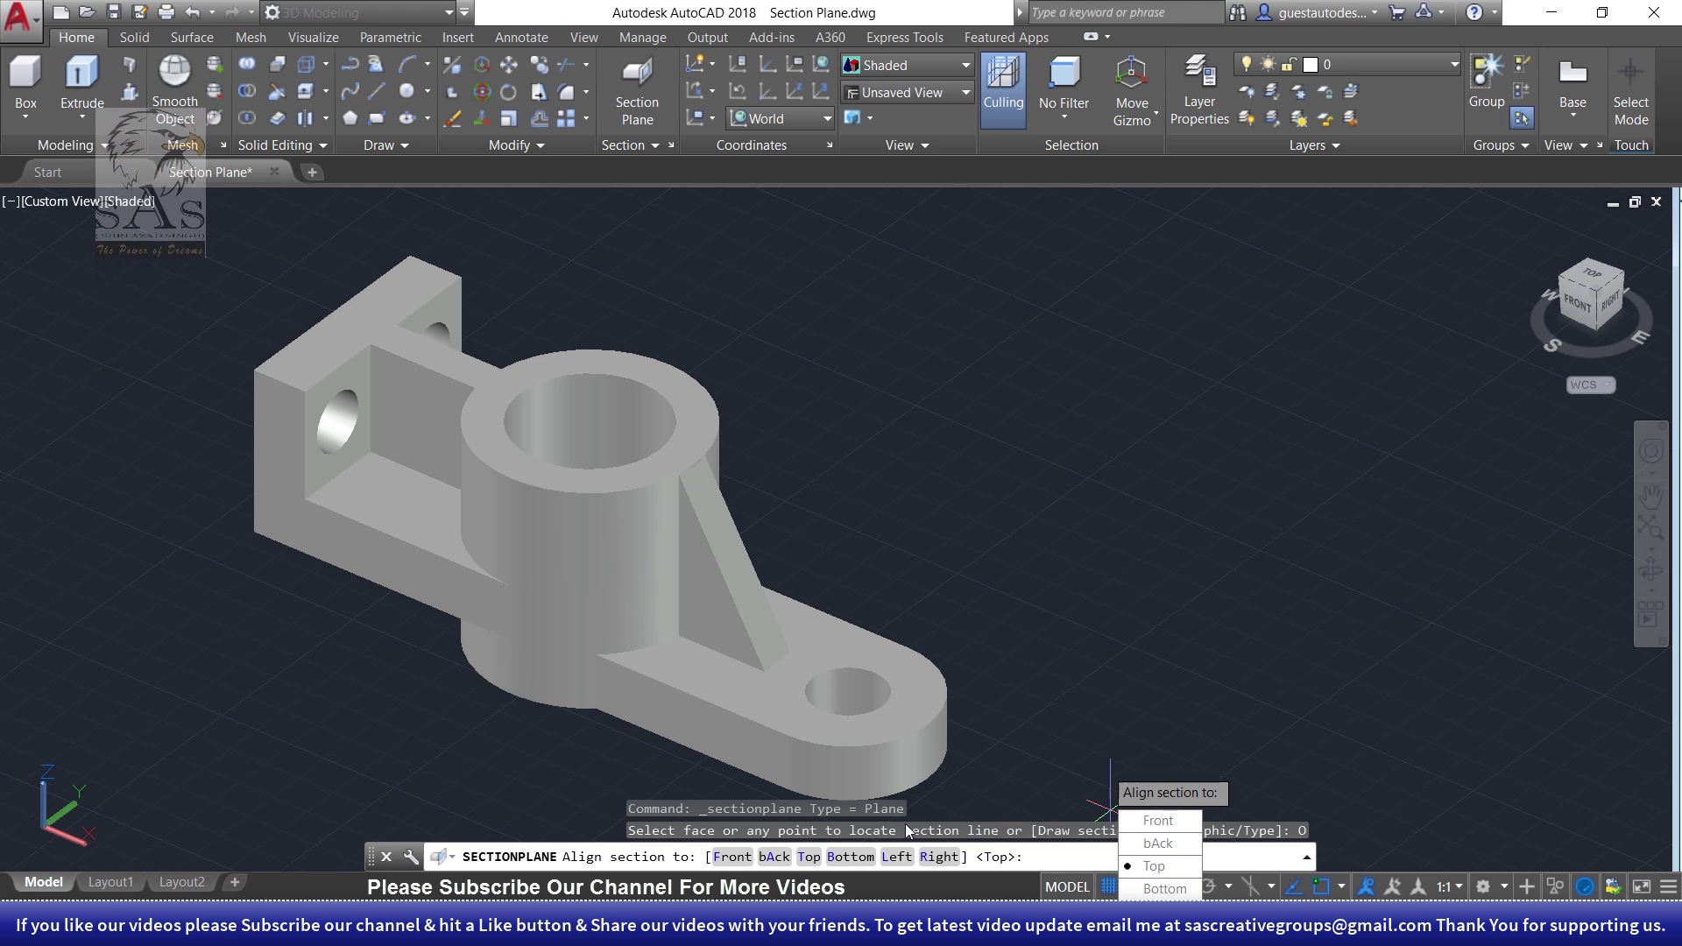
click(733, 857)
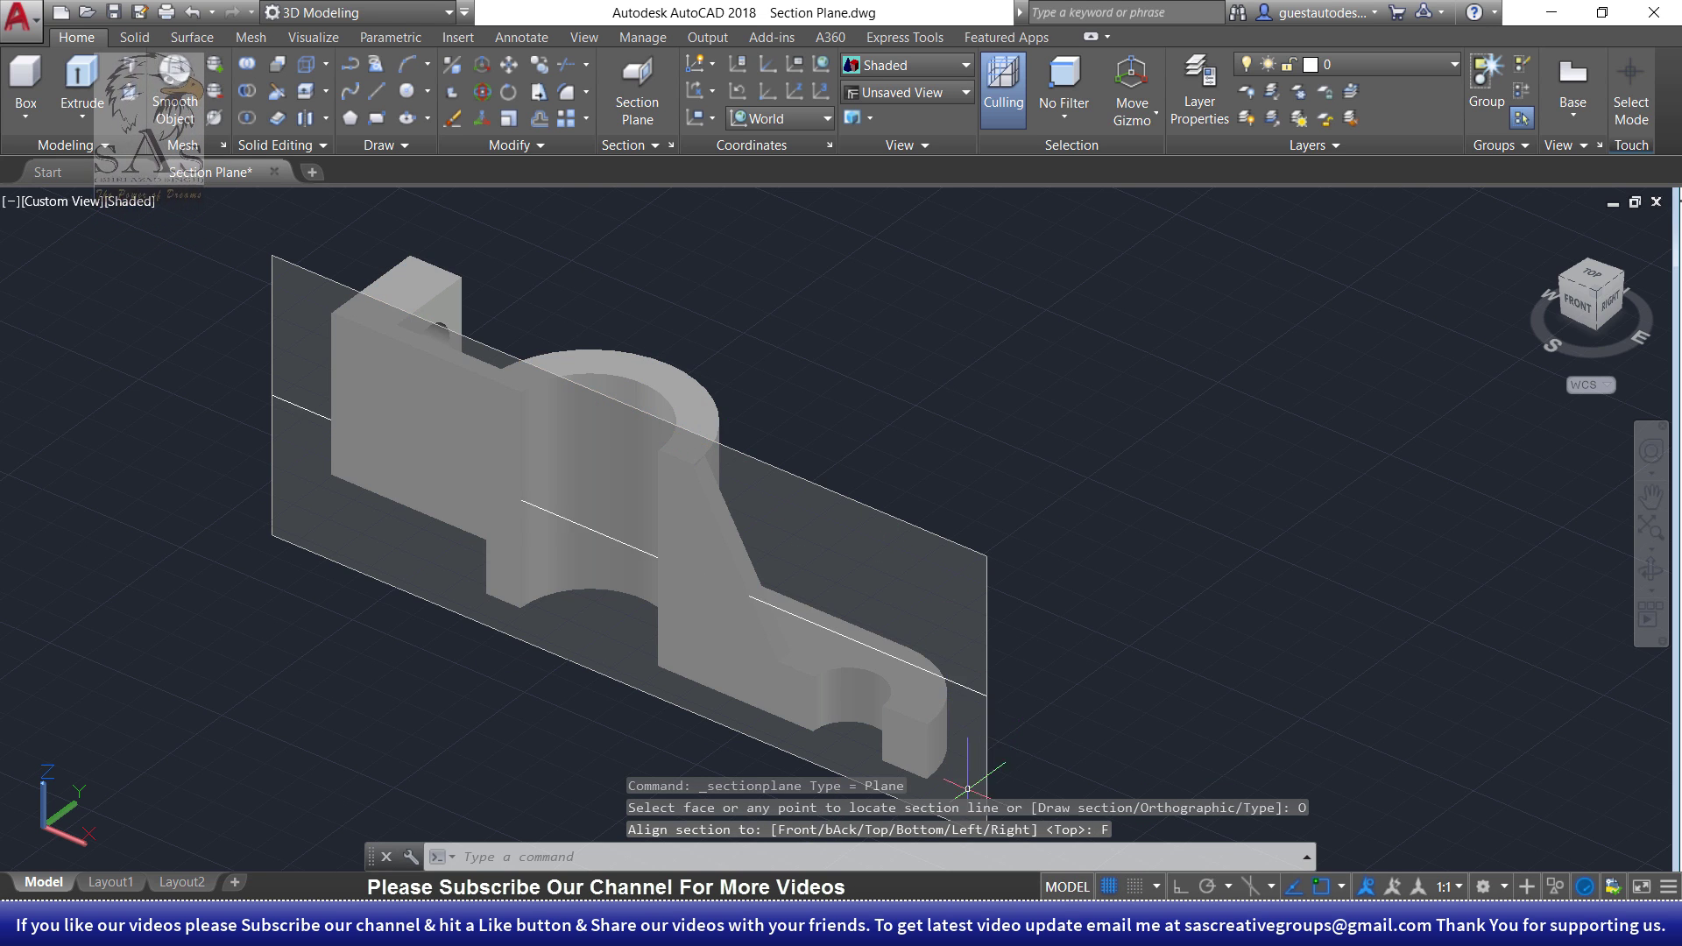
click(1155, 481)
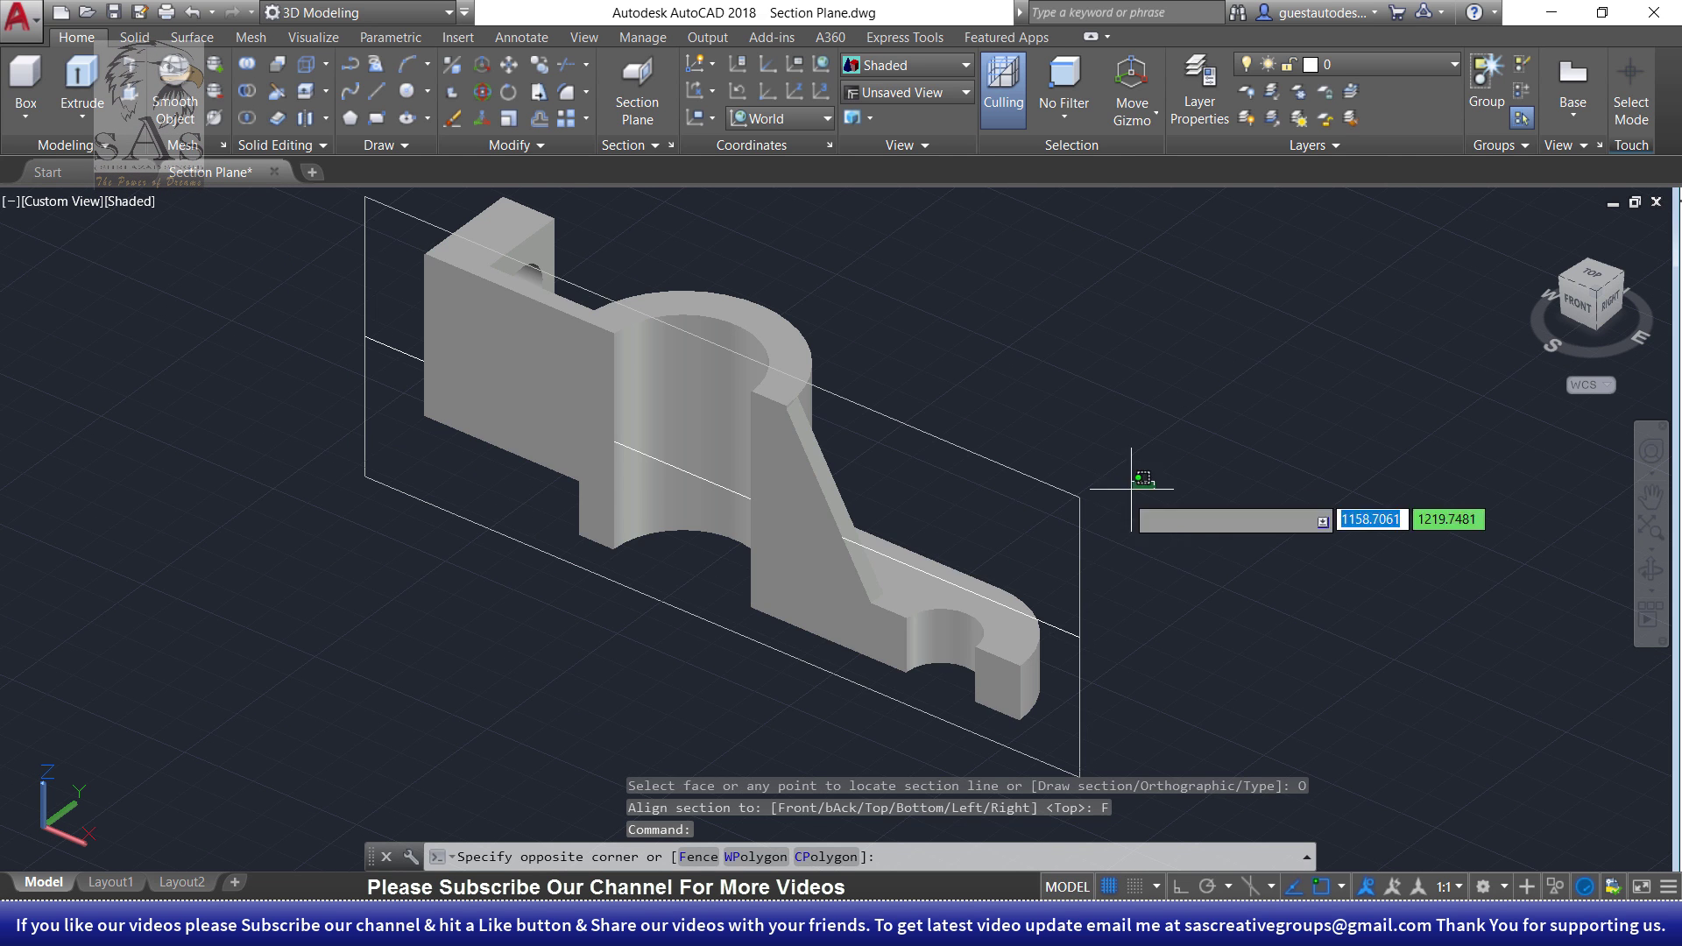
click(1049, 534)
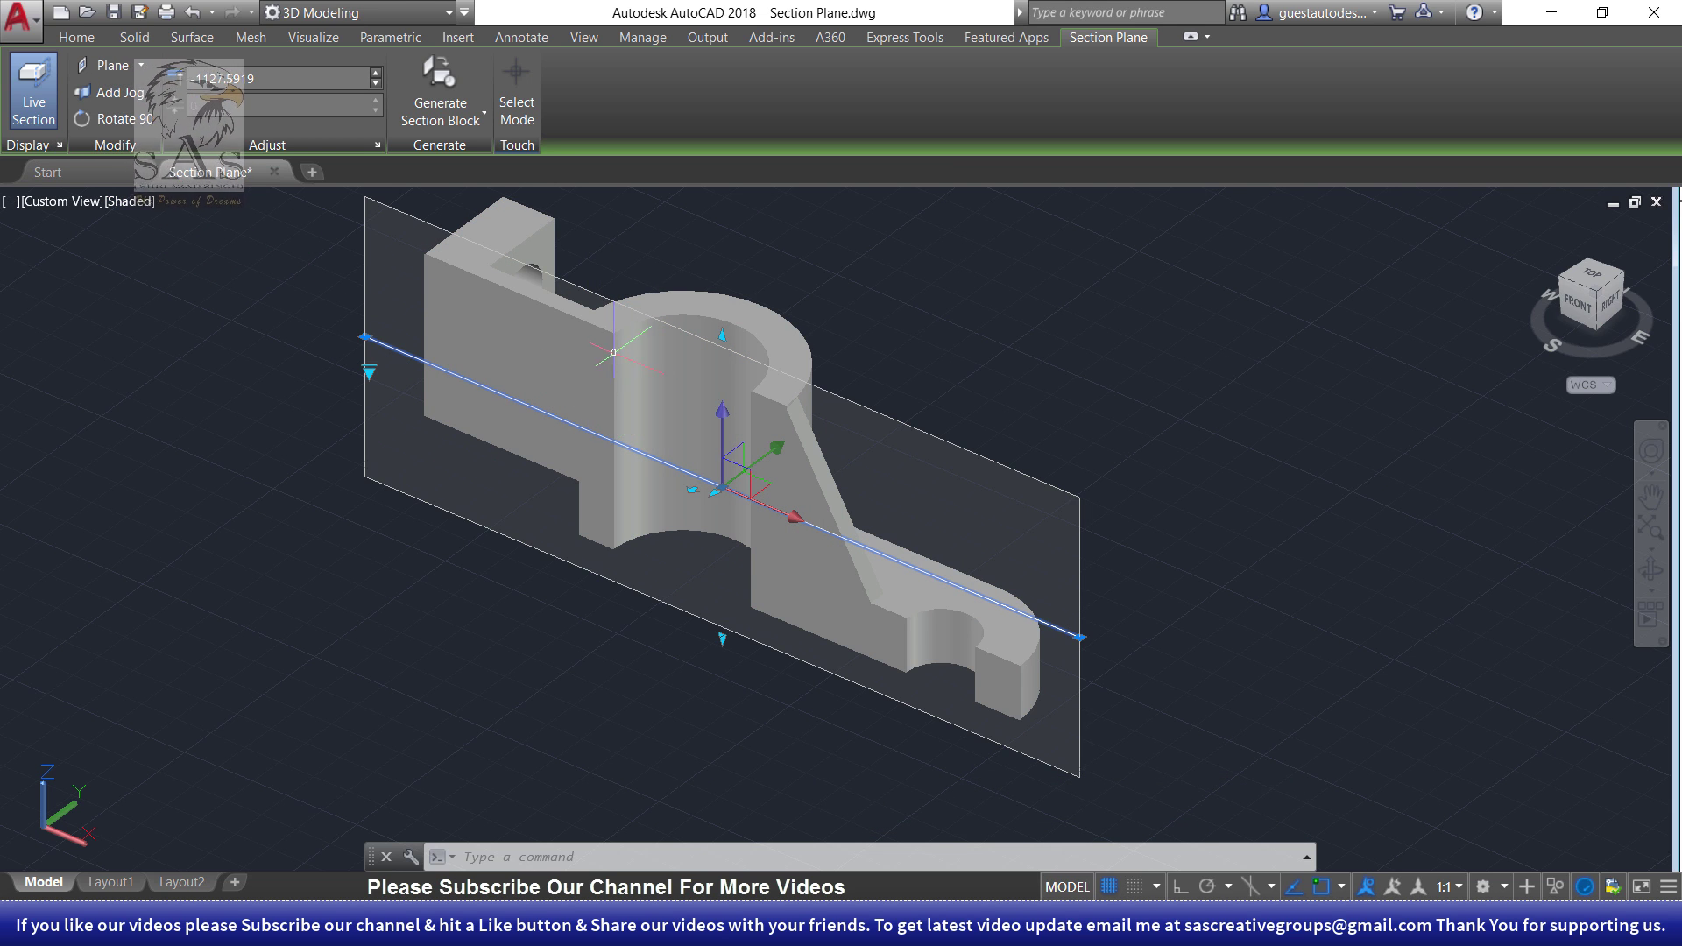
click(35, 97)
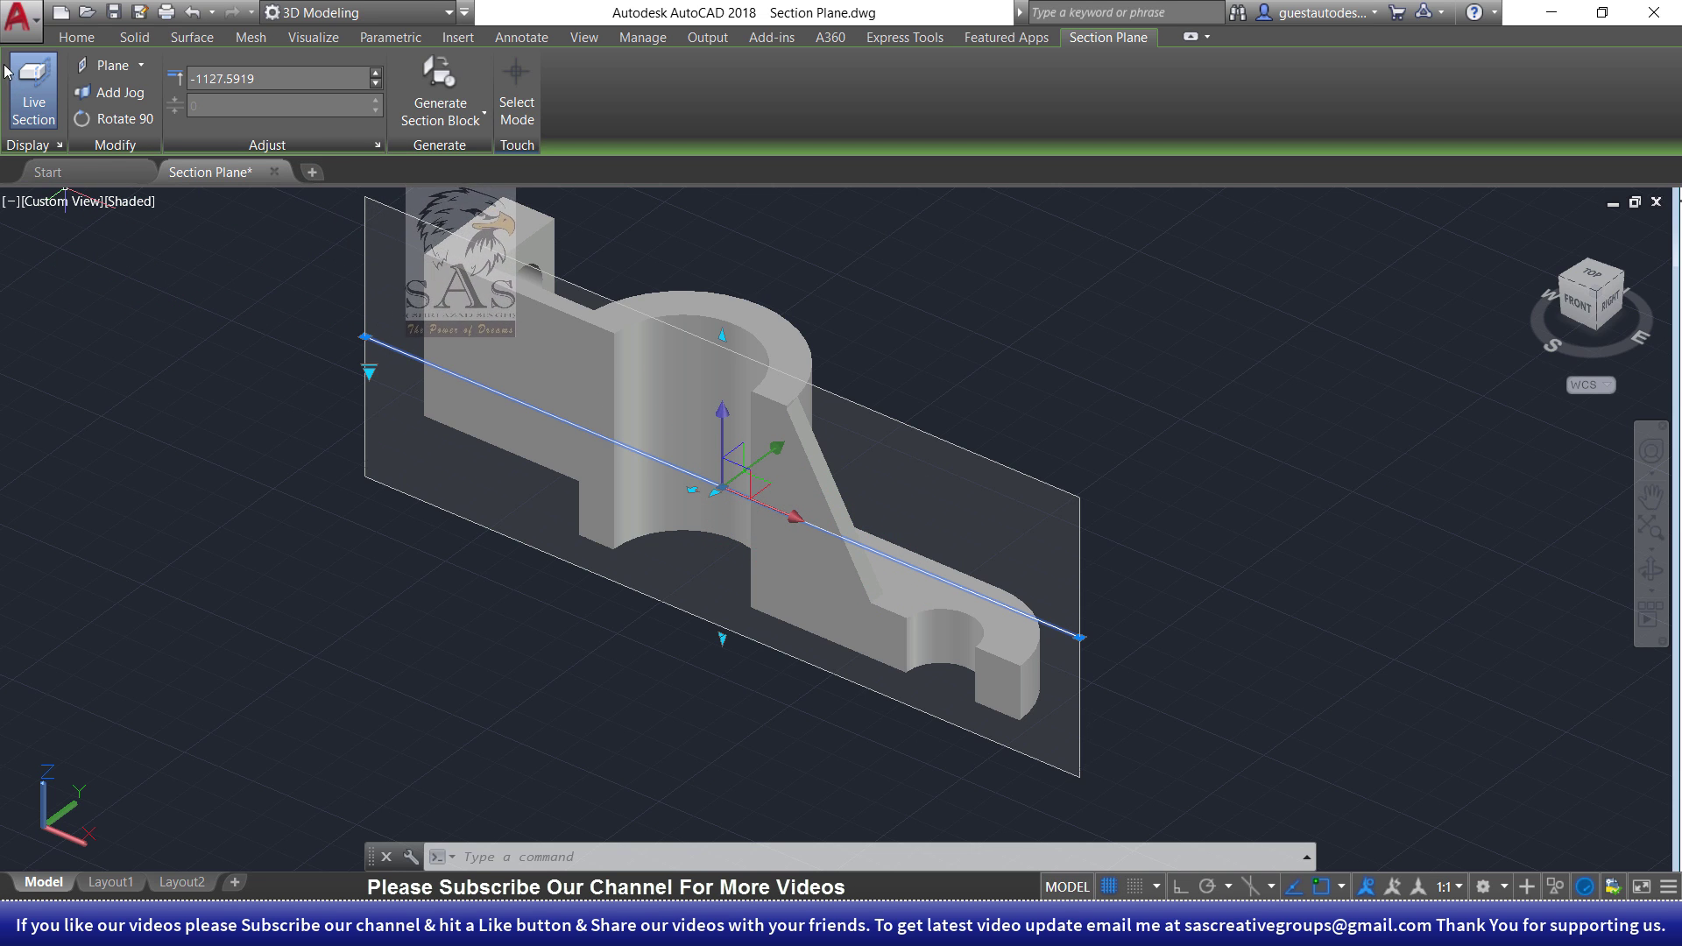
click(32, 79)
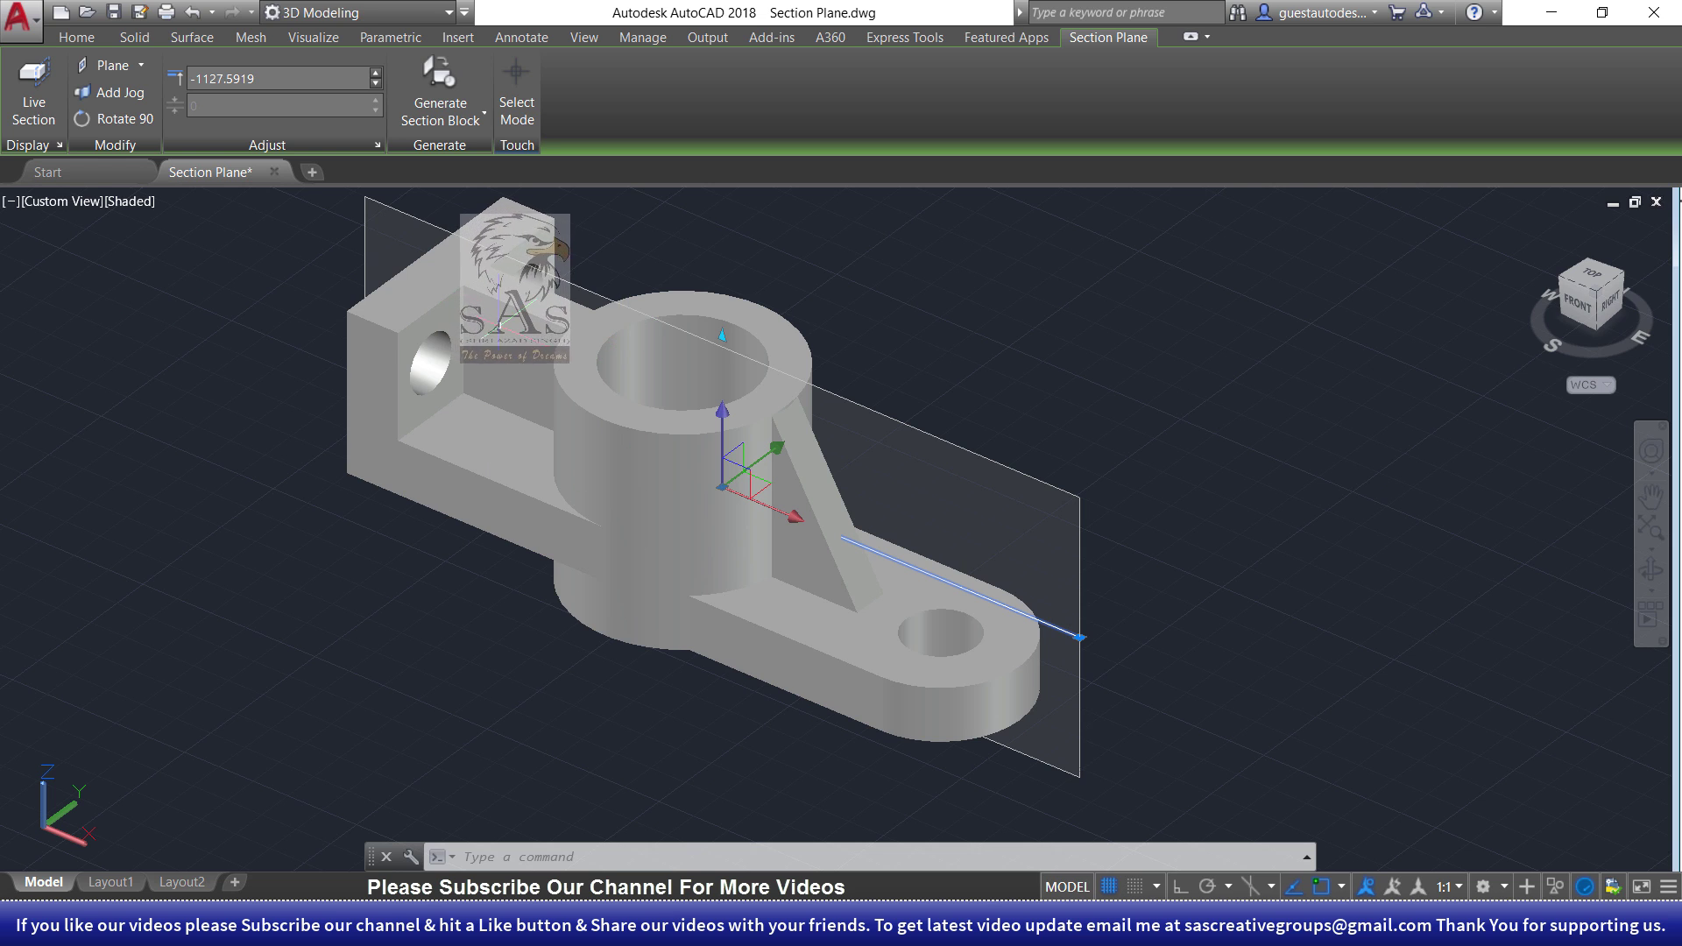
click(24, 88)
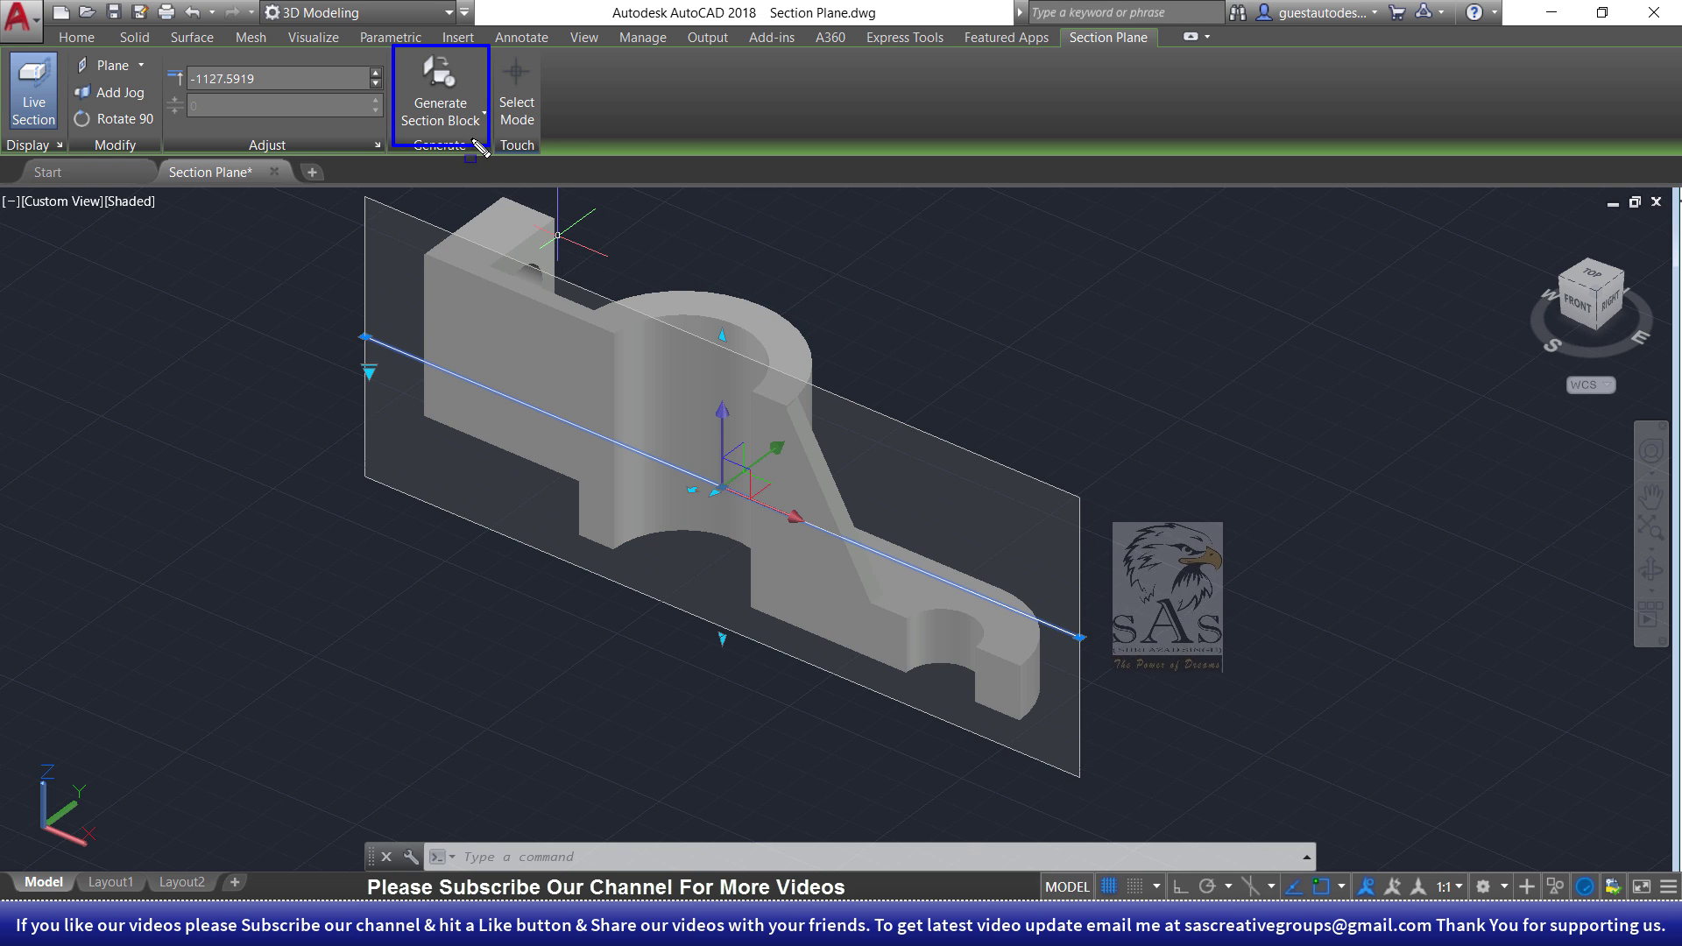
- Generate a 2D Section/Elevation block from the section plane, inserted as a new block
click(460, 84)
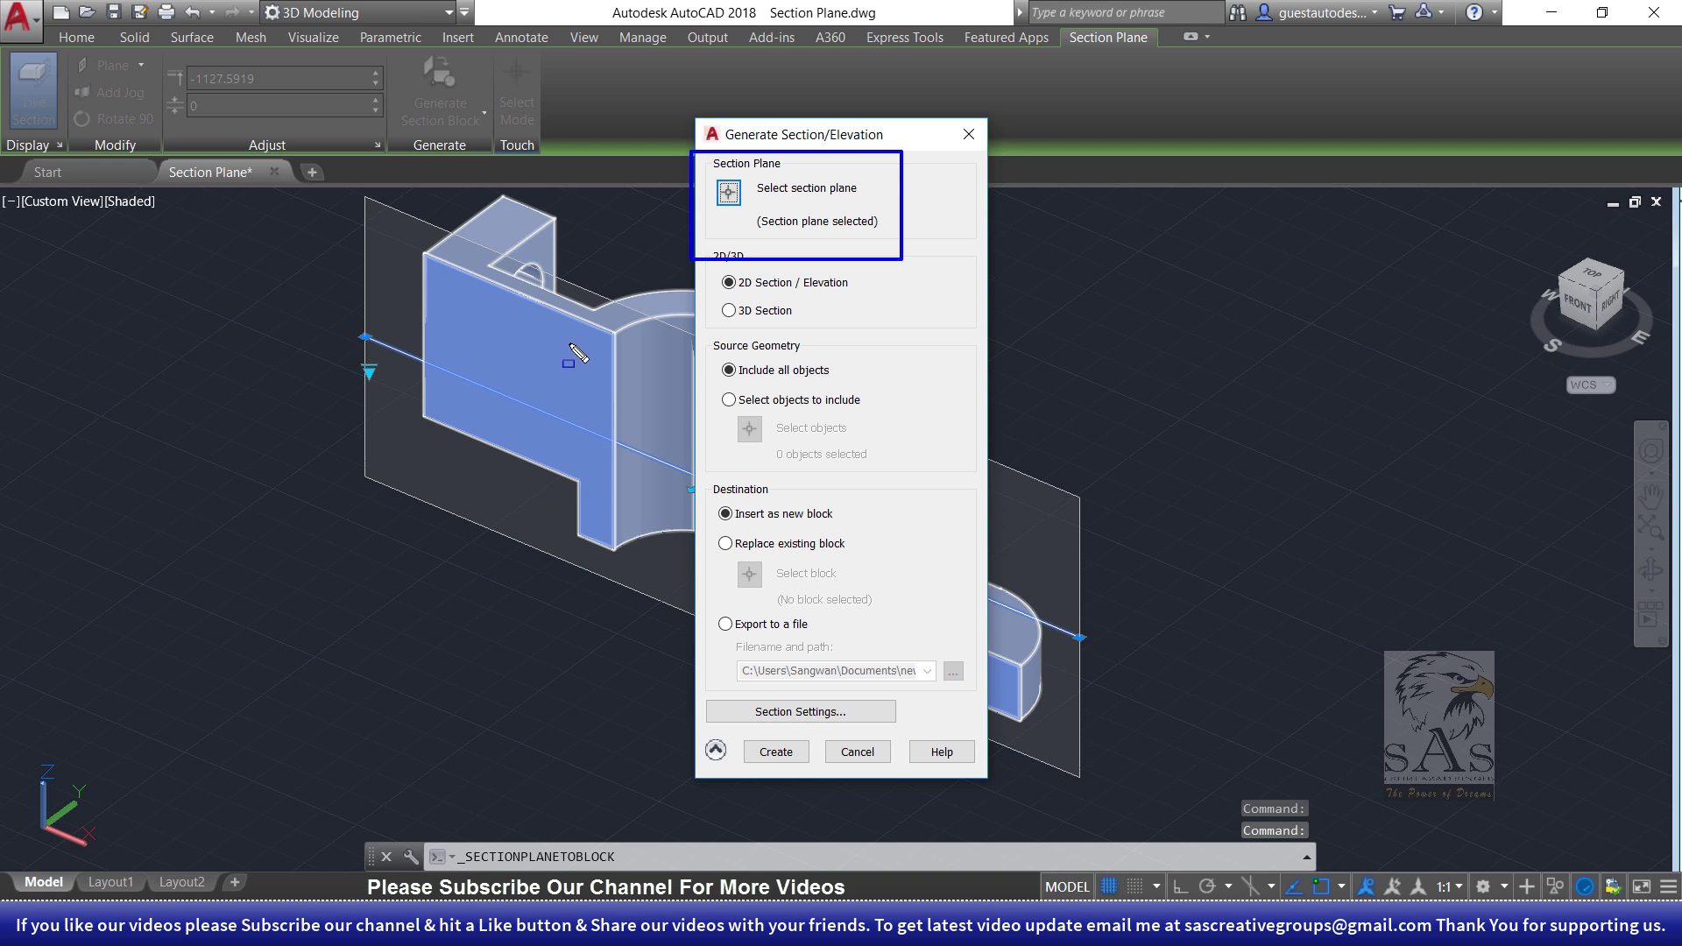
click(728, 193)
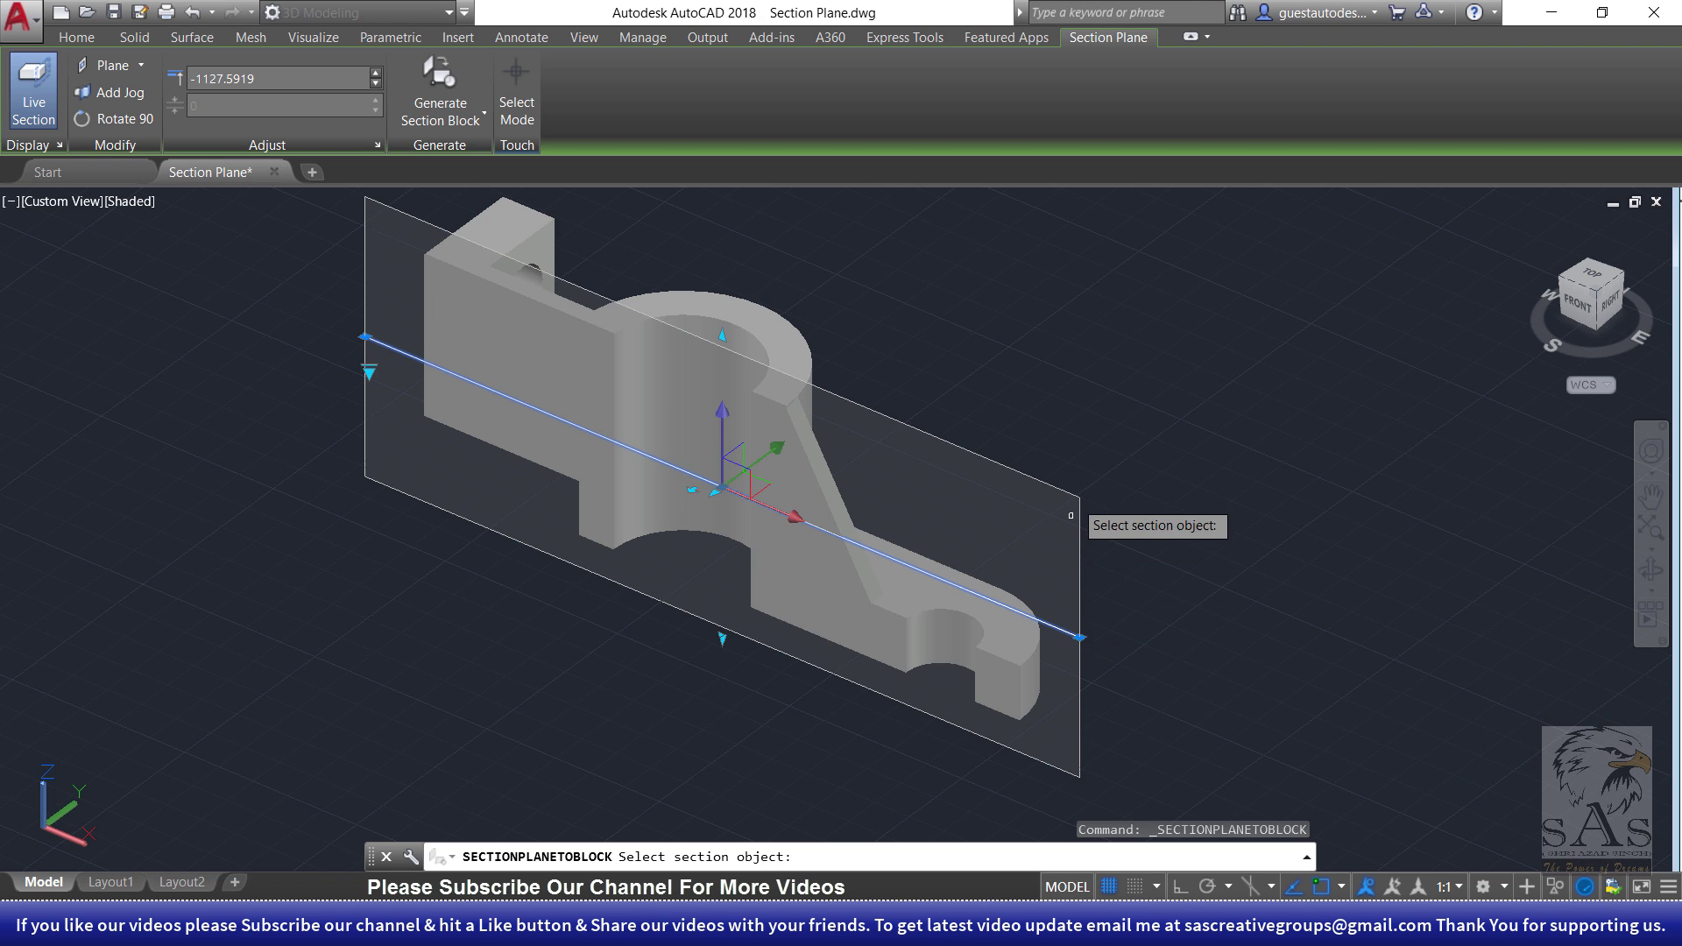
click(1080, 540)
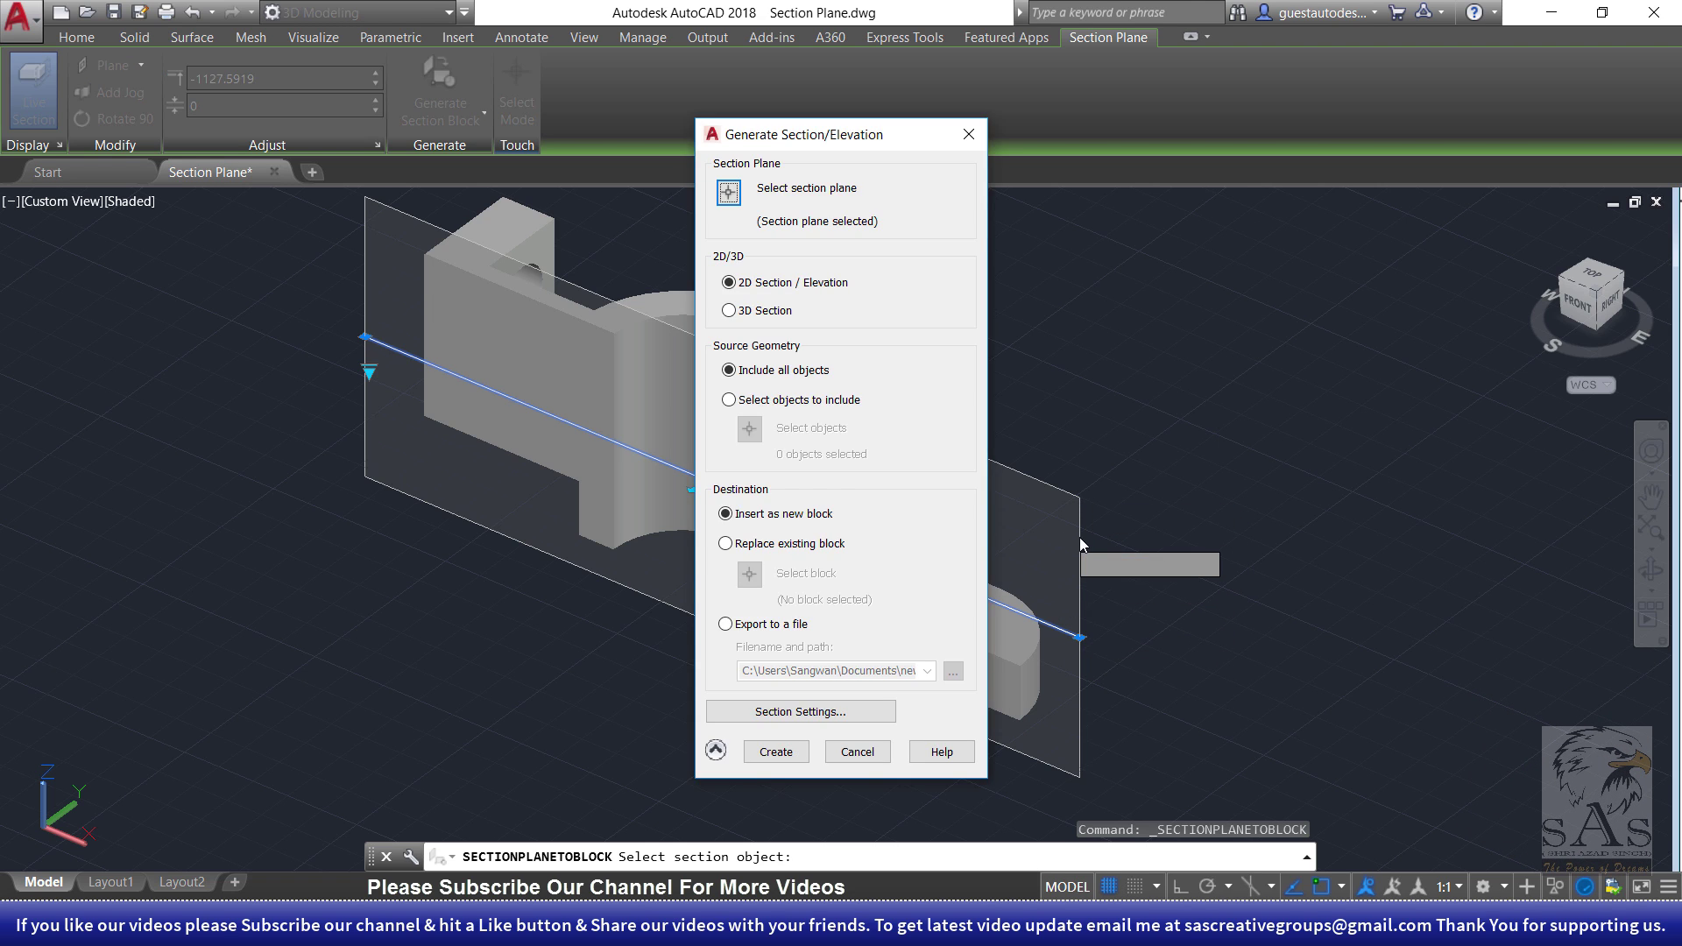
click(776, 752)
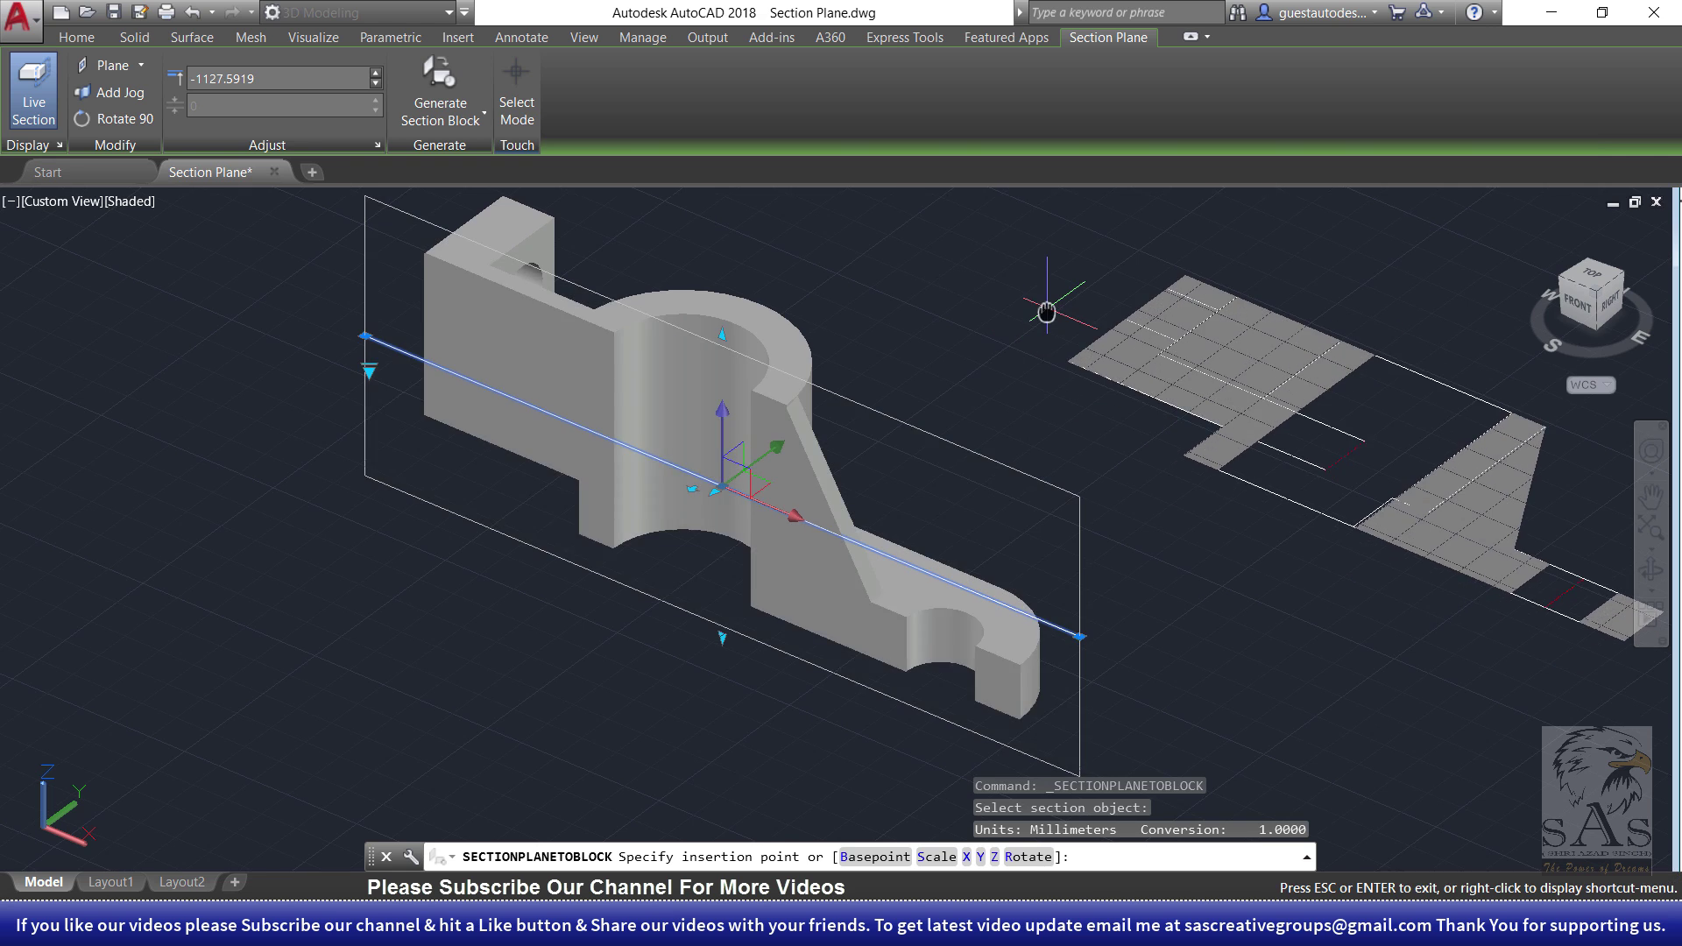
- Insert the 2D section block beside the model at default X/Y scale and zero rotation
middle_drag(1047, 305, 808, 423)
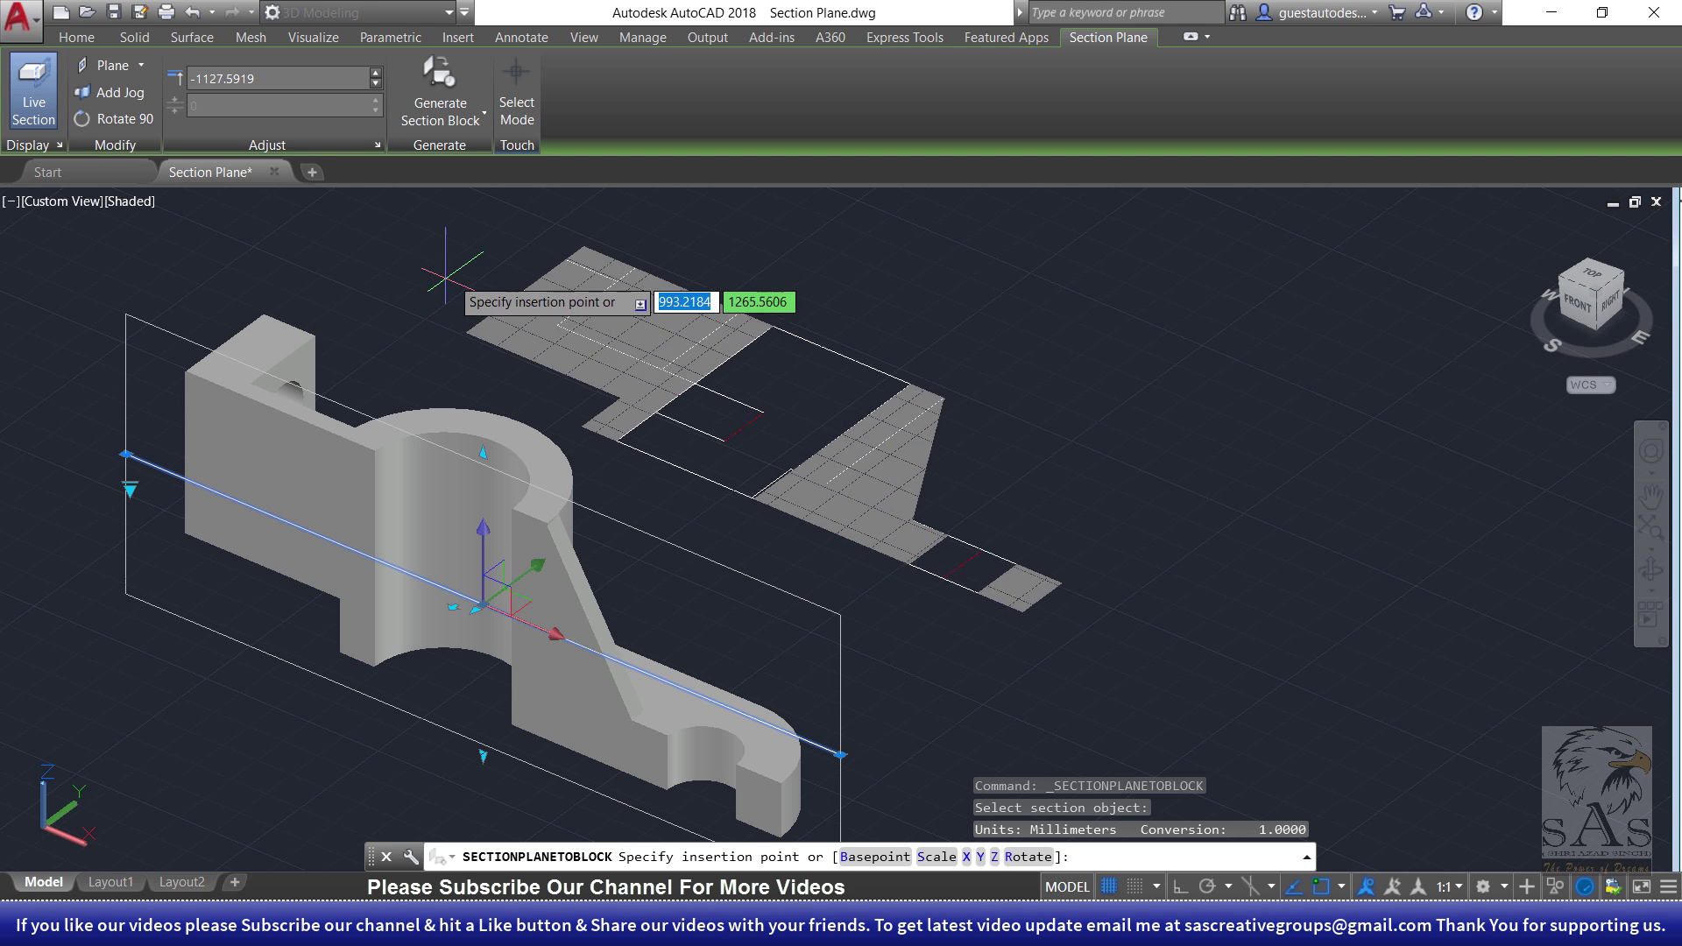
click(457, 263)
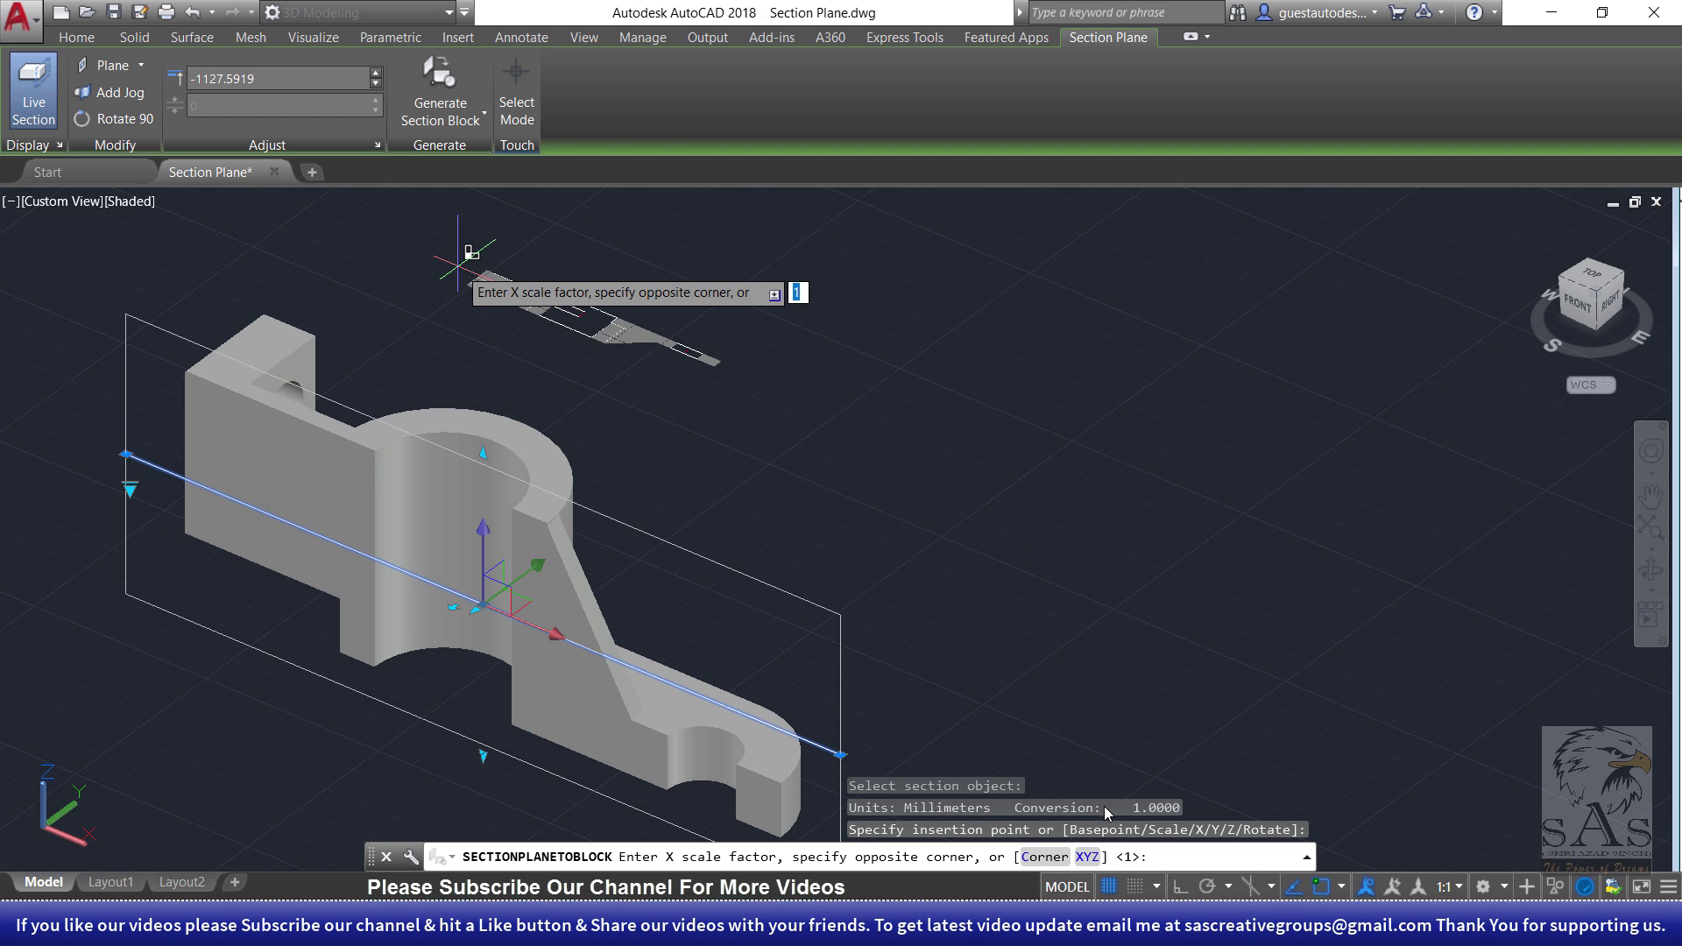
key(Return)
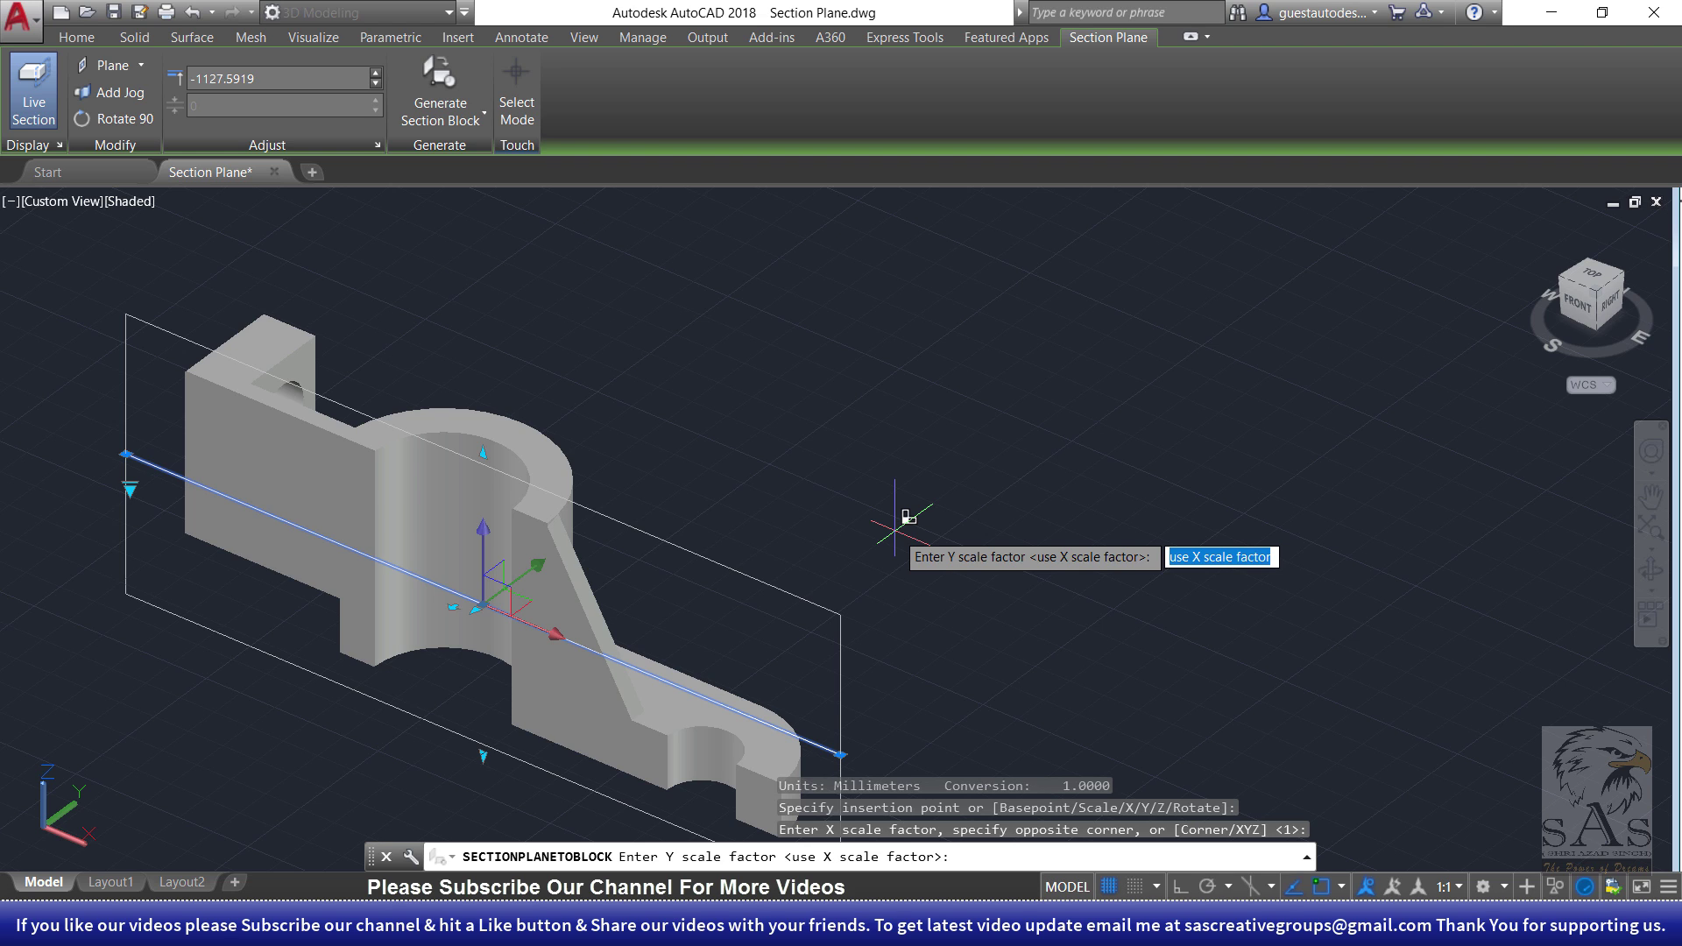
key(Return)
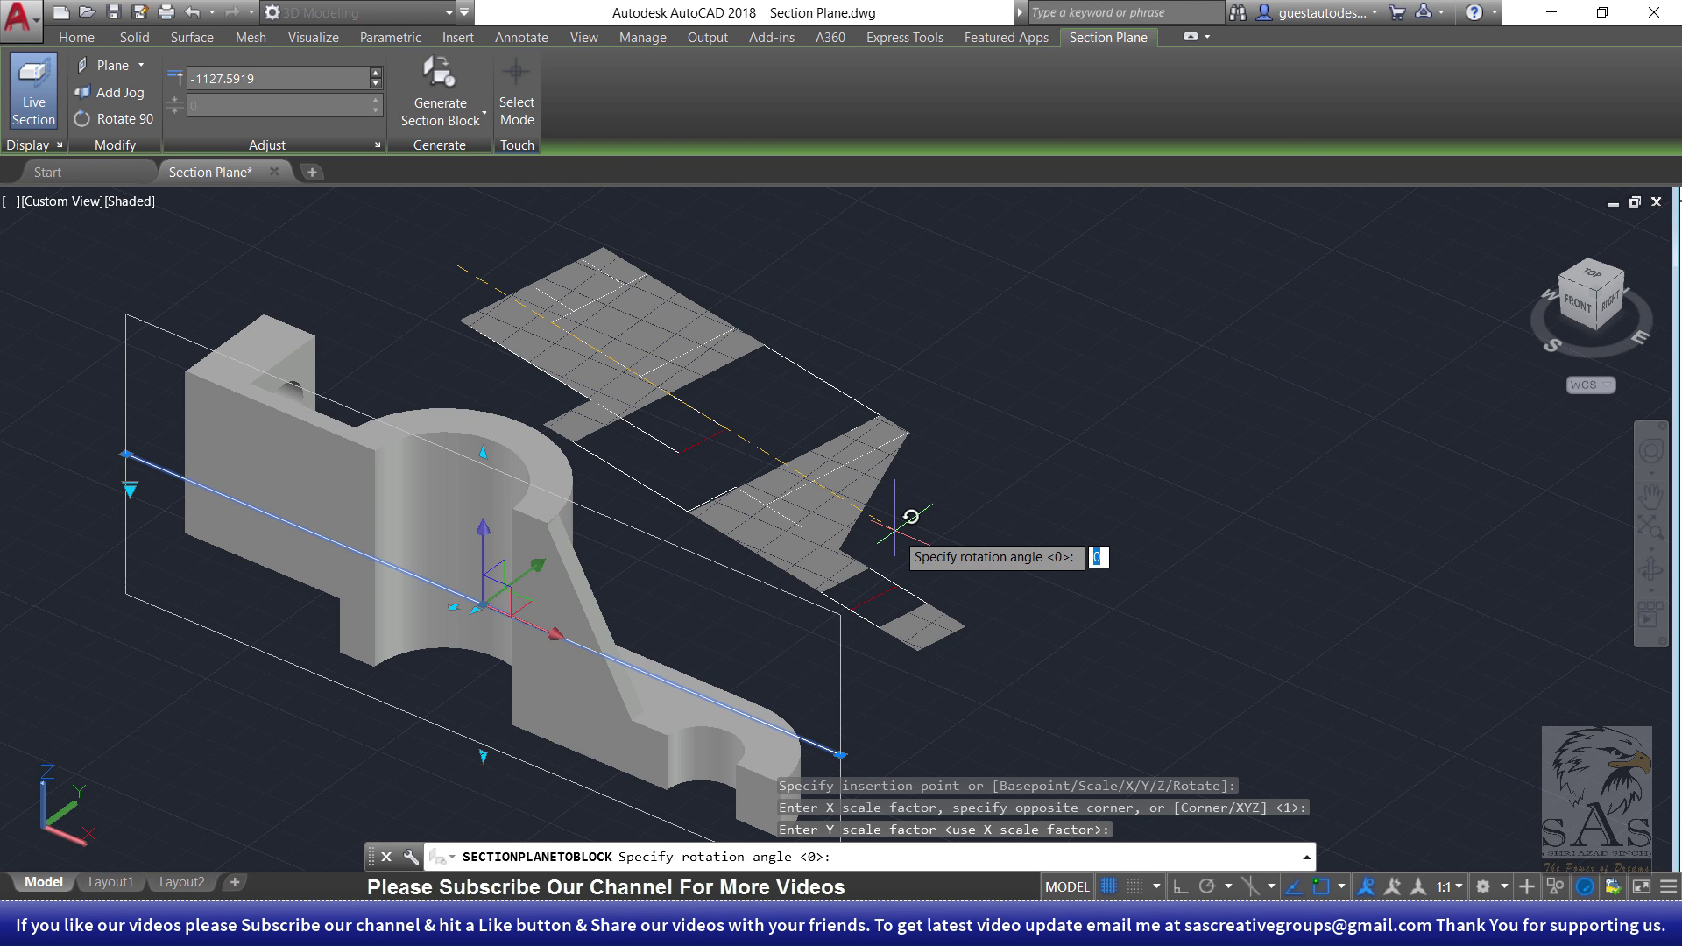
key(Escape)
key(Escape)
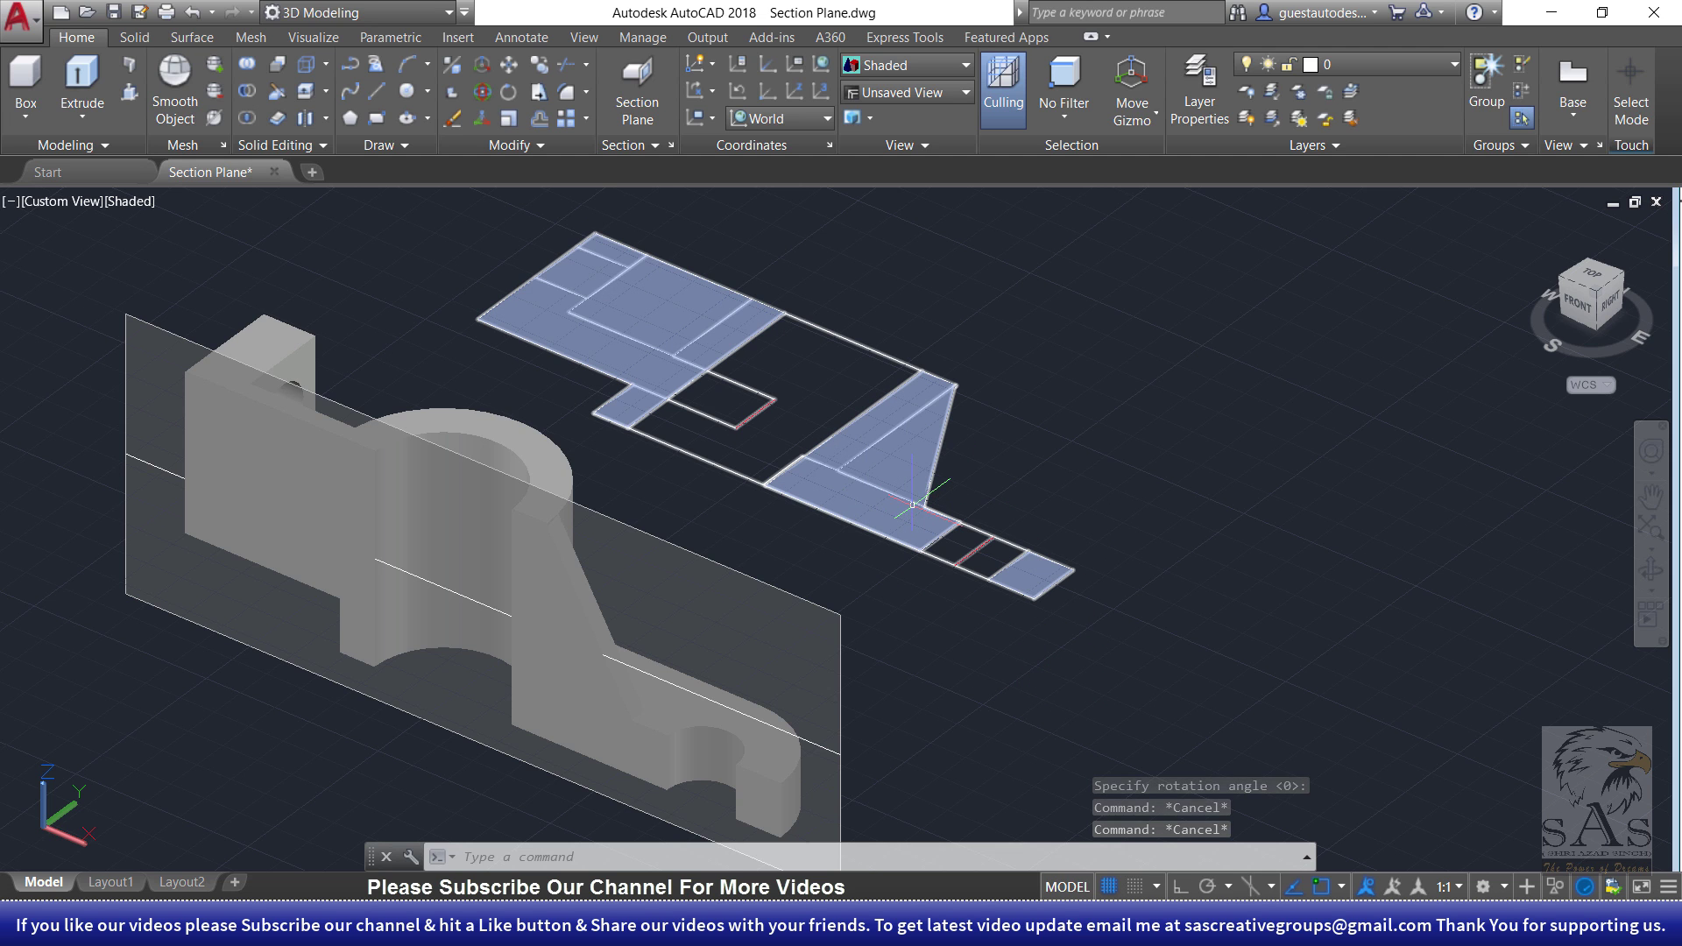
- Select the placed 2D section block and explode it with X
click(1116, 545)
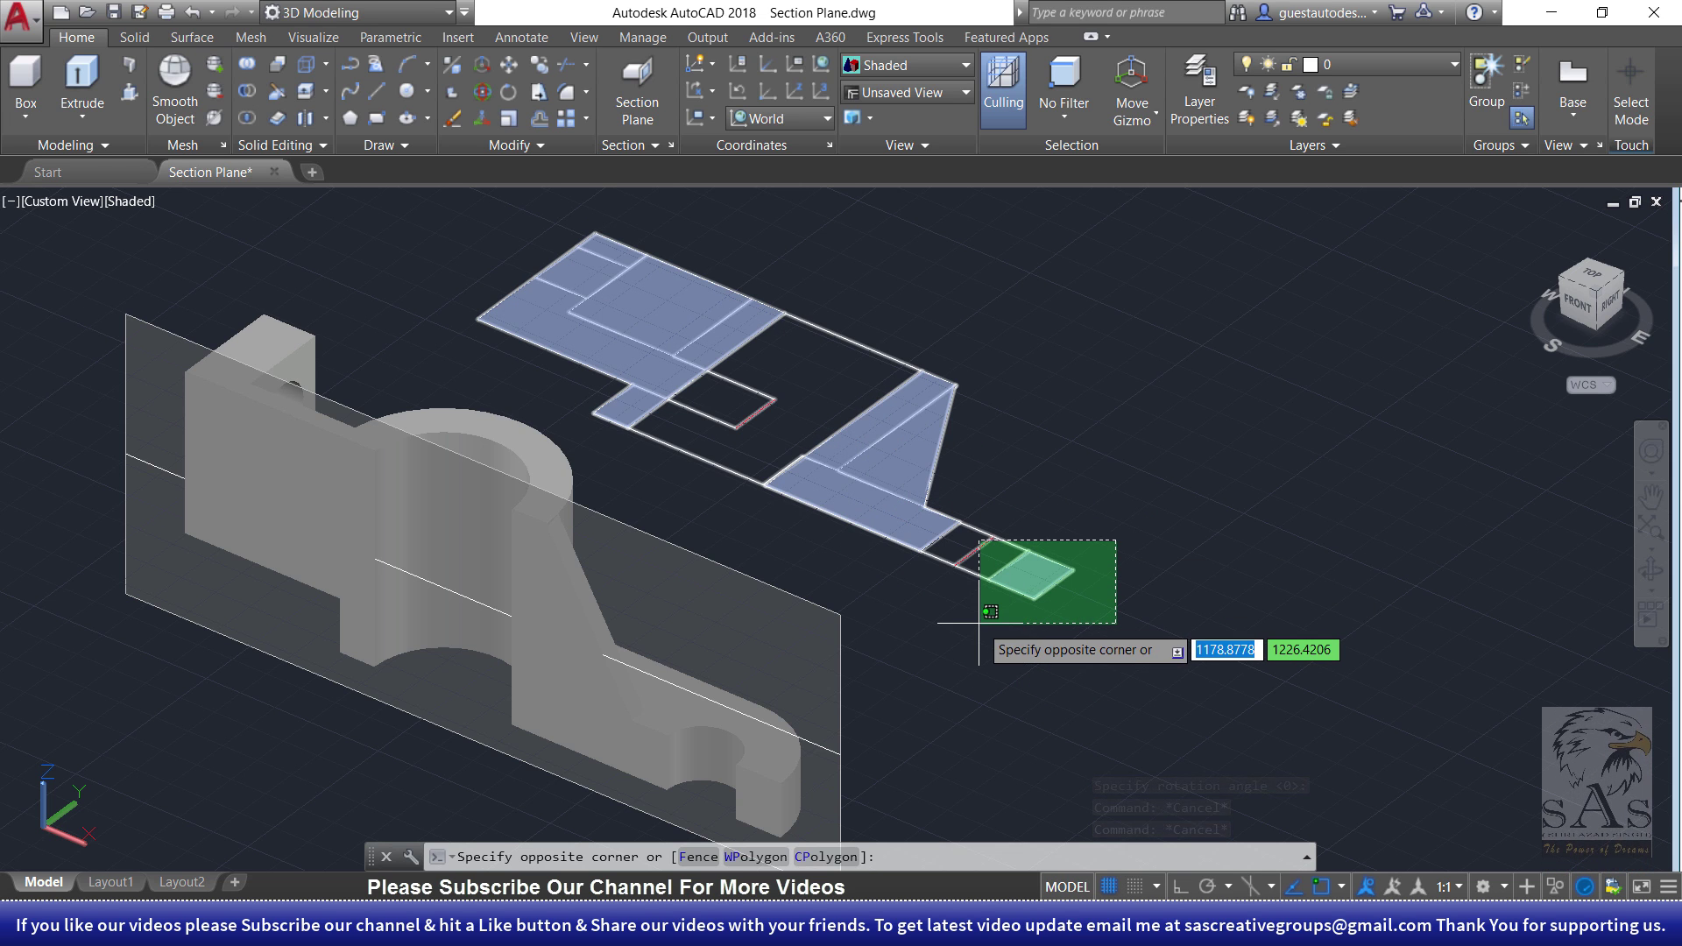
click(984, 604)
shift+middle_drag(877, 540, 810, 618)
scroll(809, 618, up, 5)
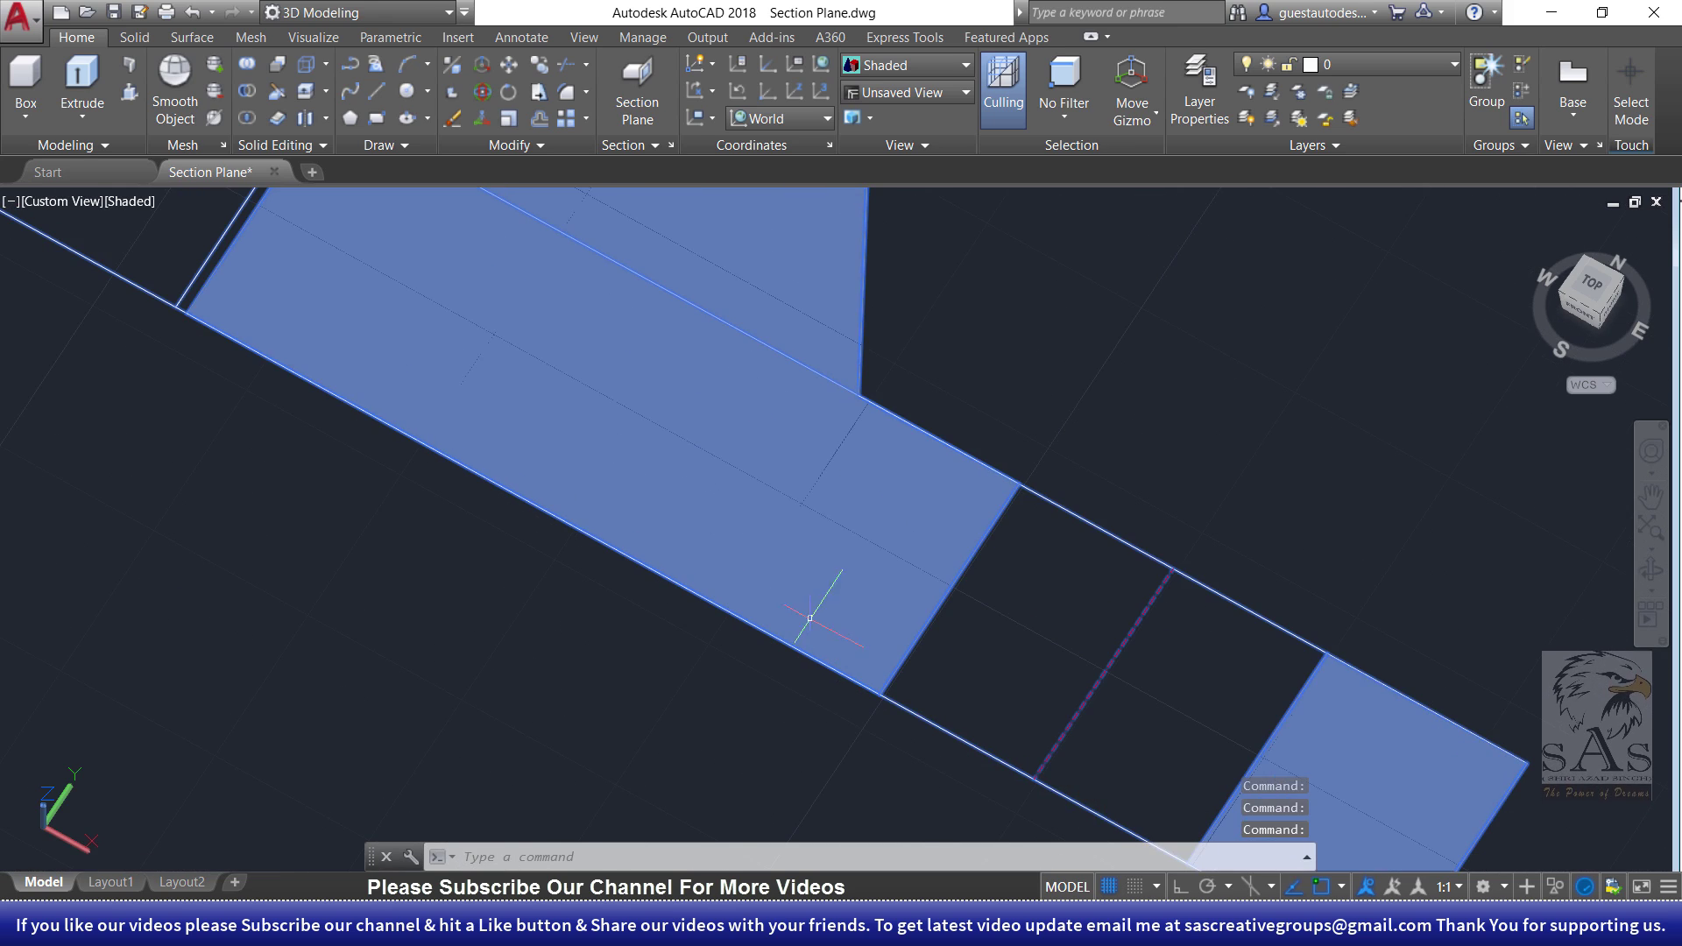
scroll(778, 587, down, 5)
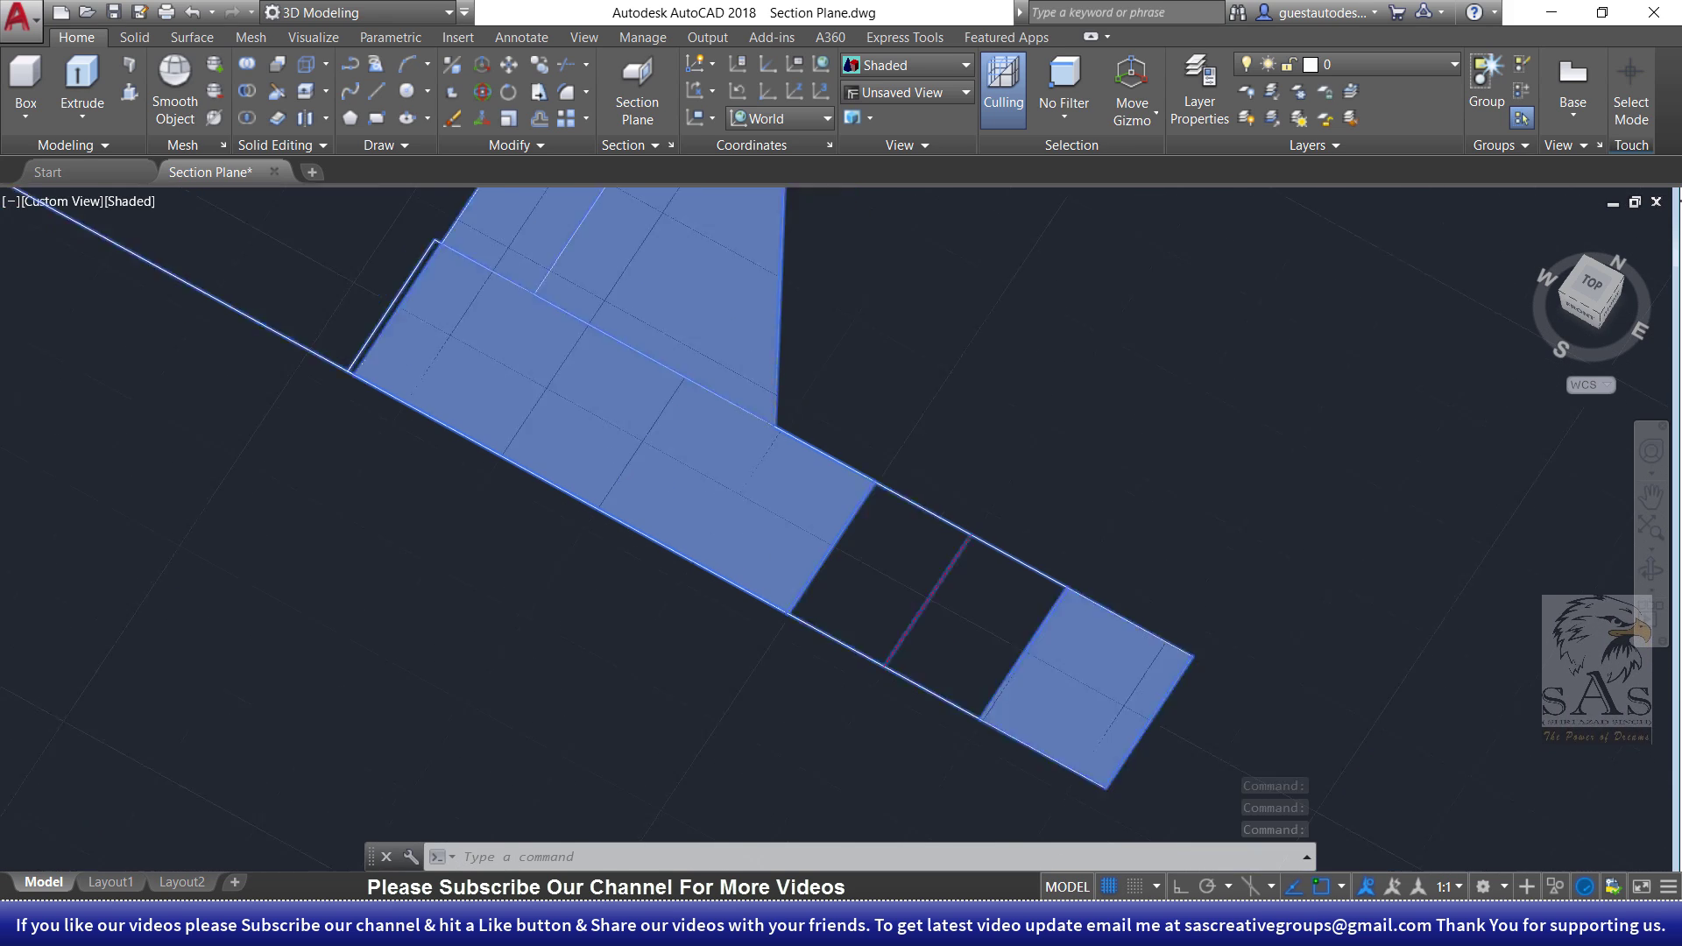
shift+middle_drag(778, 587, 589, 645)
scroll(616, 634, up, 5)
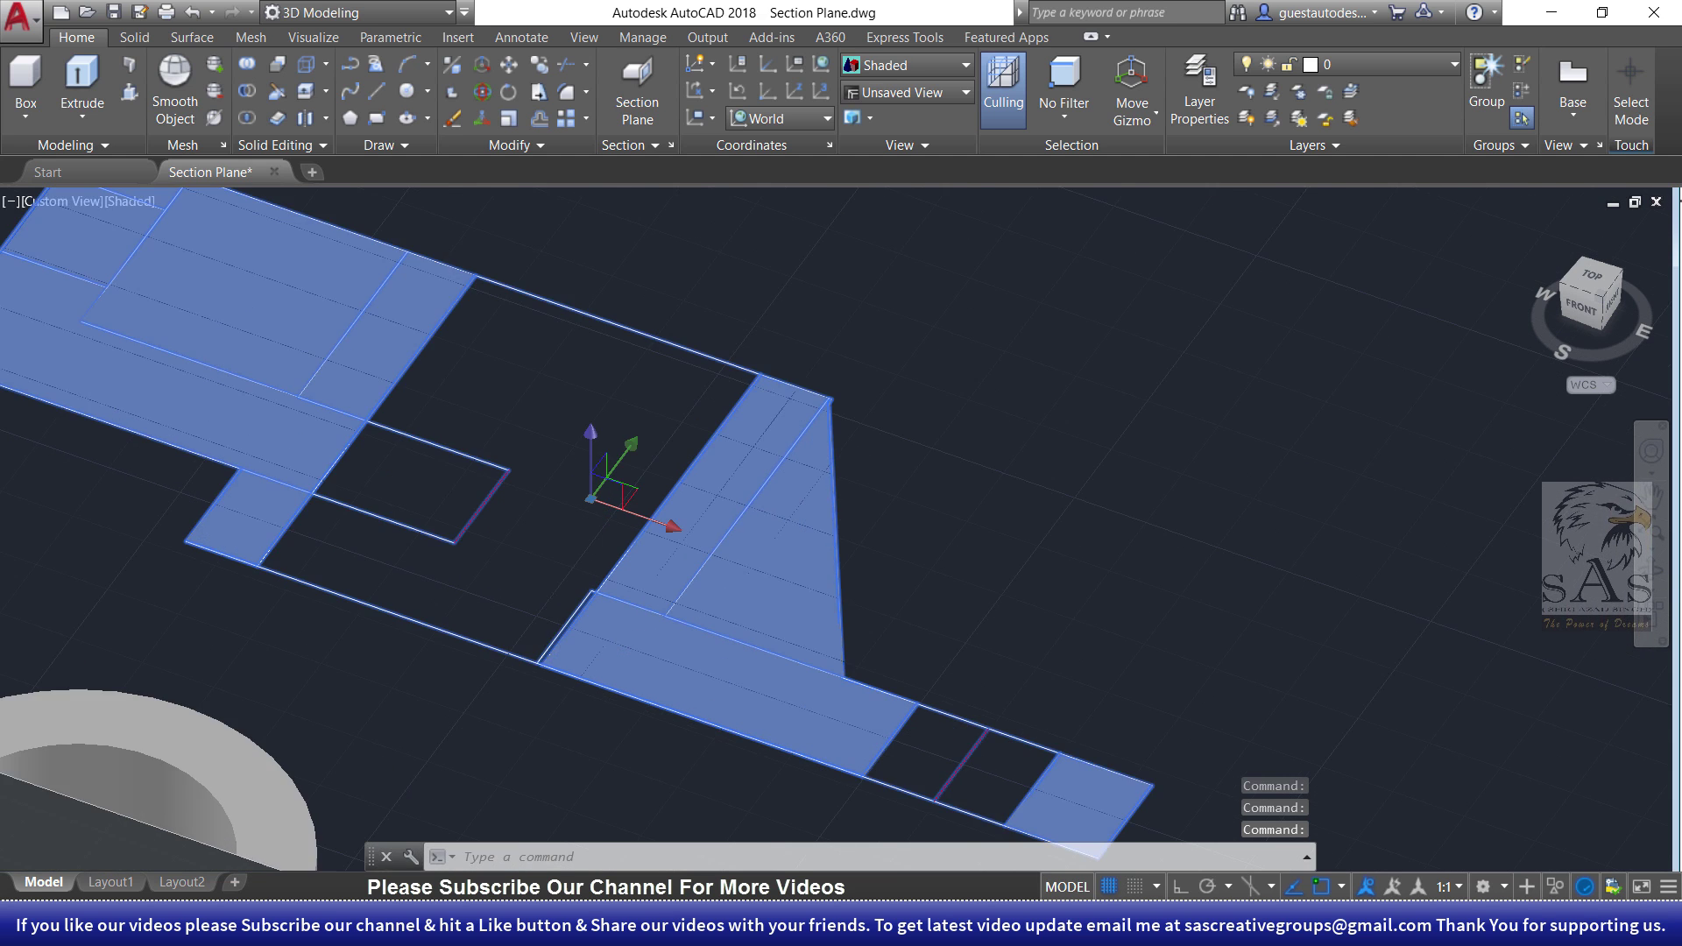
scroll(616, 634, down, 2)
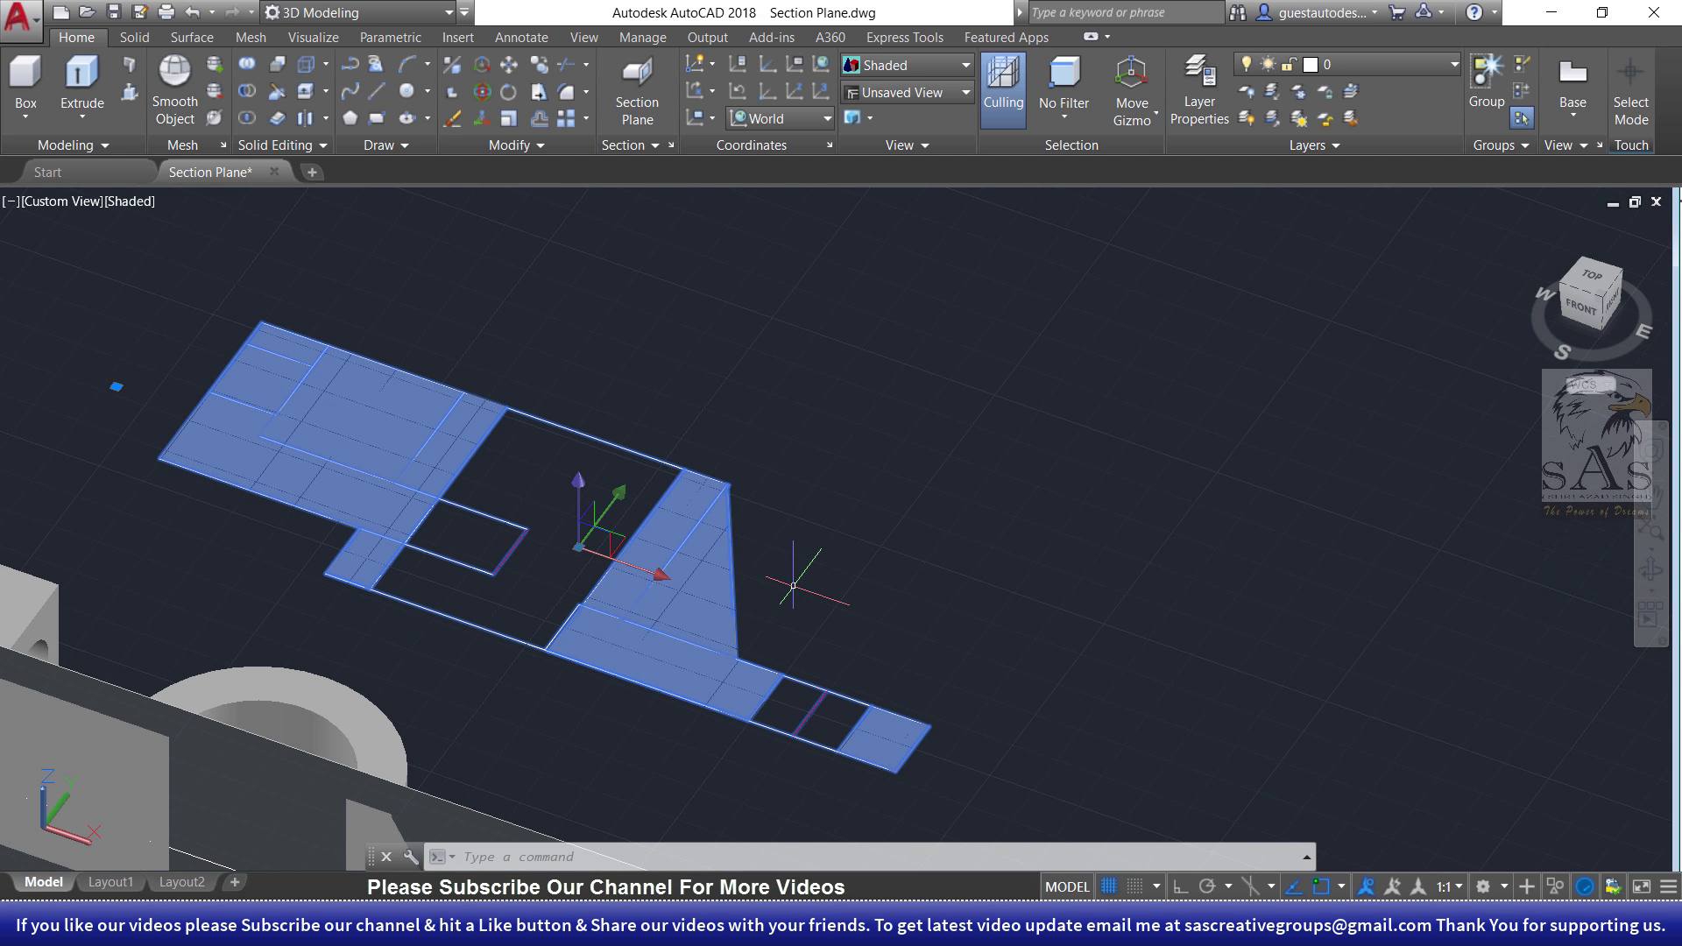
click(805, 539)
text(x)
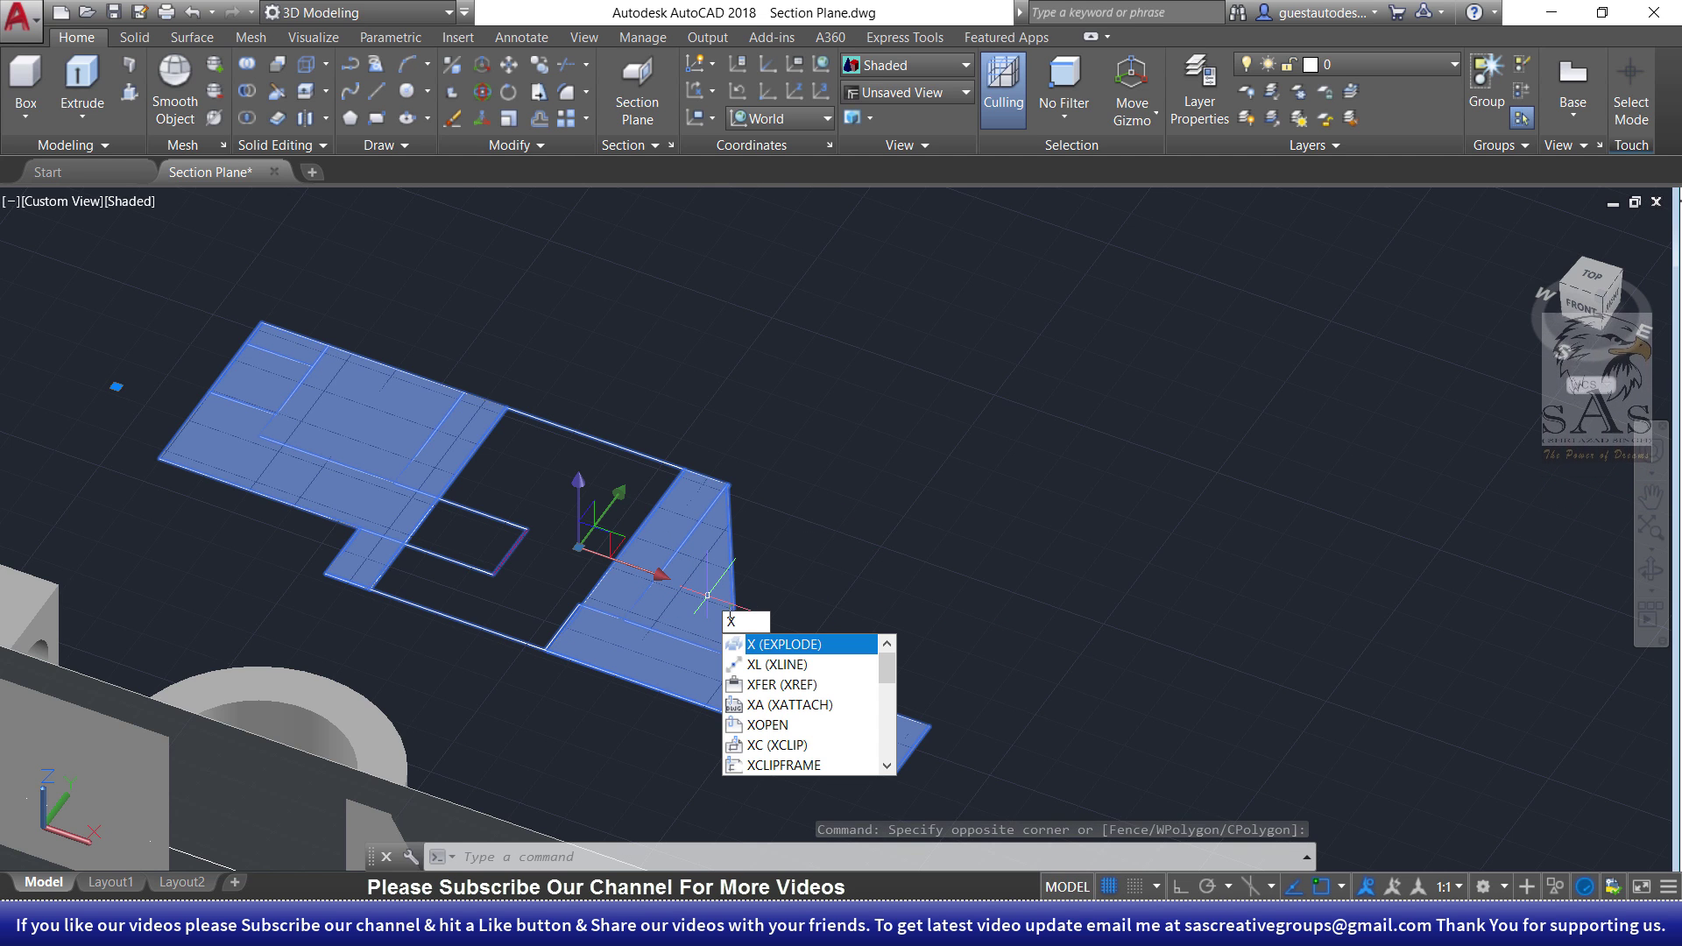
key(Return)
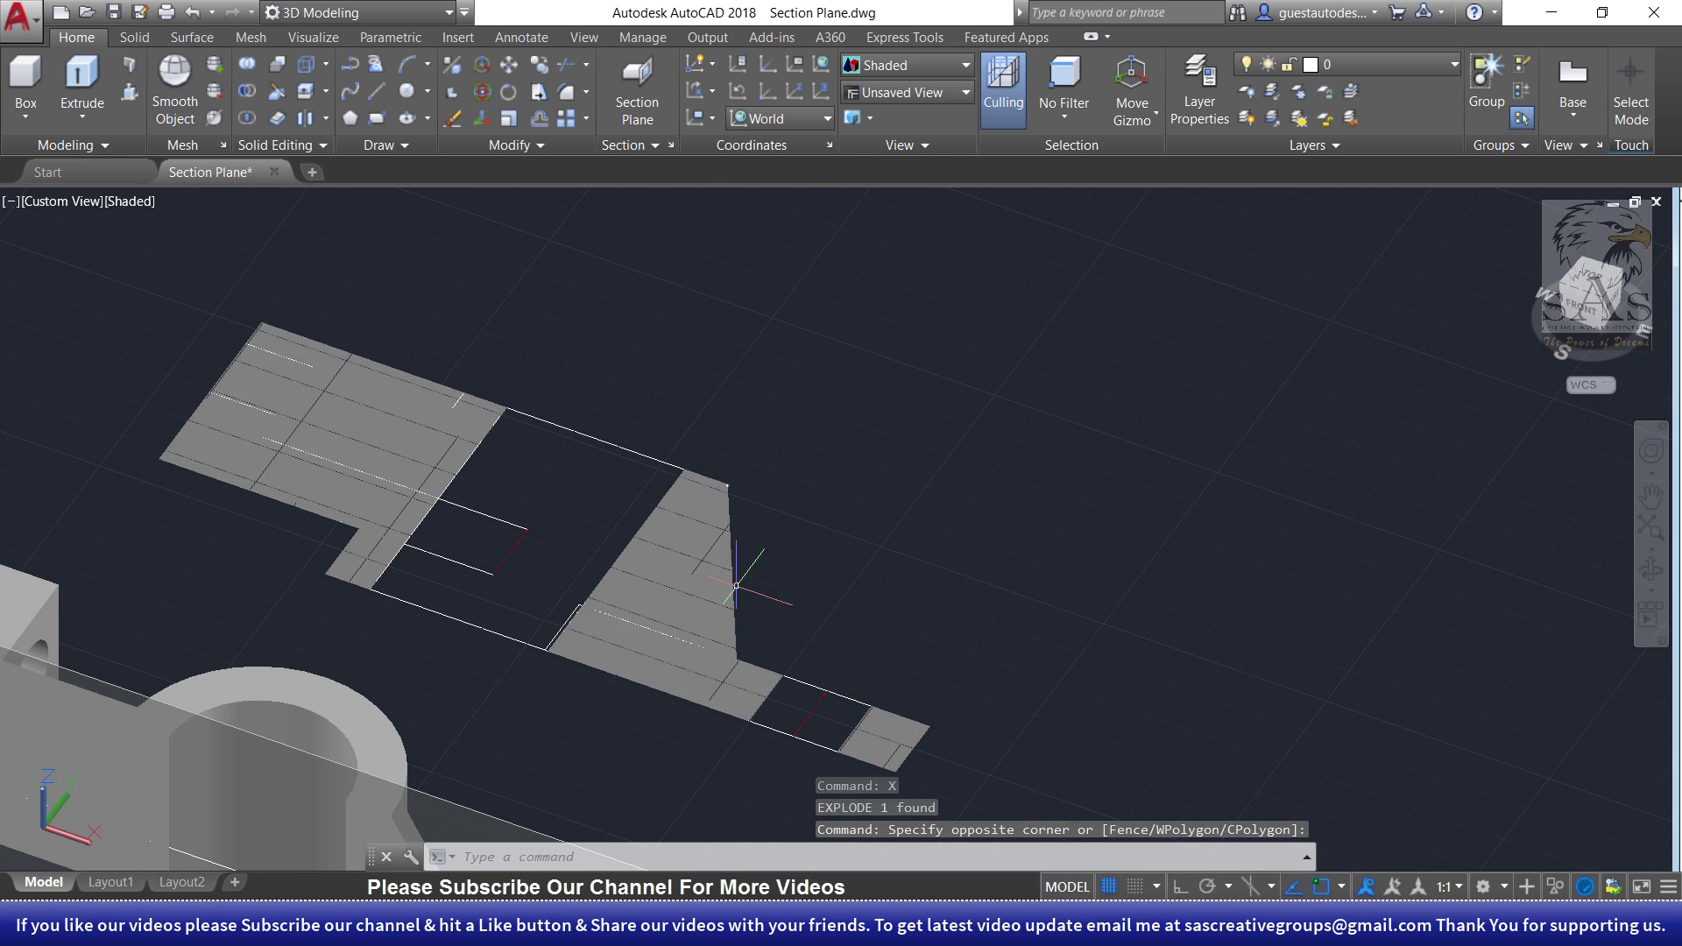
- Change the section's hatch pattern to ANSI31, after trying ANSI32
click(679, 586)
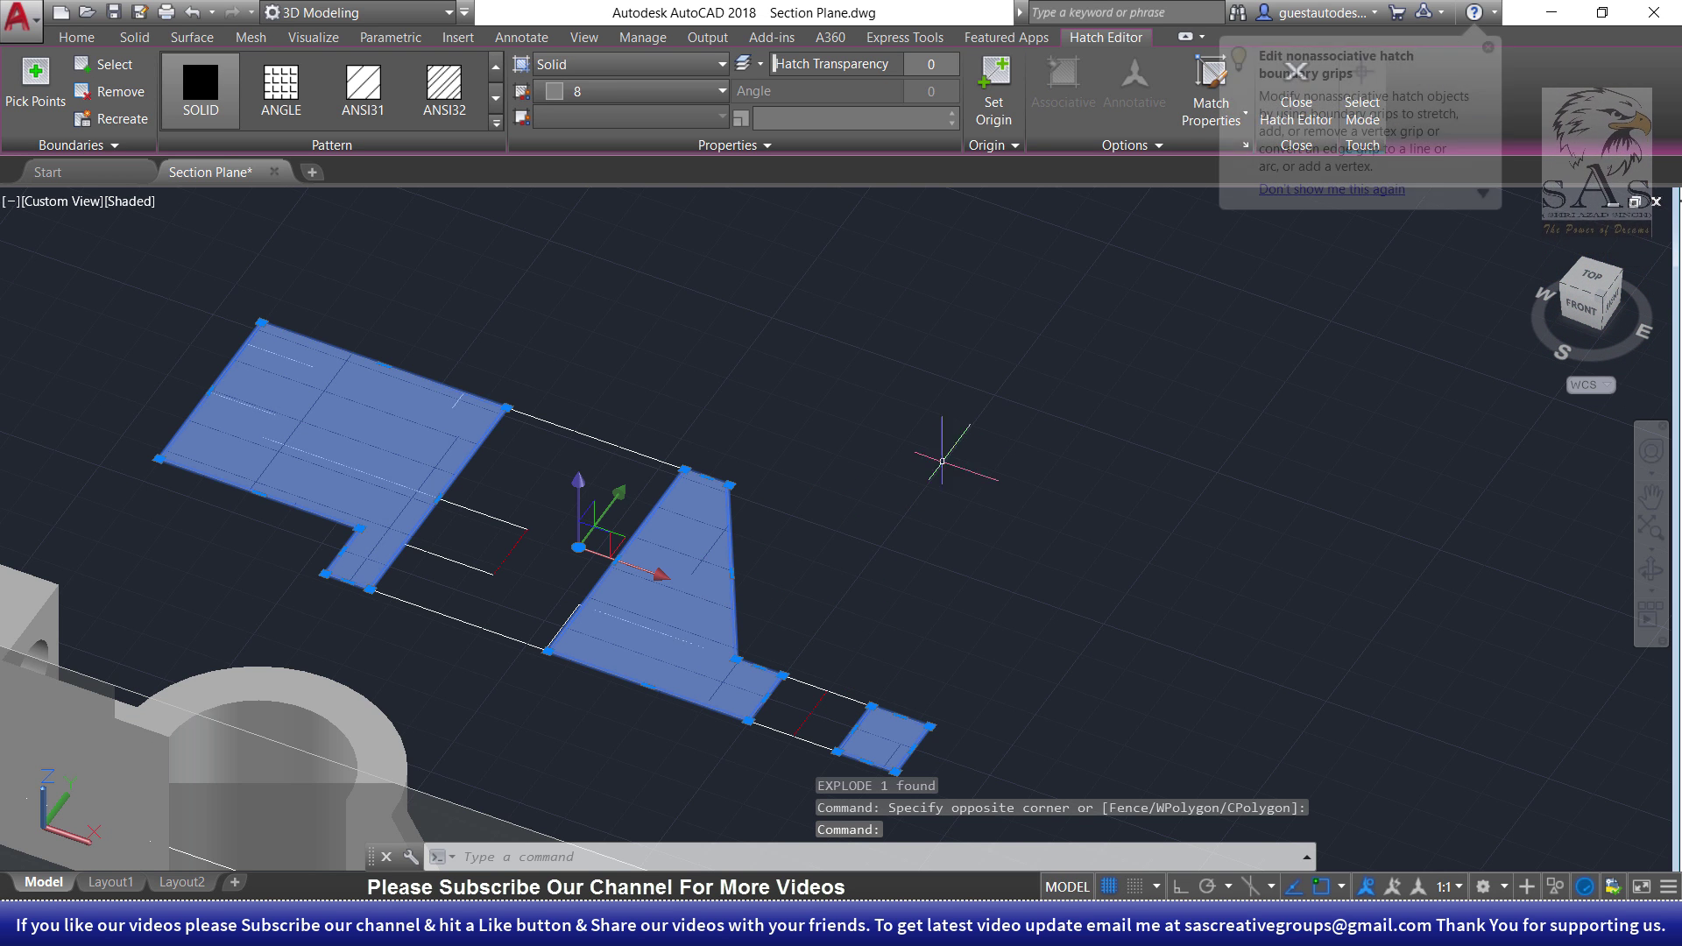
click(1489, 48)
click(444, 92)
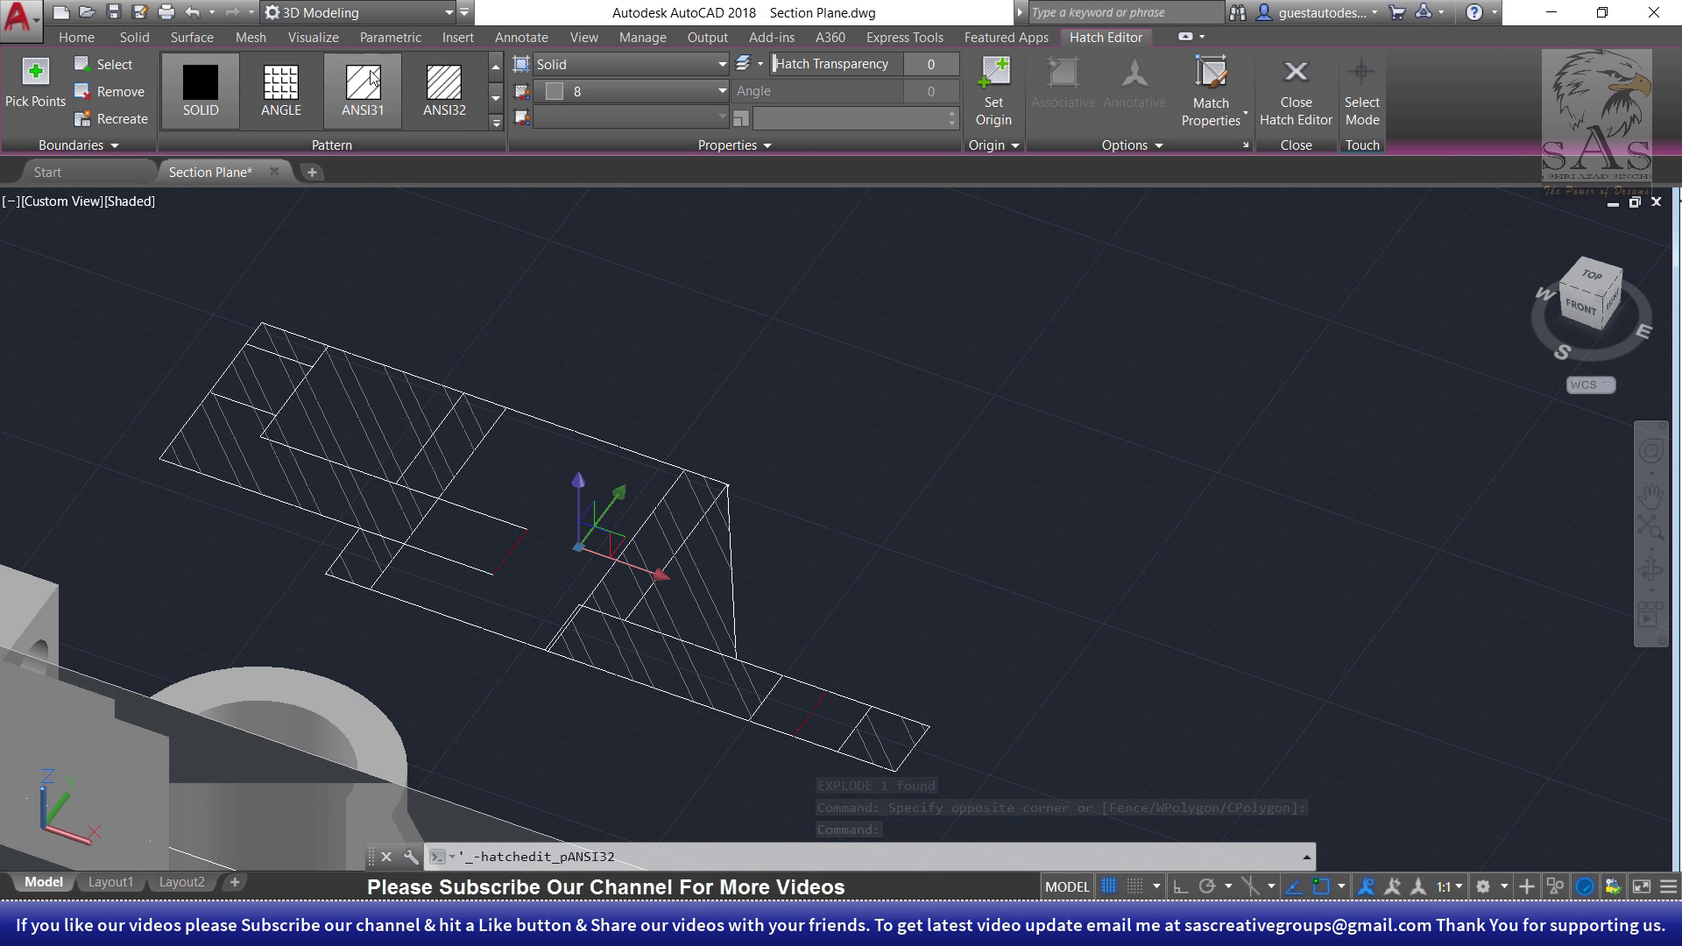
click(372, 79)
click(411, 77)
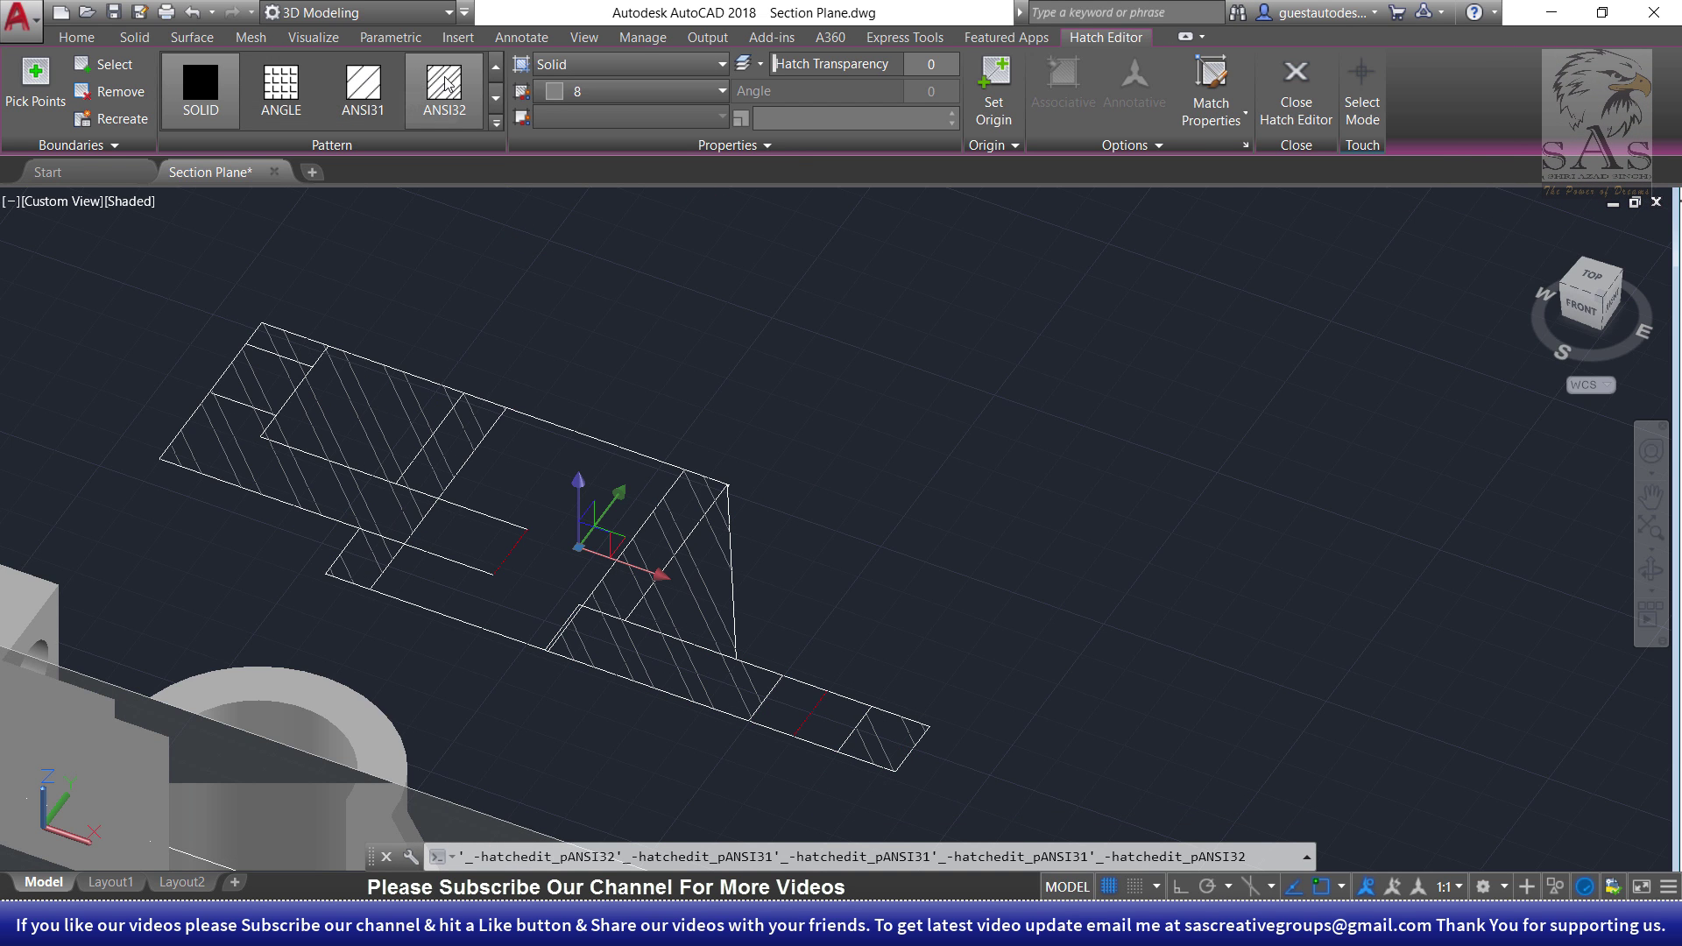
click(377, 84)
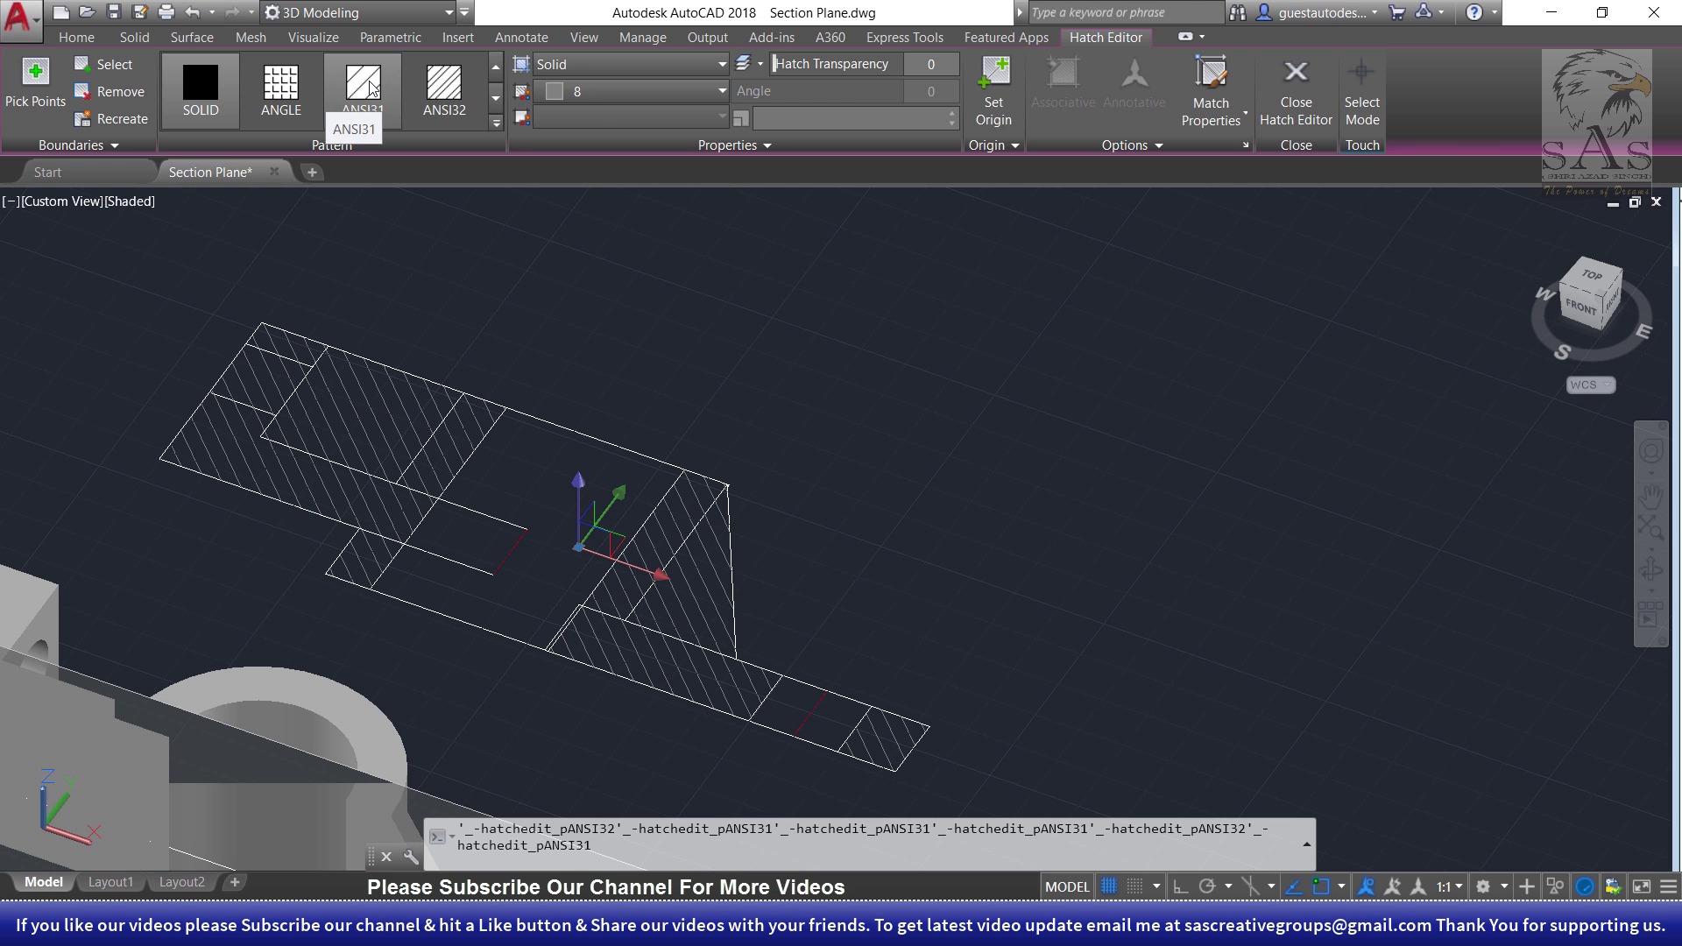
click(371, 86)
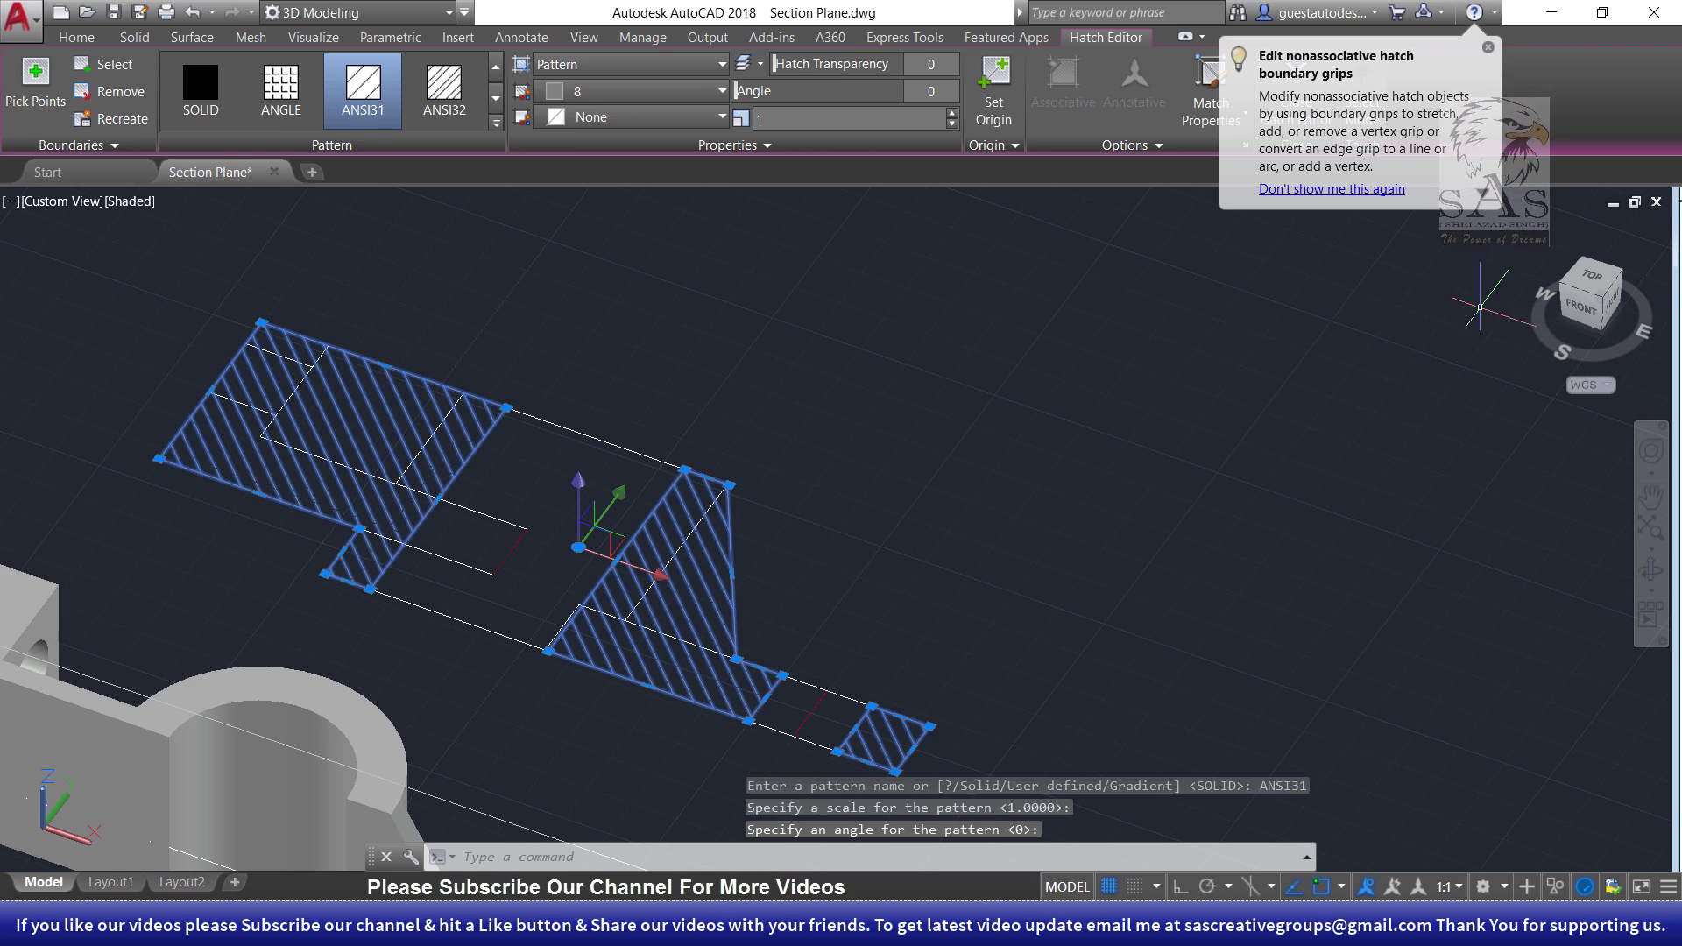
- Select the whole jogged section plane line, including all its segments
click(877, 561)
click(789, 622)
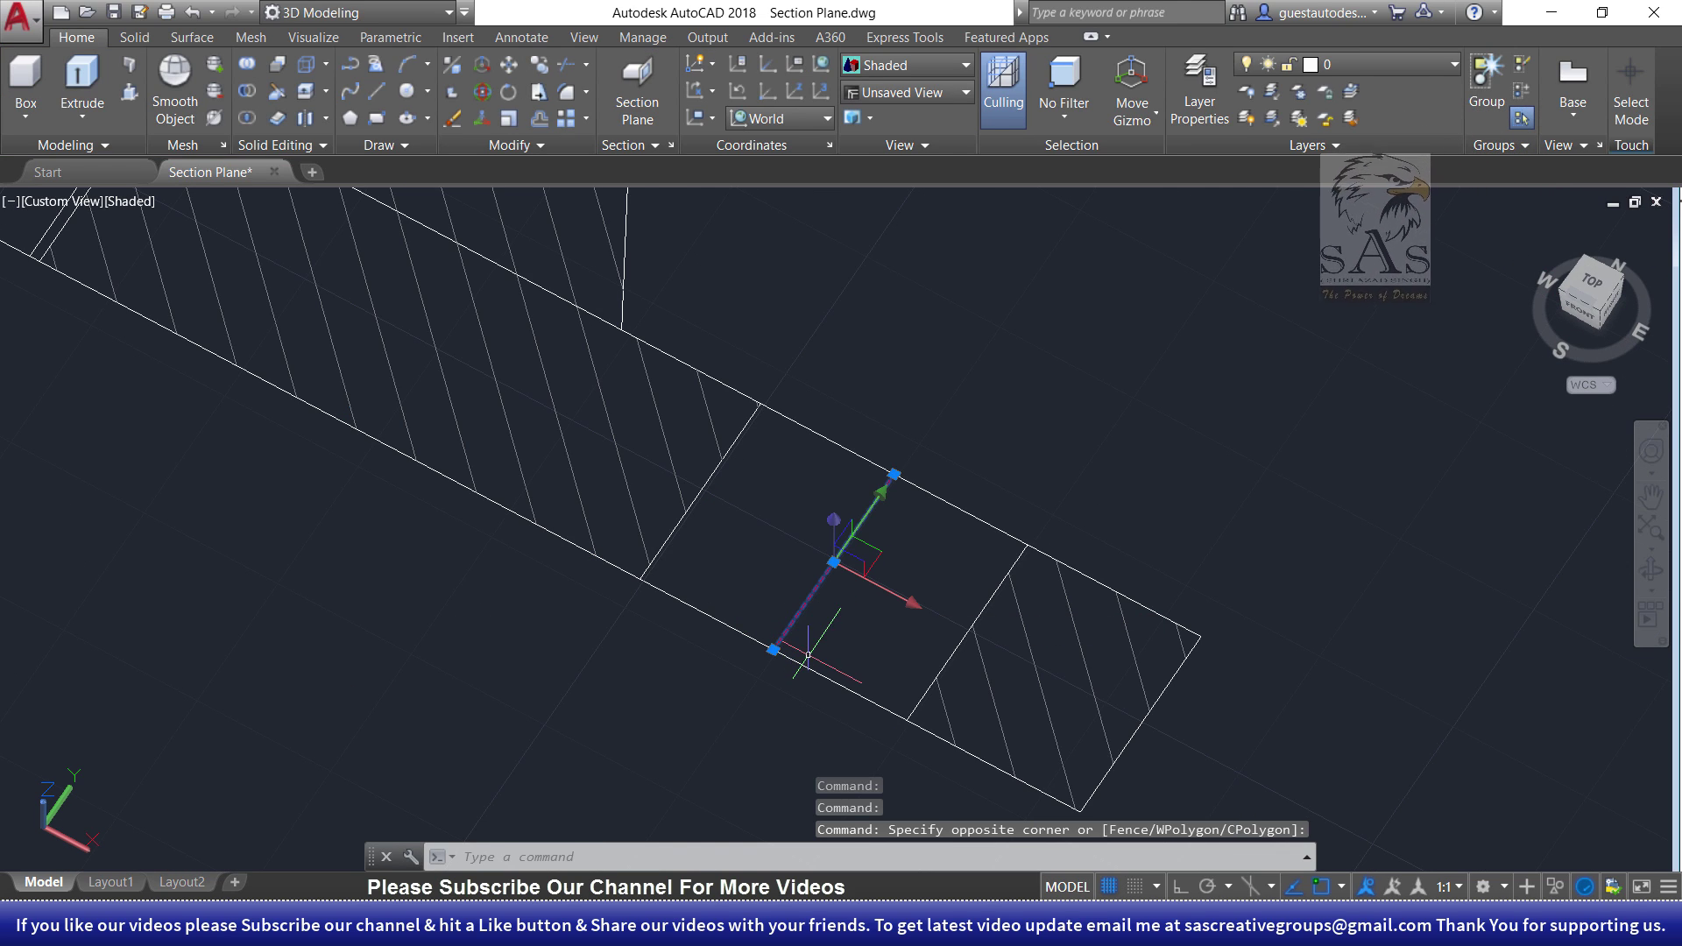
key(Escape)
scroll(687, 620, down, 2)
scroll(657, 600, down, 2)
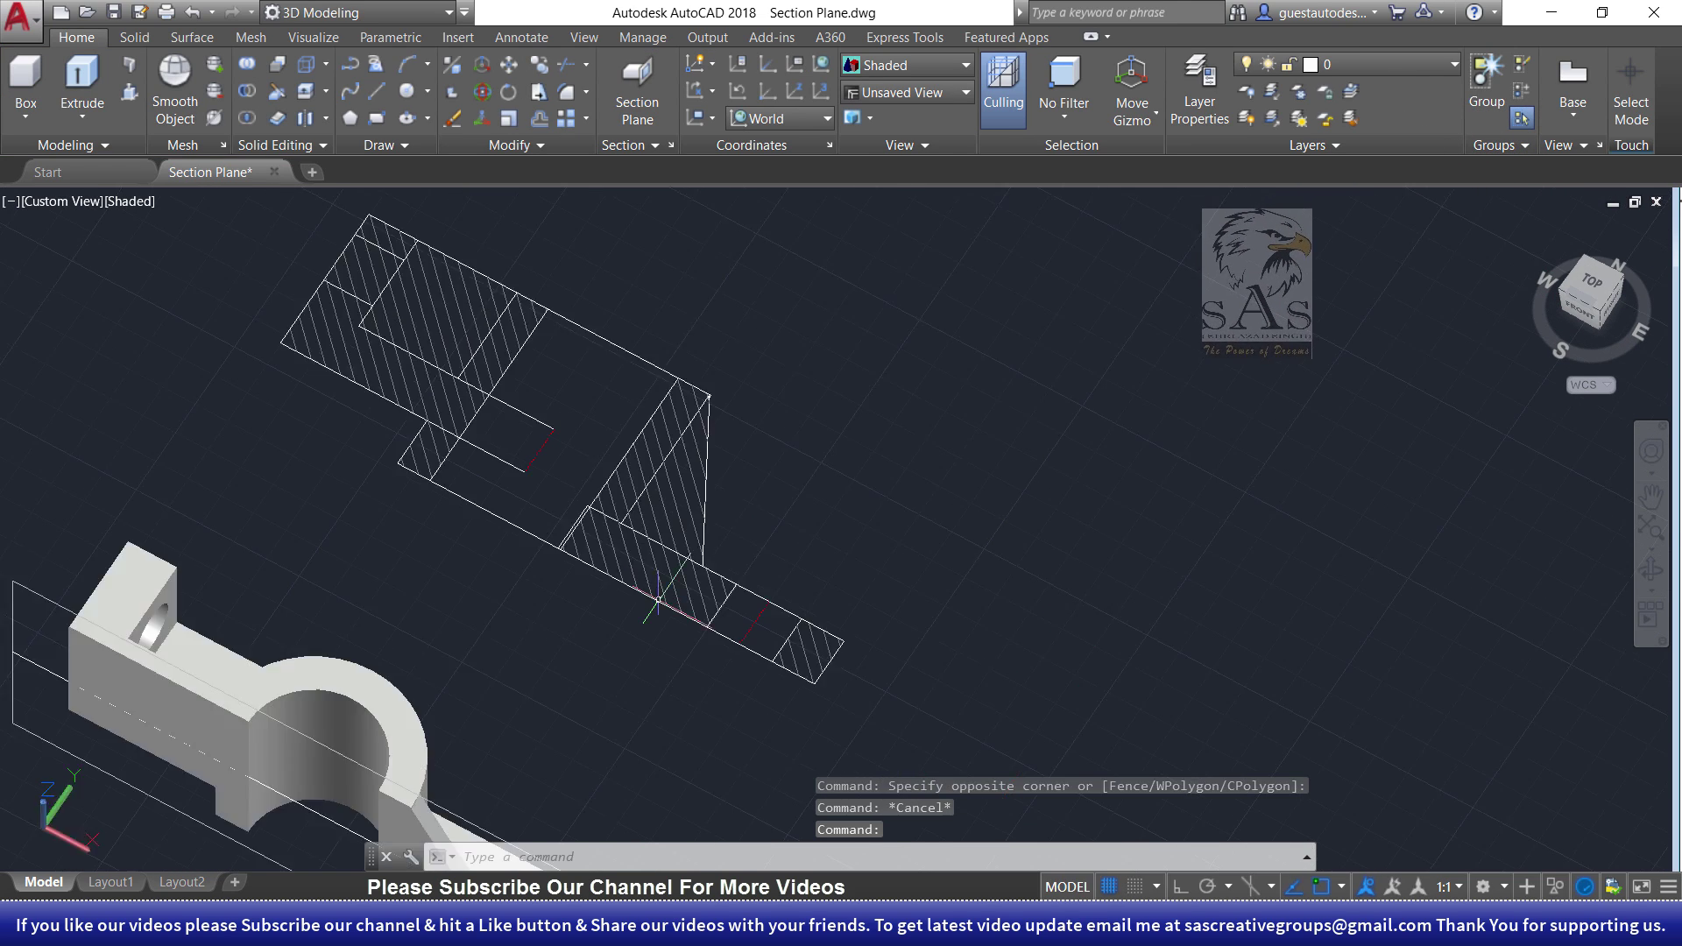
scroll(658, 600, up, 2)
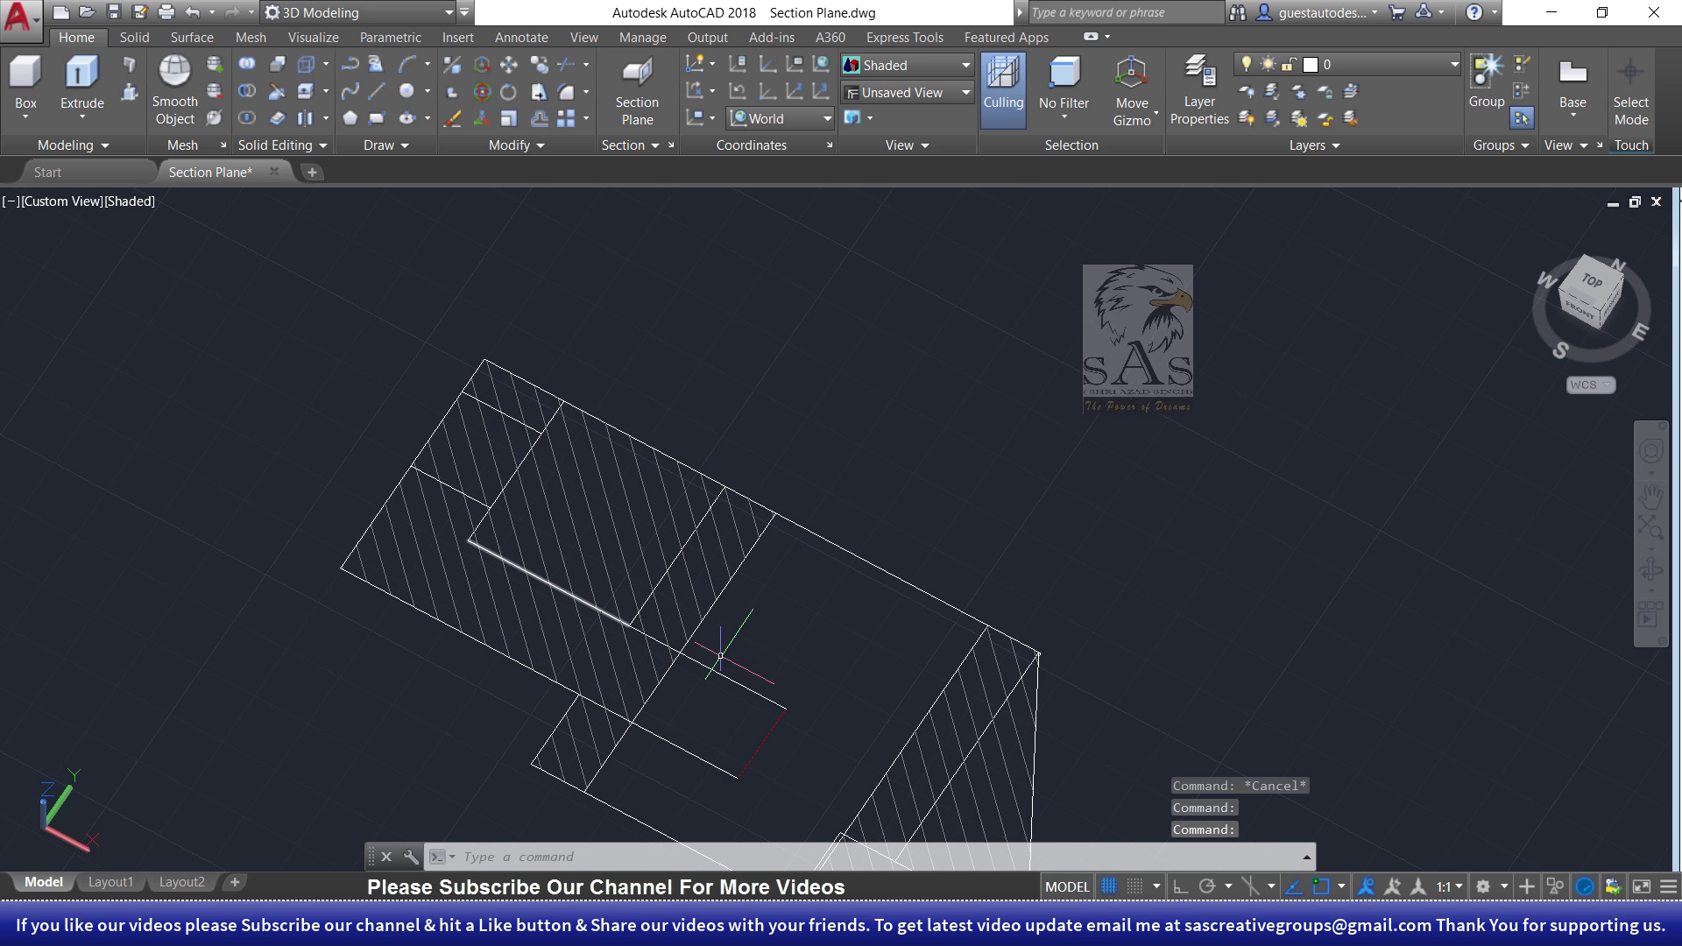
click(669, 648)
click(629, 724)
scroll(606, 602, up, 4)
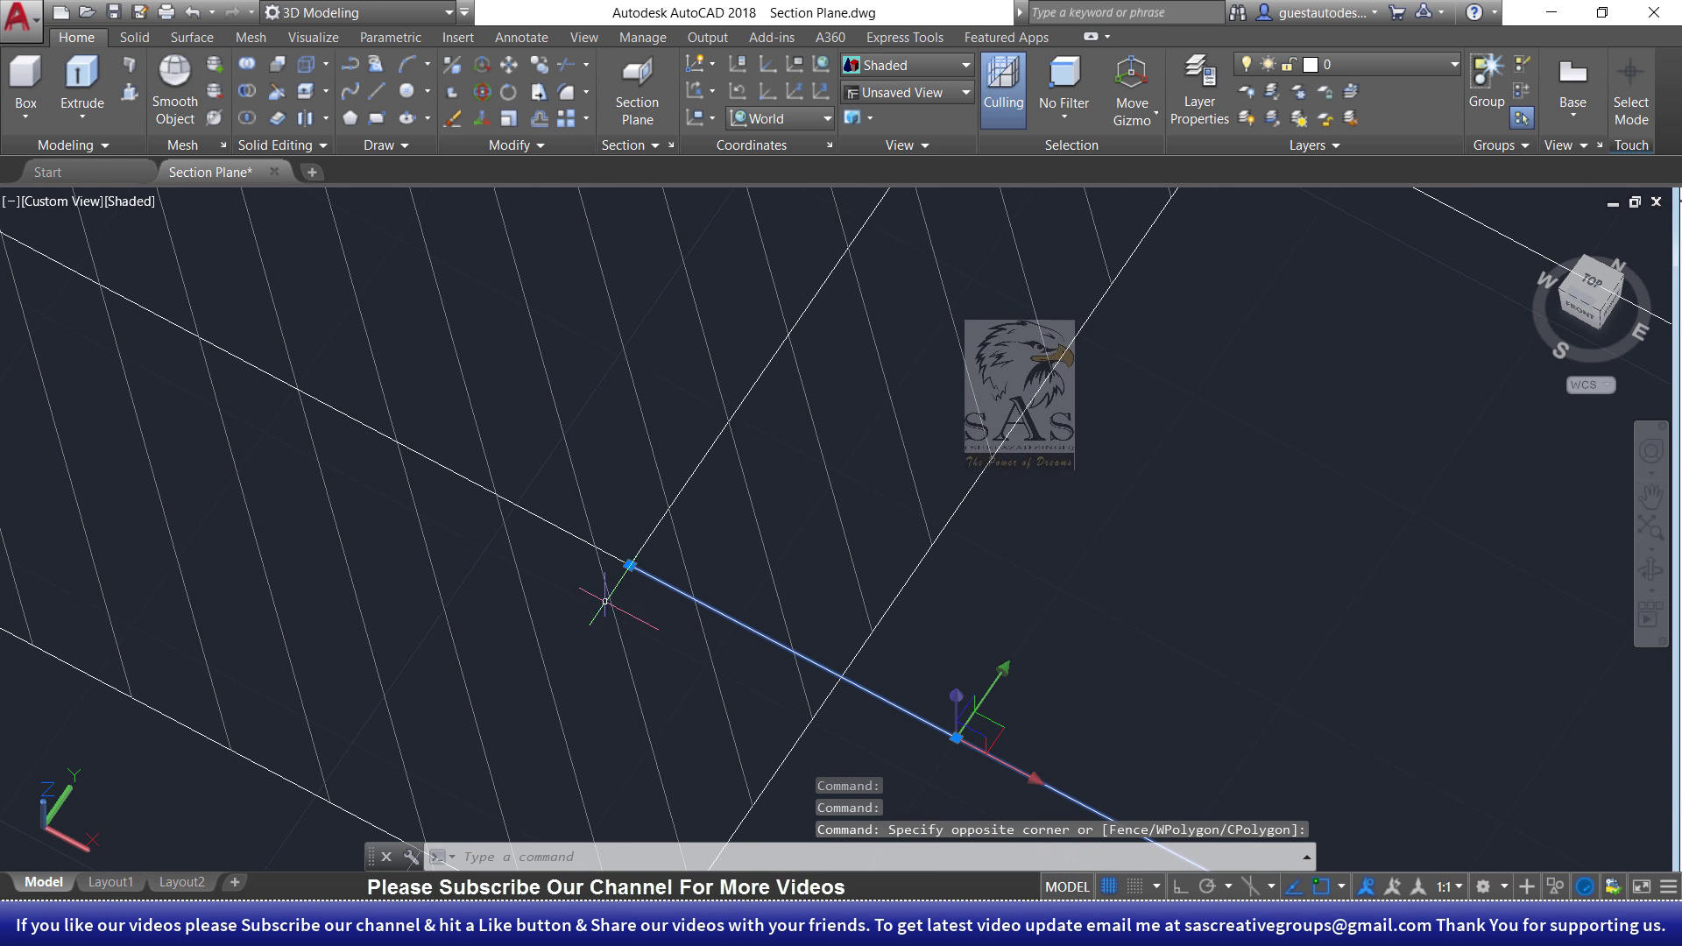
click(616, 557)
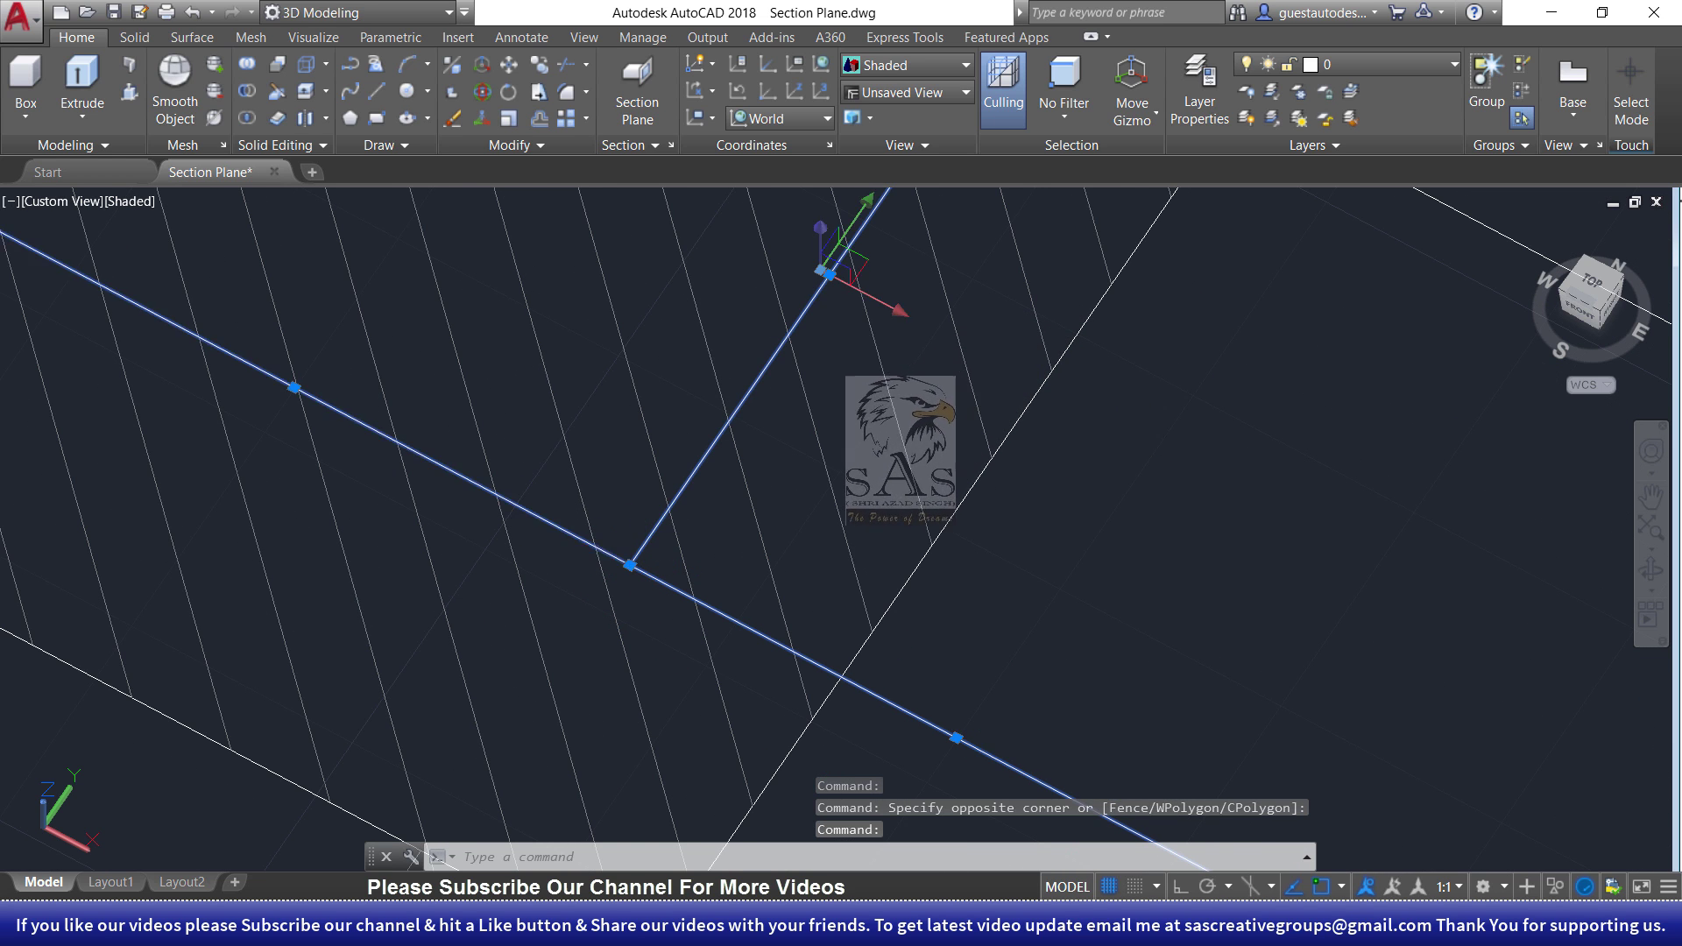
scroll(893, 579, down, 3)
key(Escape)
scroll(745, 682, down, 2)
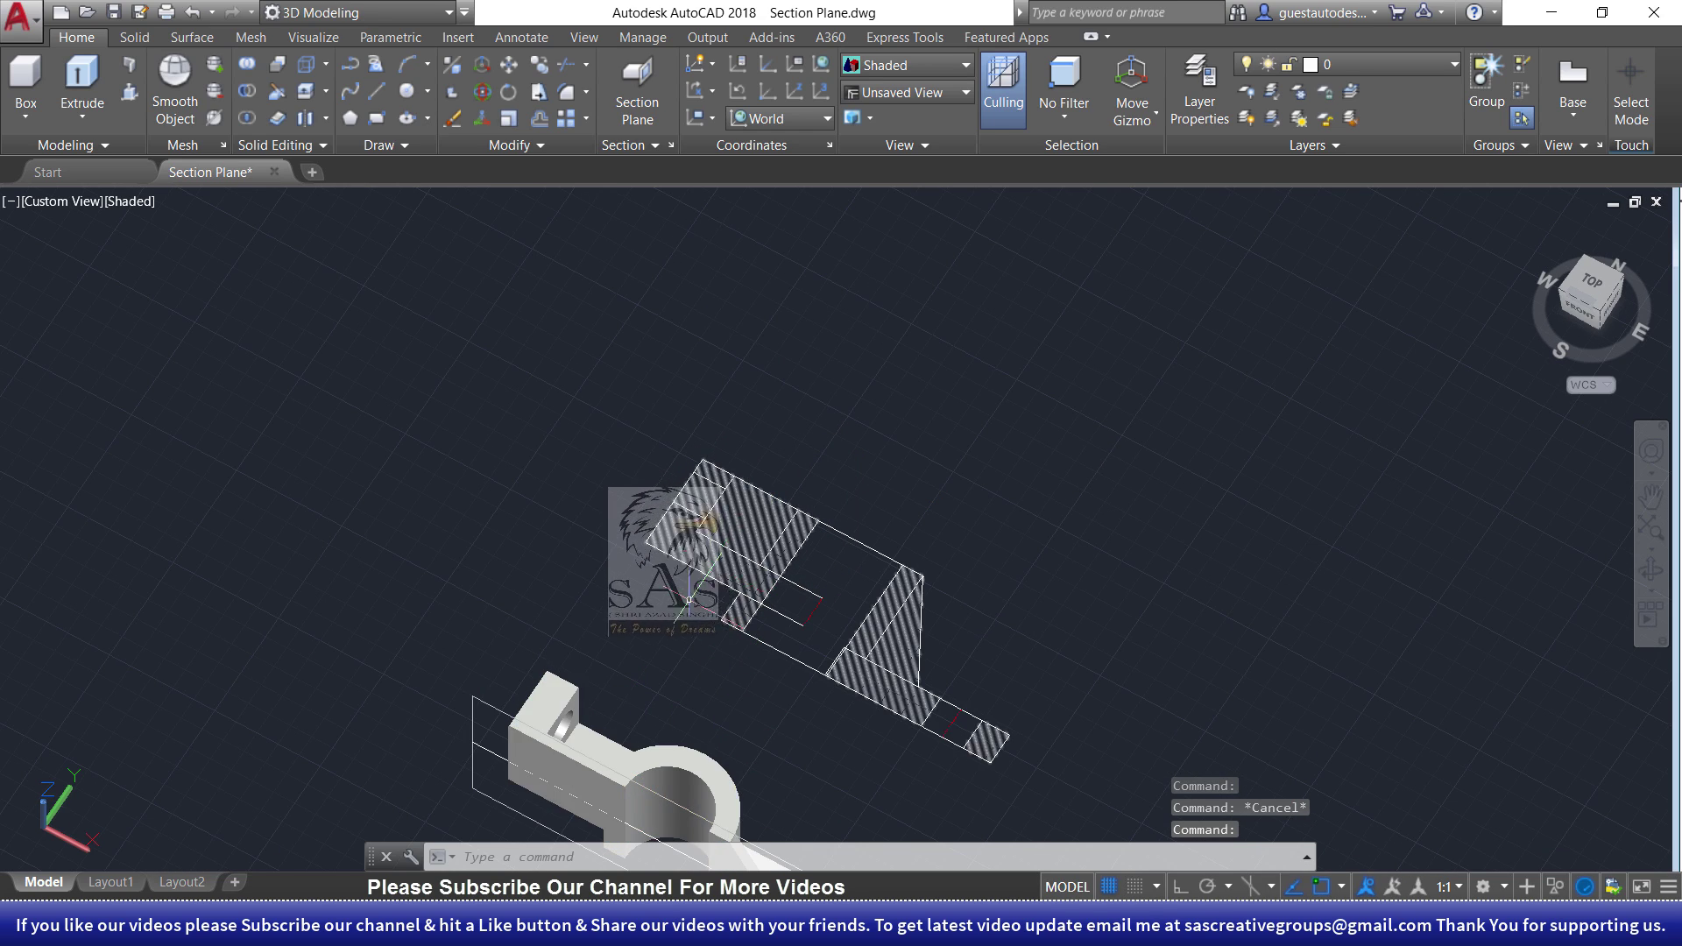
scroll(690, 600, up, 5)
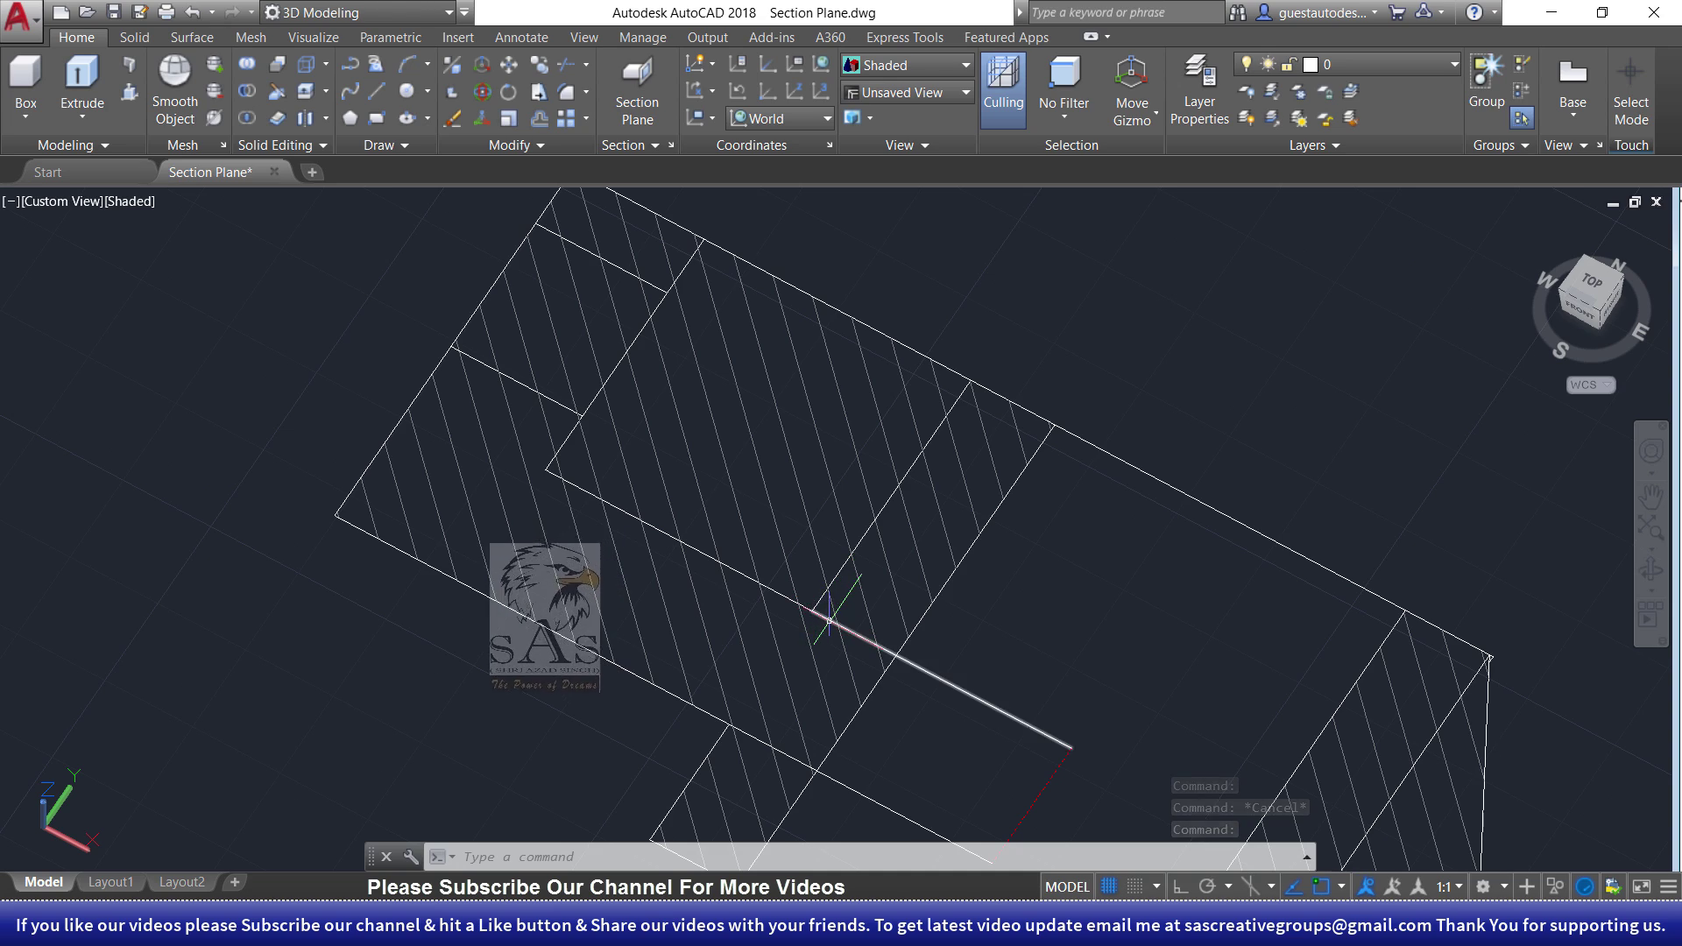
scroll(936, 651, down, 4)
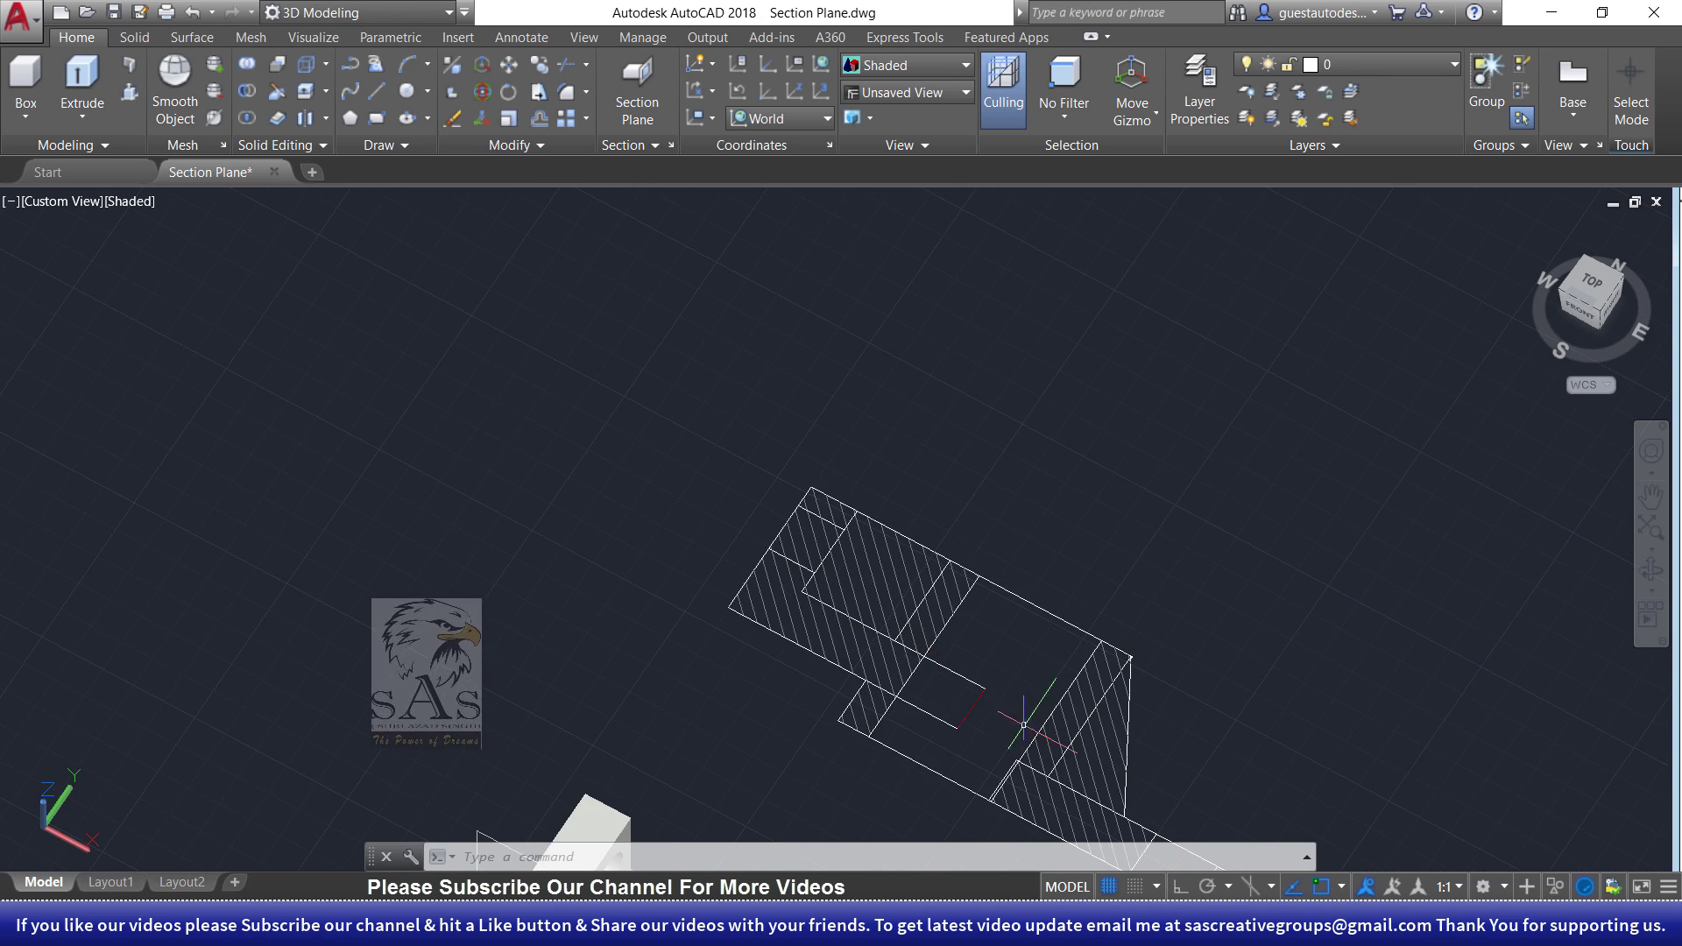
middle_drag(1024, 726, 823, 500)
scroll(824, 500, up, 2)
scroll(721, 599, down, 5)
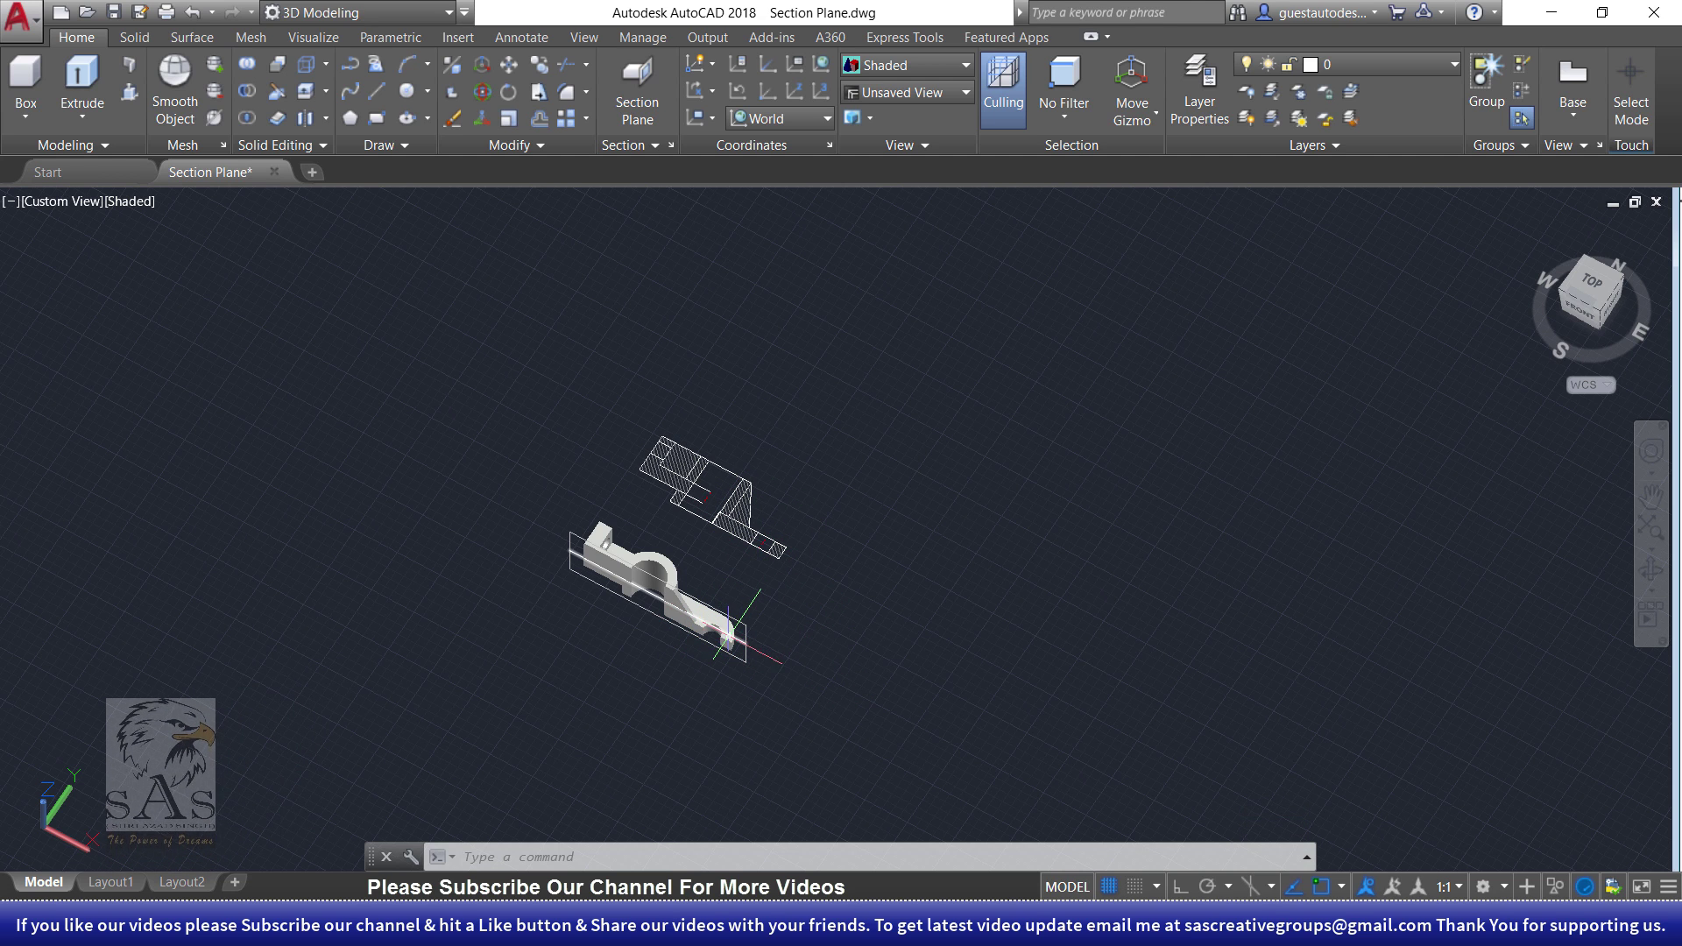
scroll(737, 630, up, 5)
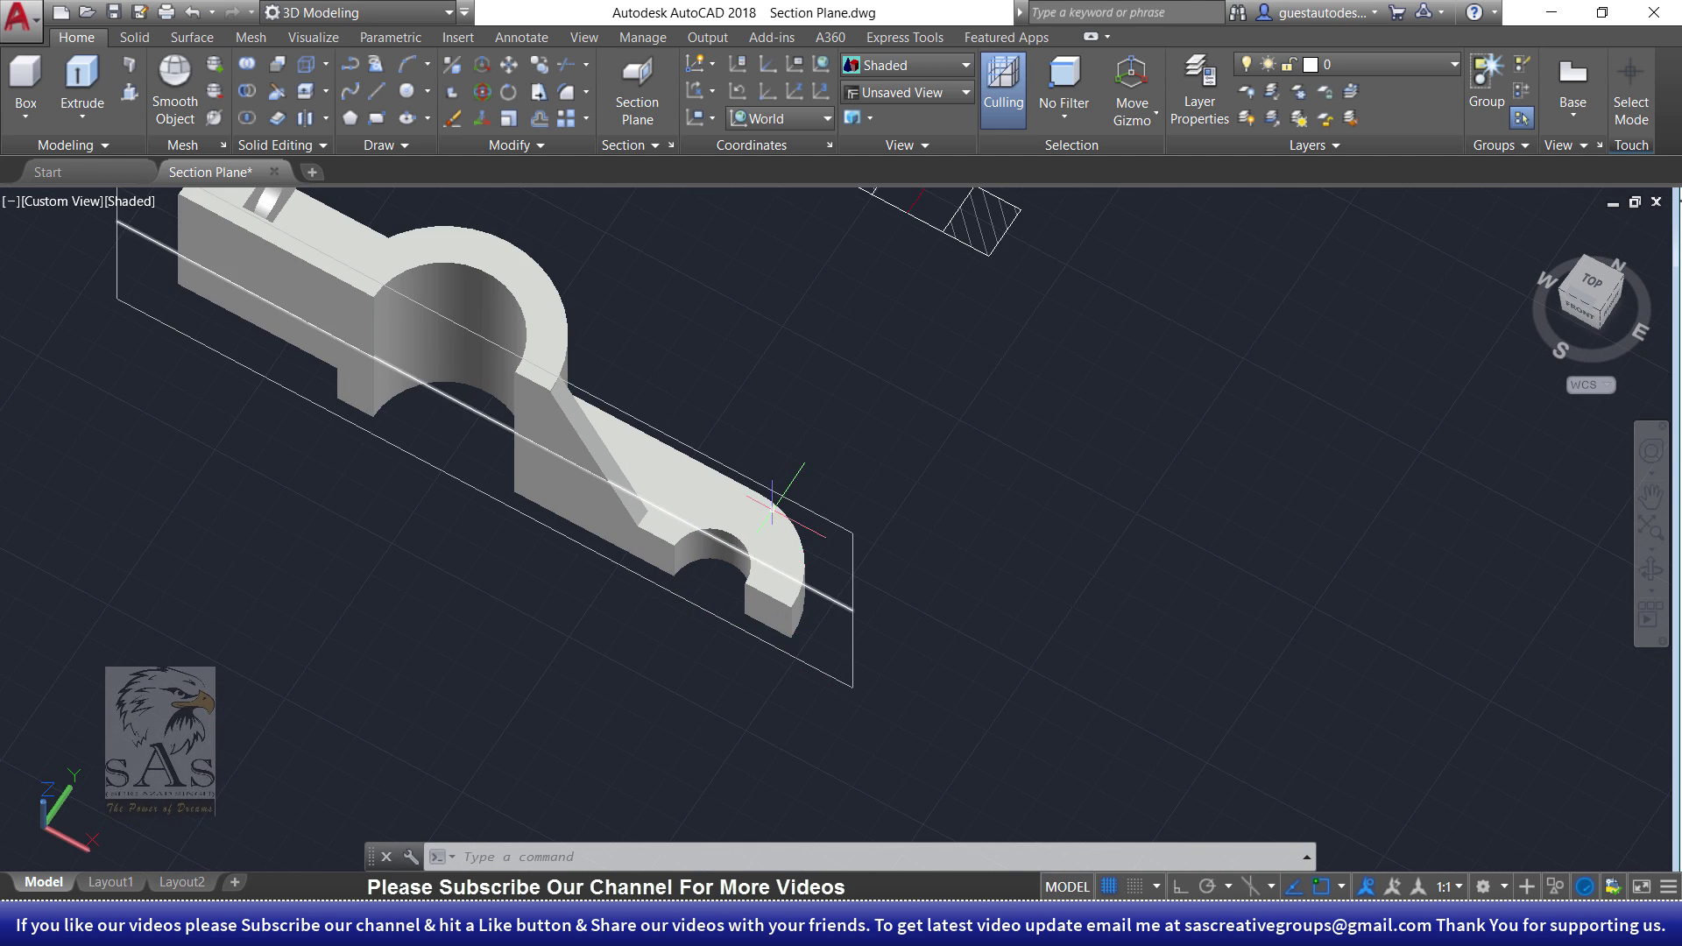
shift+middle_drag(713, 582, 719, 491)
mouse_move(771, 561)
shift+middle_down()
mouse_move(872, 563)
mouse_move(857, 684)
shift+middle_up()
- Generate a 3D Section block of the bracket from the section plane, inserted as a new block
drag(784, 716, 719, 701)
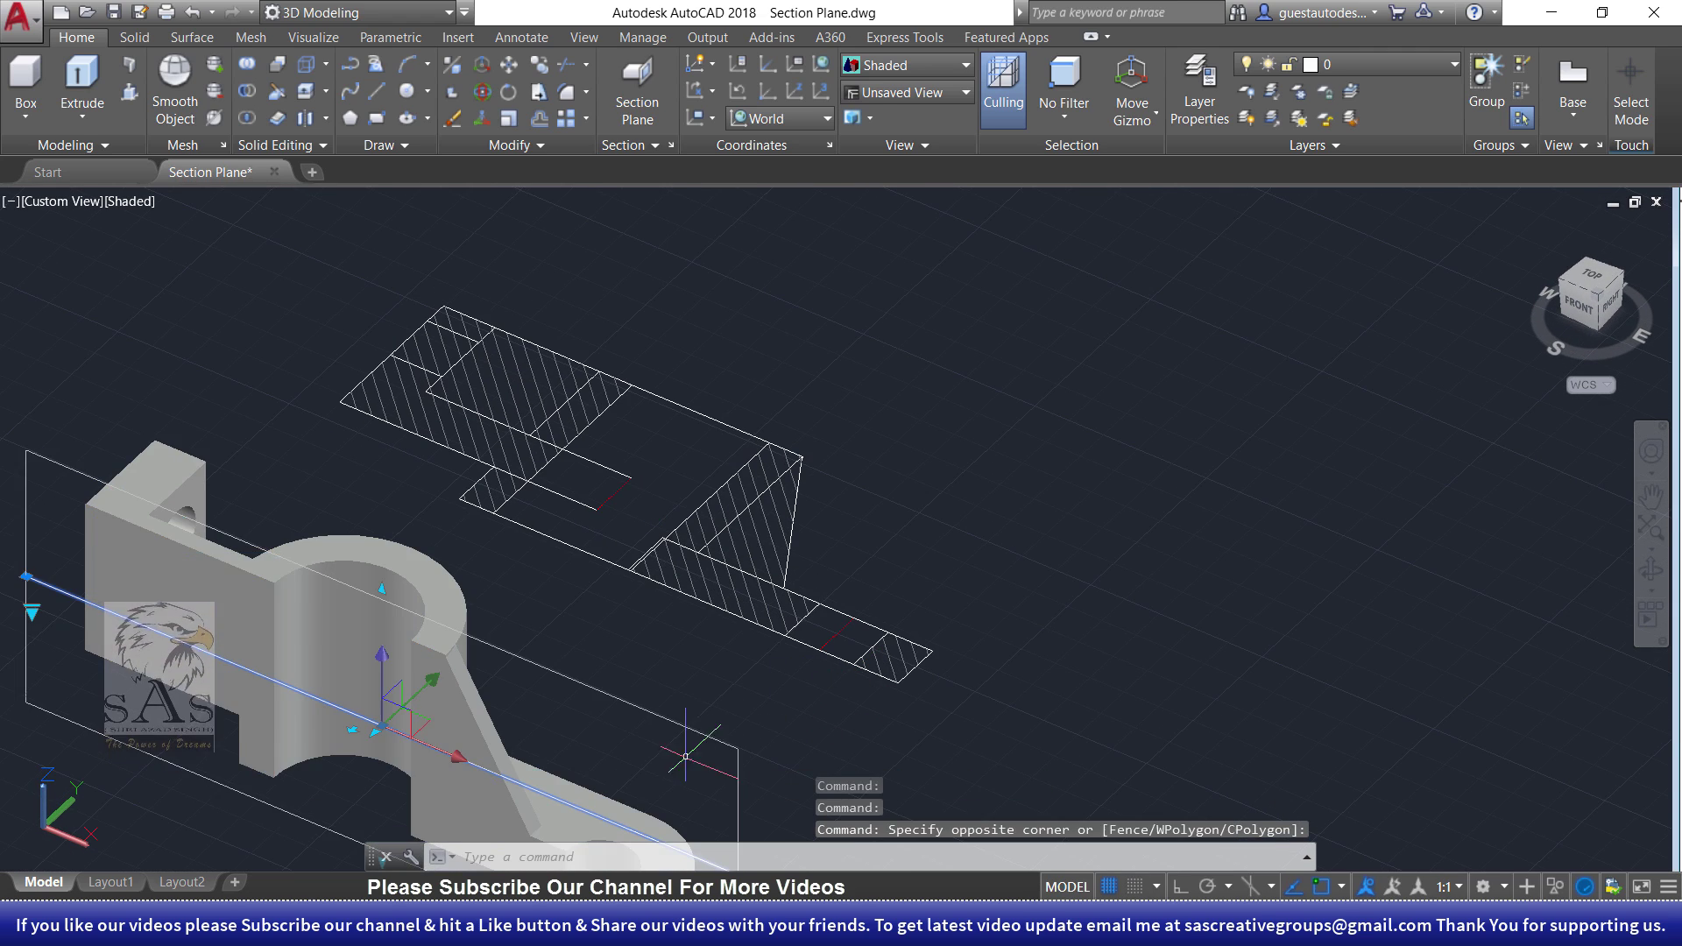
middle_drag(886, 780, 881, 604)
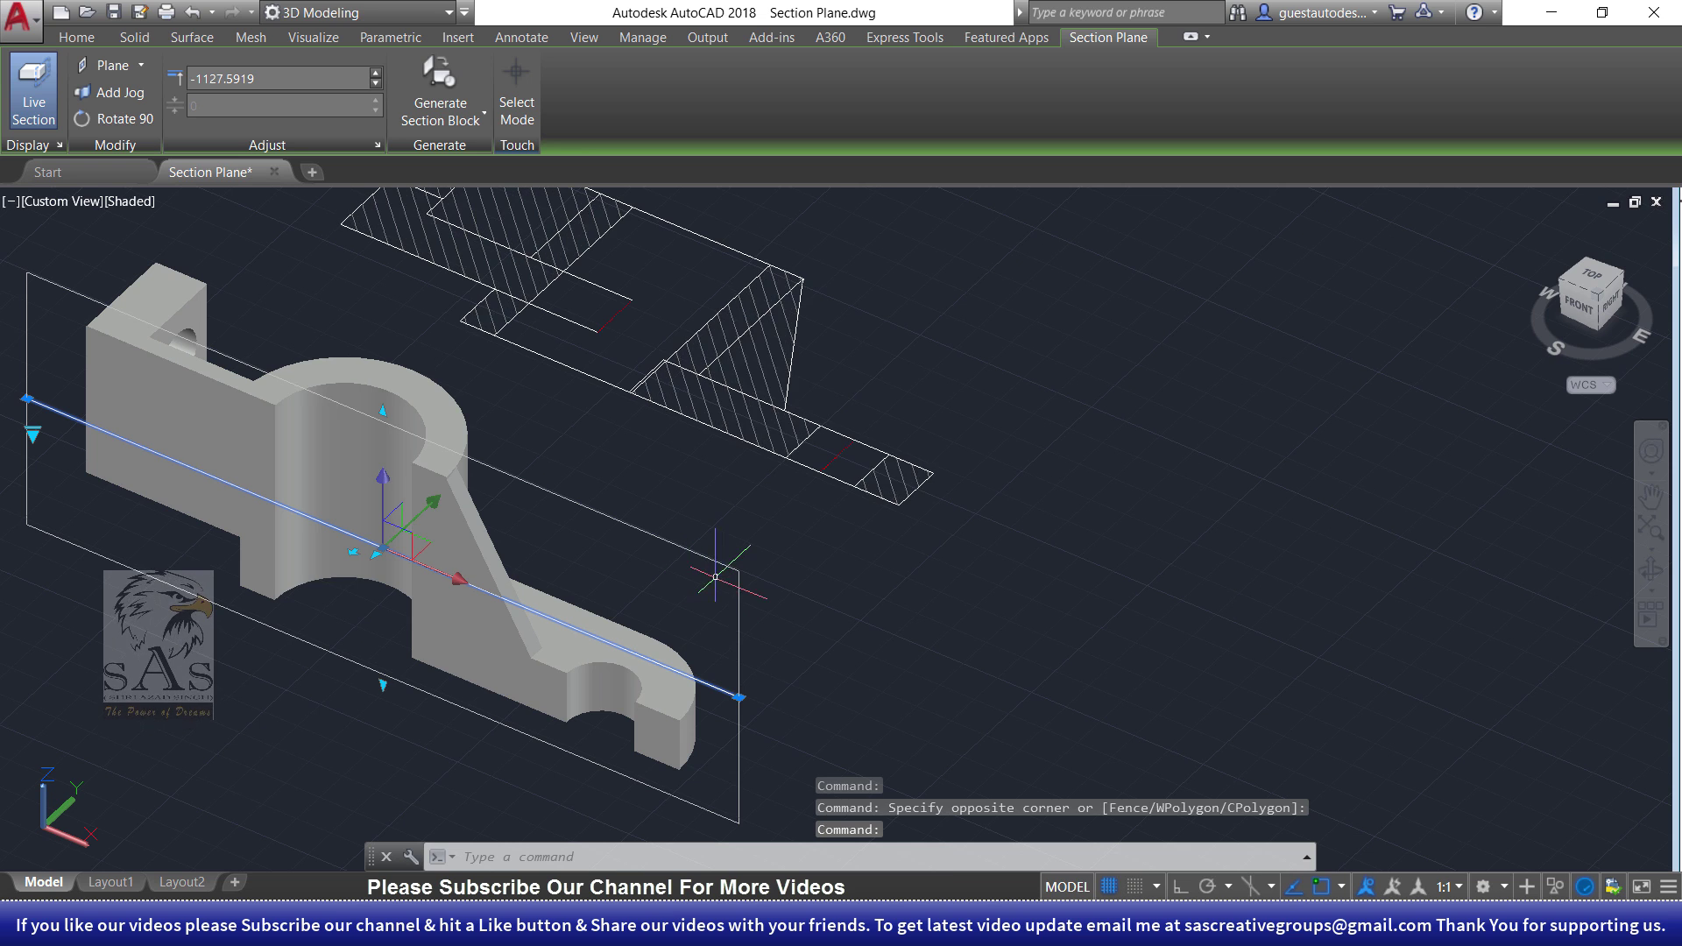
right_click(719, 561)
mouse_move(802, 628)
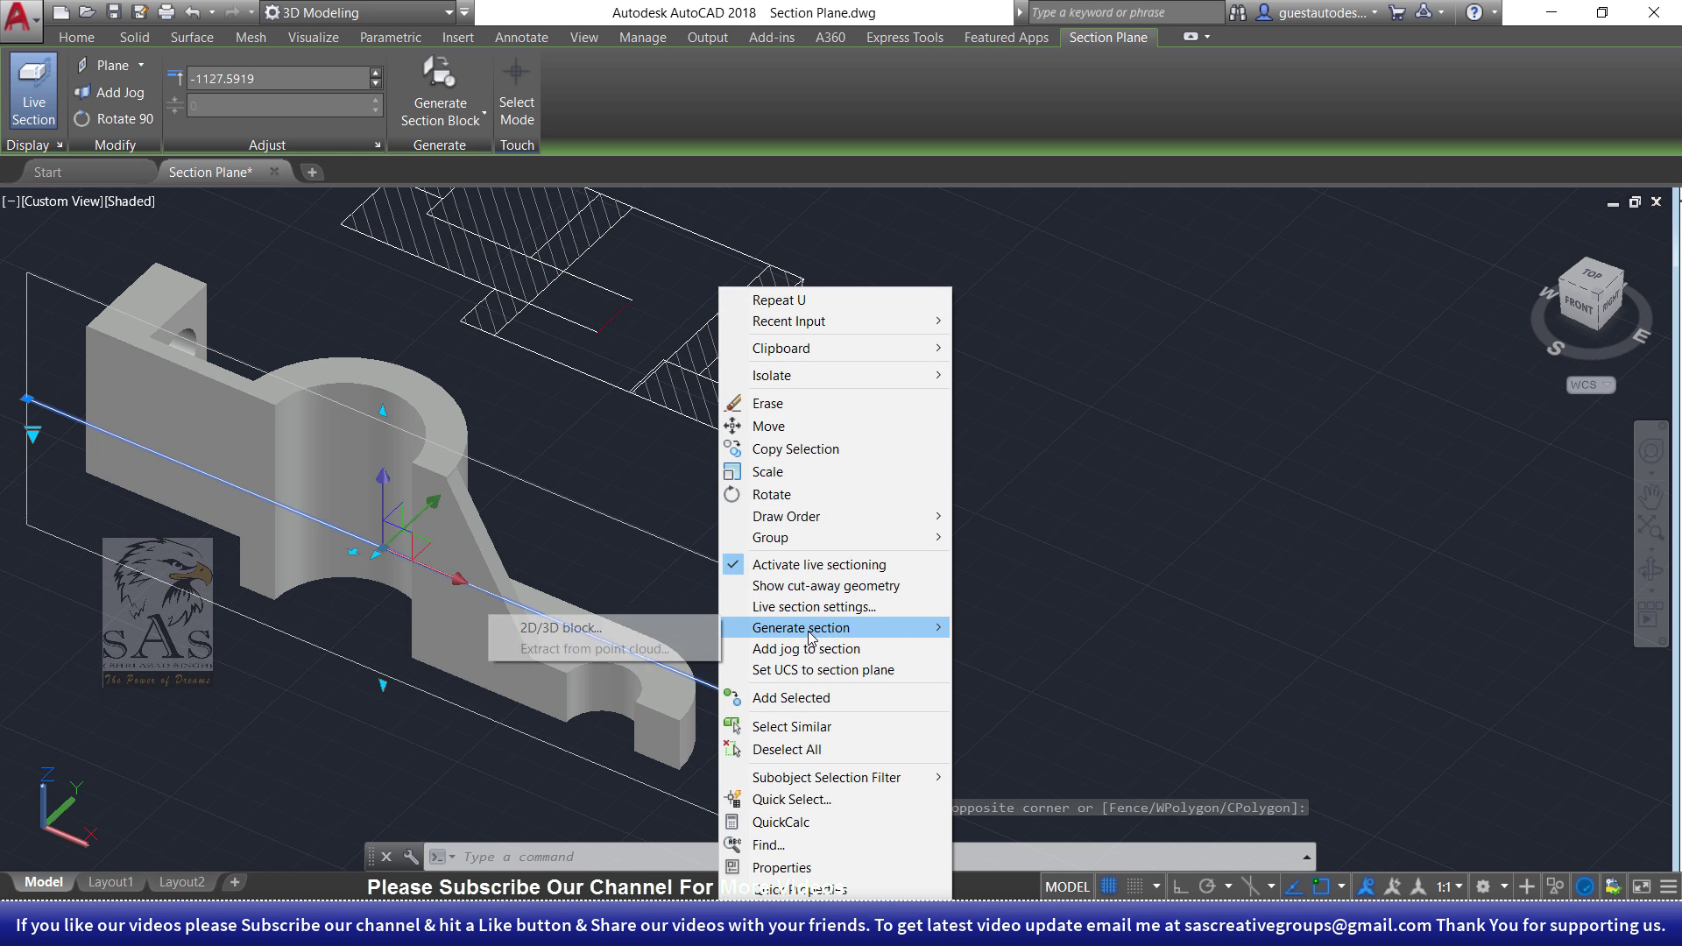
drag(706, 536, 943, 672)
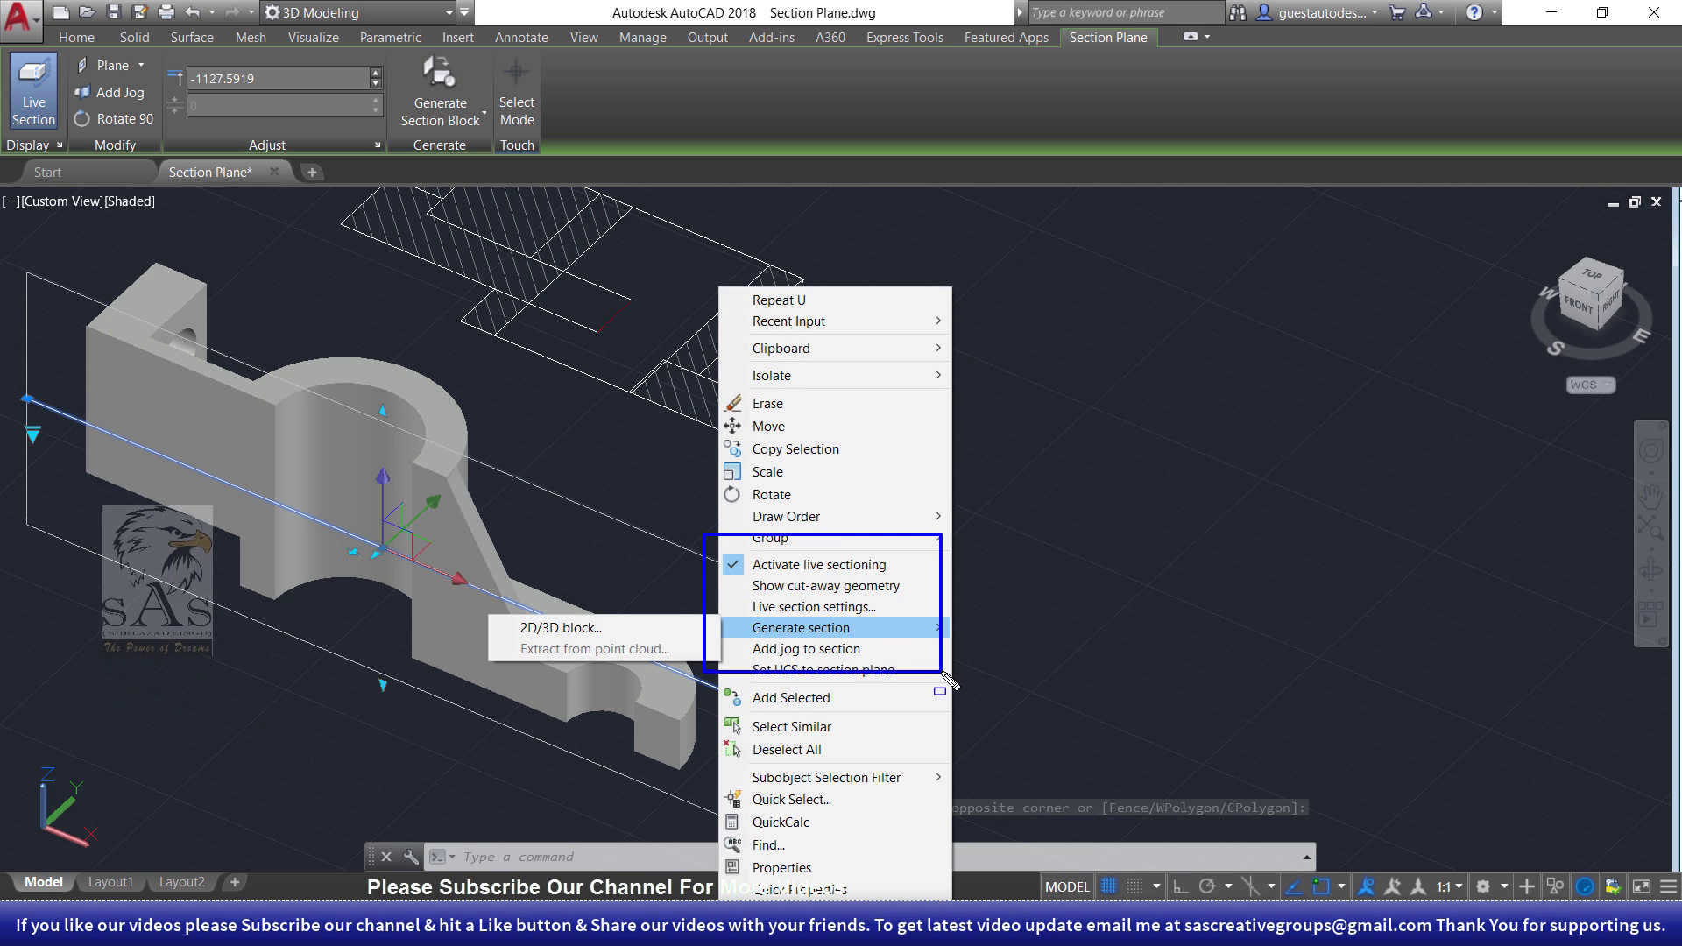
key(Escape)
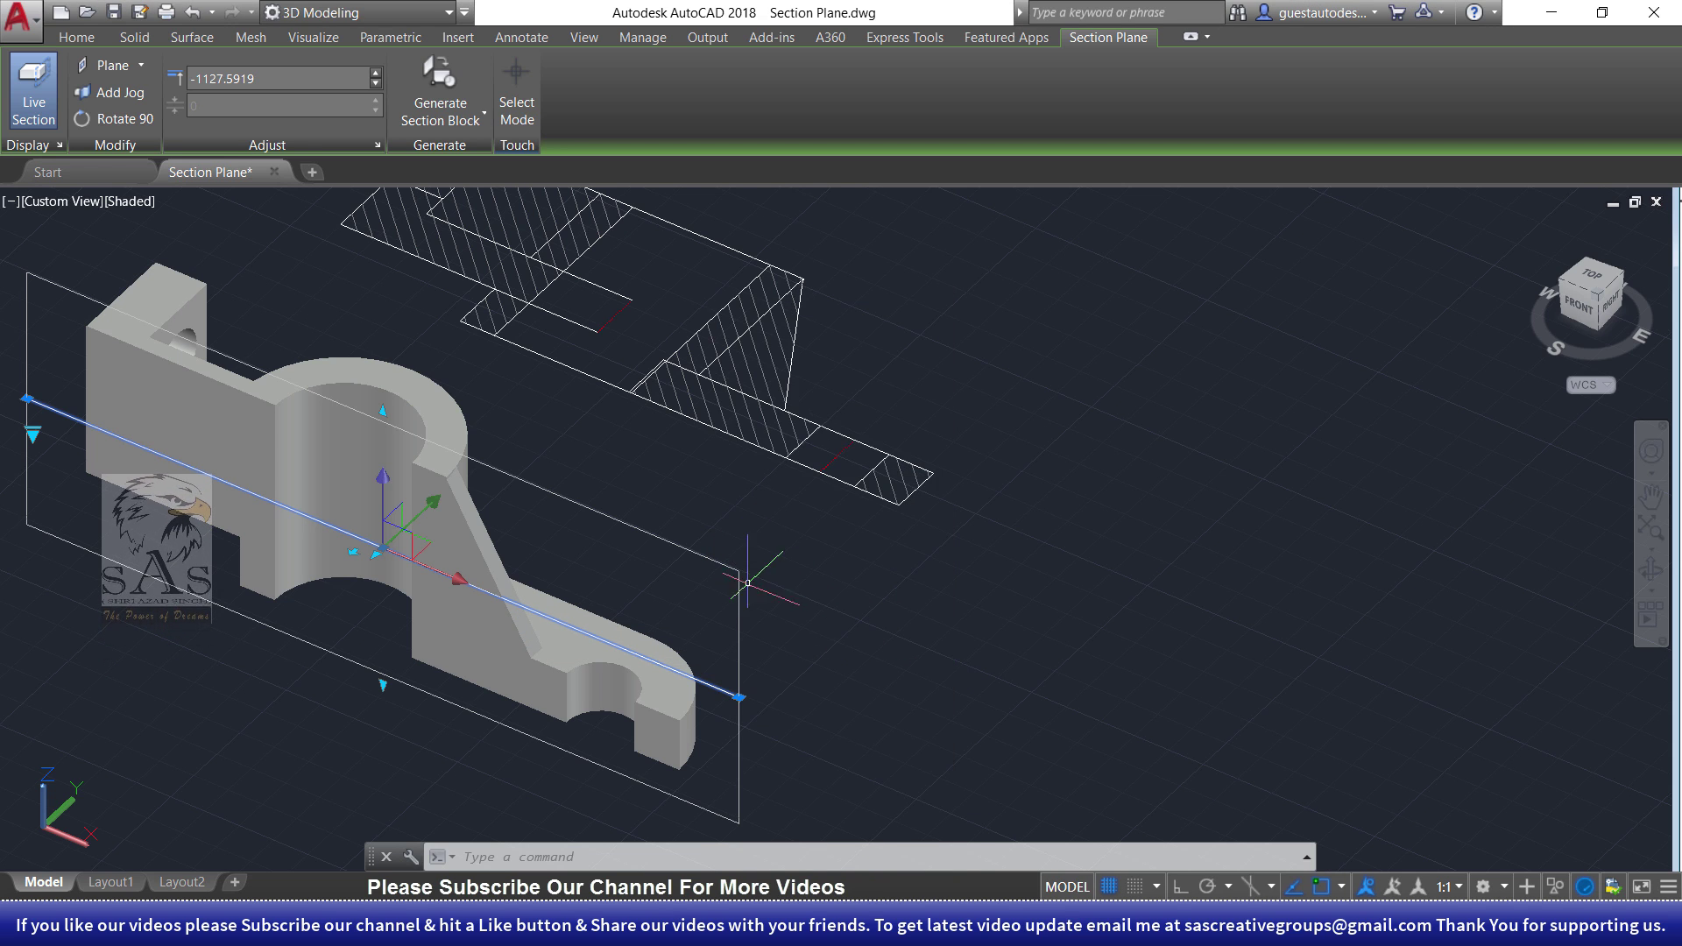
right_click(747, 583)
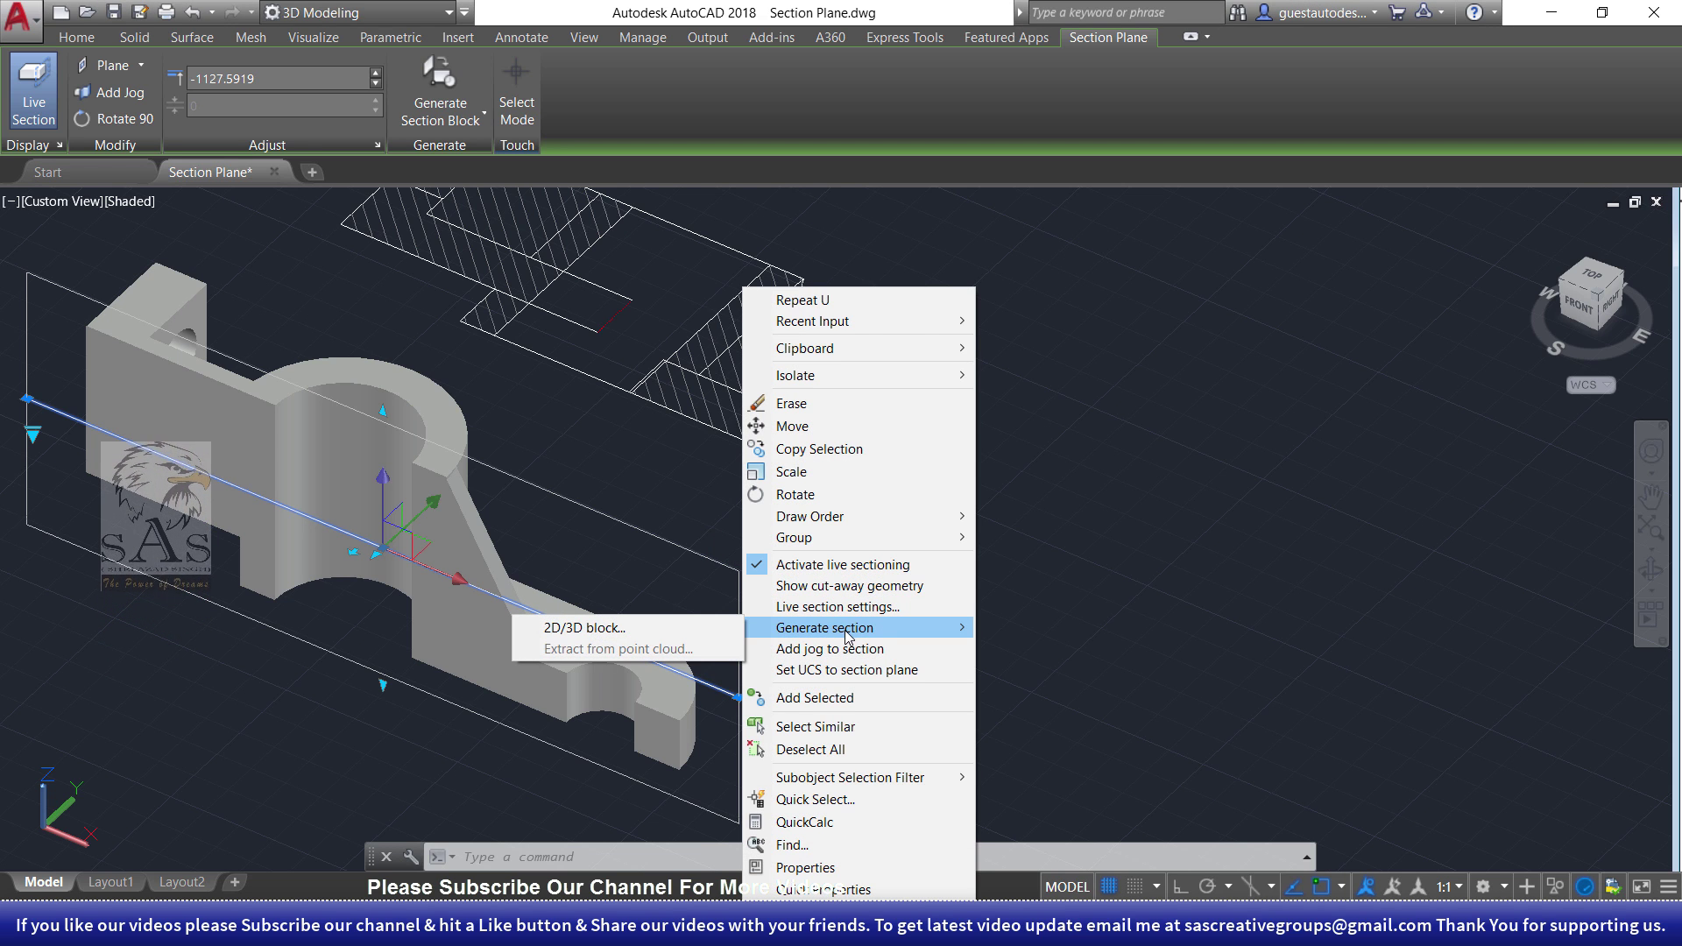
click(639, 627)
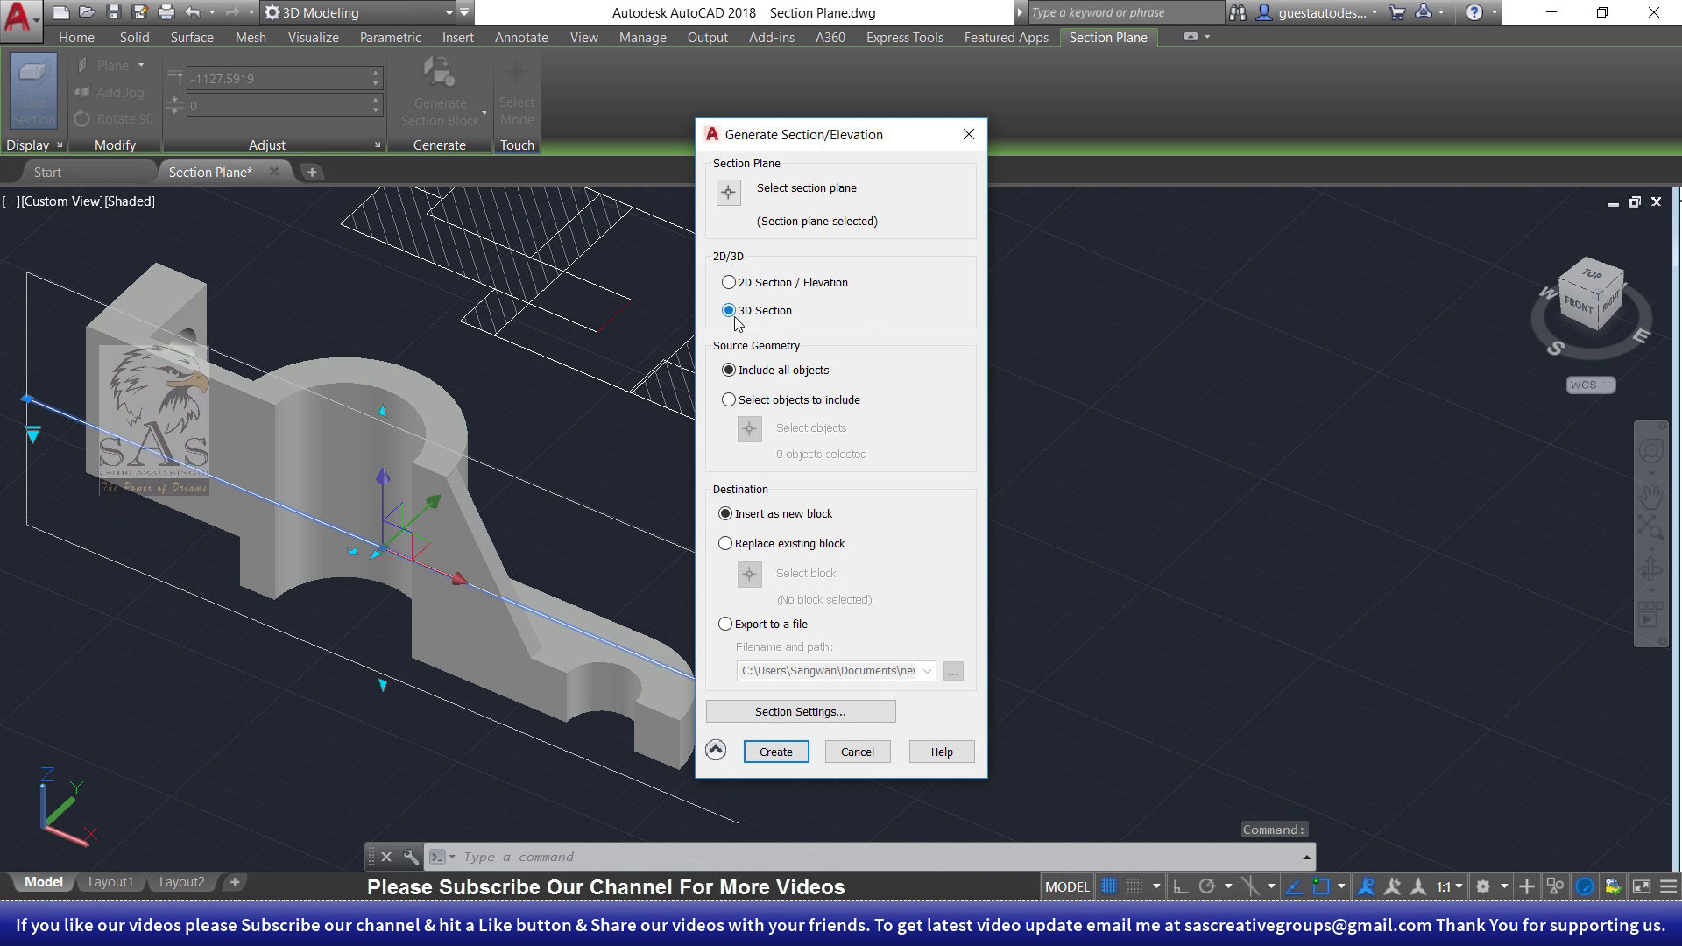
click(776, 752)
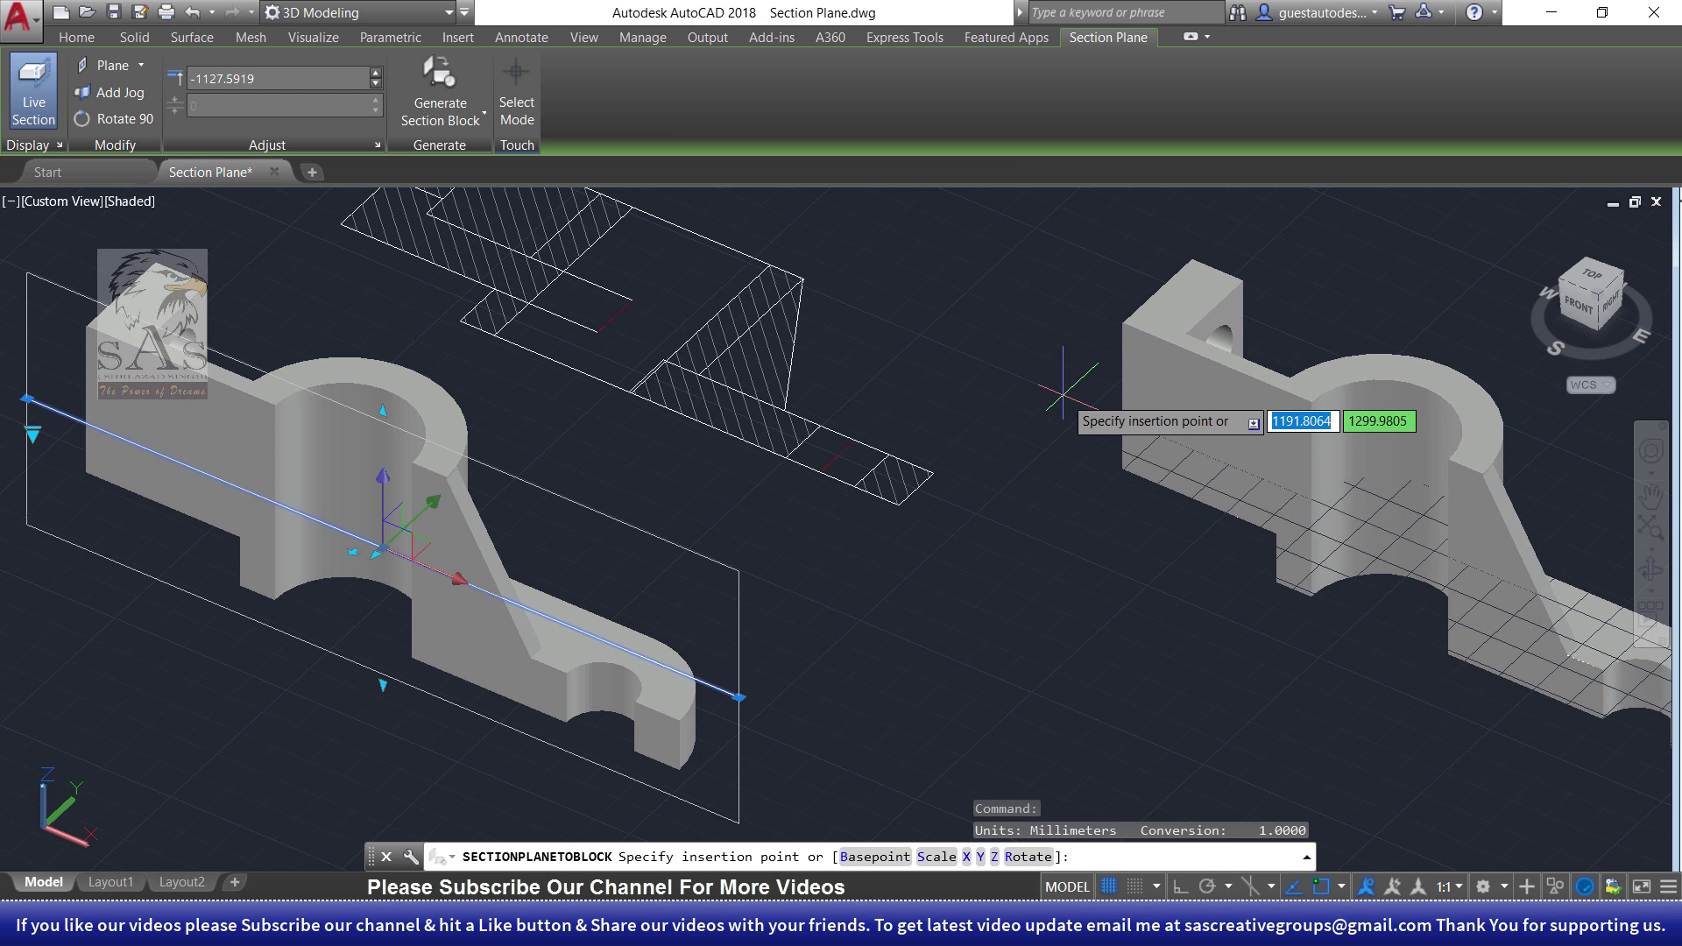
- Place the 3D section block right of the bracket at X and Y scale 1
click(1065, 386)
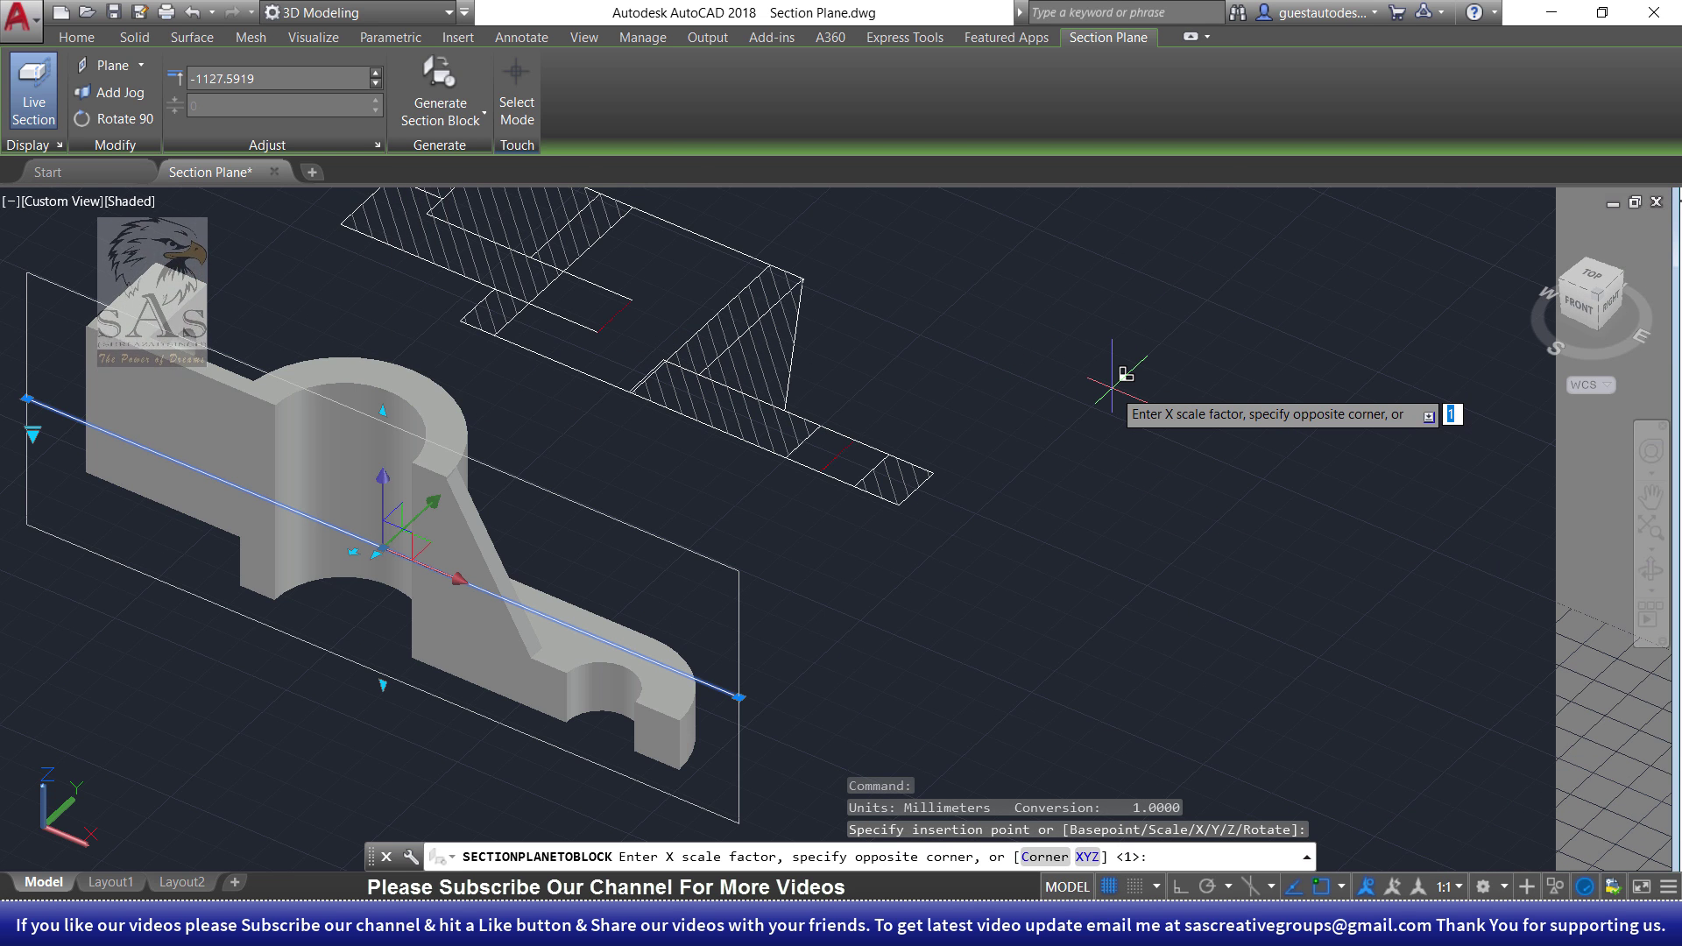
key(Return)
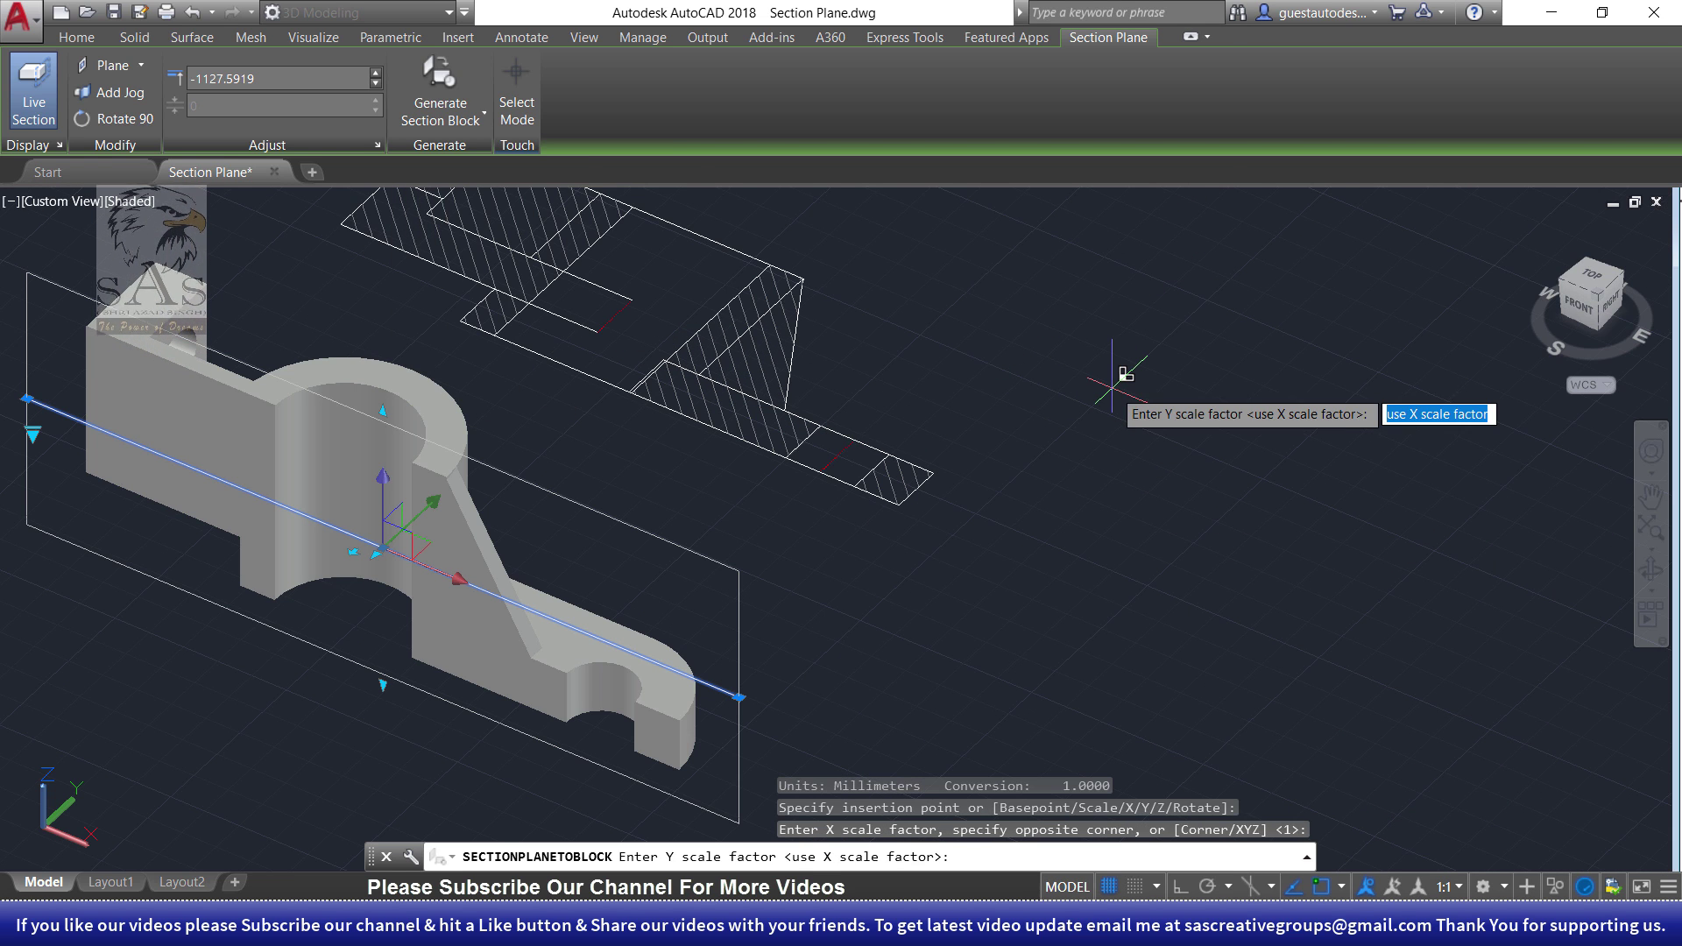
key(Return)
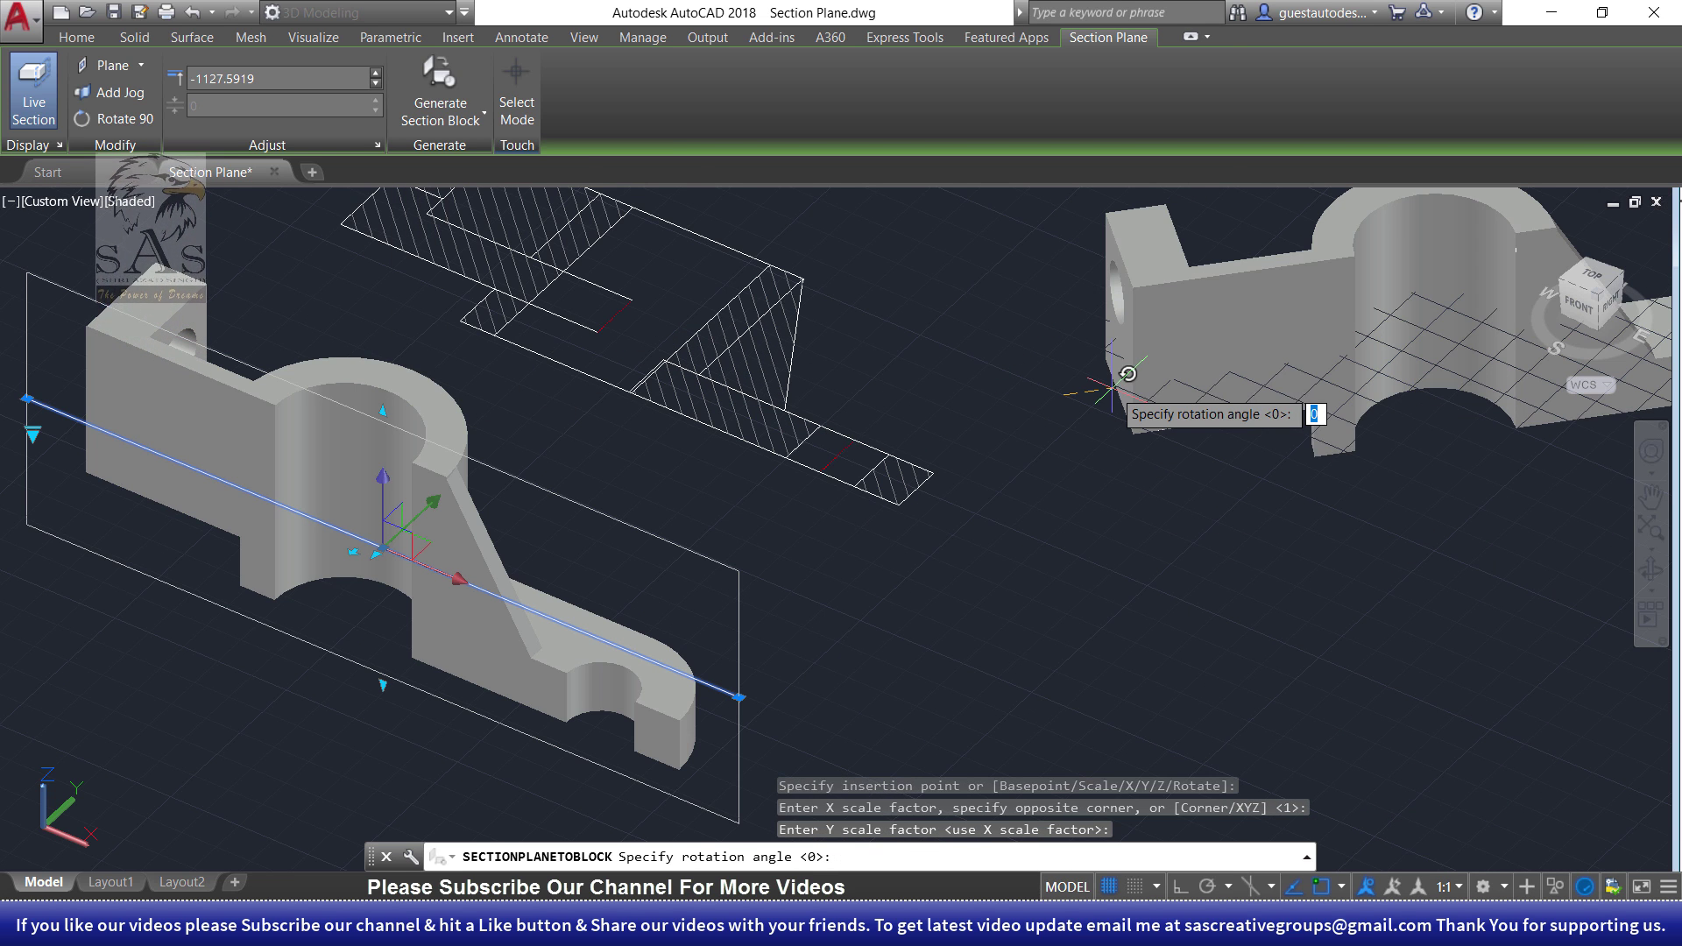
key(Escape)
key(Escape)
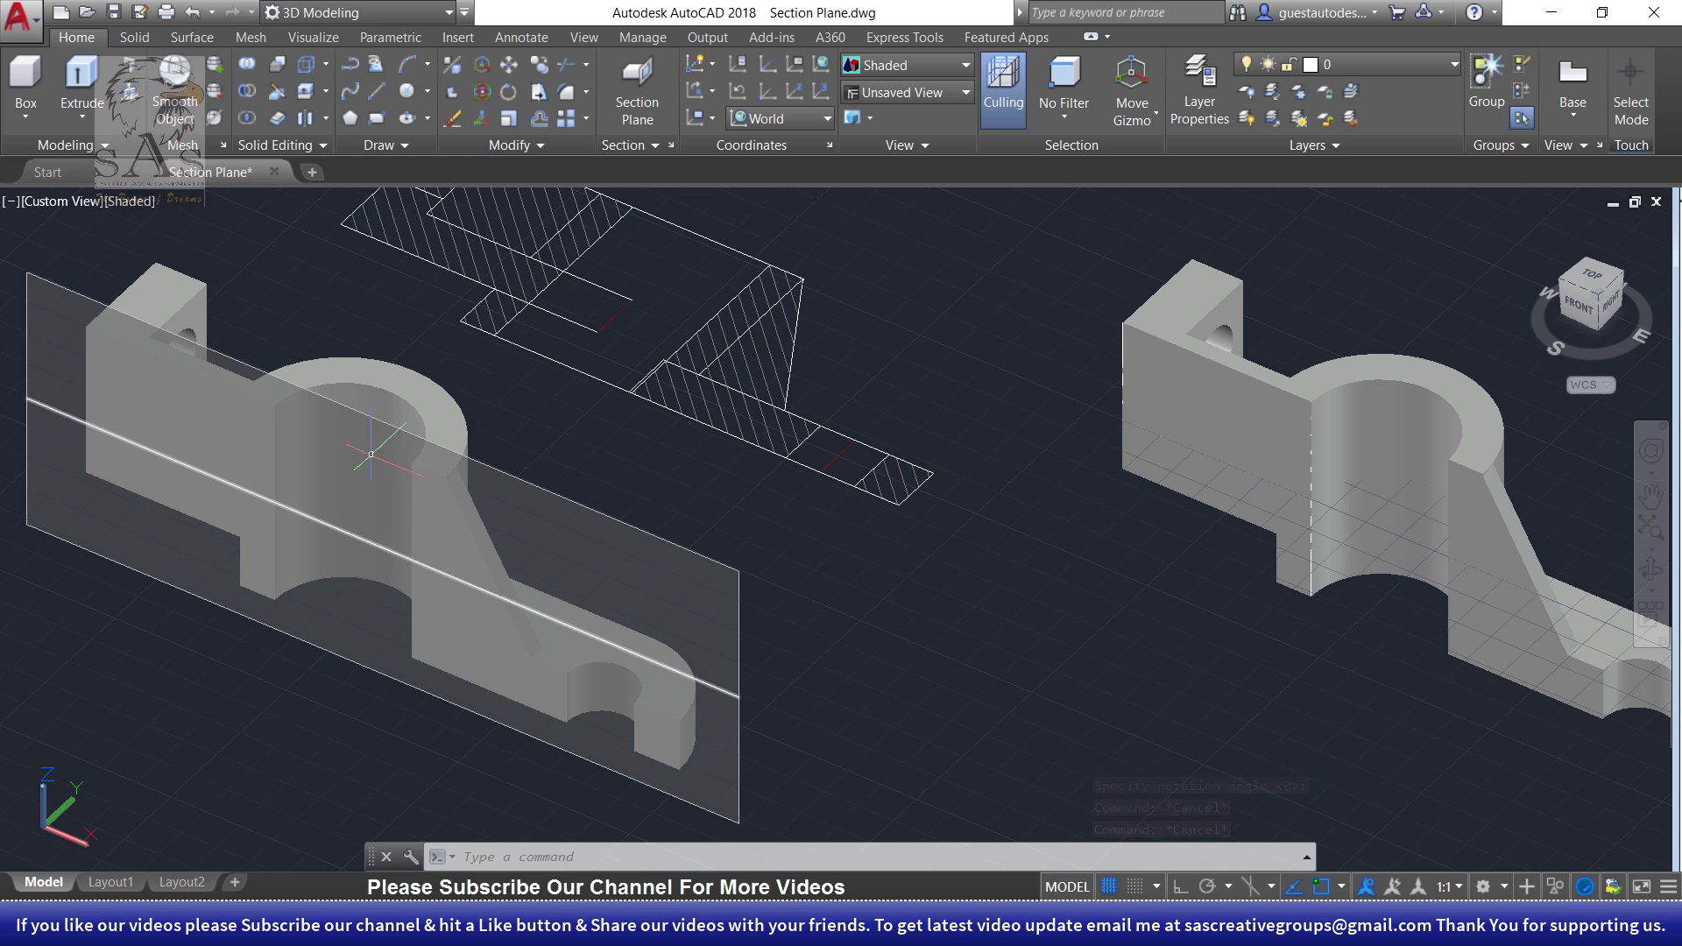
- Select the section plane and turn off Live Section to show the whole bracket
click(856, 586)
click(668, 610)
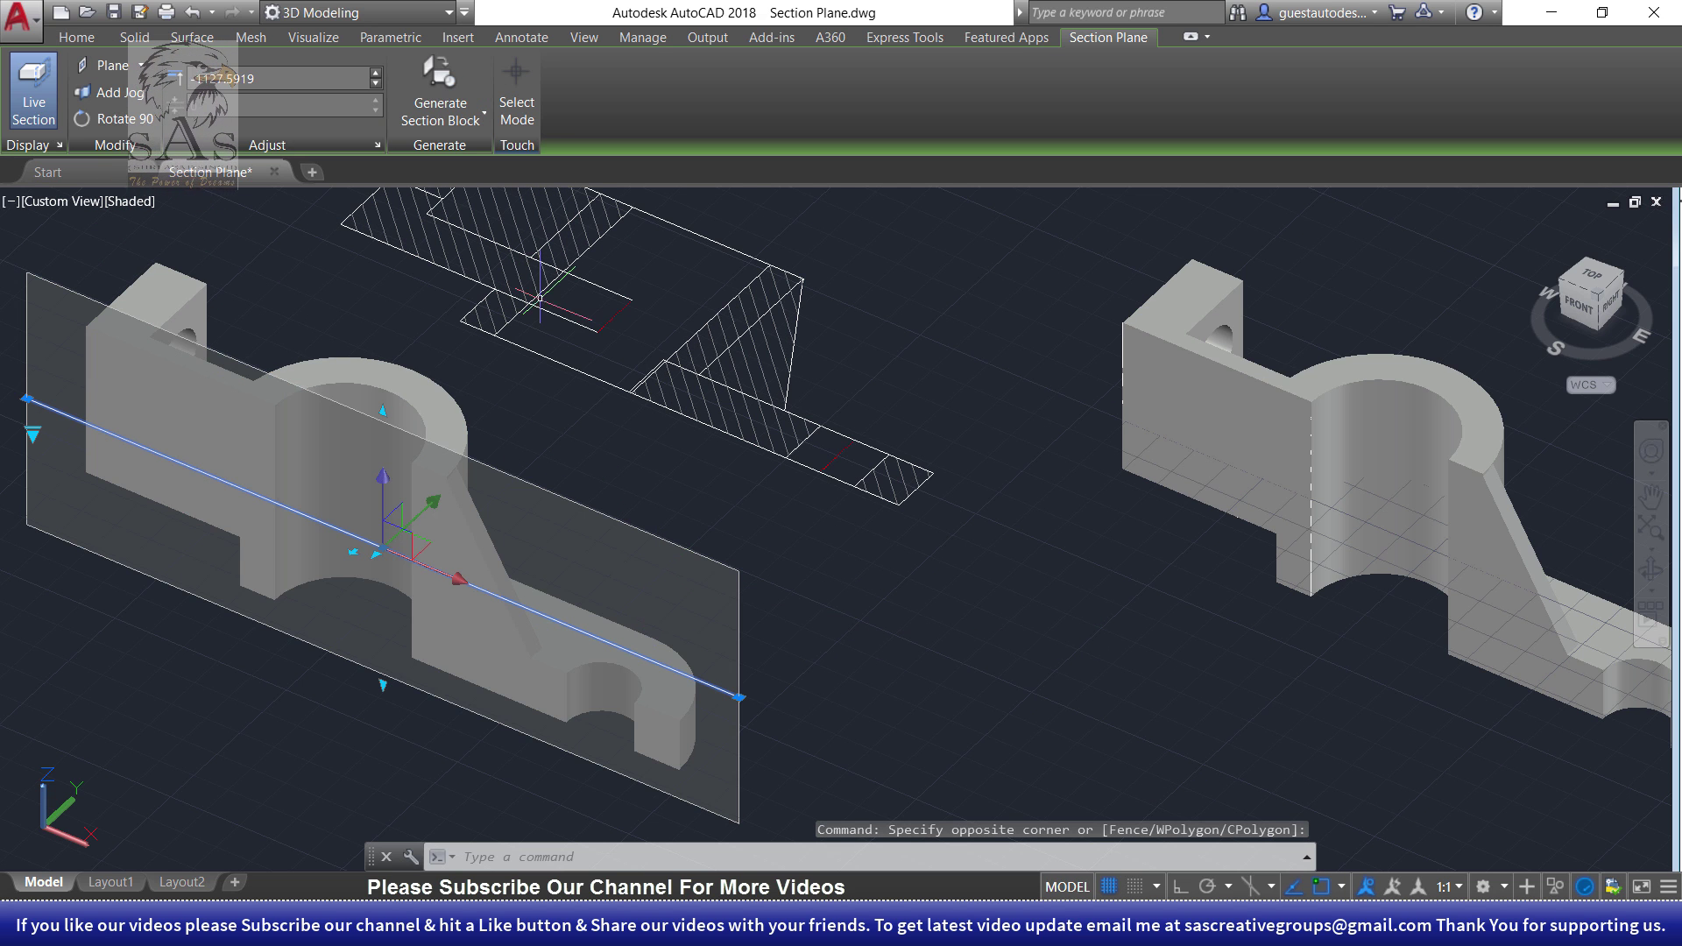
click(35, 66)
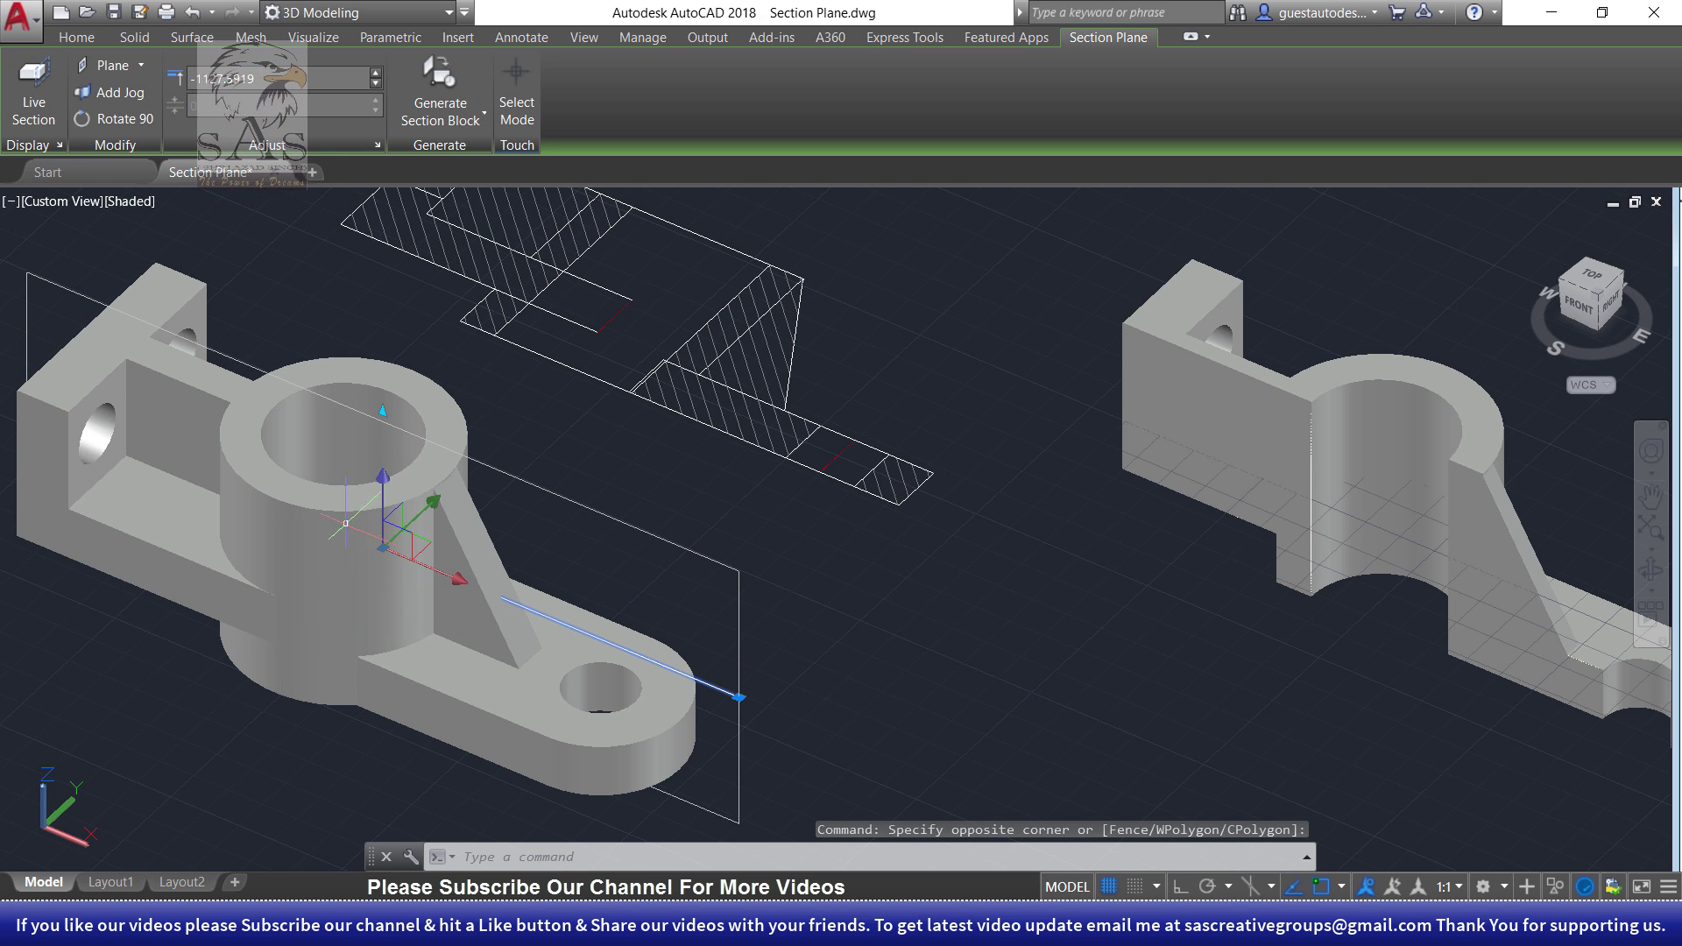
- Select the 3D section block, then undo the accidental erase and view change with Ctrl+Z
right_click(740, 568)
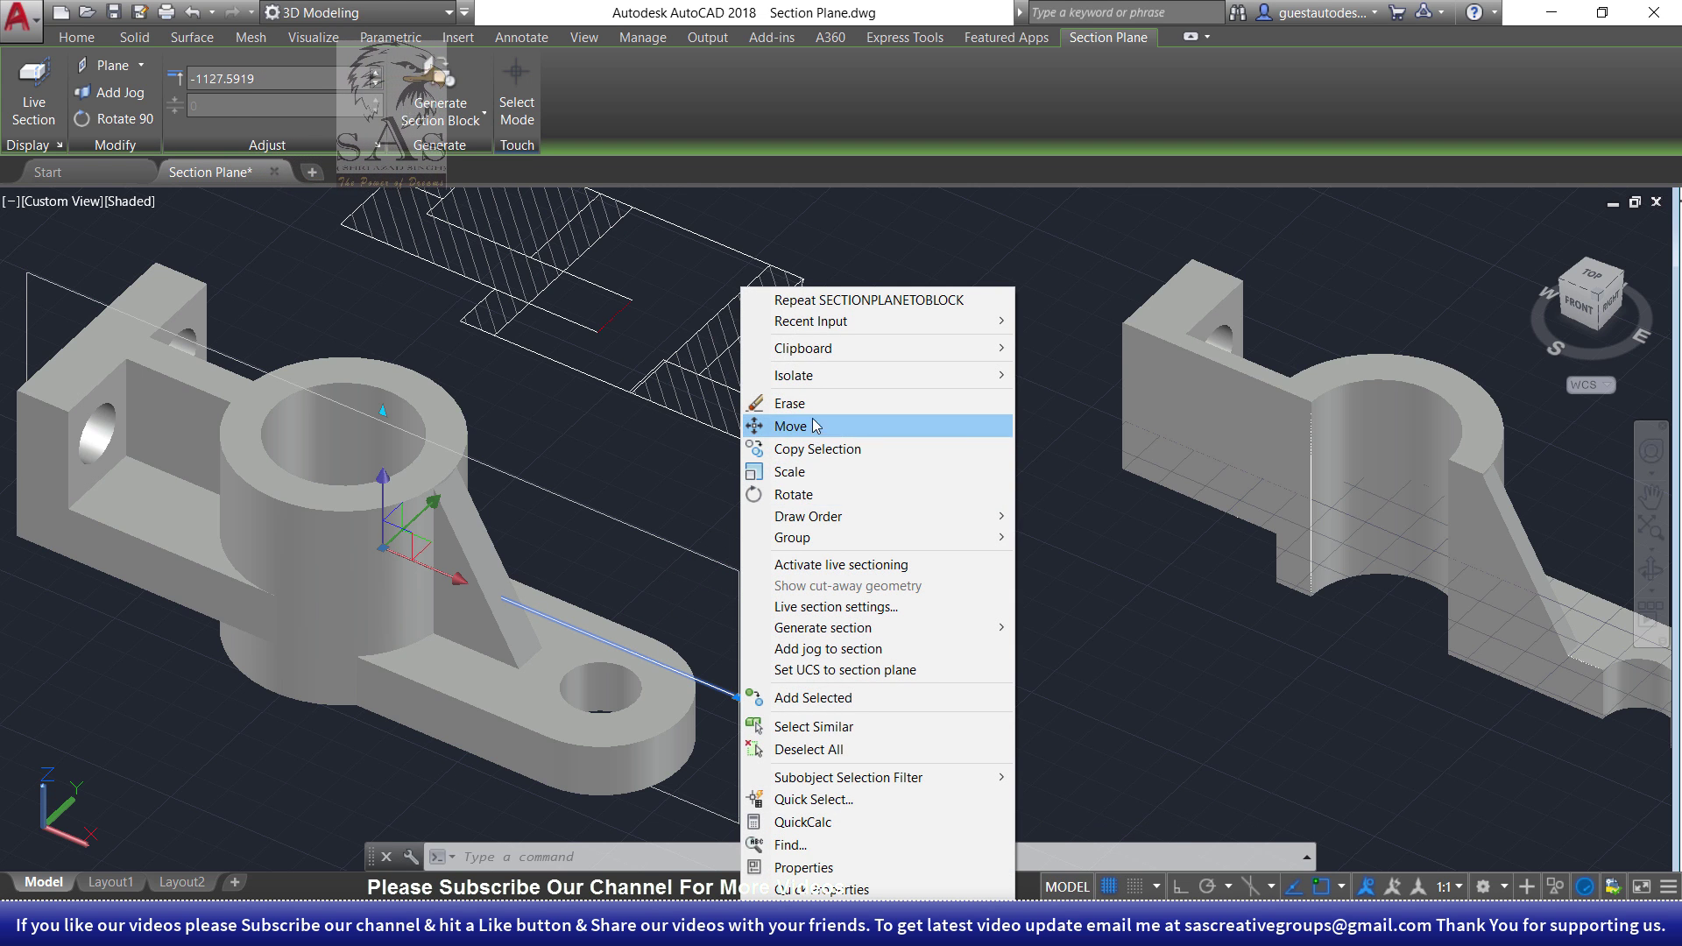
click(1140, 701)
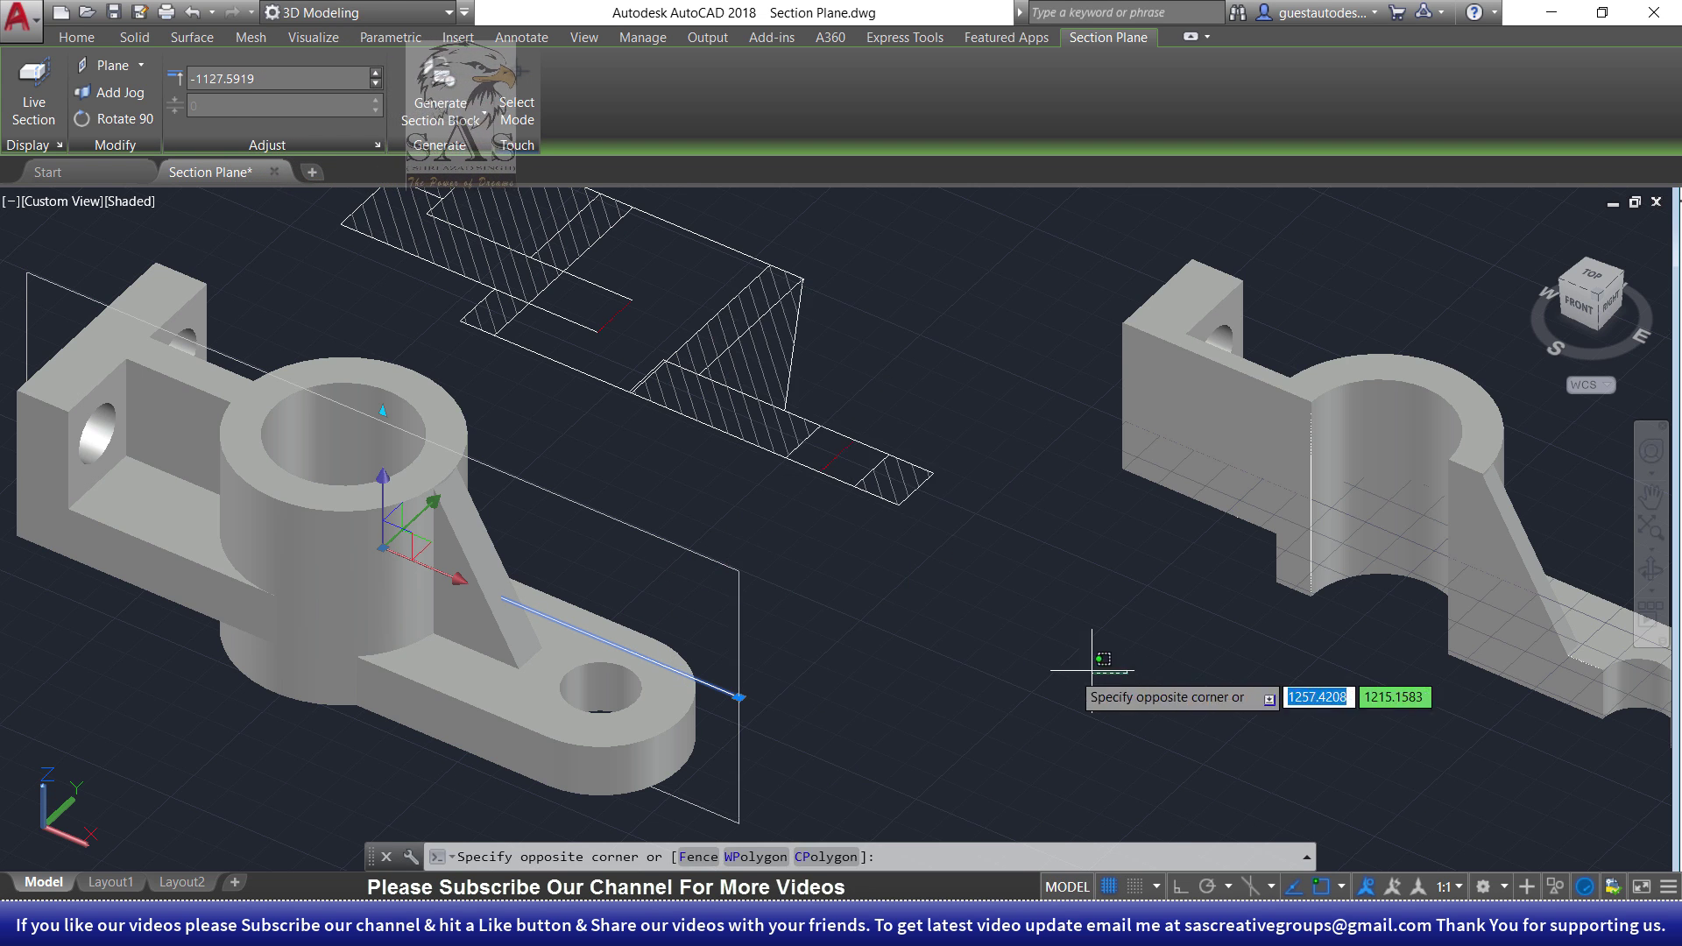
click(772, 631)
click(1411, 488)
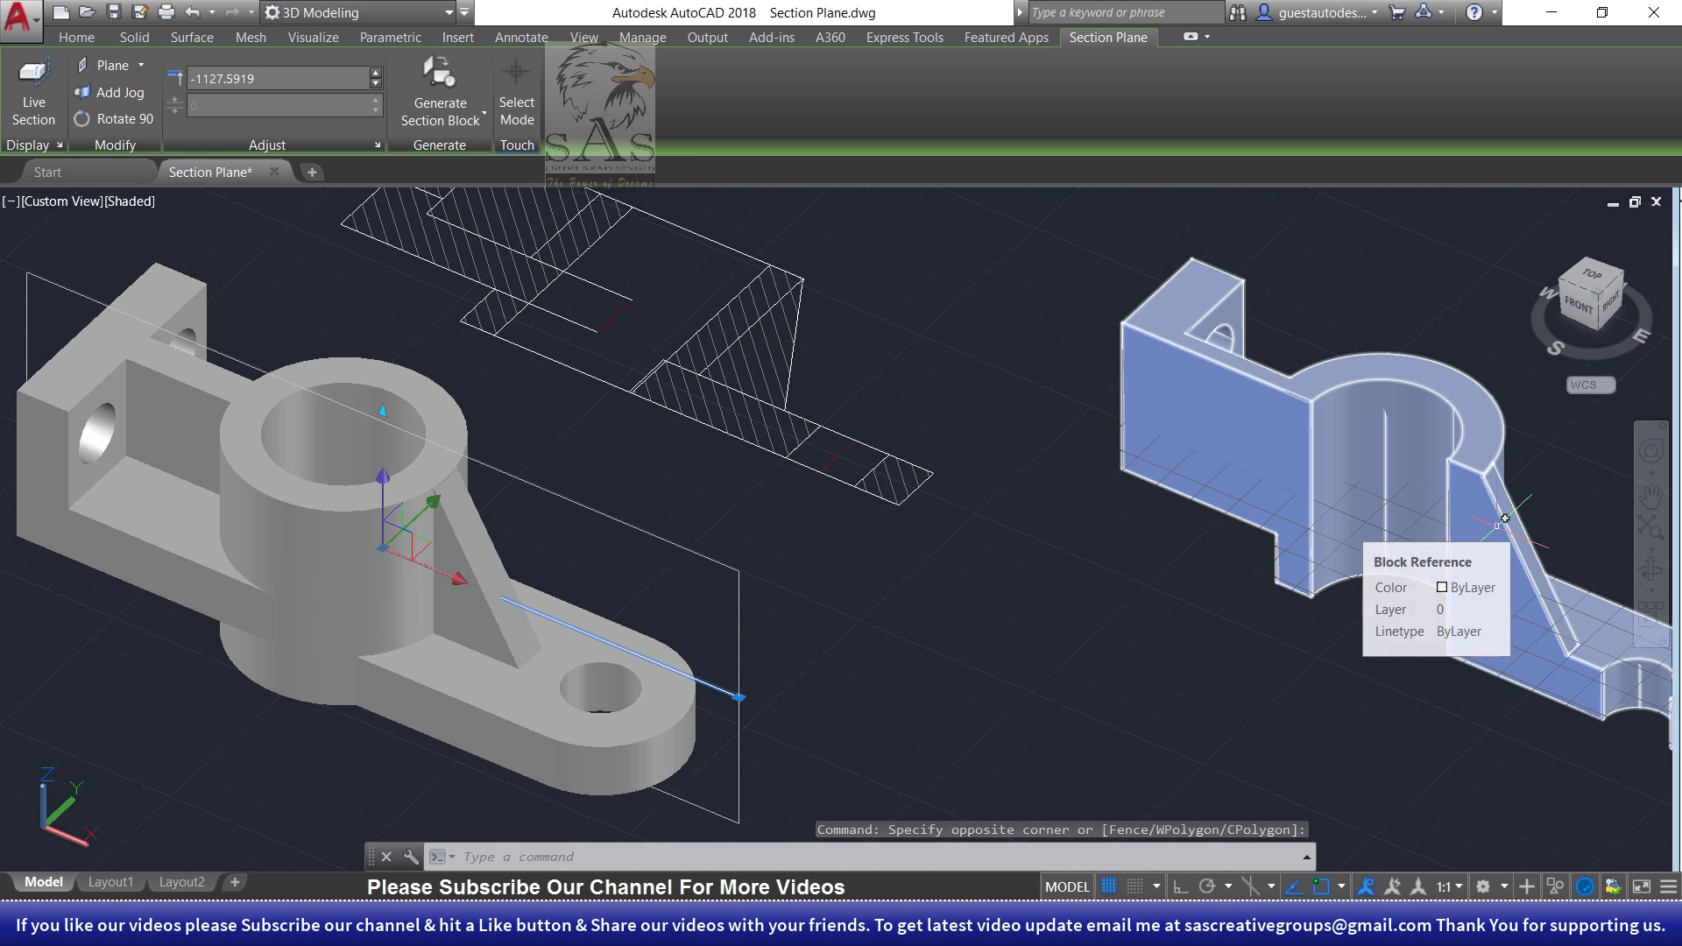
key(Escape)
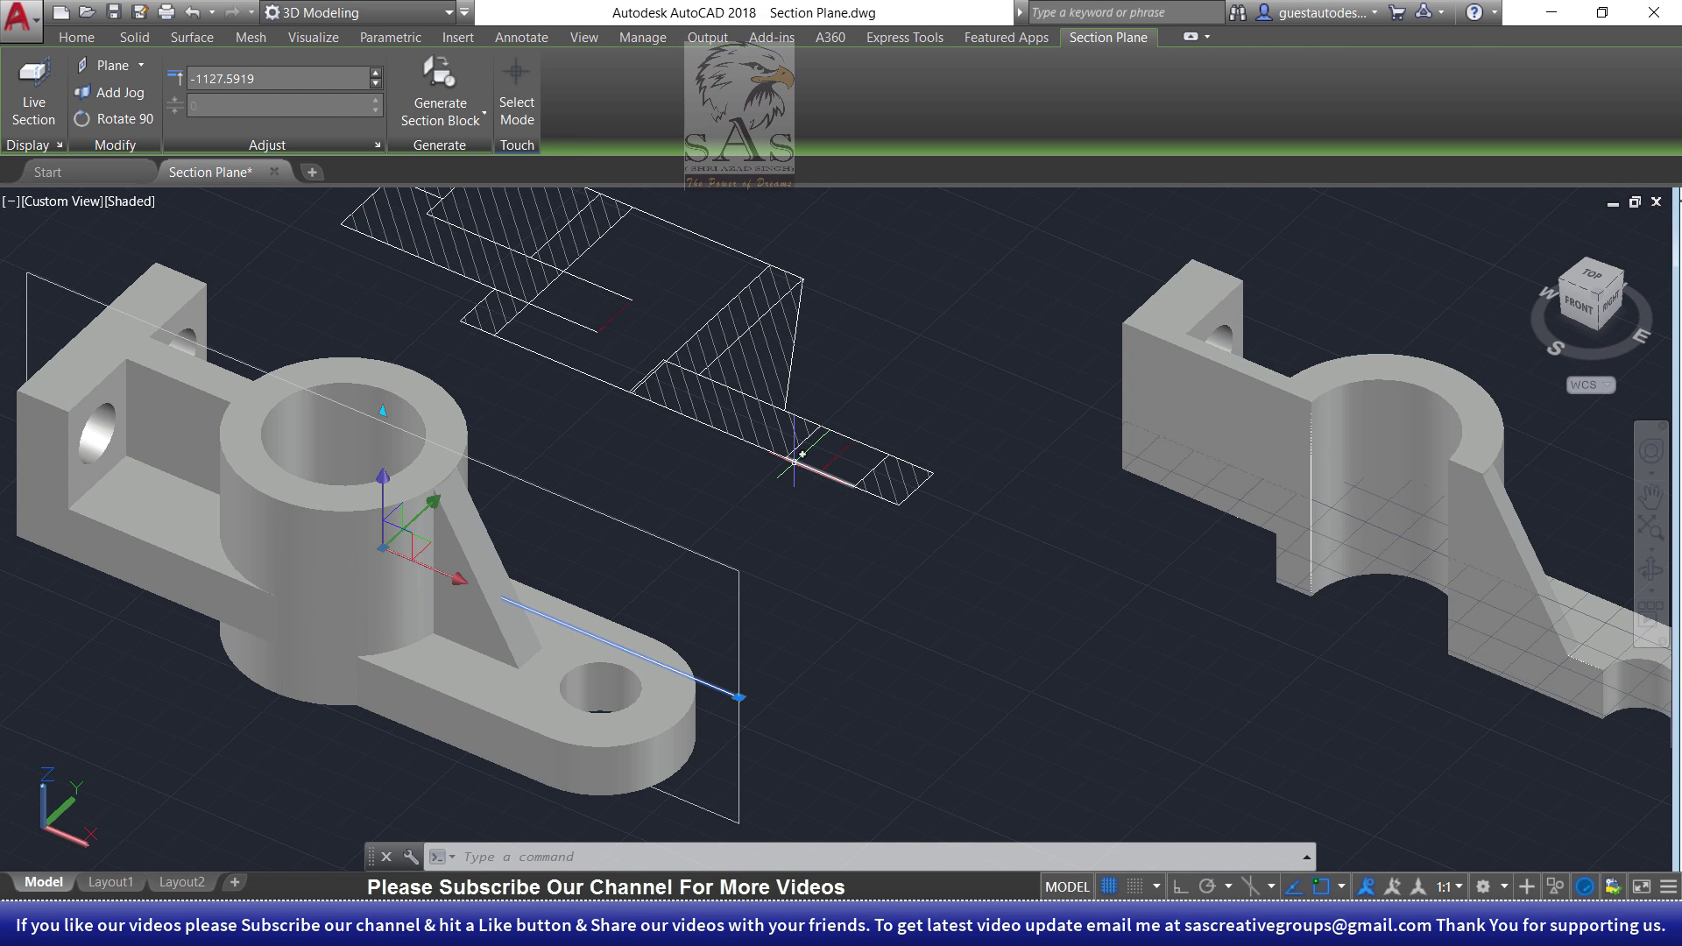
key(ctrl+z)
key(ctrl+z)
- Delete the 3D section block on the right
click(1161, 581)
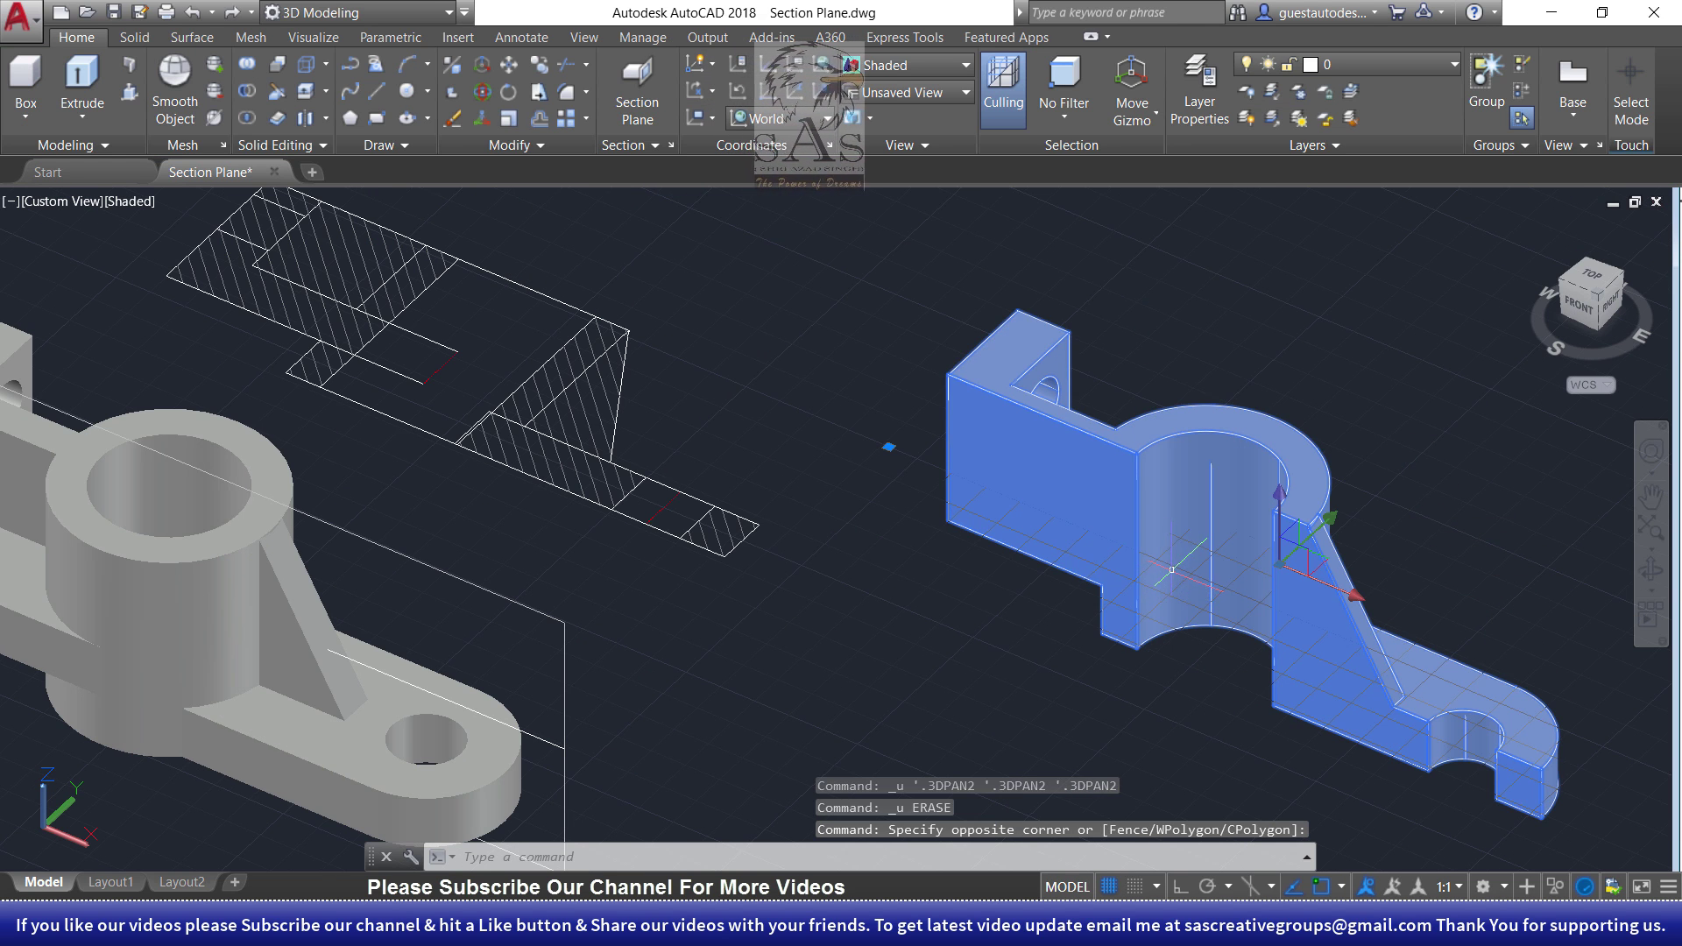
key(Delete)
key(Escape)
- Erase the section plane, leaving the plain bracket and the hatched 2D section
mouse_move(805, 714)
middle_down()
mouse_move(968, 682)
mouse_move(916, 605)
mouse_move(1254, 585)
middle_up()
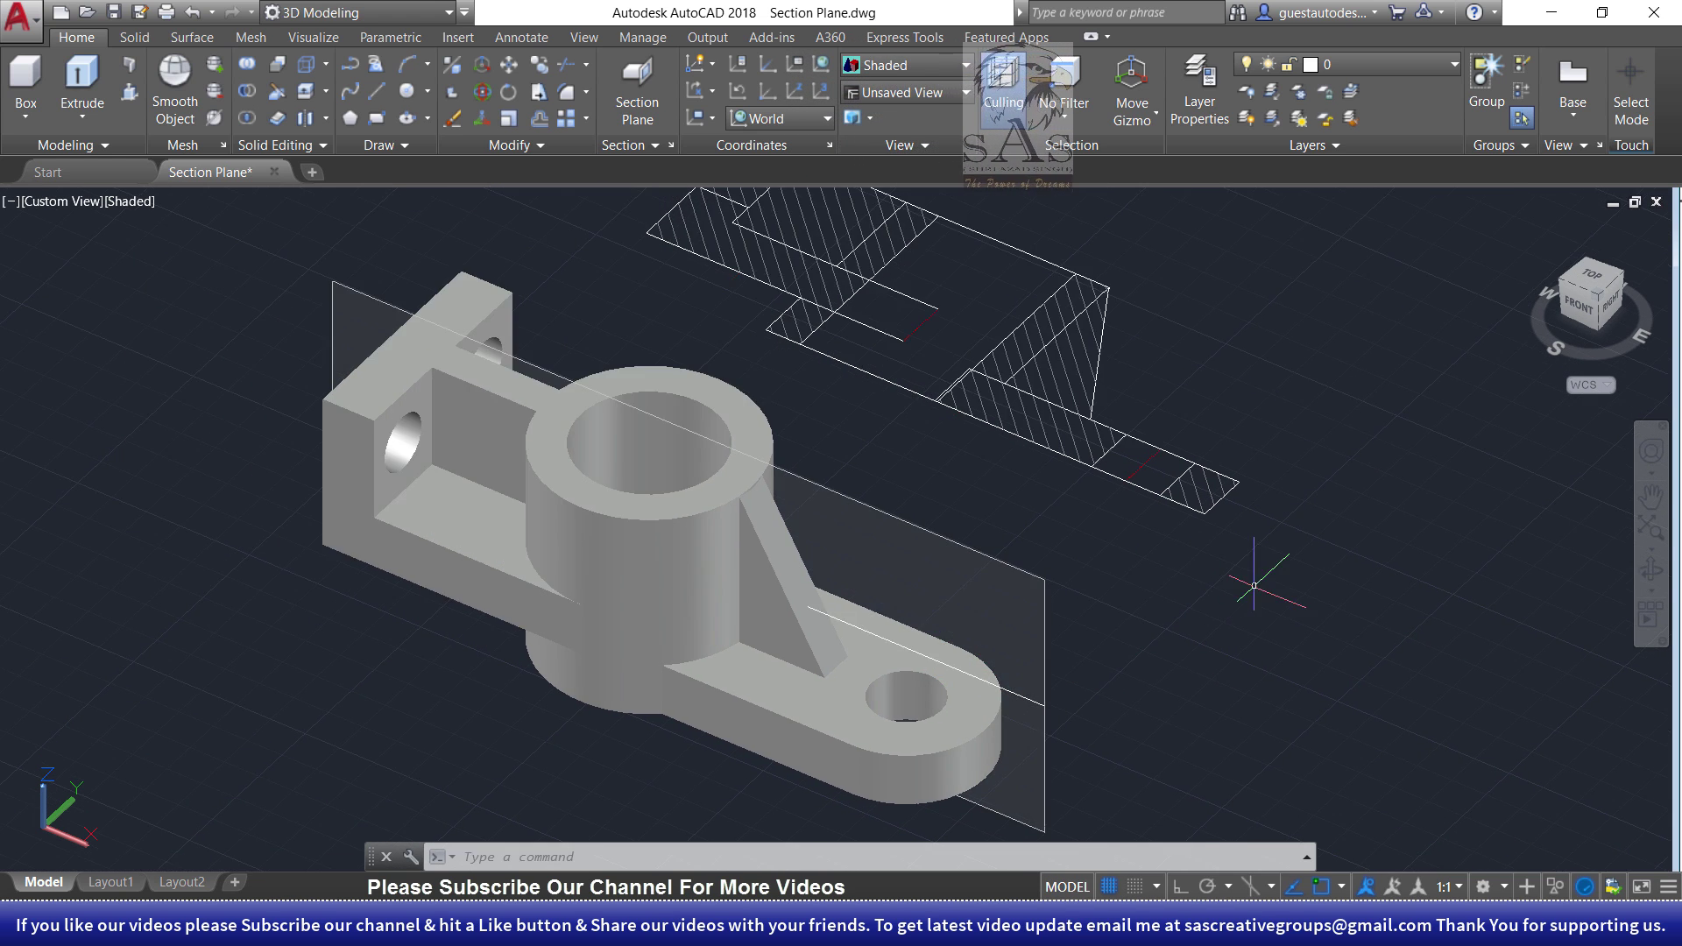
click(1065, 588)
click(1023, 604)
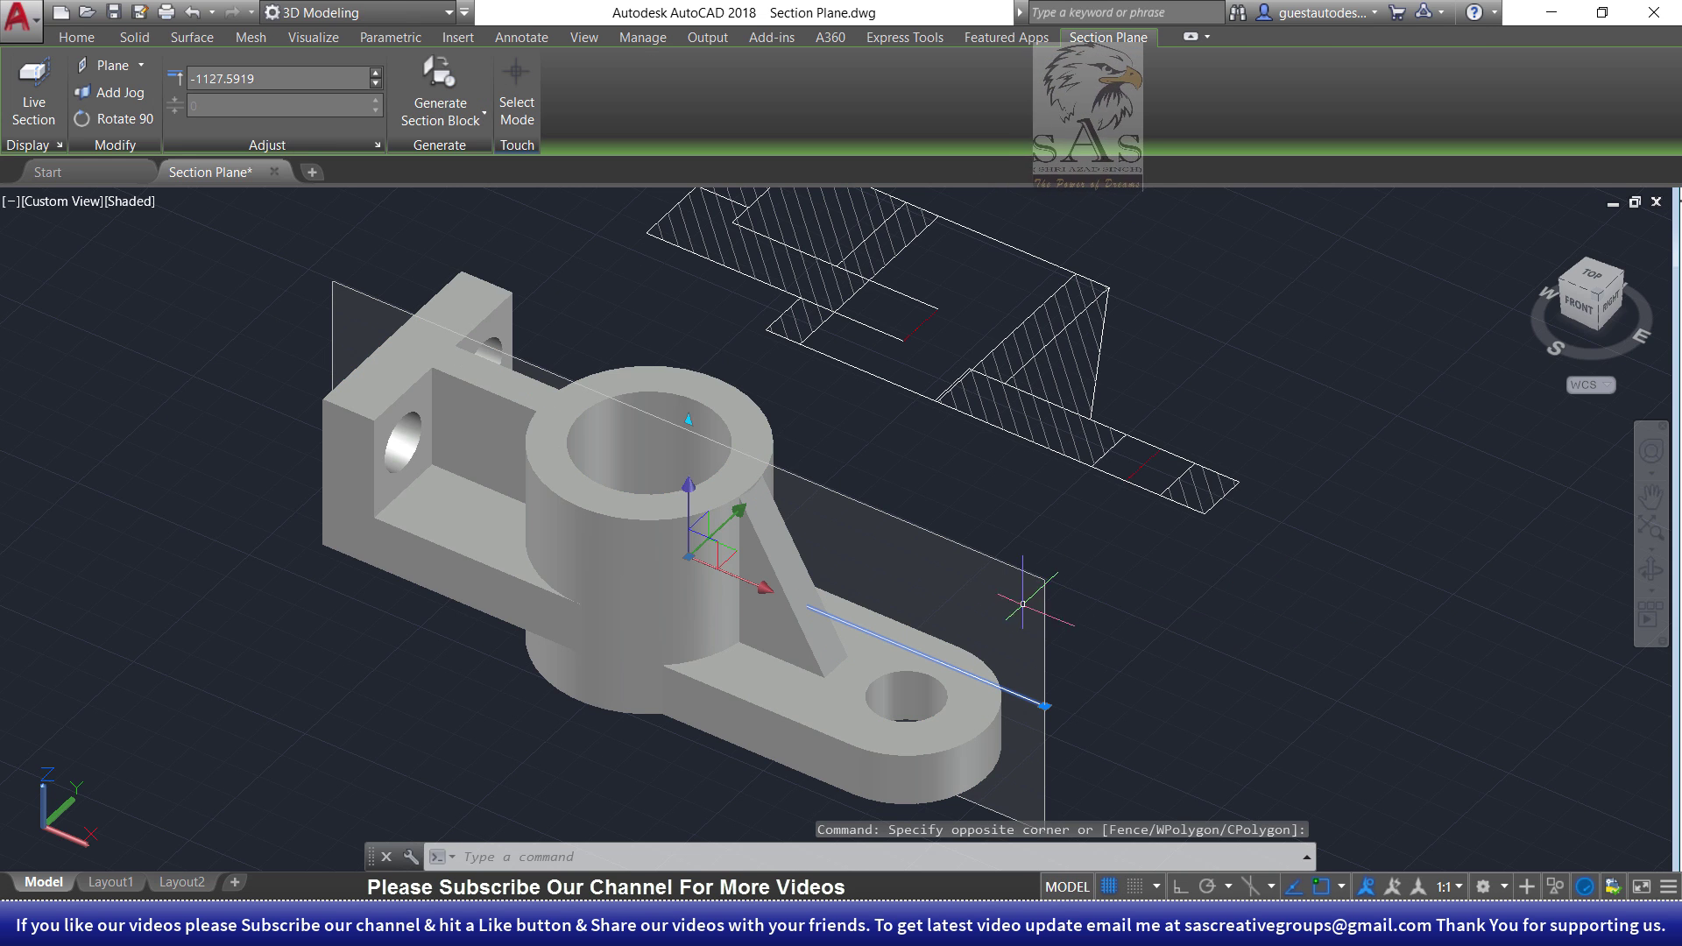
key(Delete)
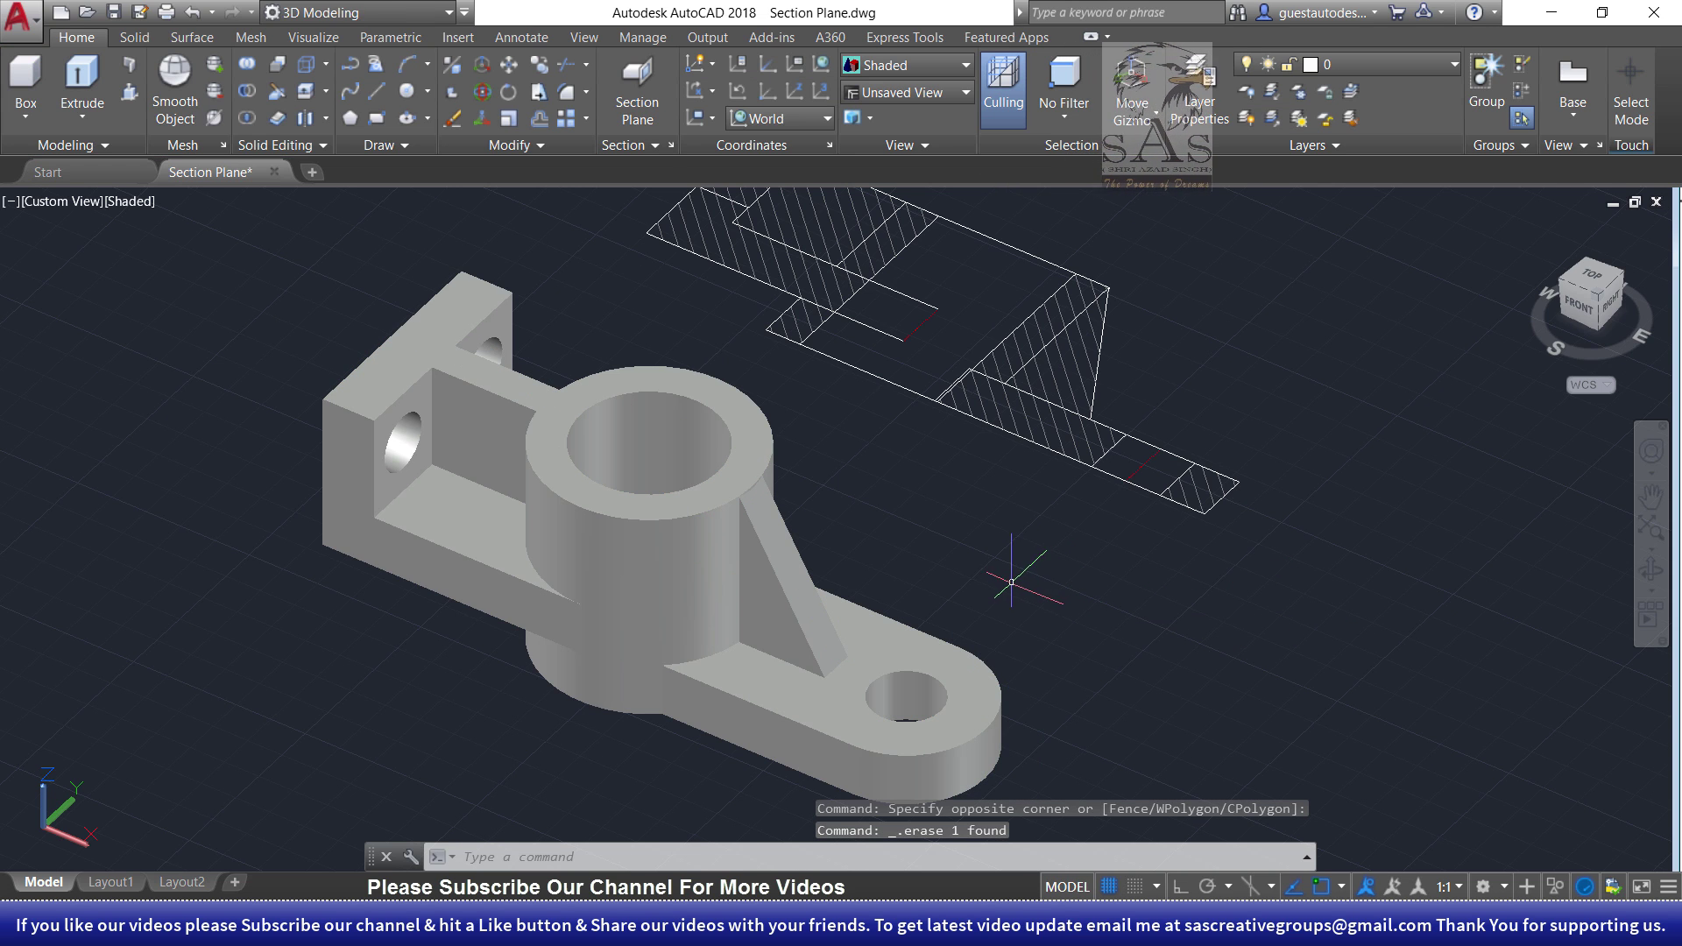
- Create a section plane on the bracket's top face and select it
click(637, 88)
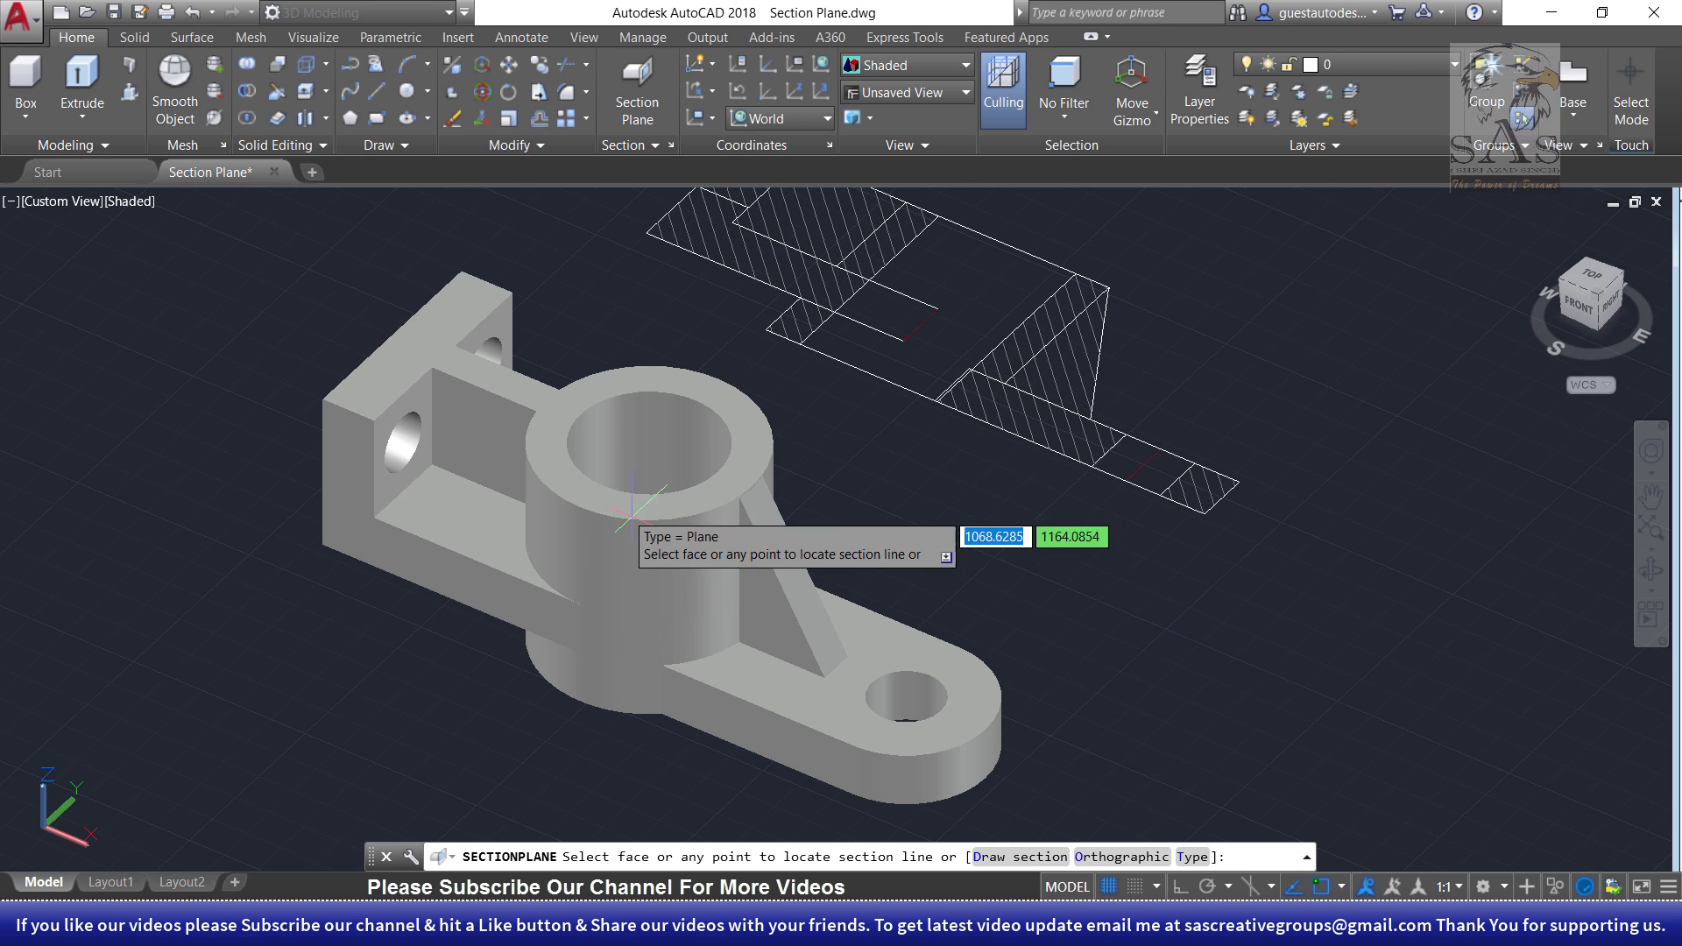
click(648, 443)
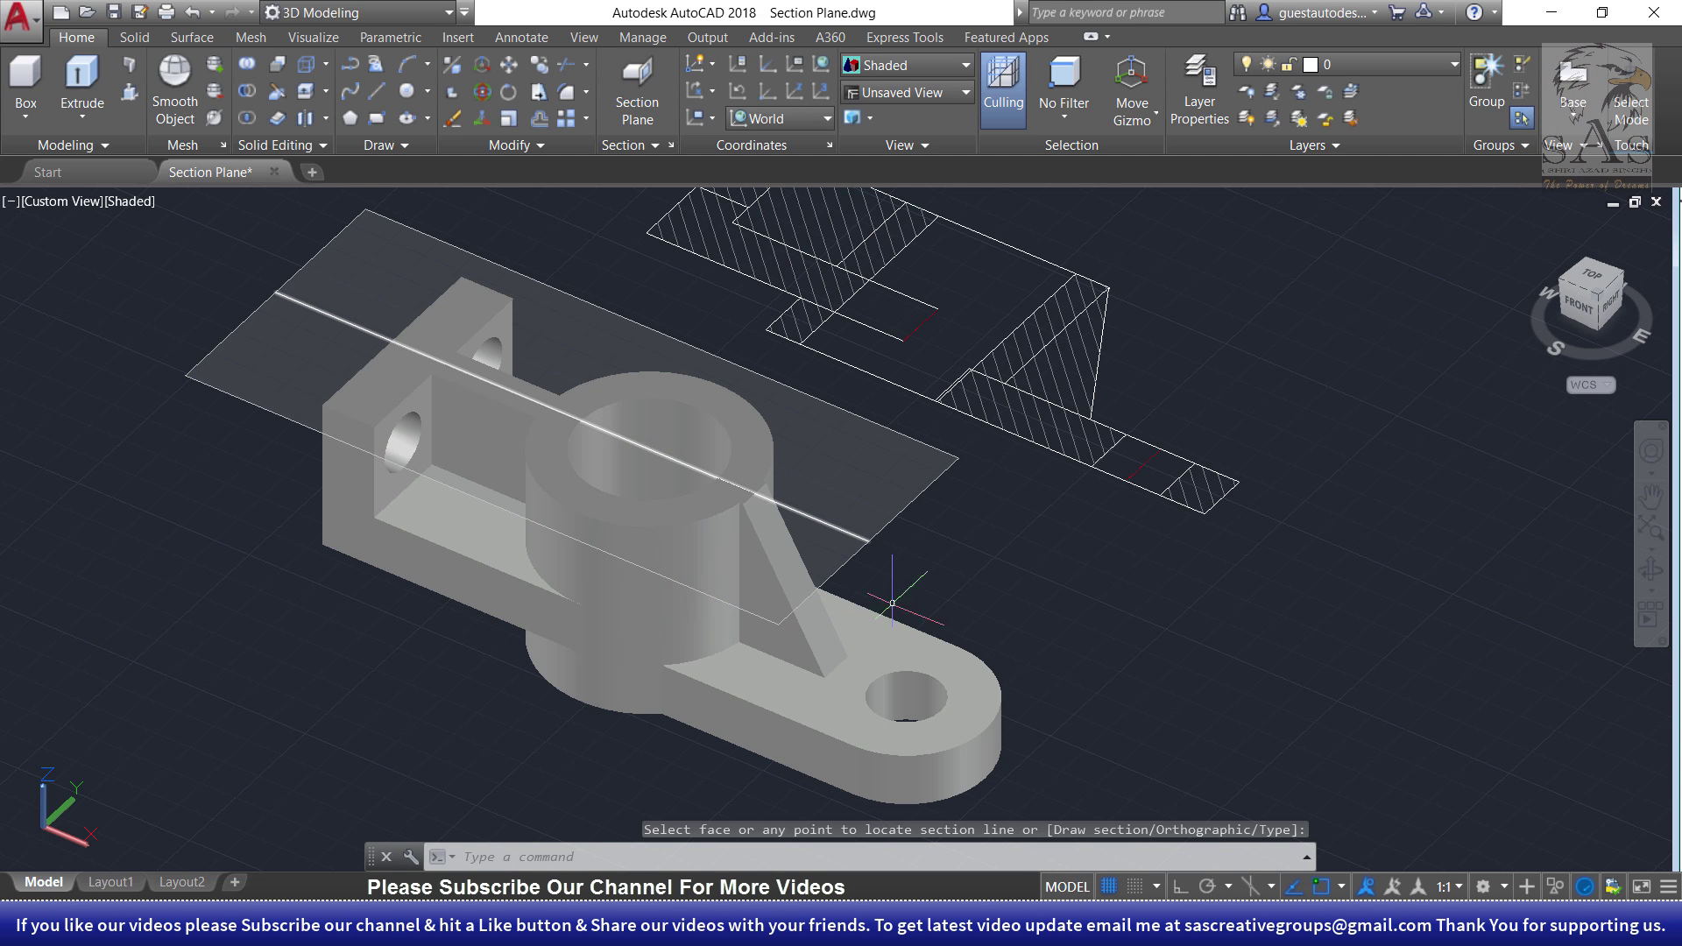
click(877, 458)
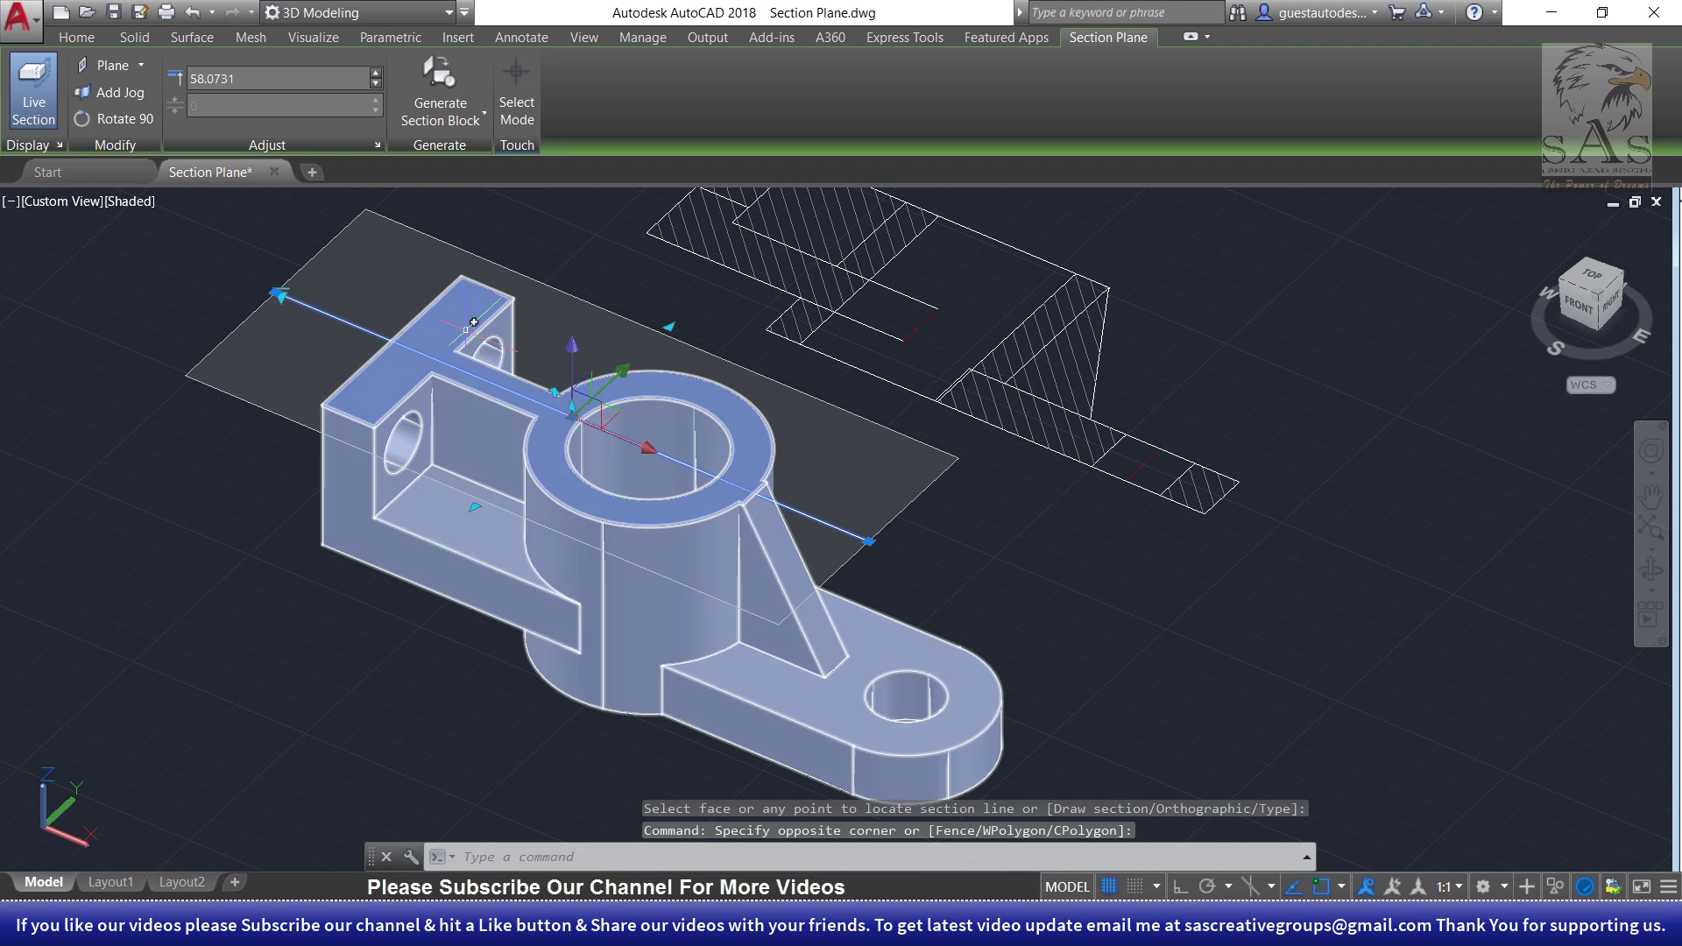
- With object snapping off, lower the section plane into the bracket, then undo the move
click(572, 349)
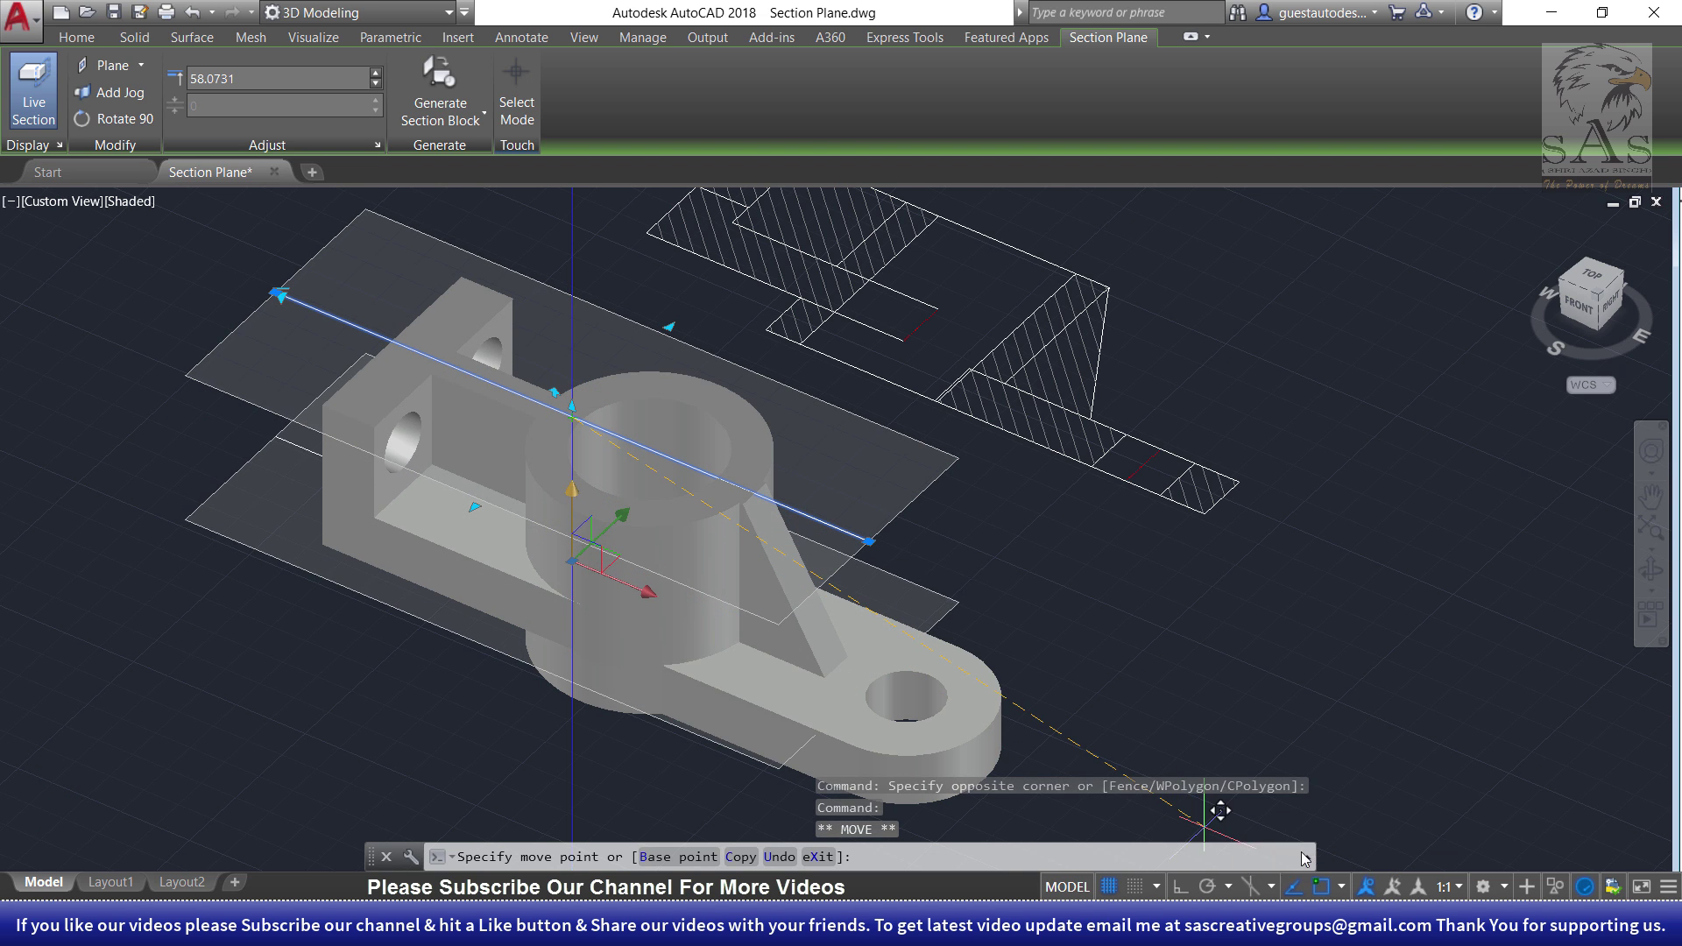
click(1322, 887)
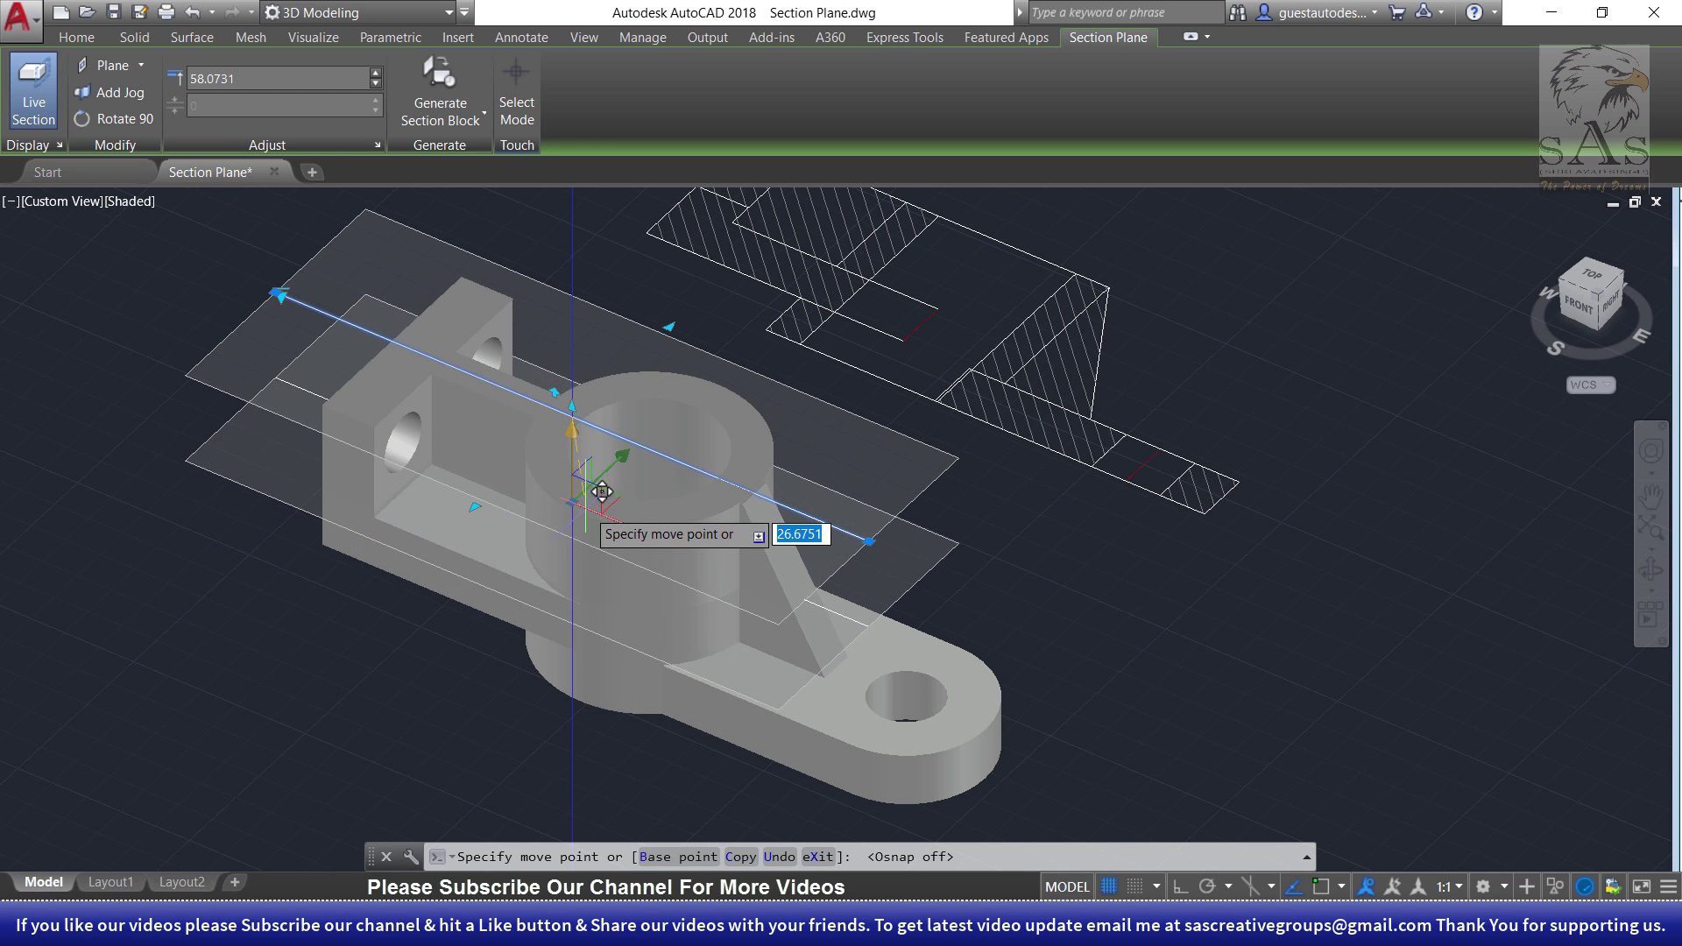
click(586, 510)
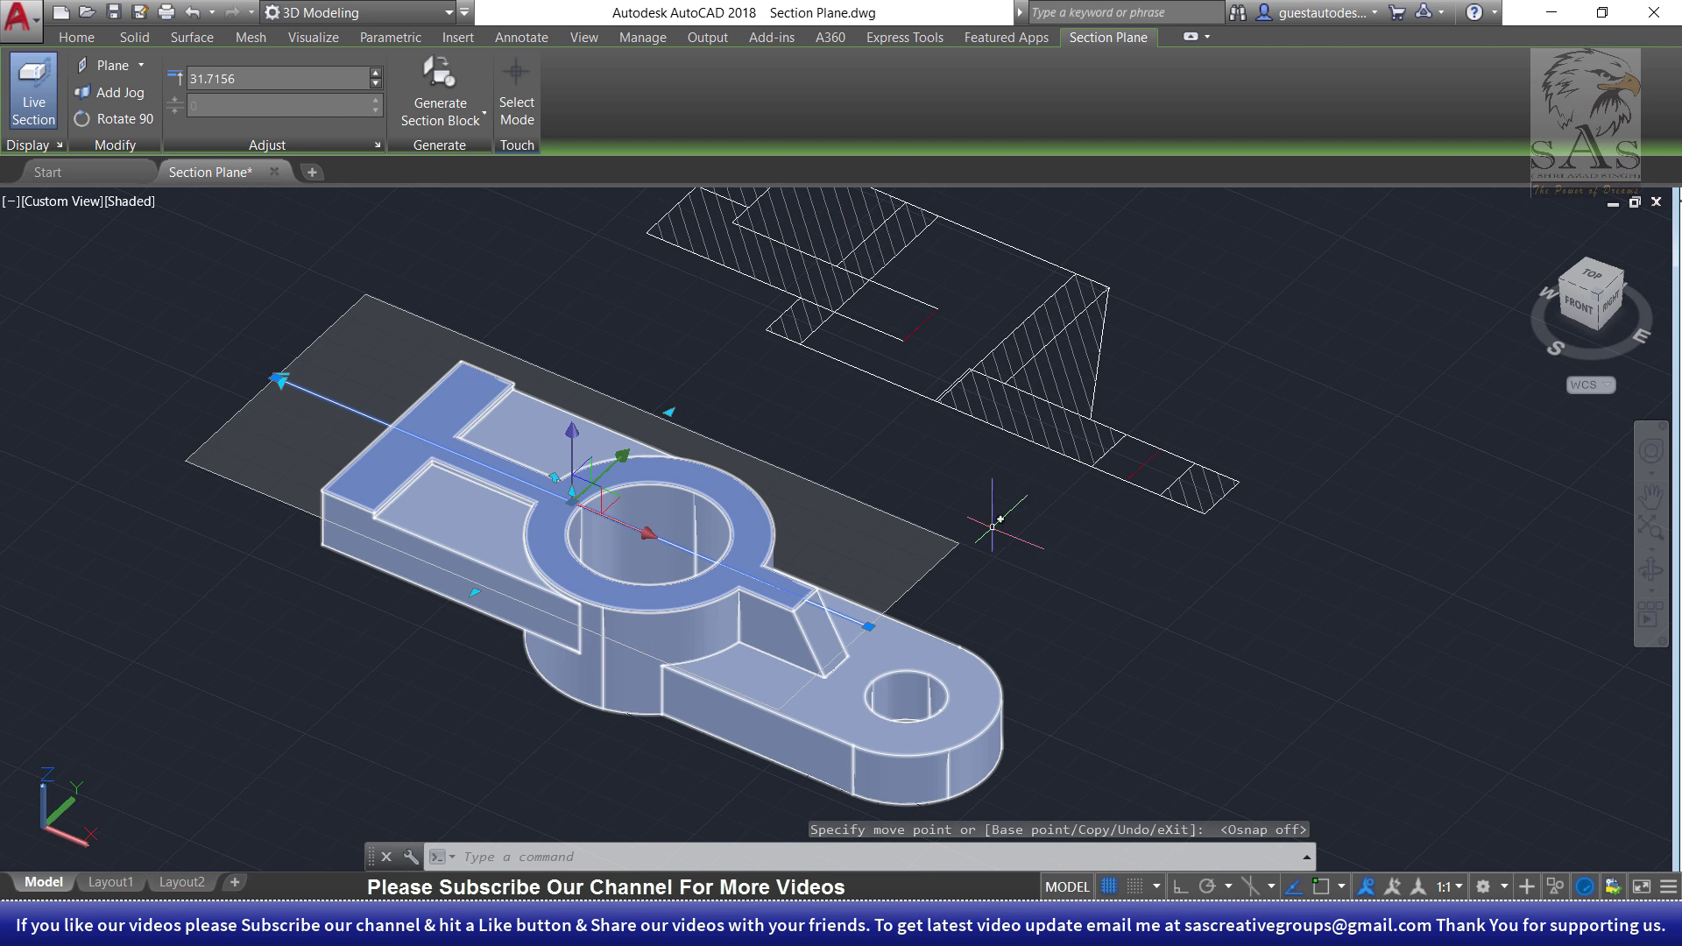
key(ctrl+z)
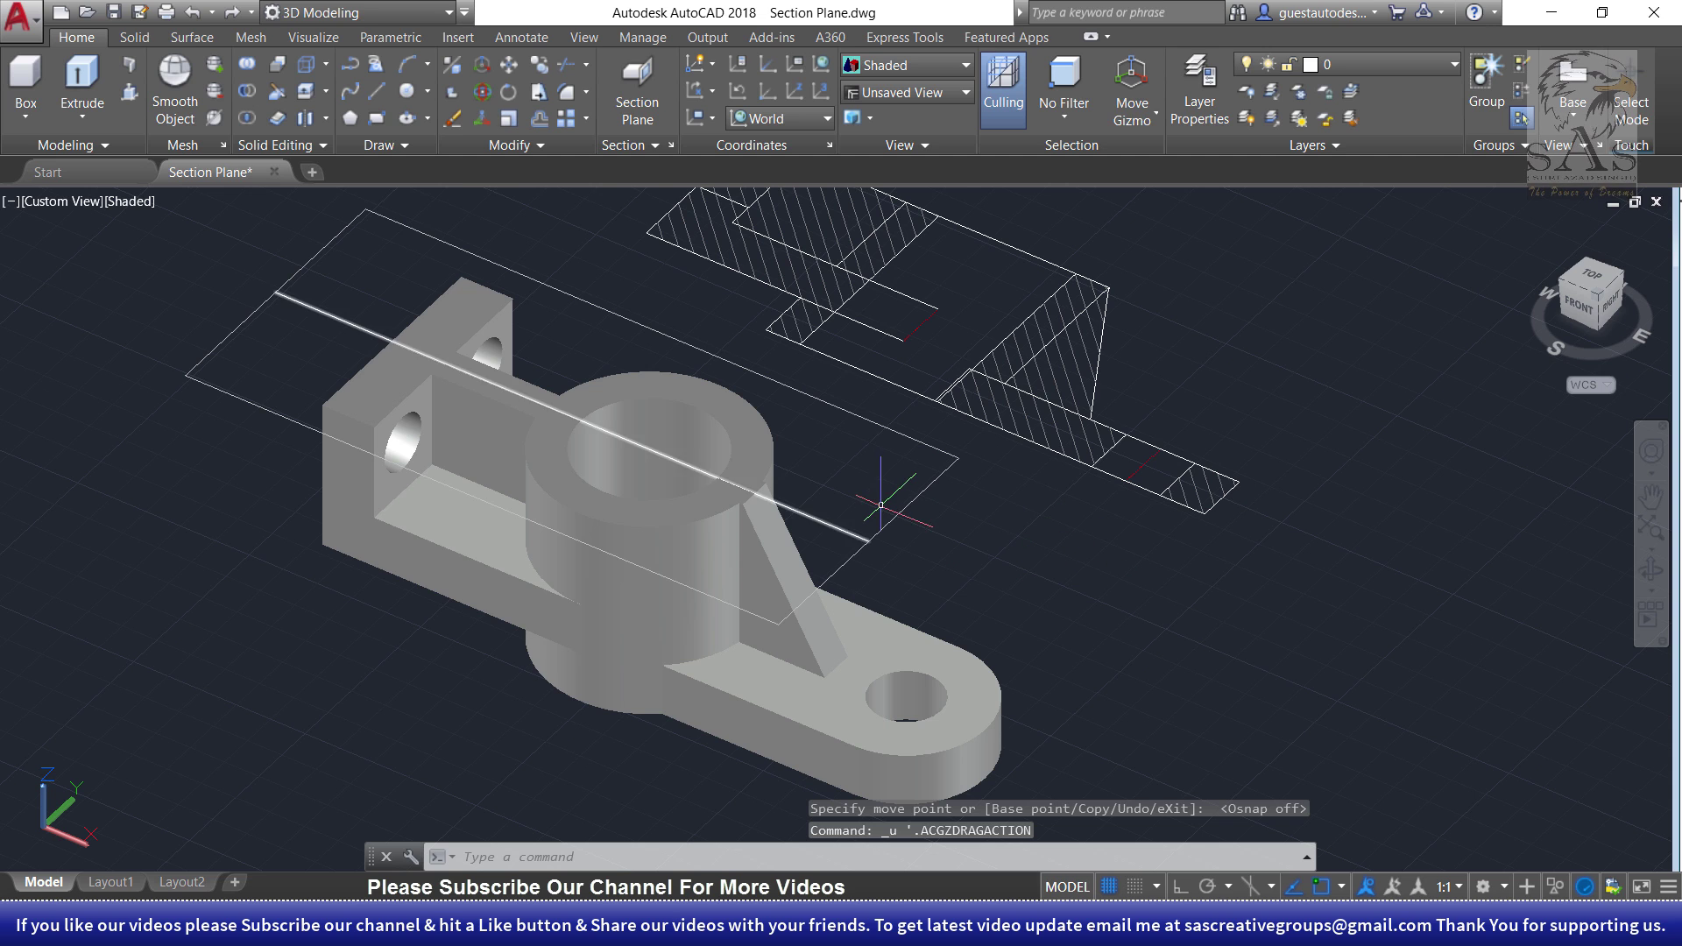
- Undo the horizontal plane, then try a plane aligned to the slanted rib face and undo it
key(ctrl+z)
key(ctrl+z)
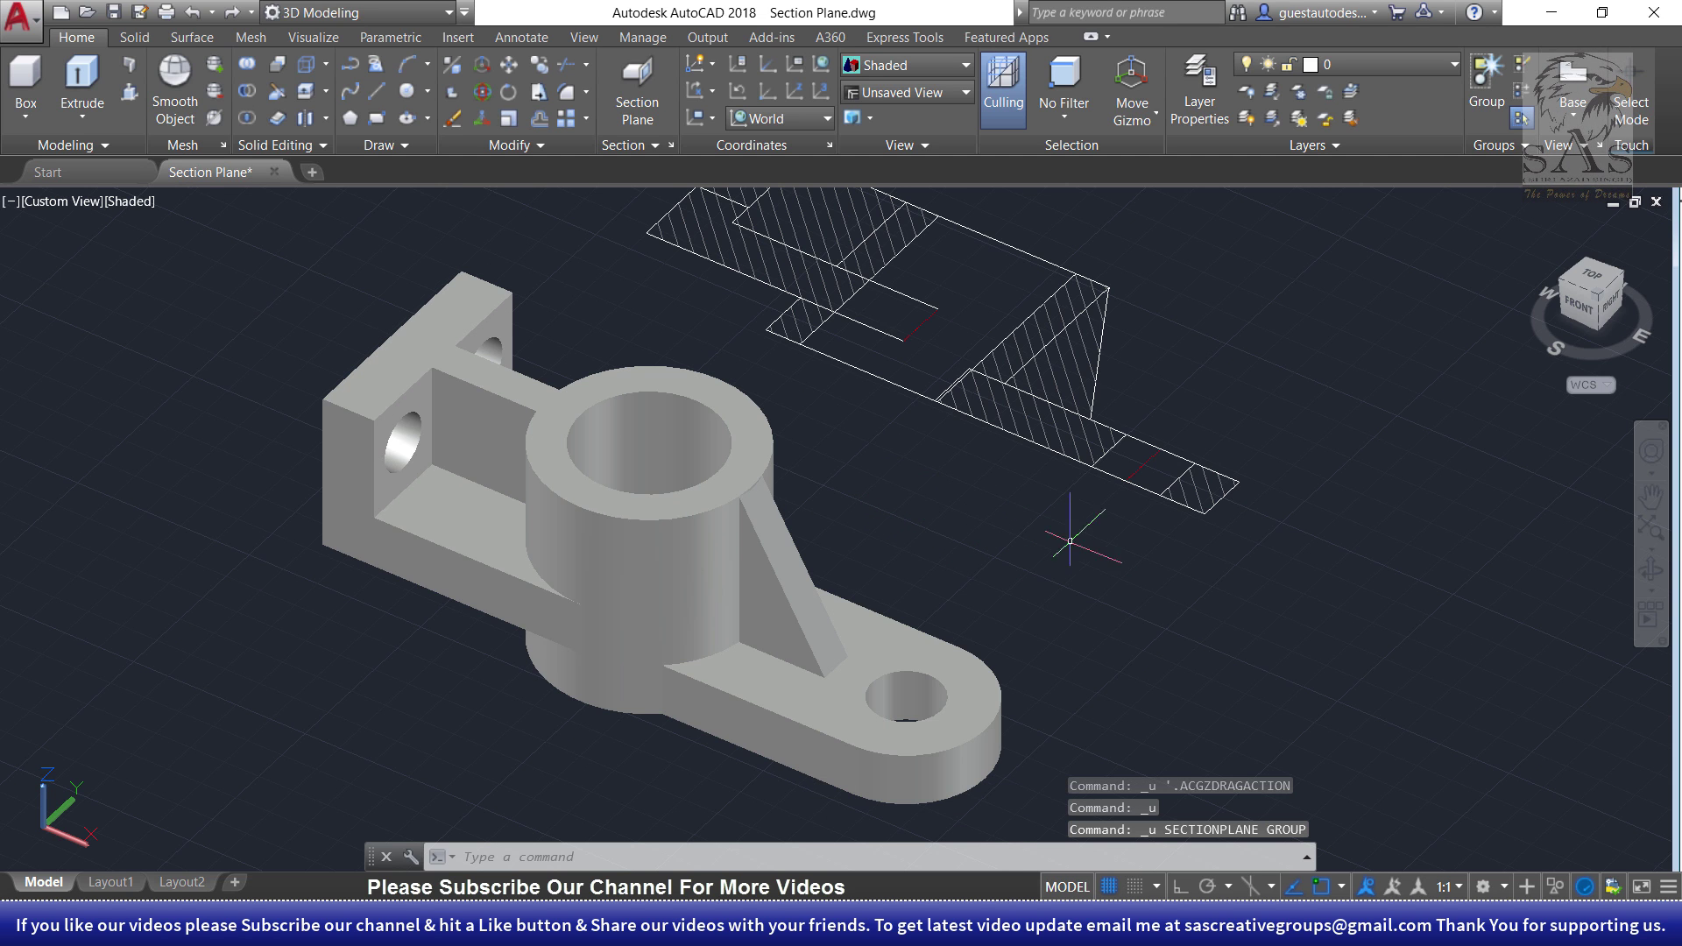
click(654, 87)
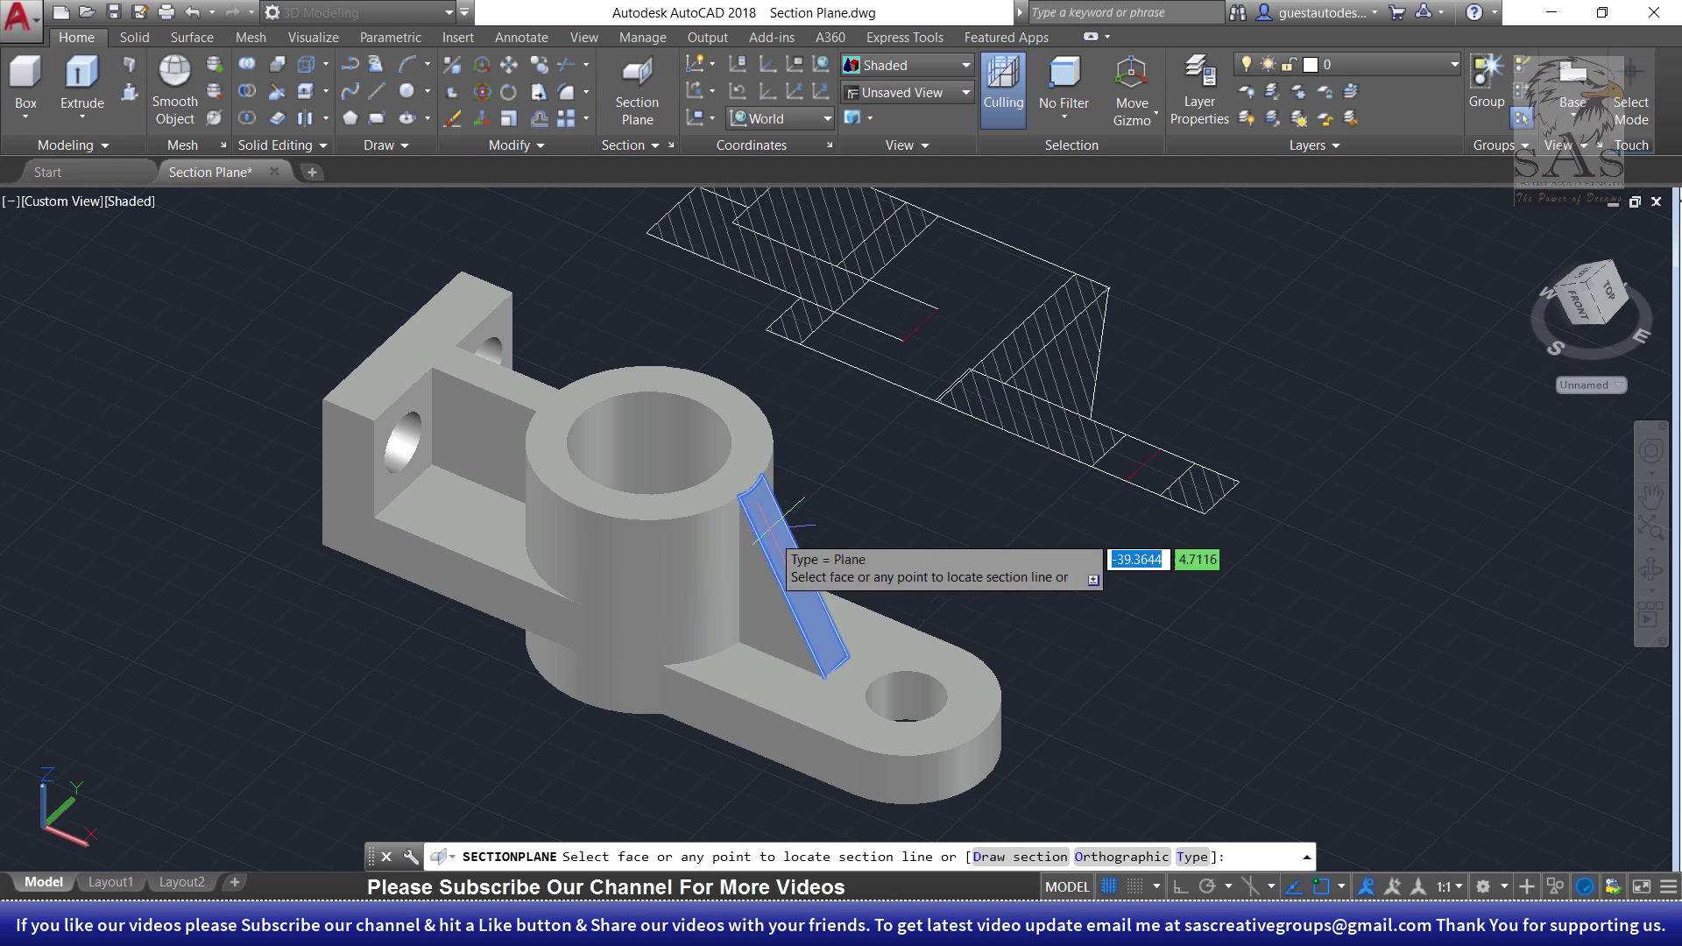
click(788, 587)
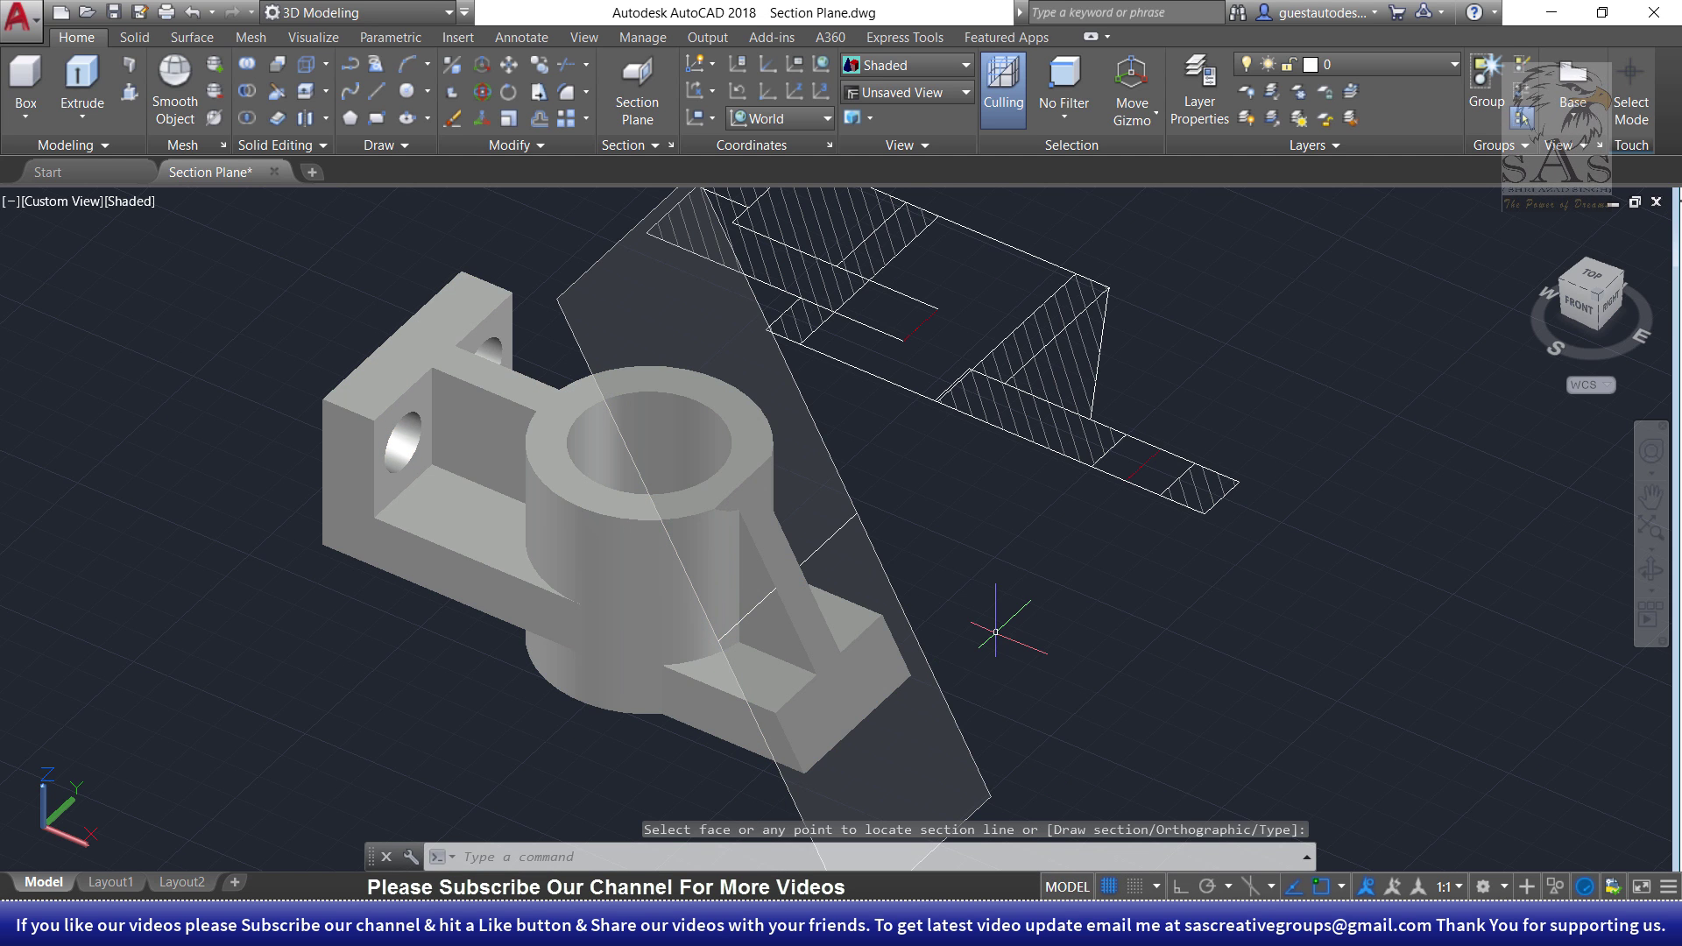
key(ctrl+z)
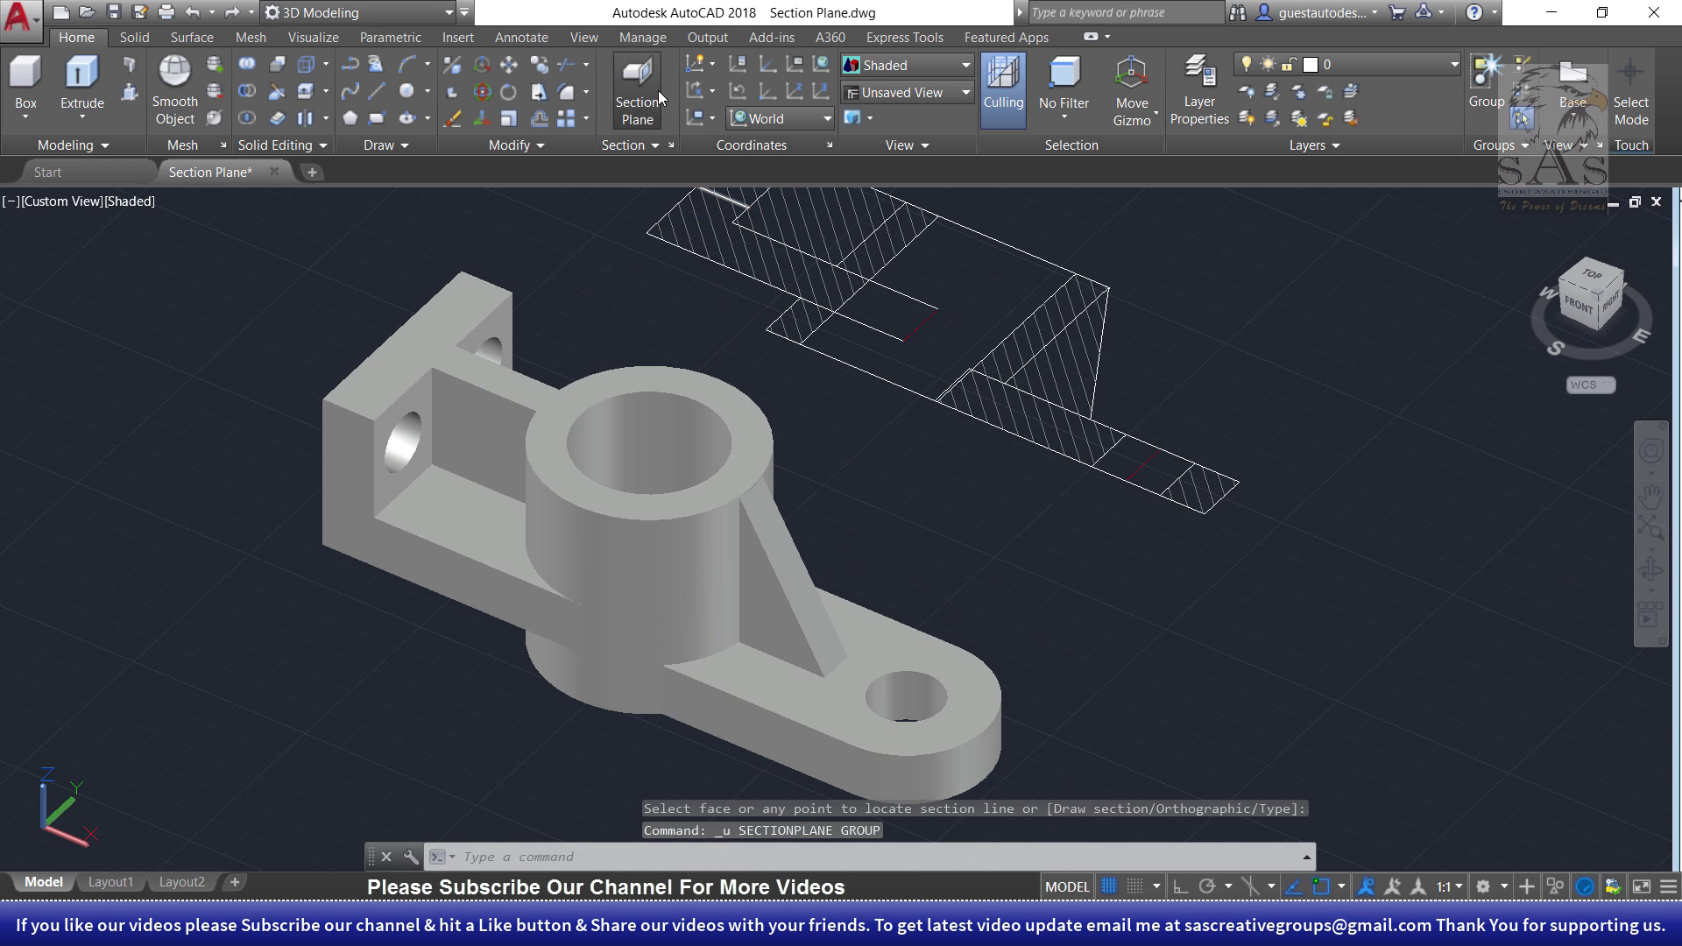
- Try a two-point section plane cutting across the bracket, then undo it
click(650, 91)
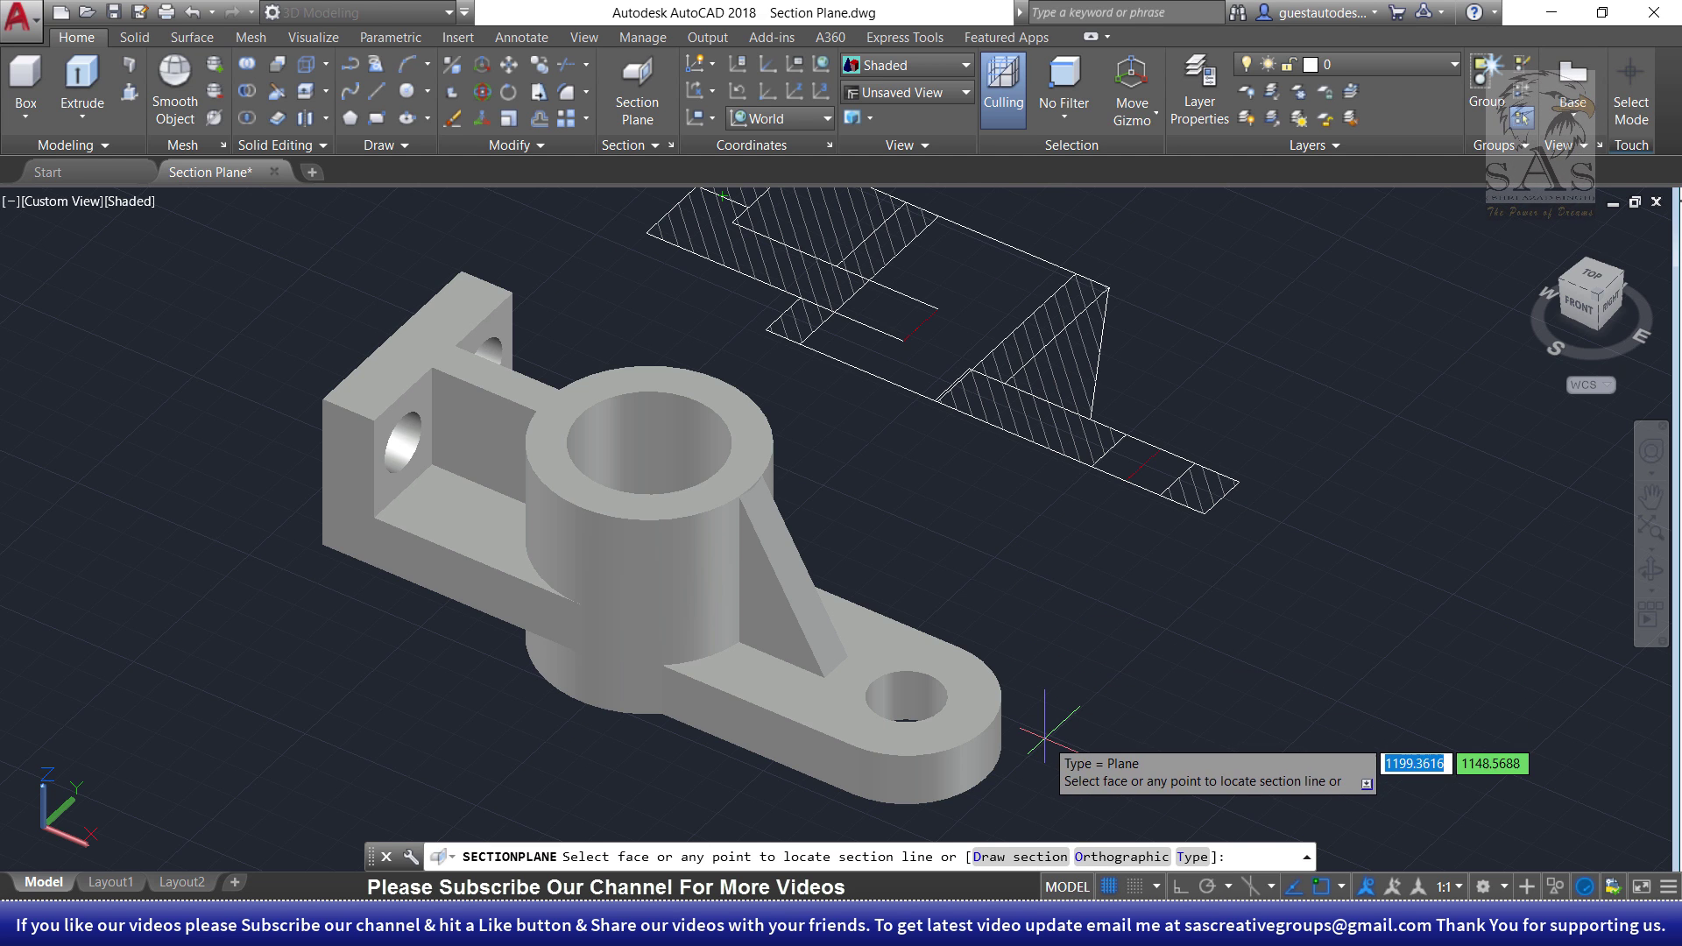
click(1120, 648)
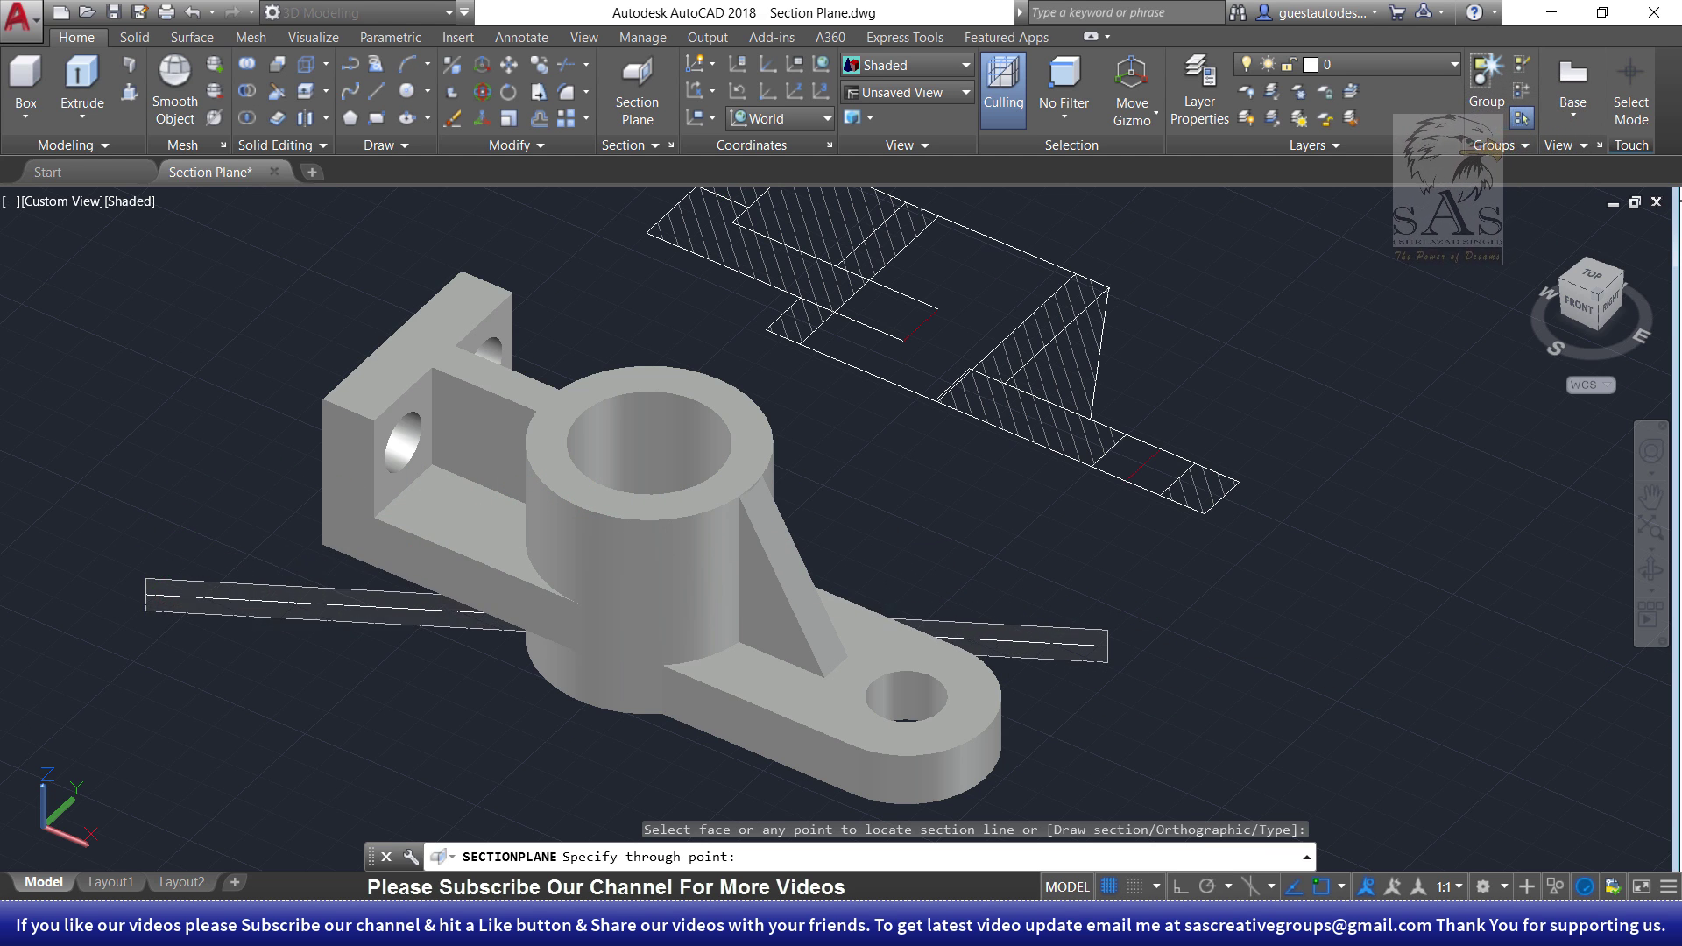
click(147, 596)
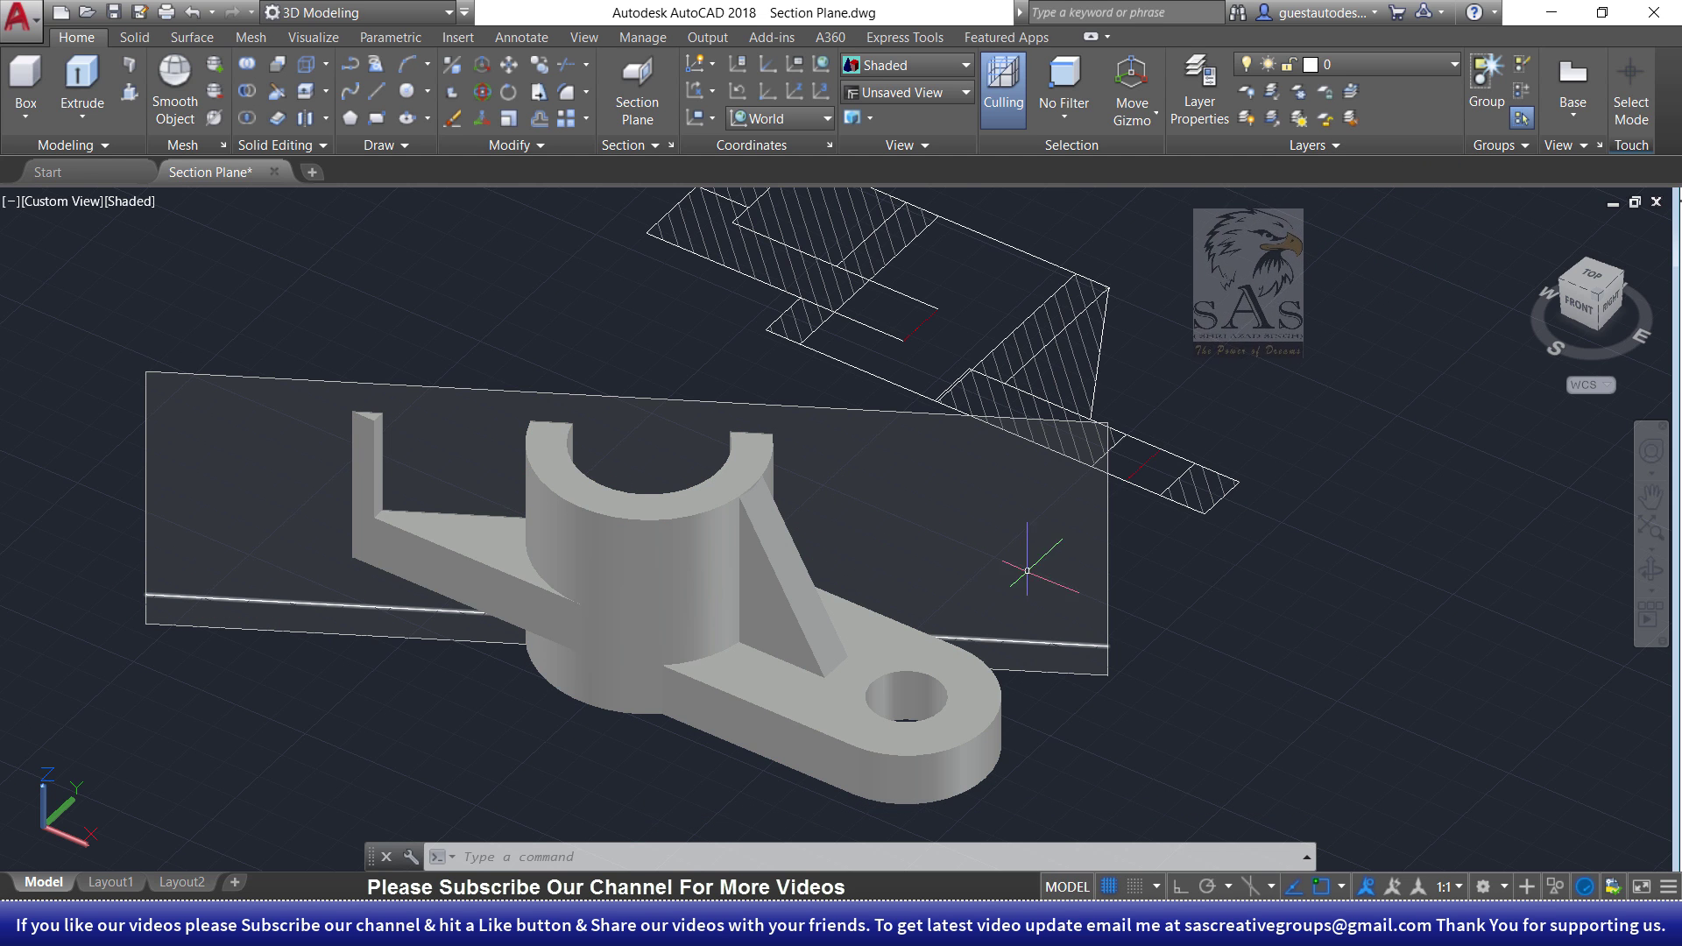
key(ctrl+z)
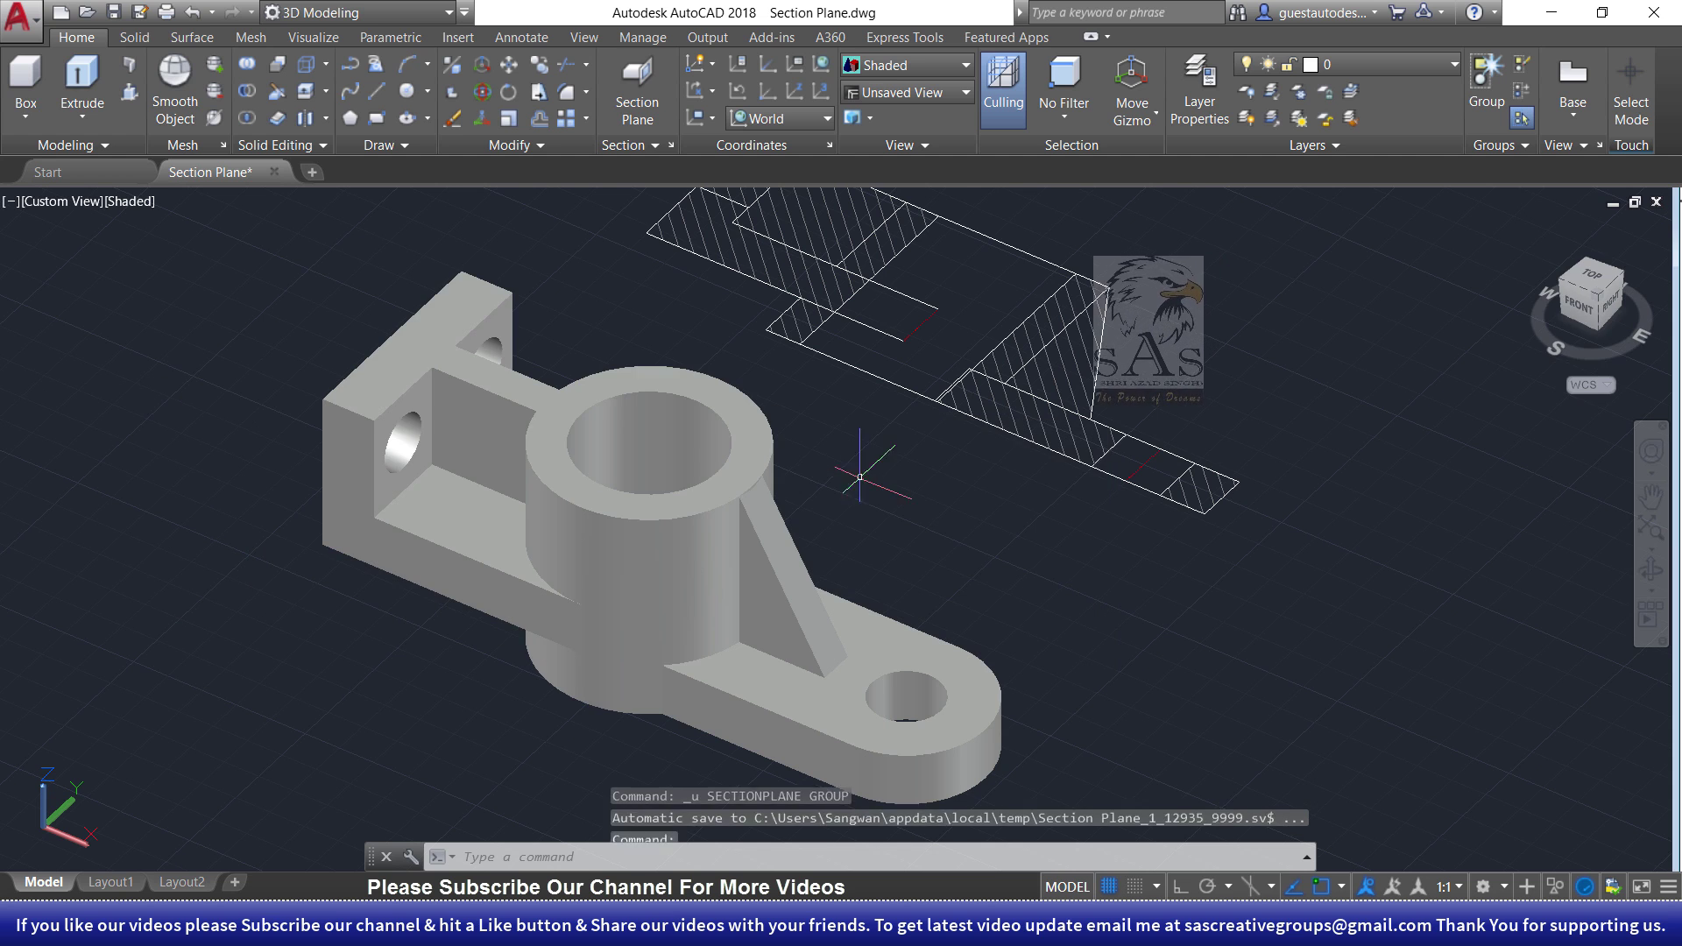
key(Escape)
key(Escape)
key(Escape)
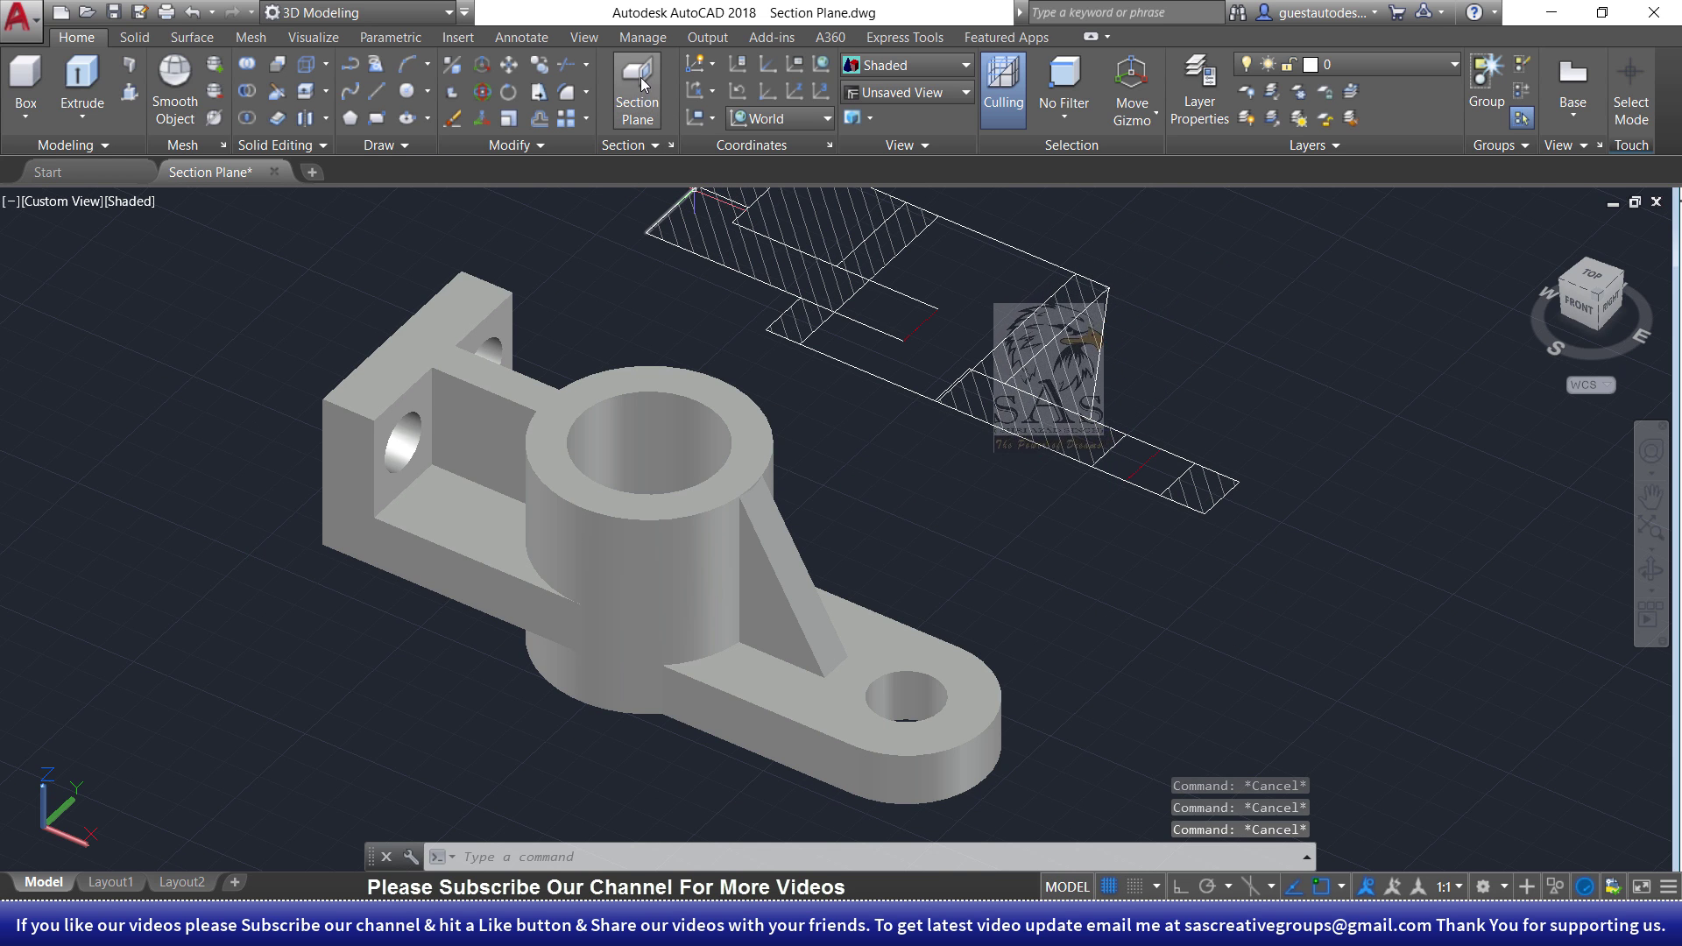
- Draw a four-point jogged section line through the bracket
click(638, 88)
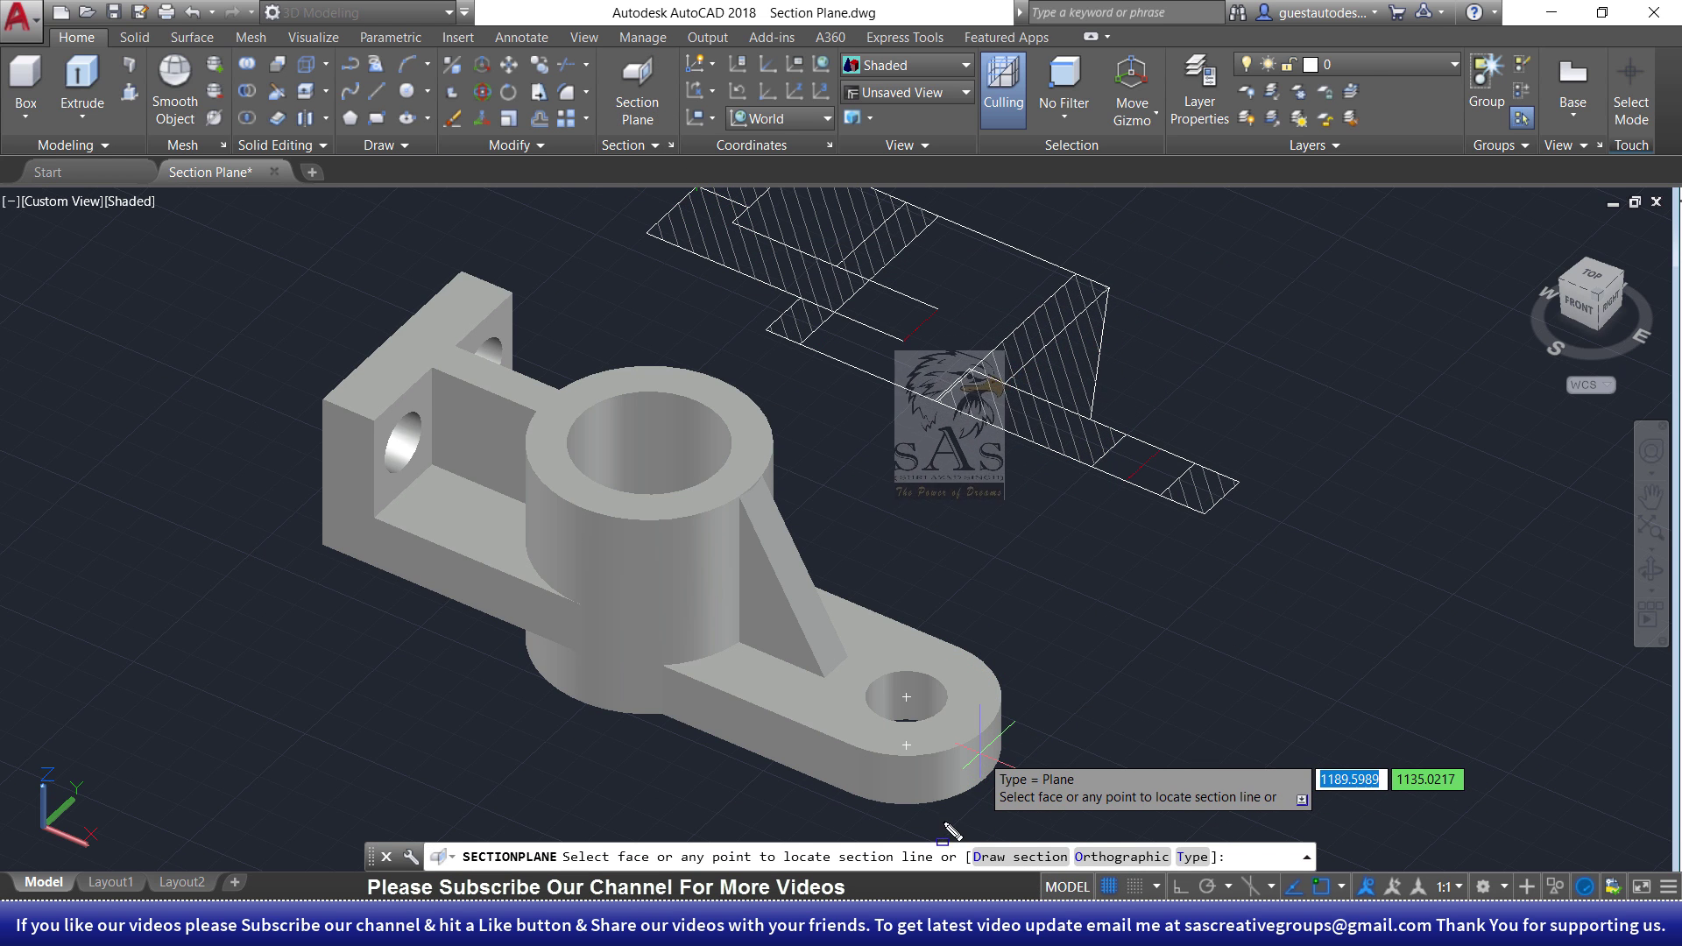
click(1019, 857)
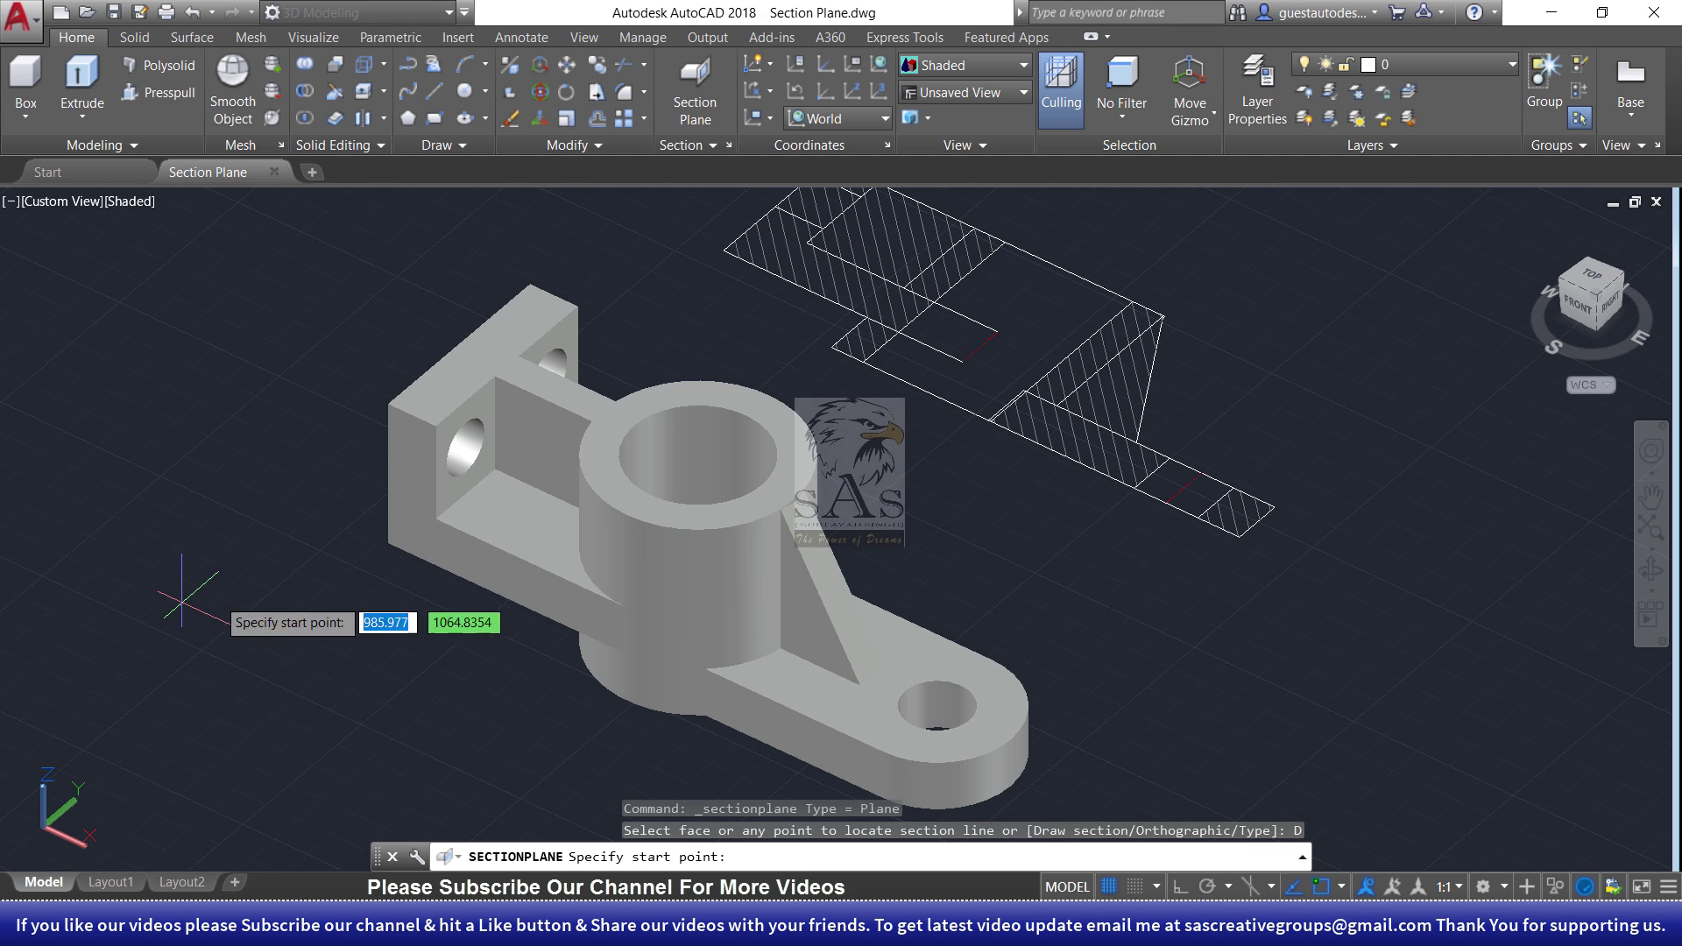
click(234, 485)
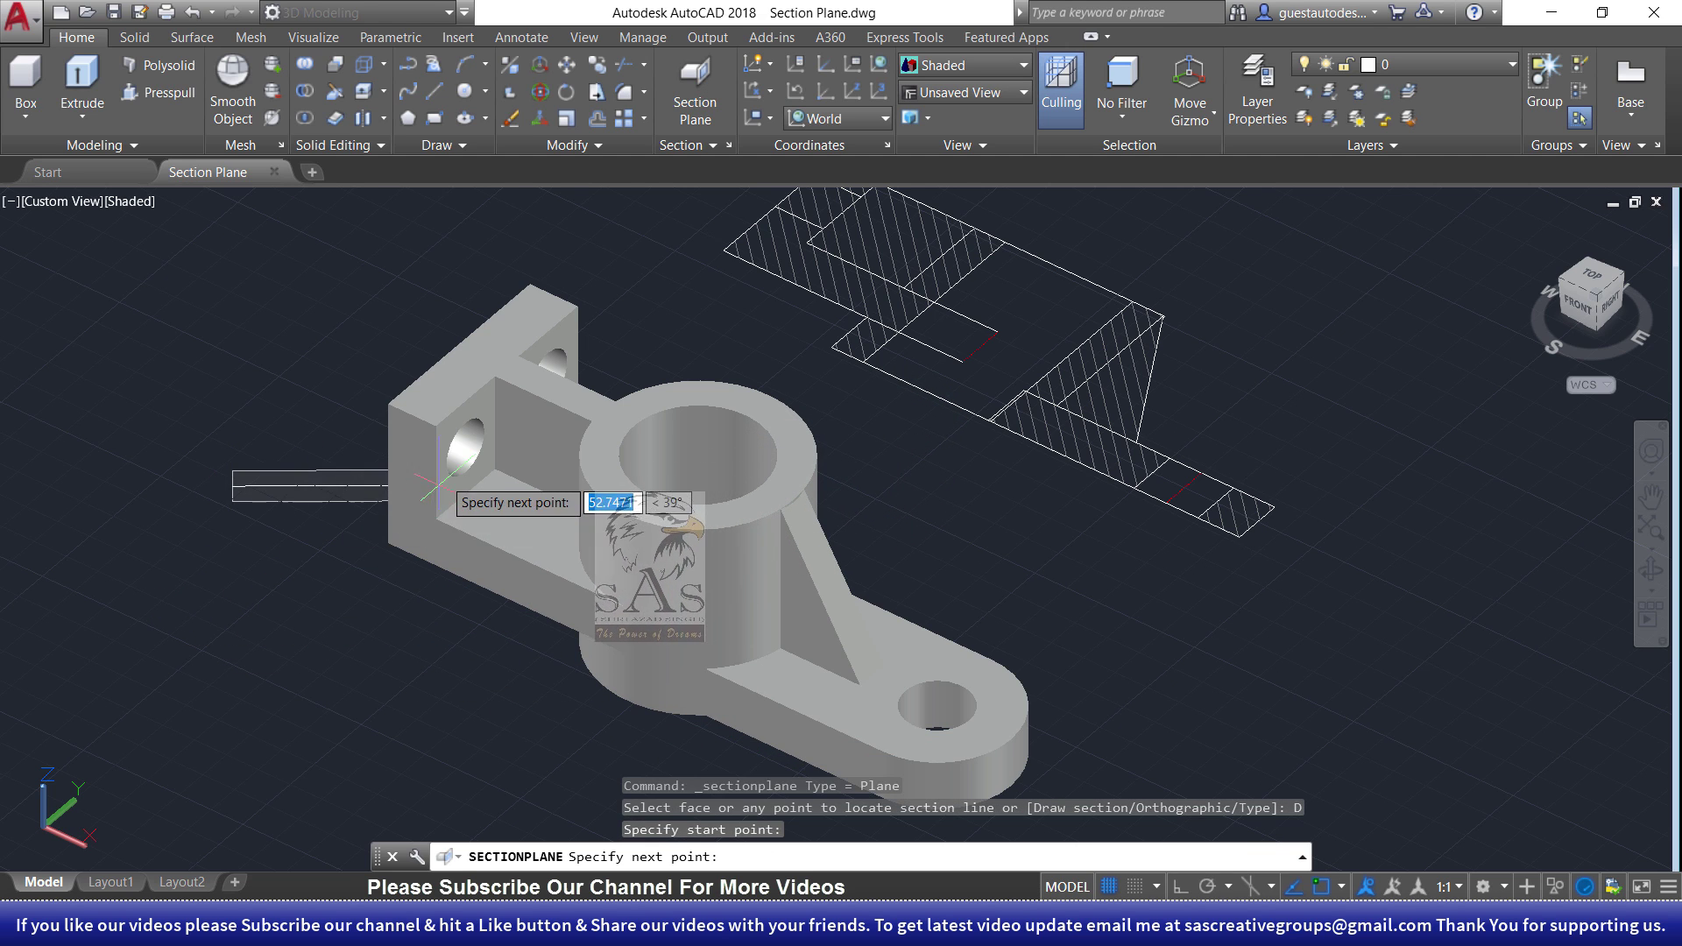
click(537, 508)
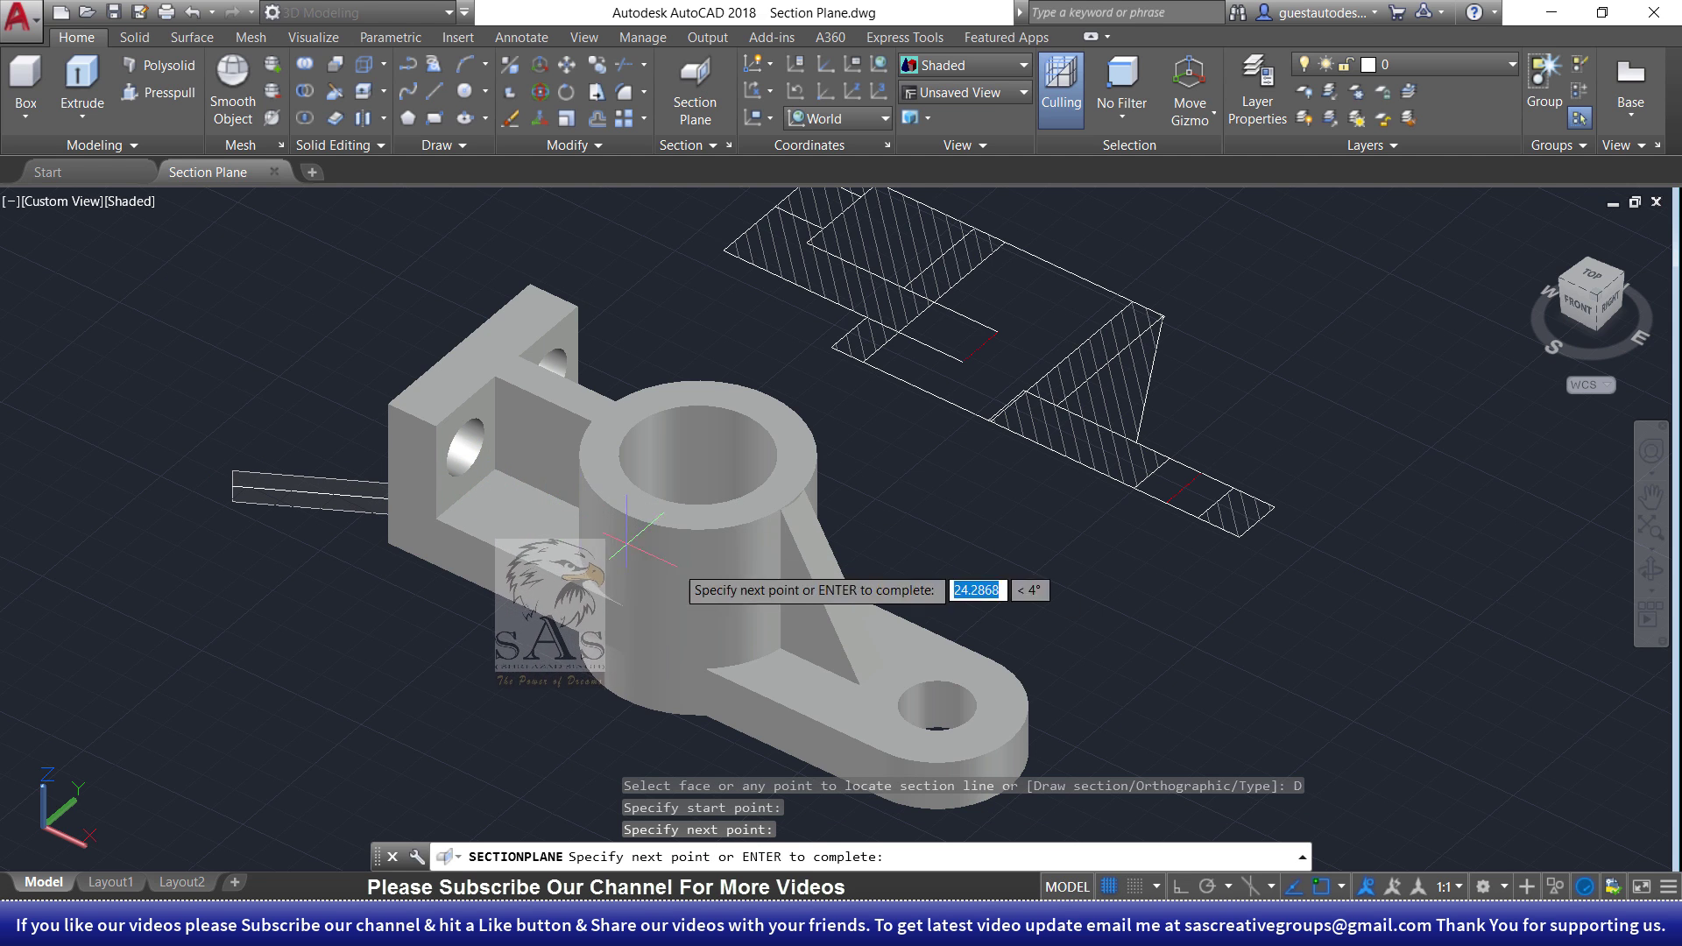
click(832, 692)
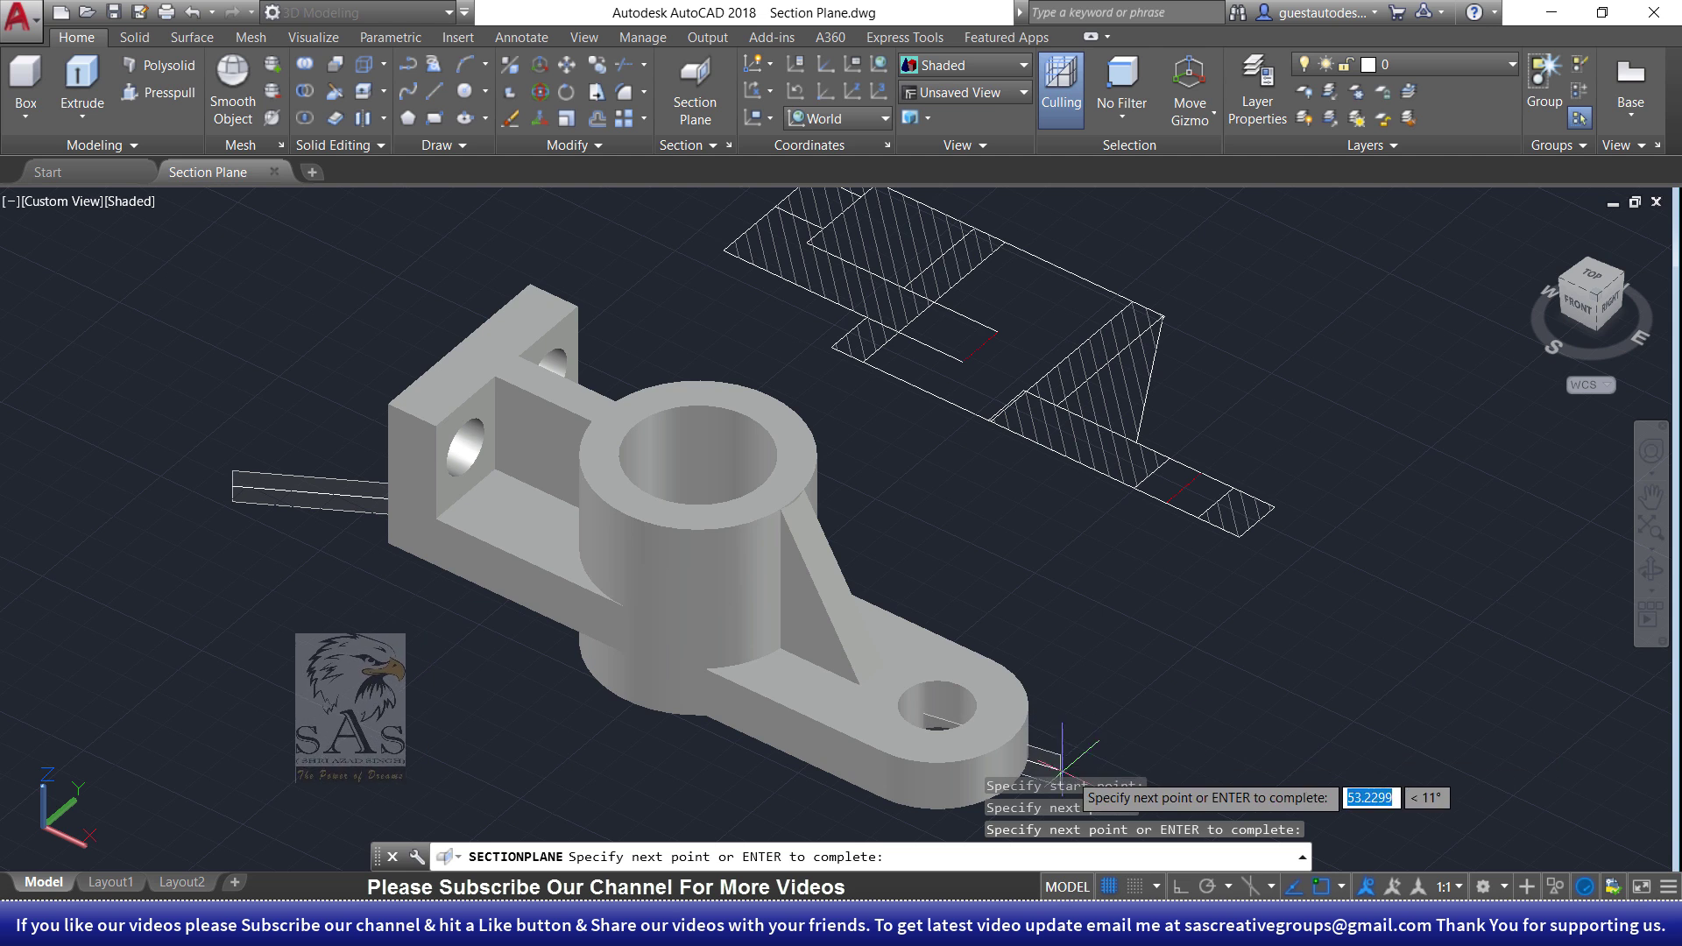
click(1065, 768)
key(Return)
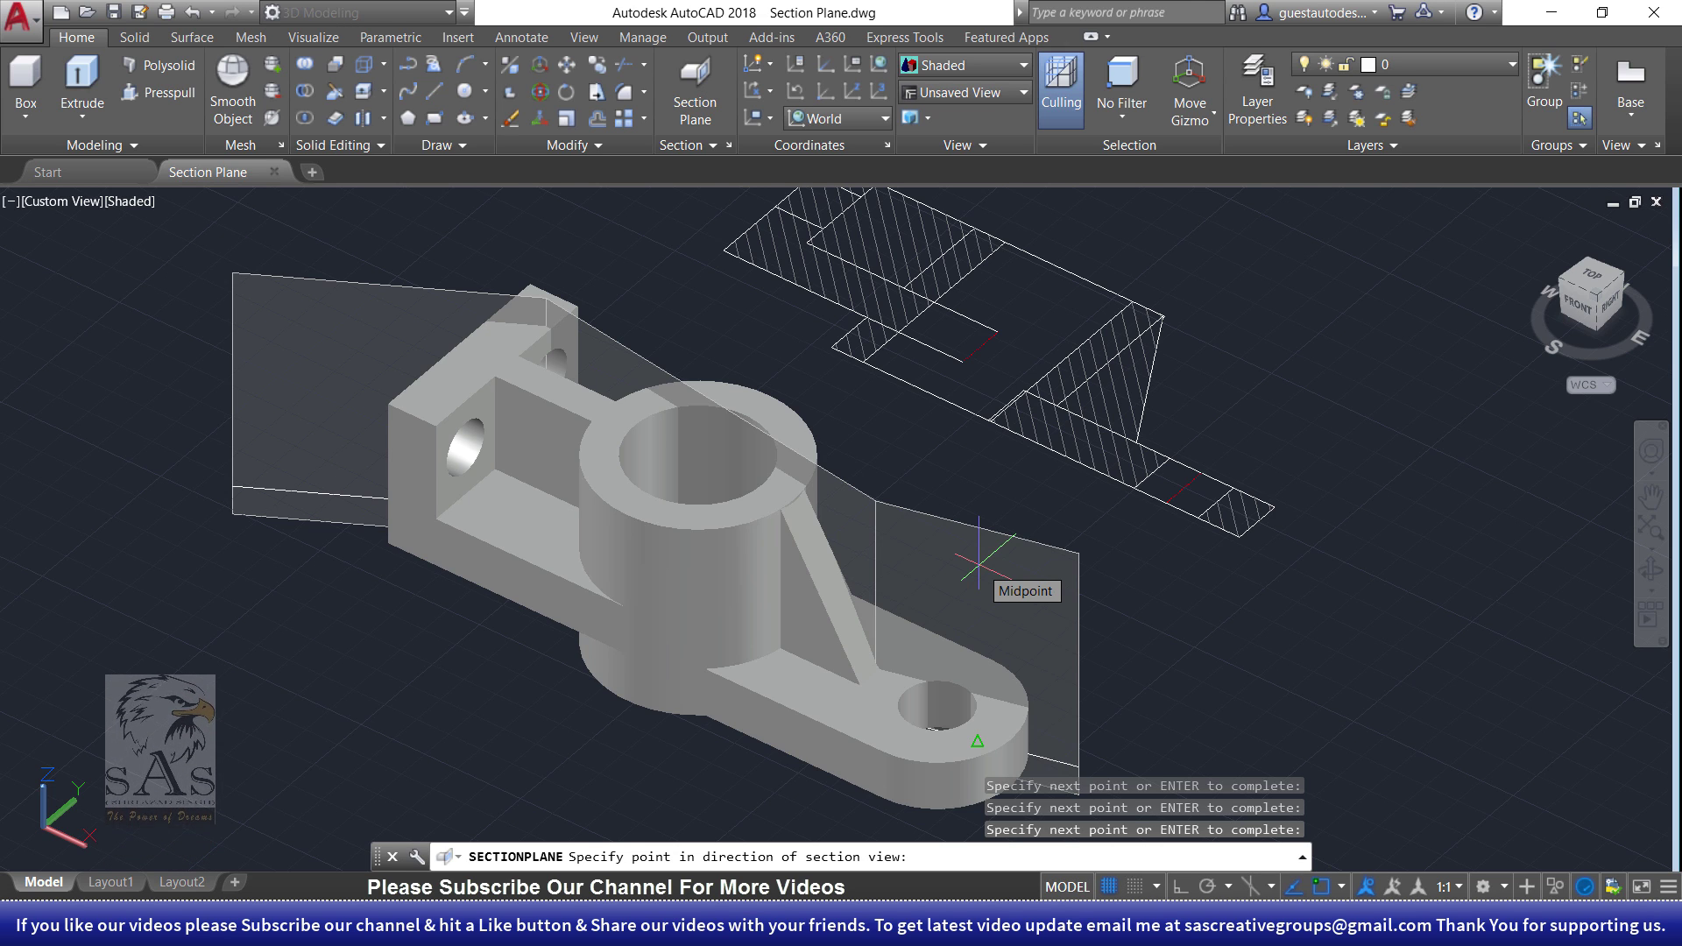
- Pick the section viewing side, orbit to inspect the cut, then undo the jogged section plane
click(978, 563)
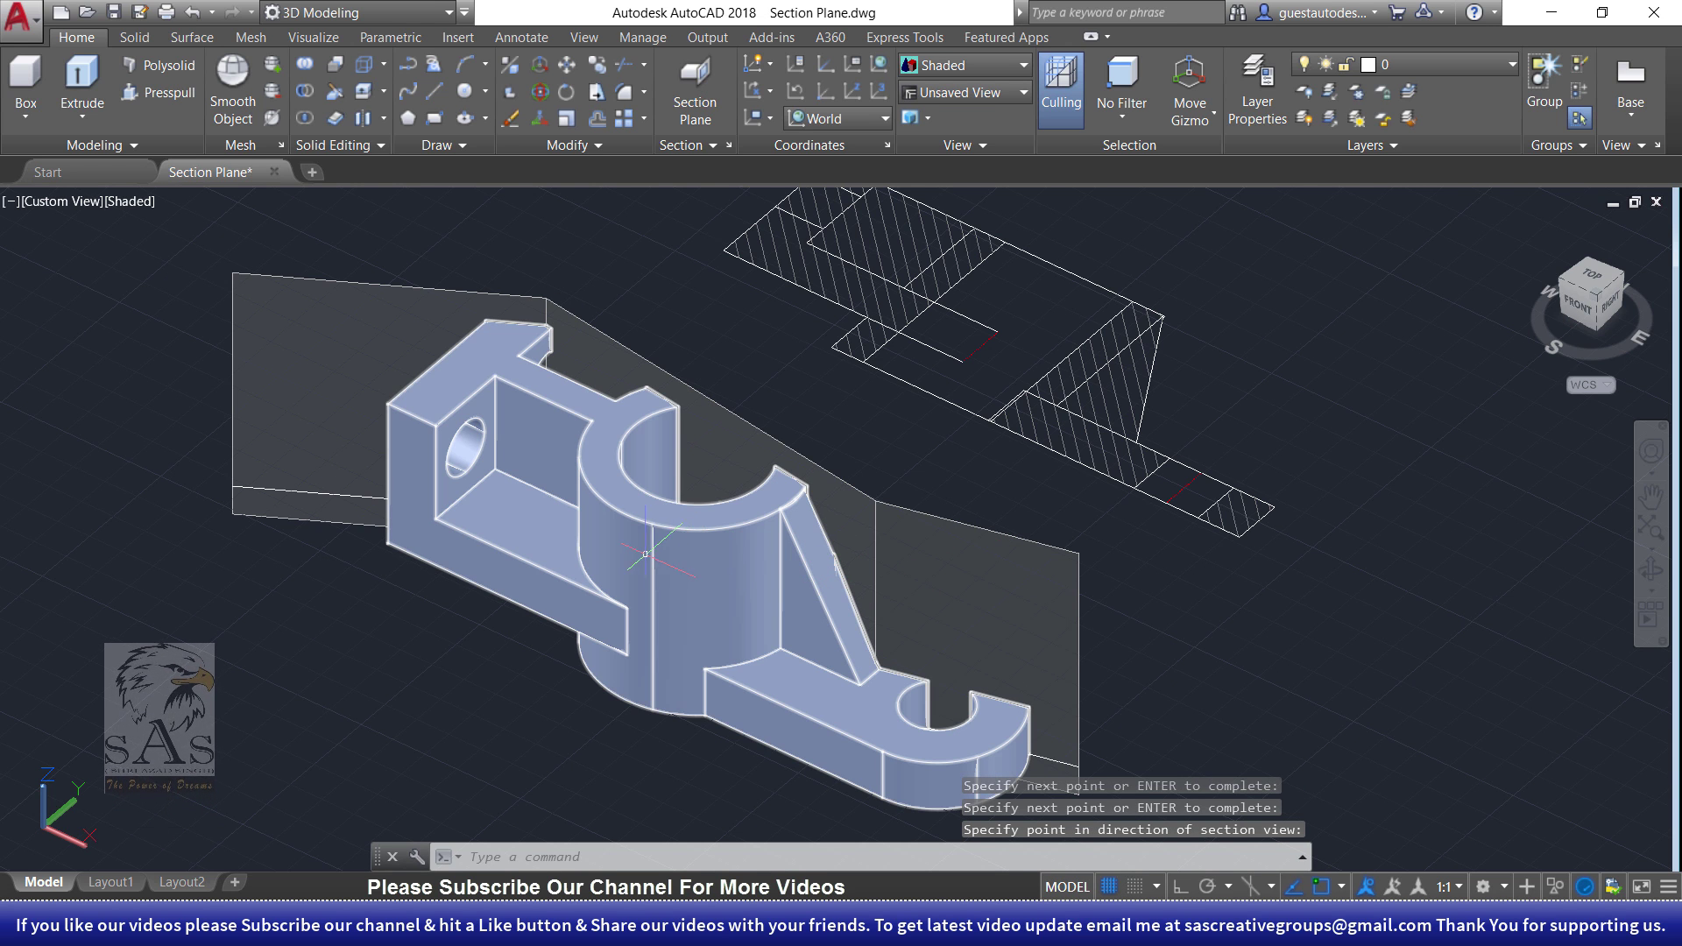
click(1087, 533)
mouse_move(1092, 646)
shift+middle_down()
mouse_move(1082, 612)
mouse_move(906, 608)
mouse_move(848, 558)
mouse_move(751, 330)
mouse_move(770, 676)
mouse_move(789, 596)
shift+middle_up()
scroll(969, 521, up, 2)
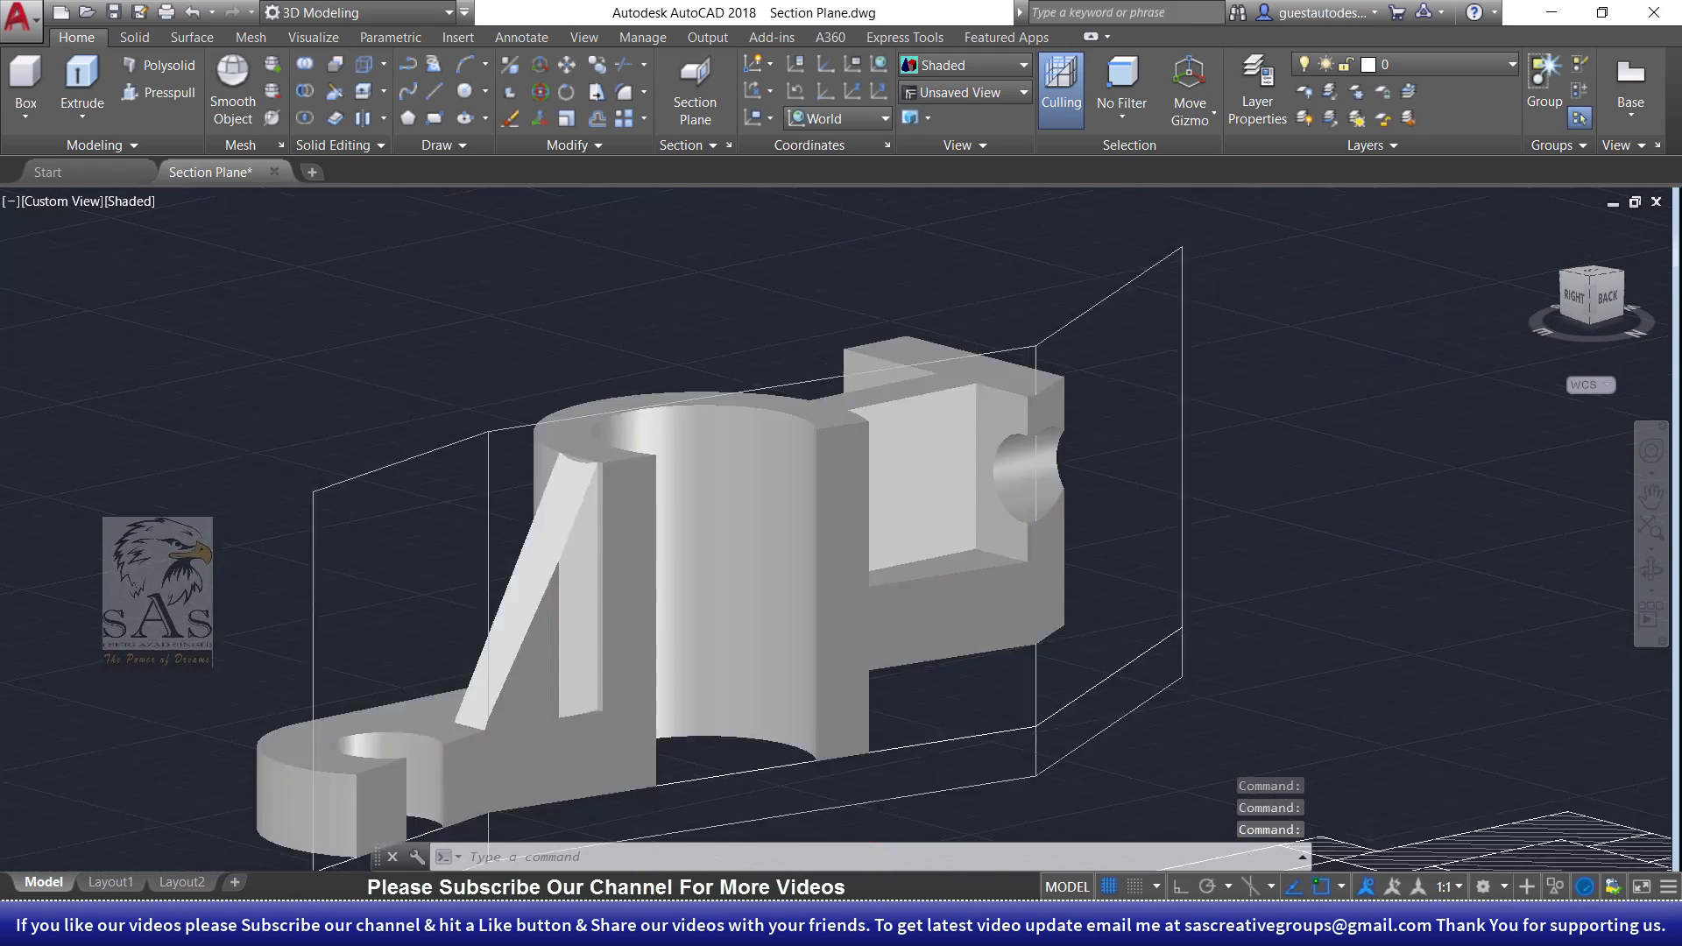
scroll(969, 521, up, 4)
scroll(933, 751, down, 7)
shift+middle_drag(933, 751, 856, 503)
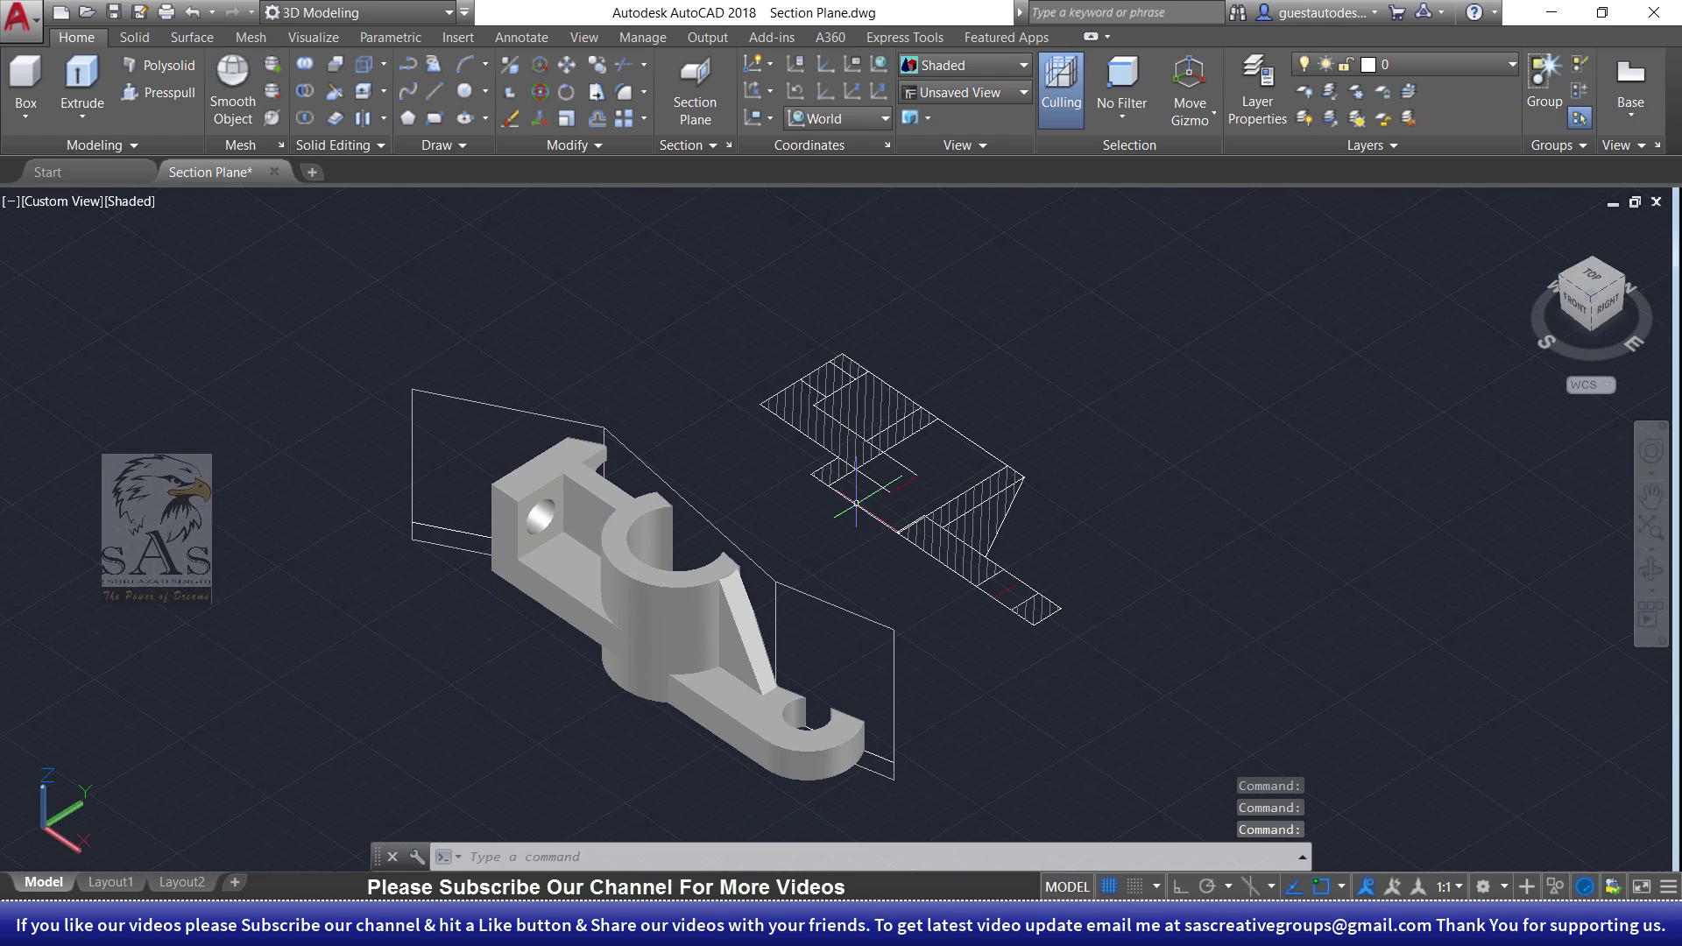
key(ctrl+z)
key(ctrl+z)
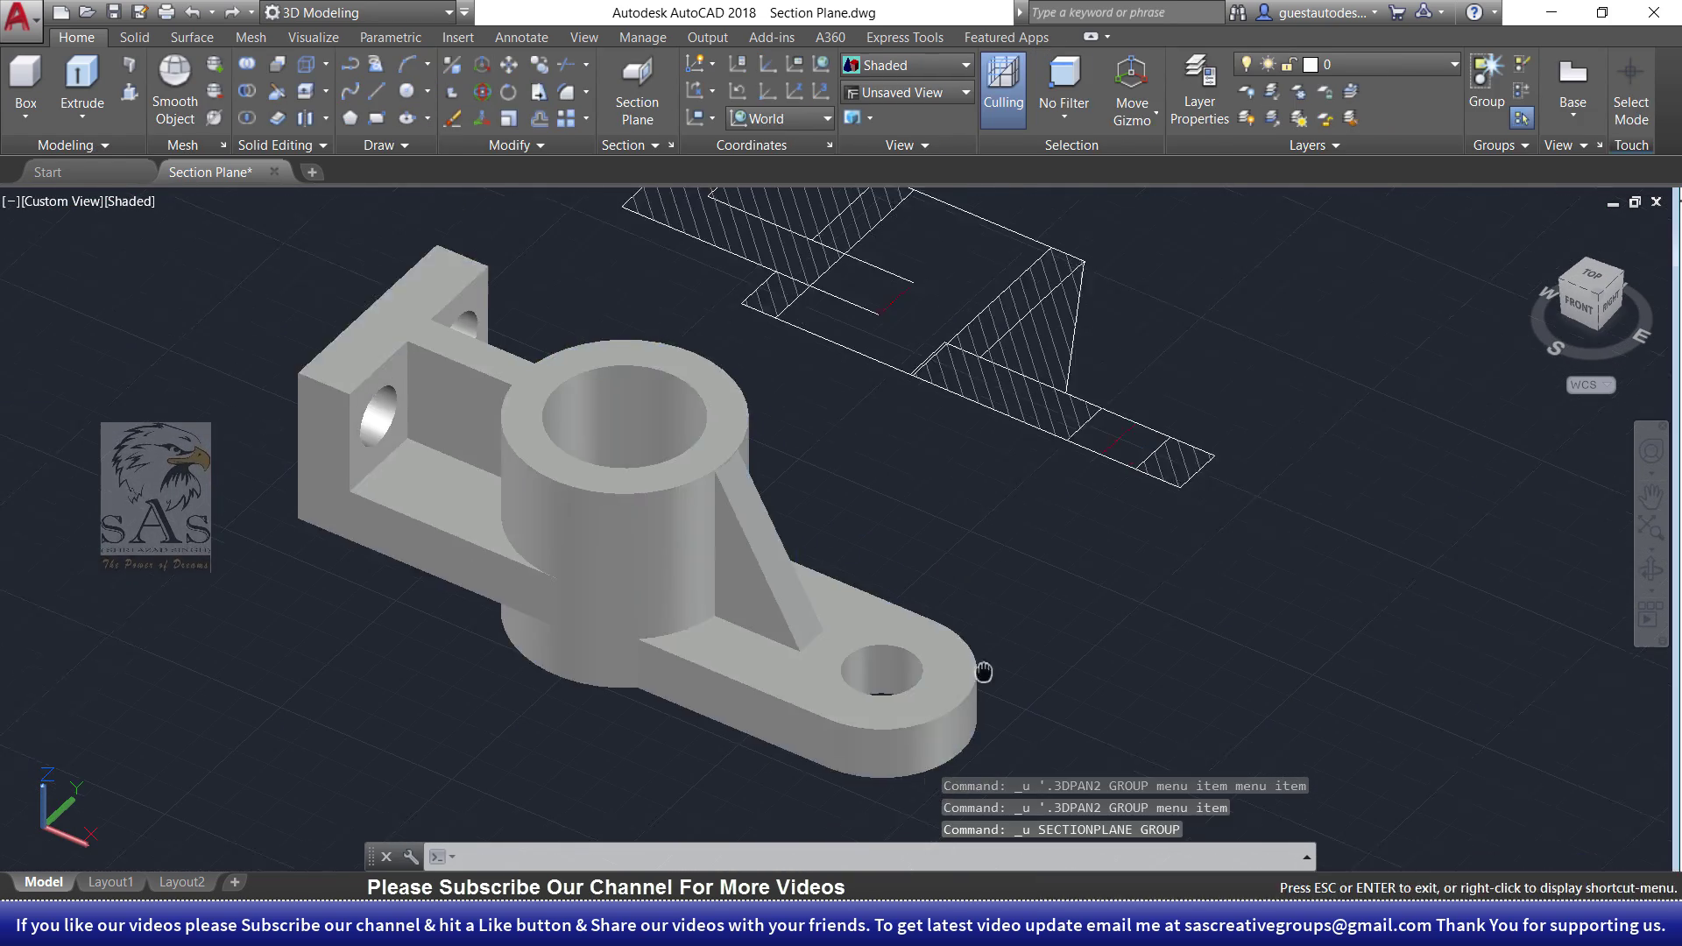
- Try a top-aligned orthographic section plane and undo it
click(655, 85)
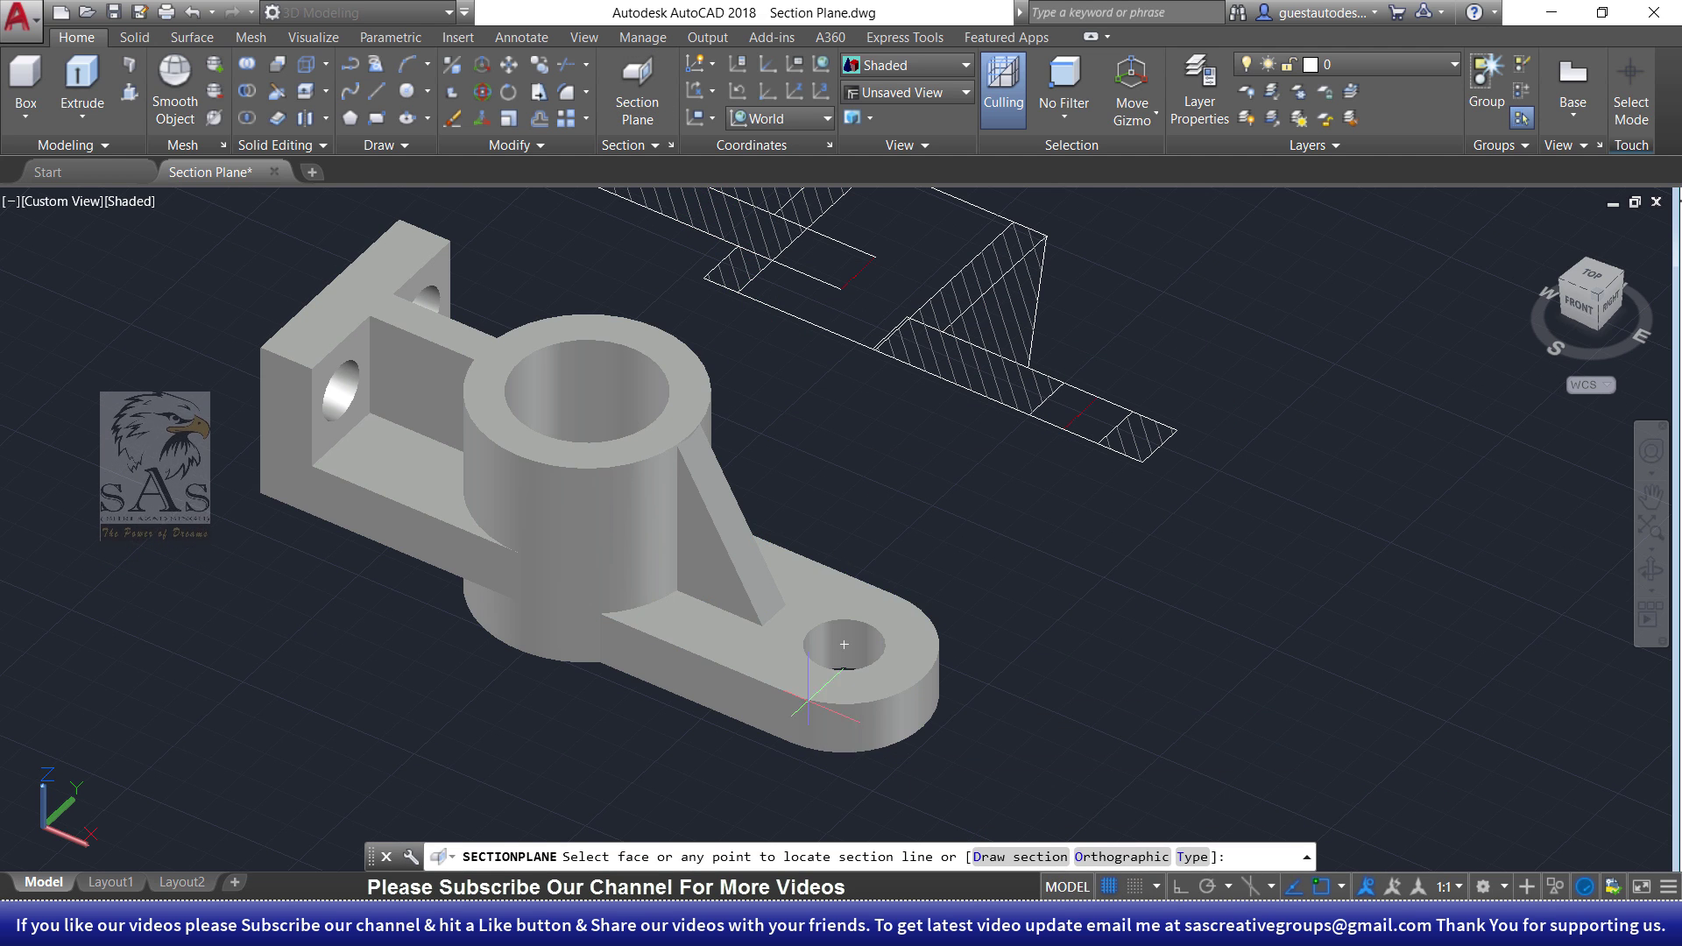
click(1135, 858)
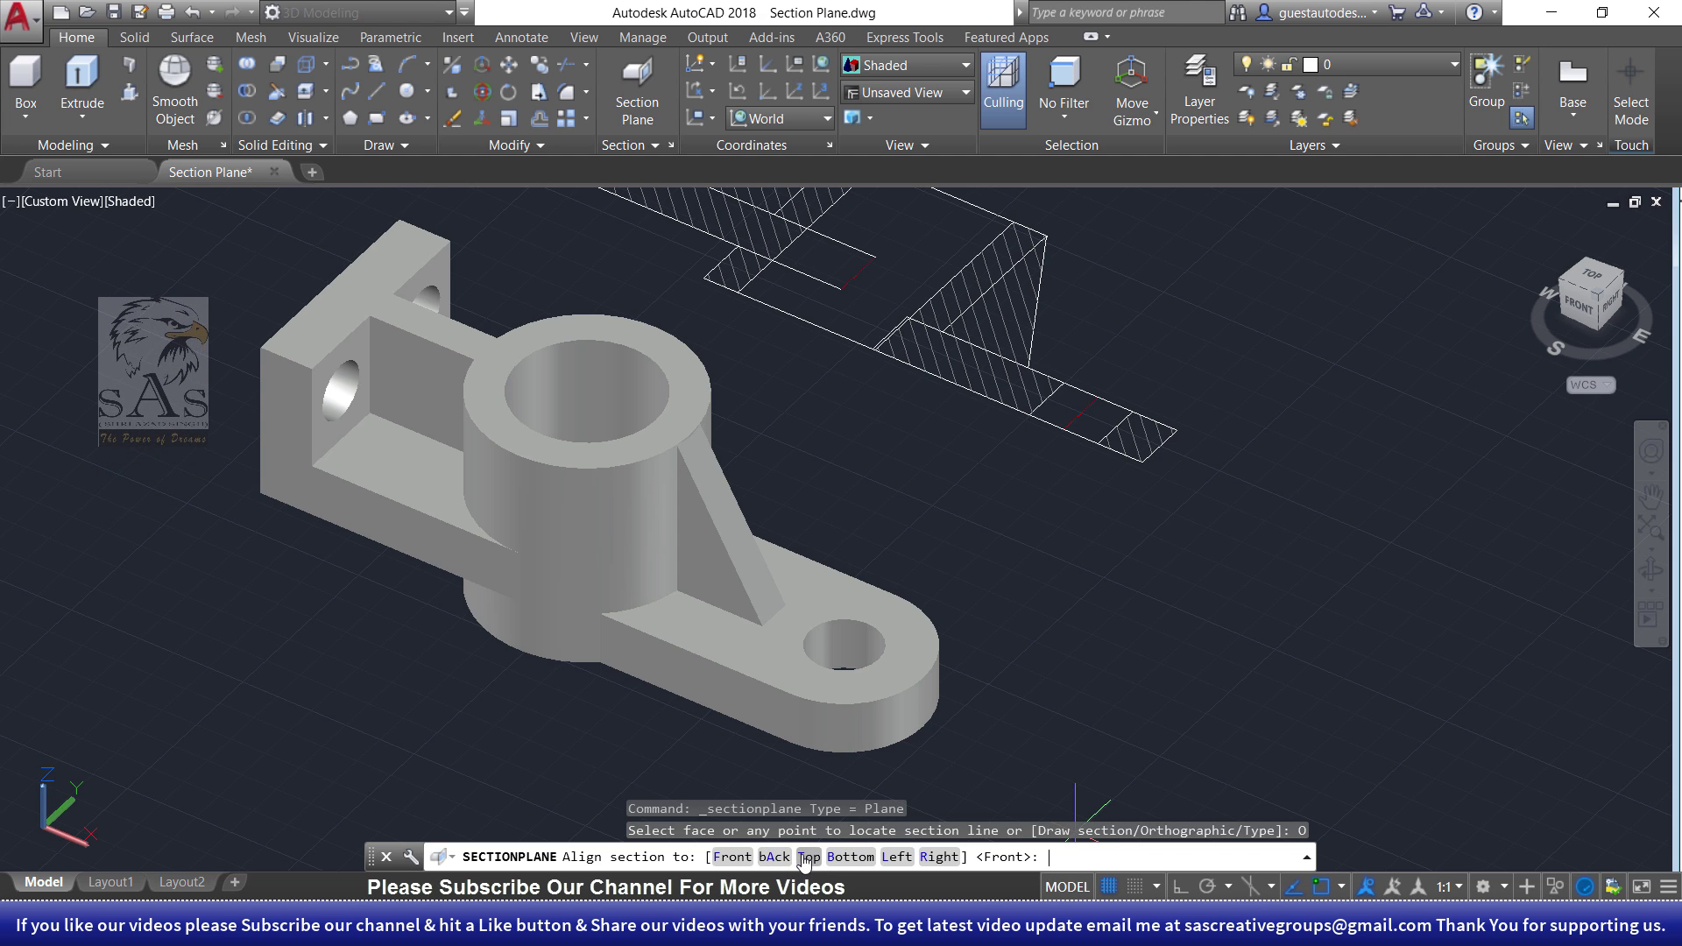
click(809, 856)
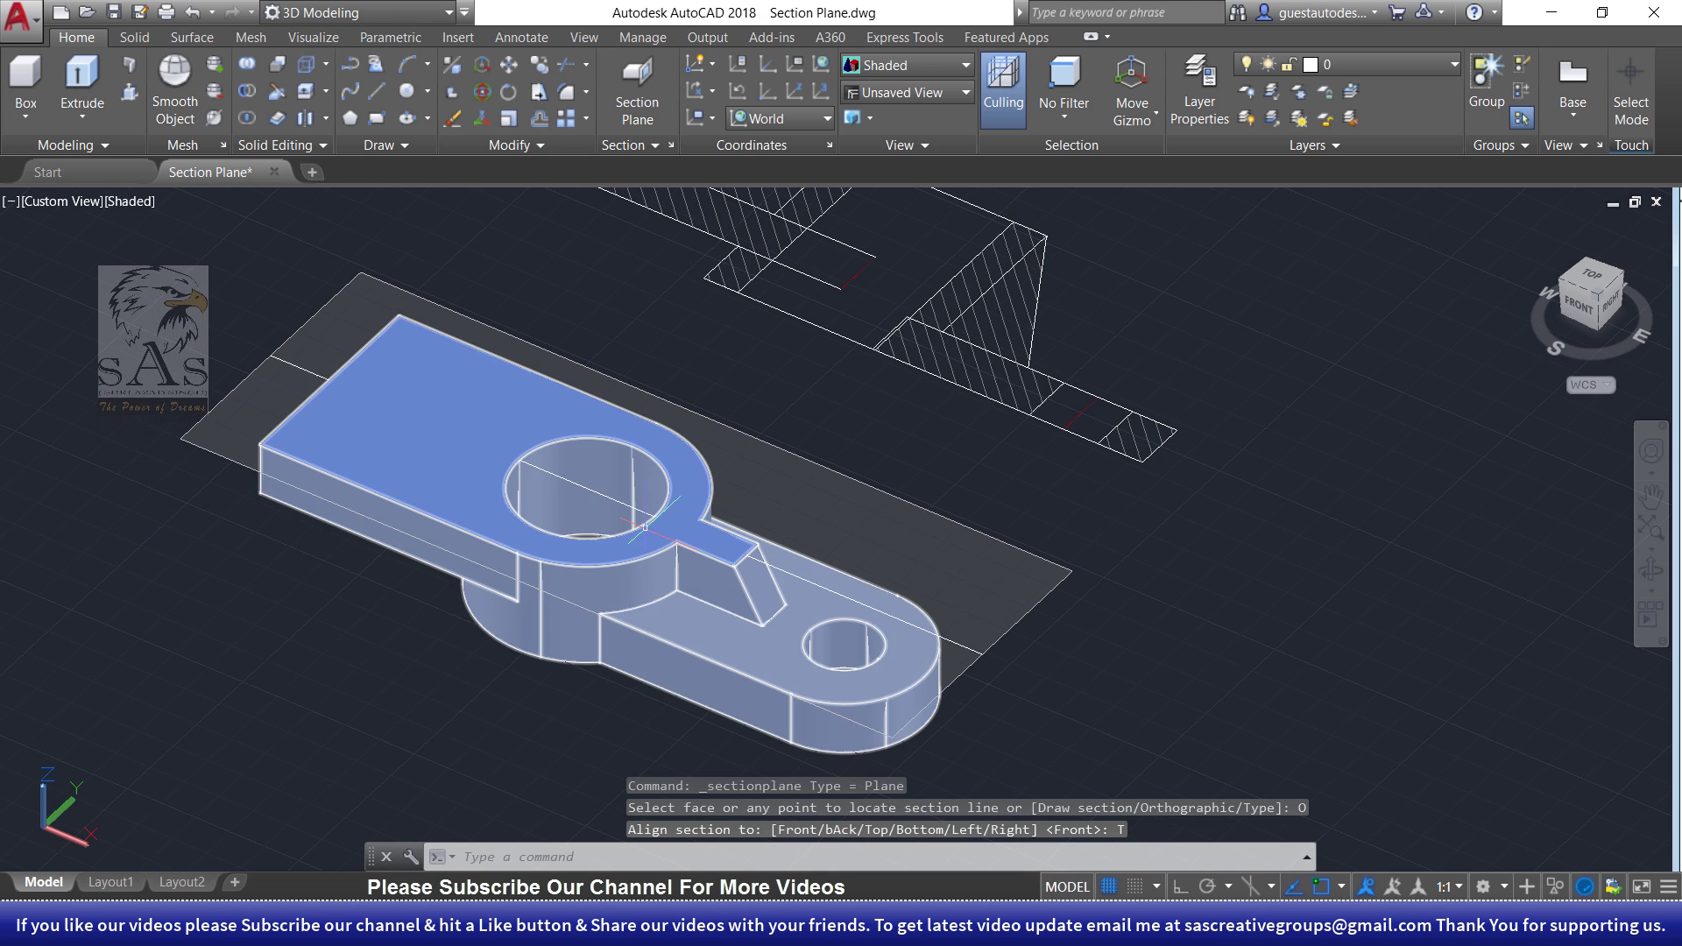
key(ctrl+z)
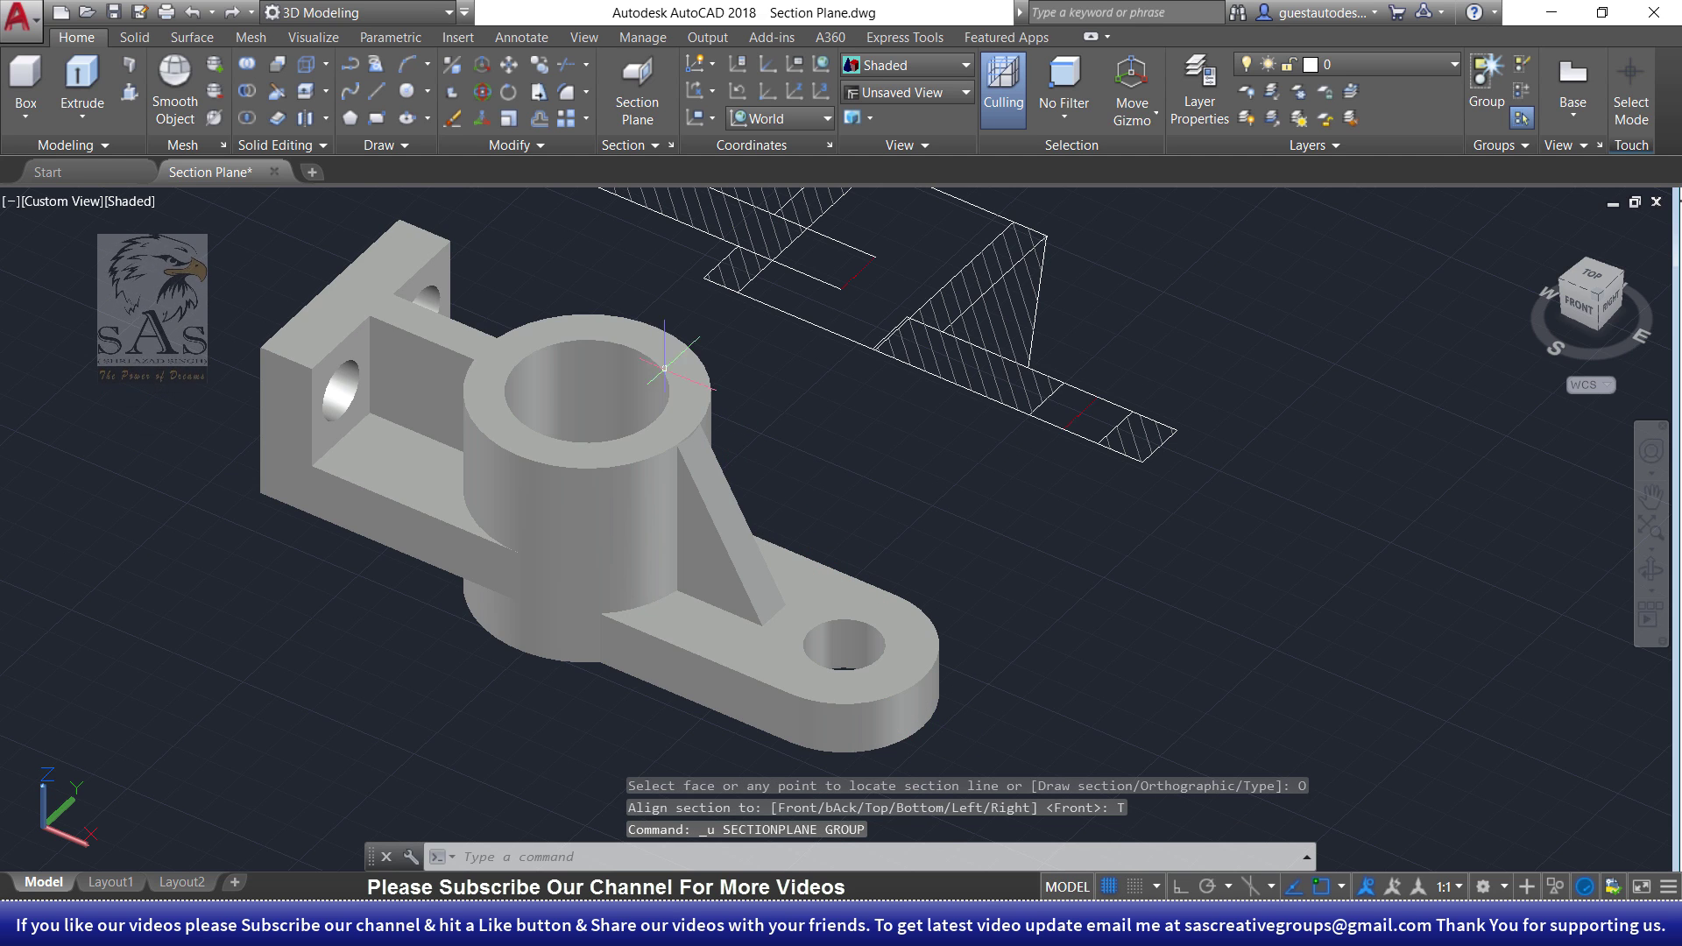
- Try a left-aligned orthographic section plane and undo it
click(649, 85)
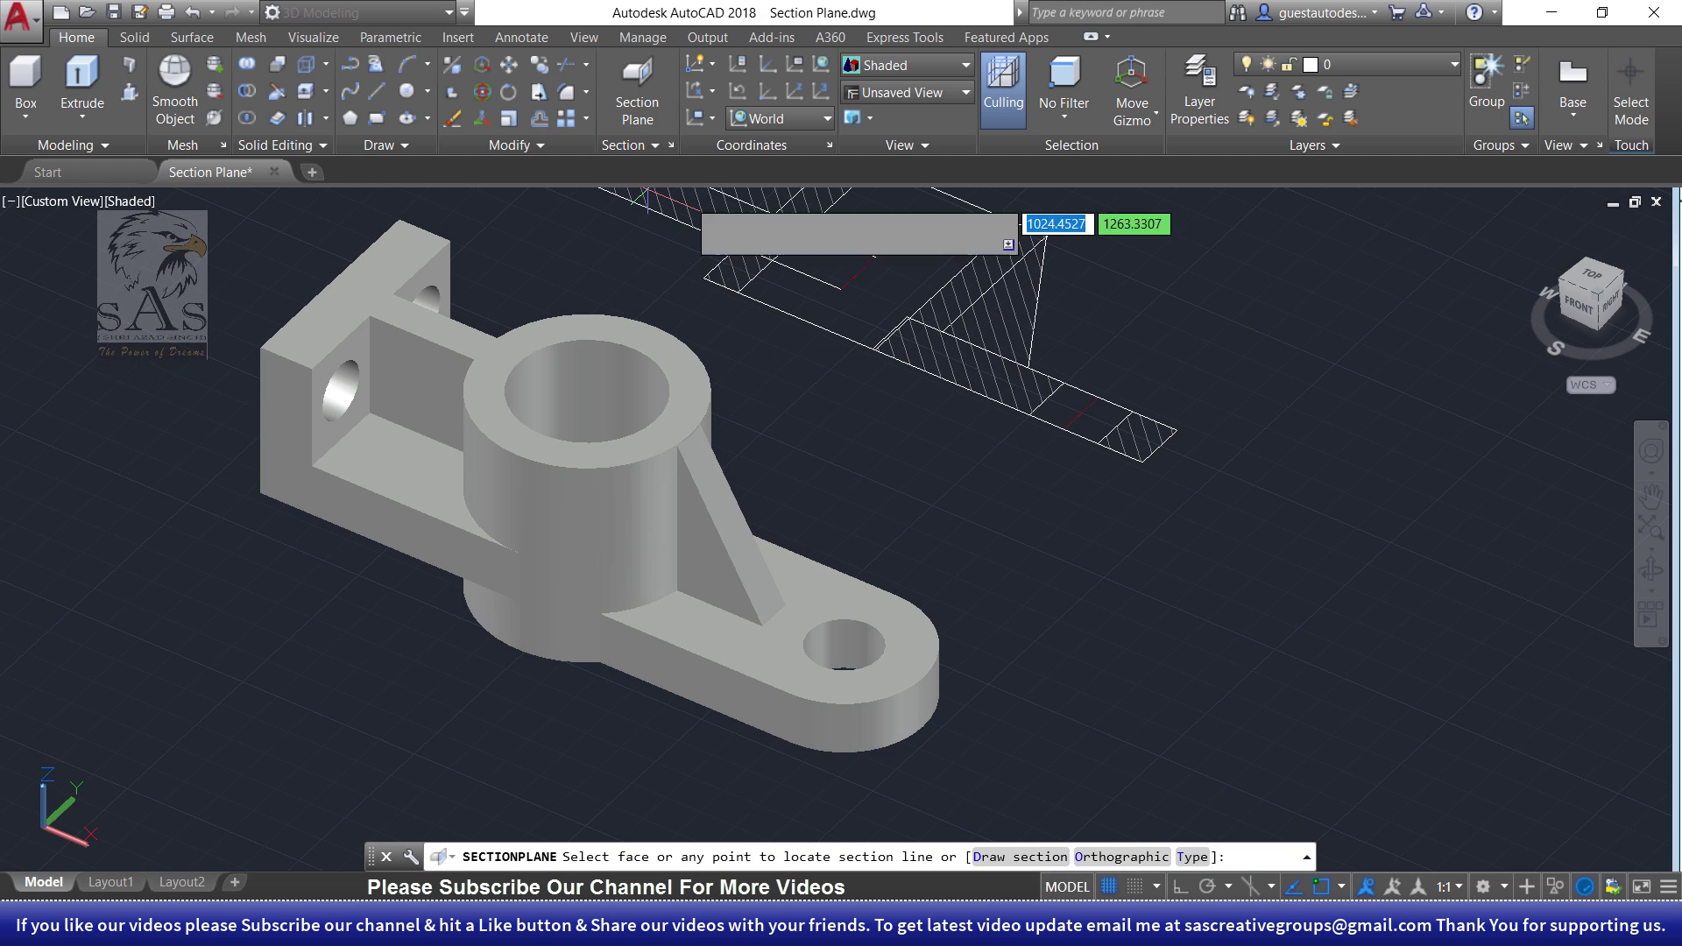
click(1100, 857)
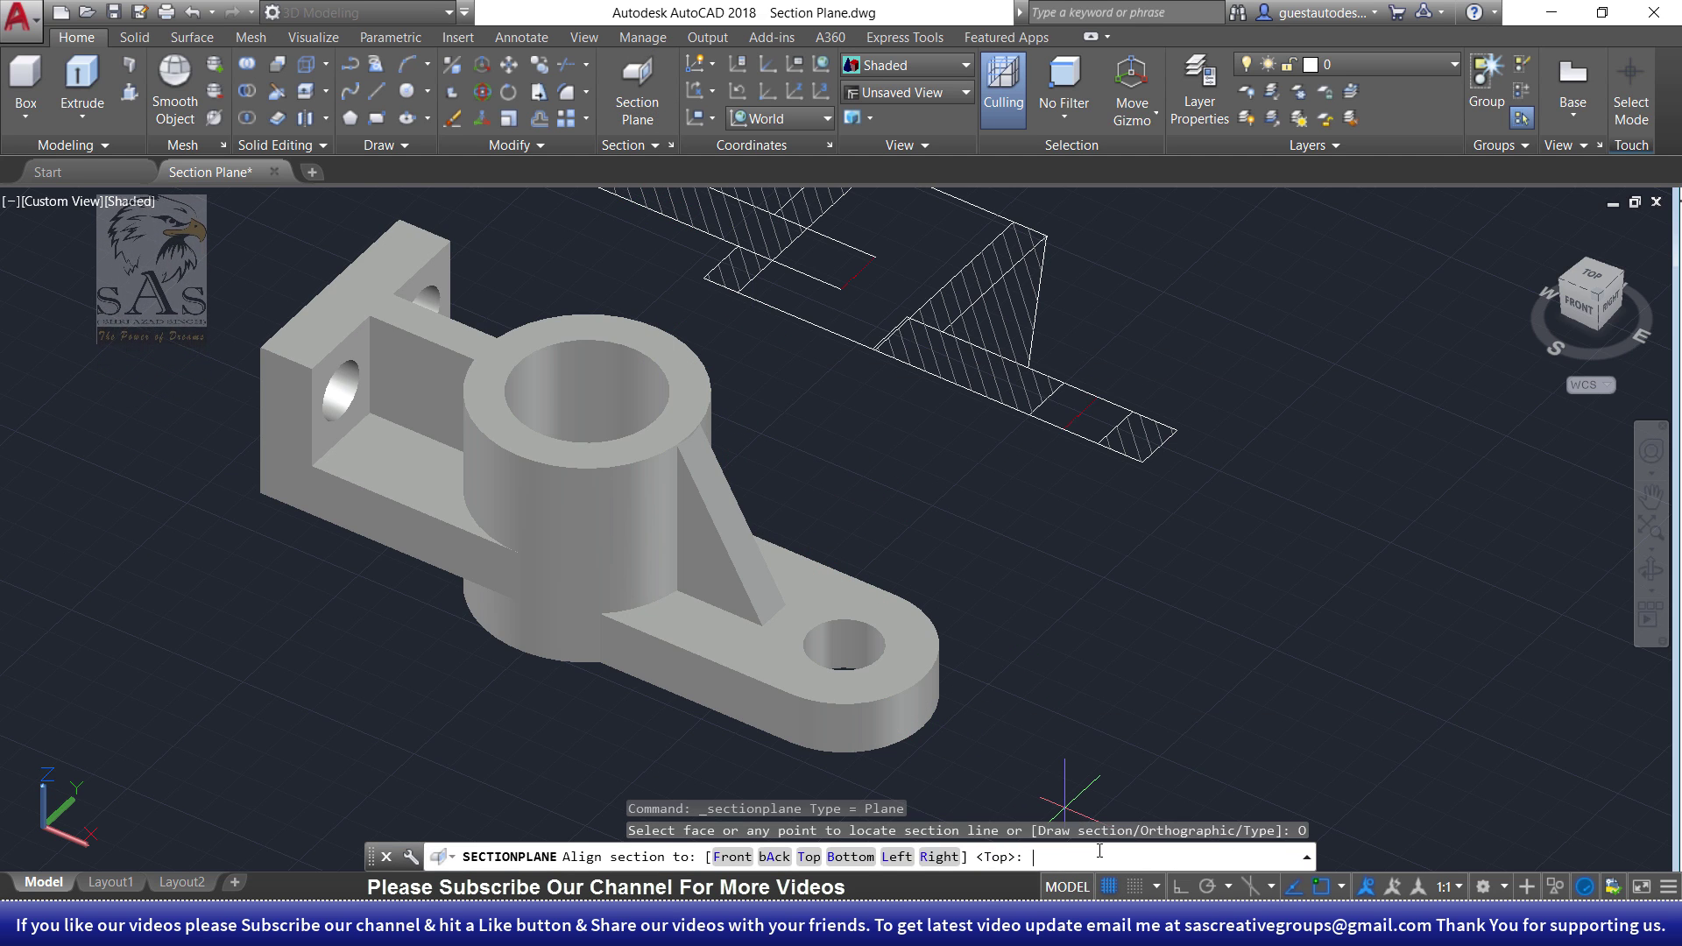
click(895, 857)
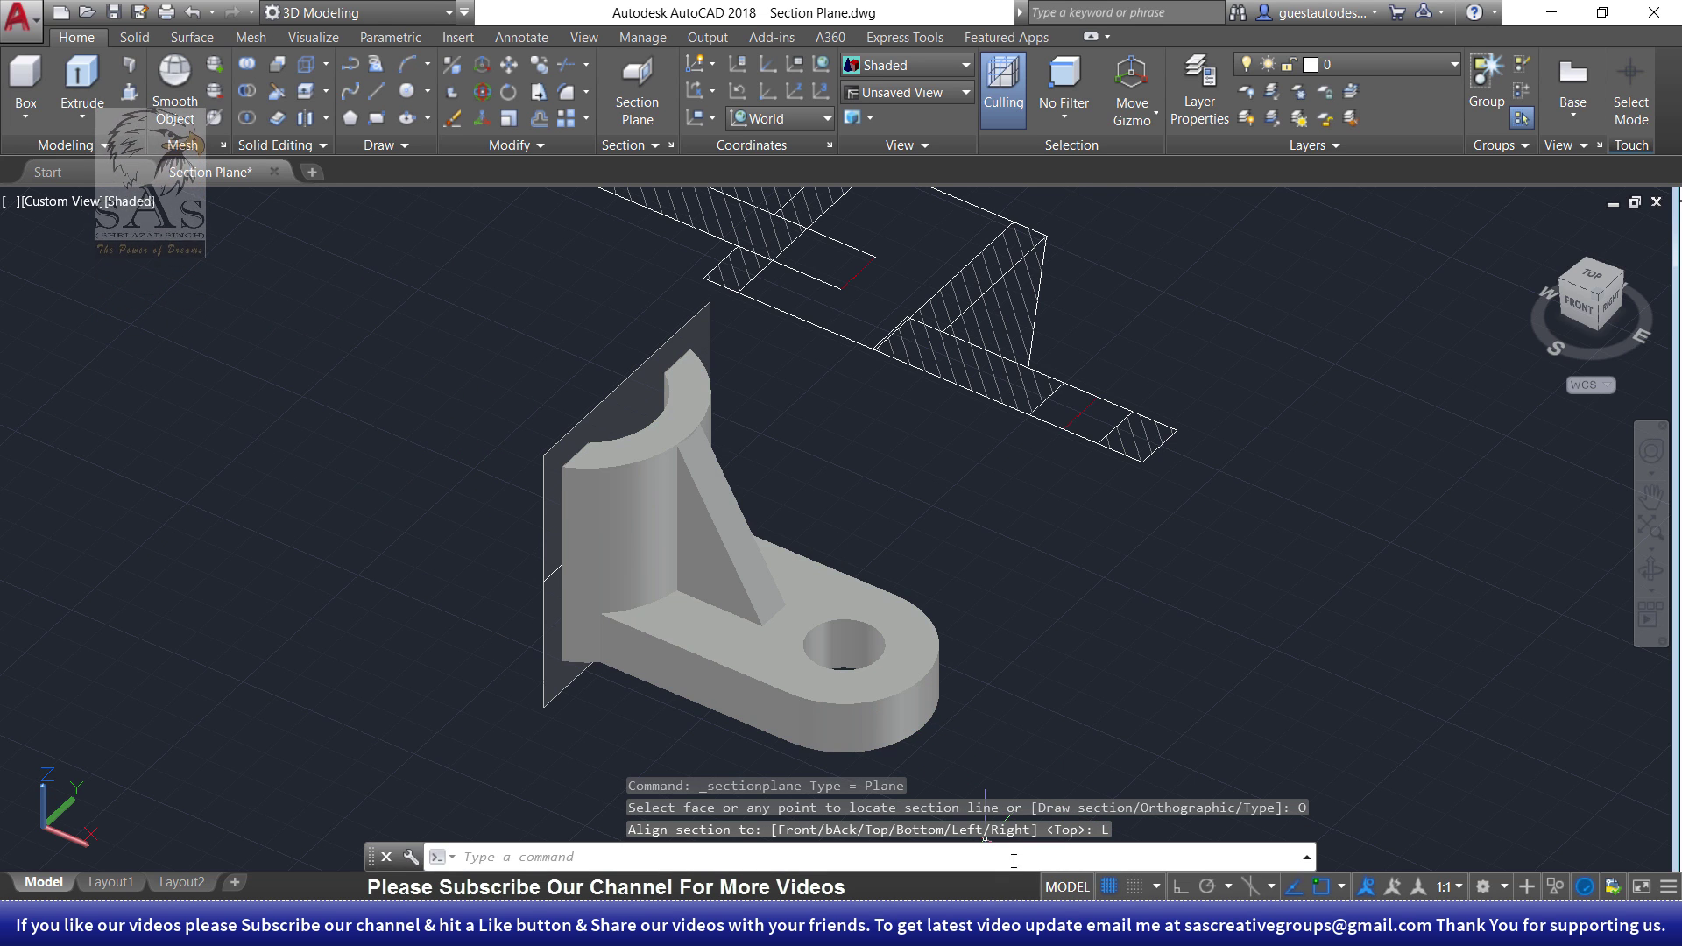
key(ctrl+z)
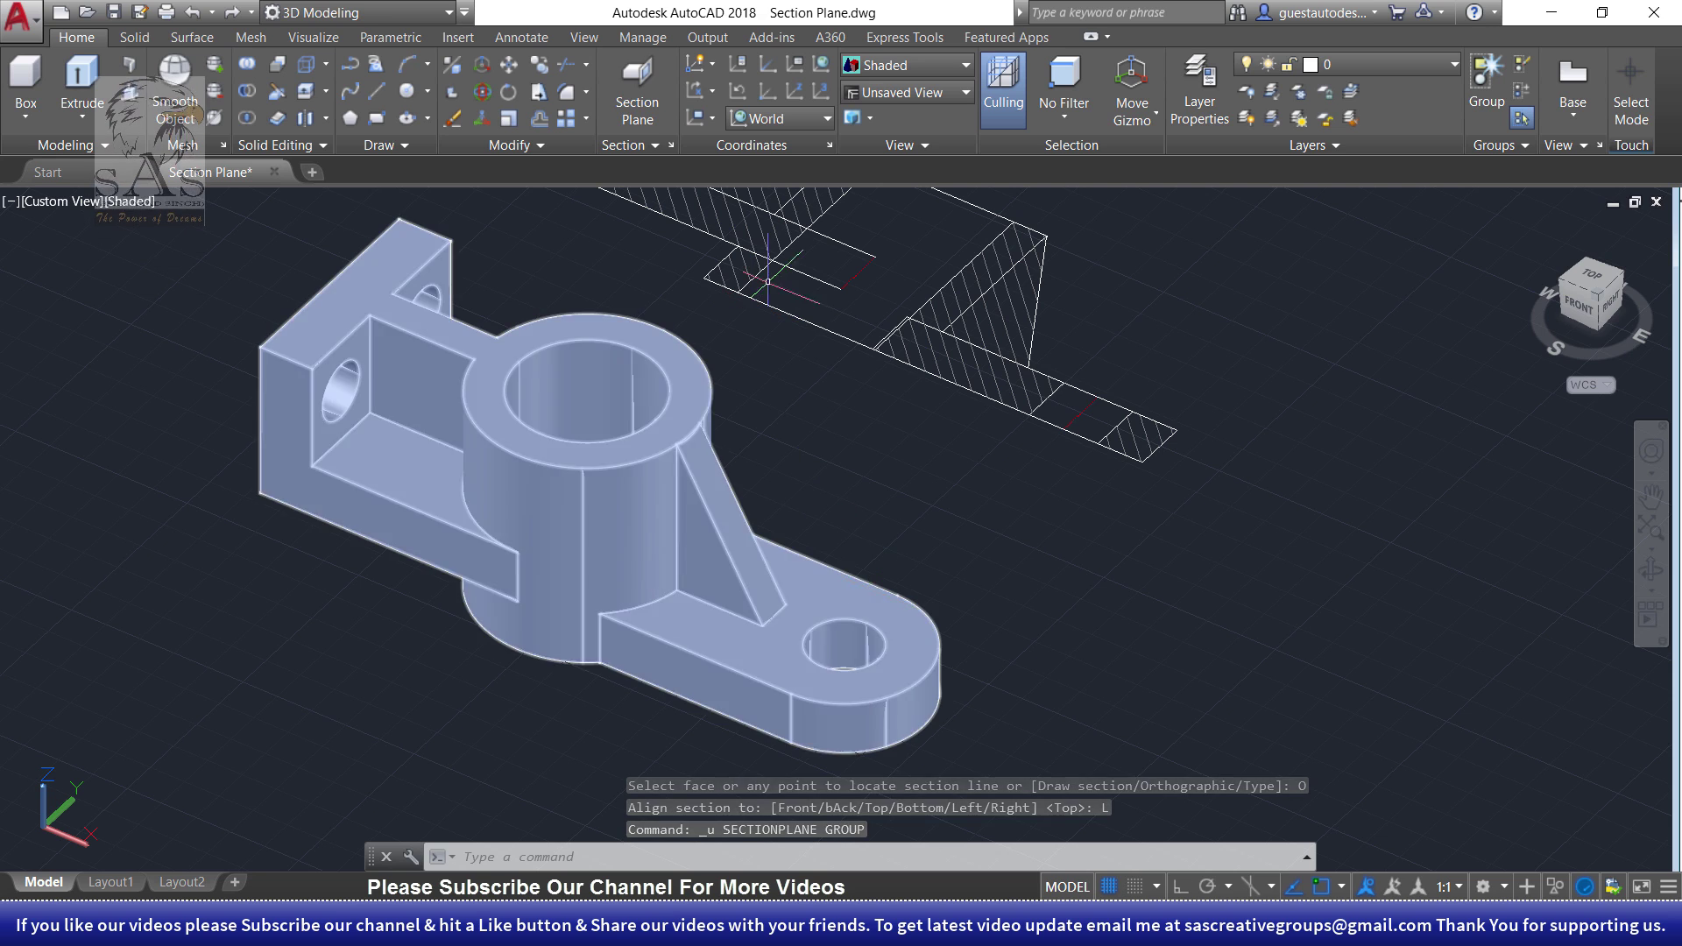
click(637, 92)
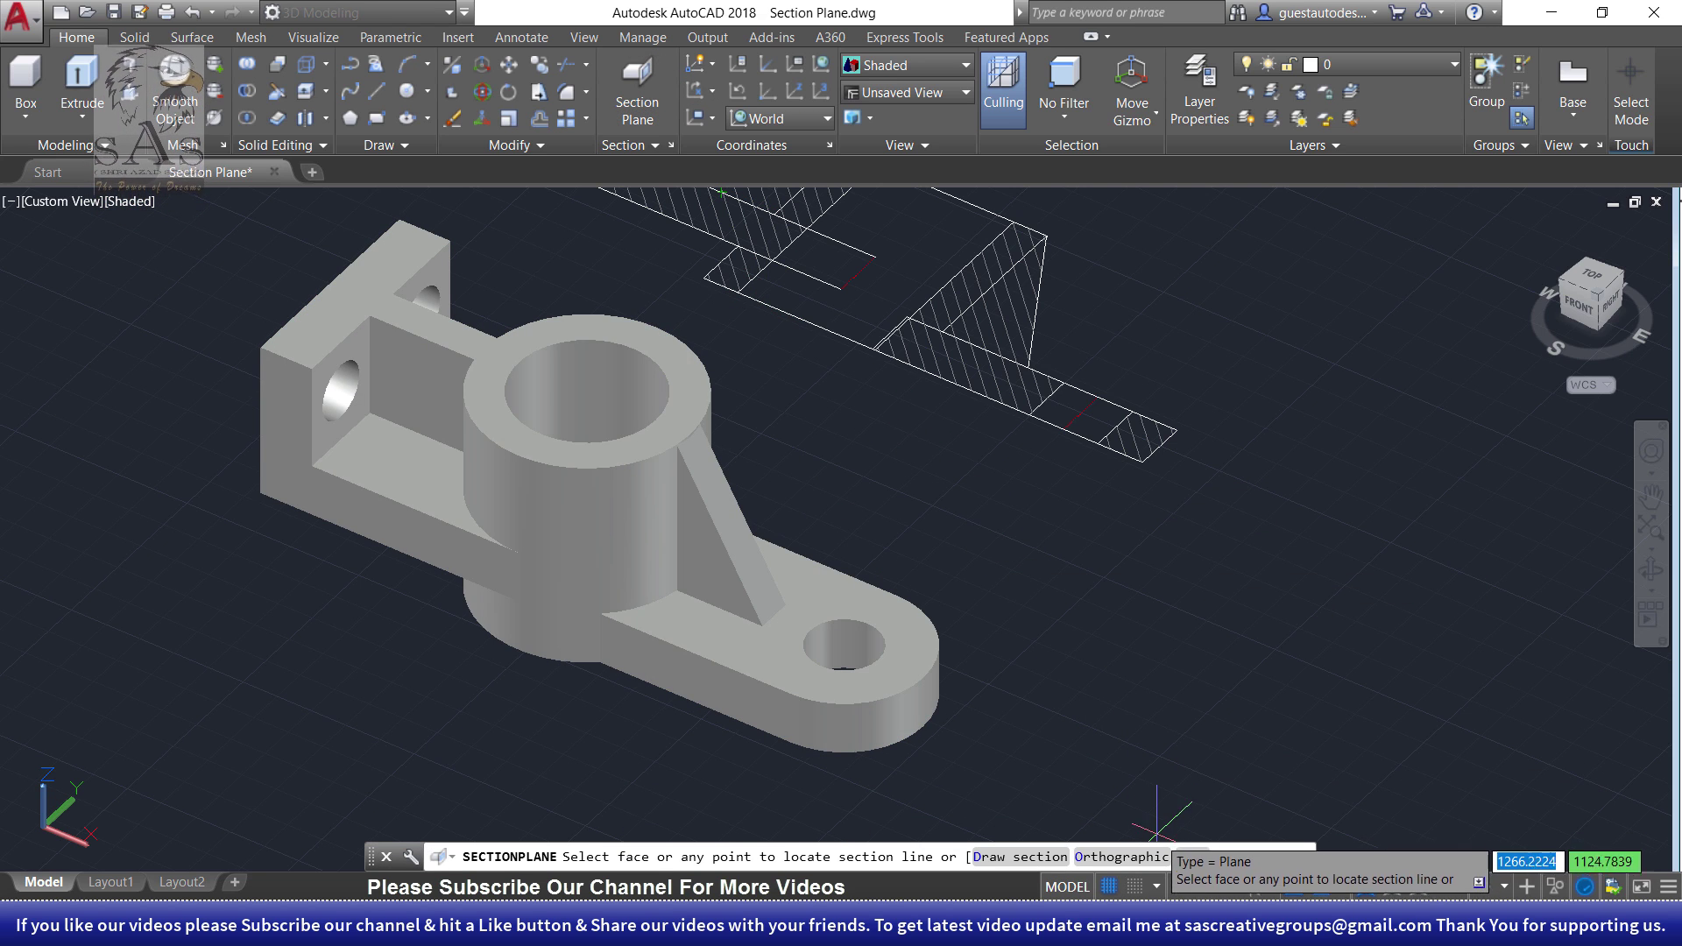
- Dismiss the section Type prompt and place a Front-aligned orthographic section plane through the bracket
click(1193, 858)
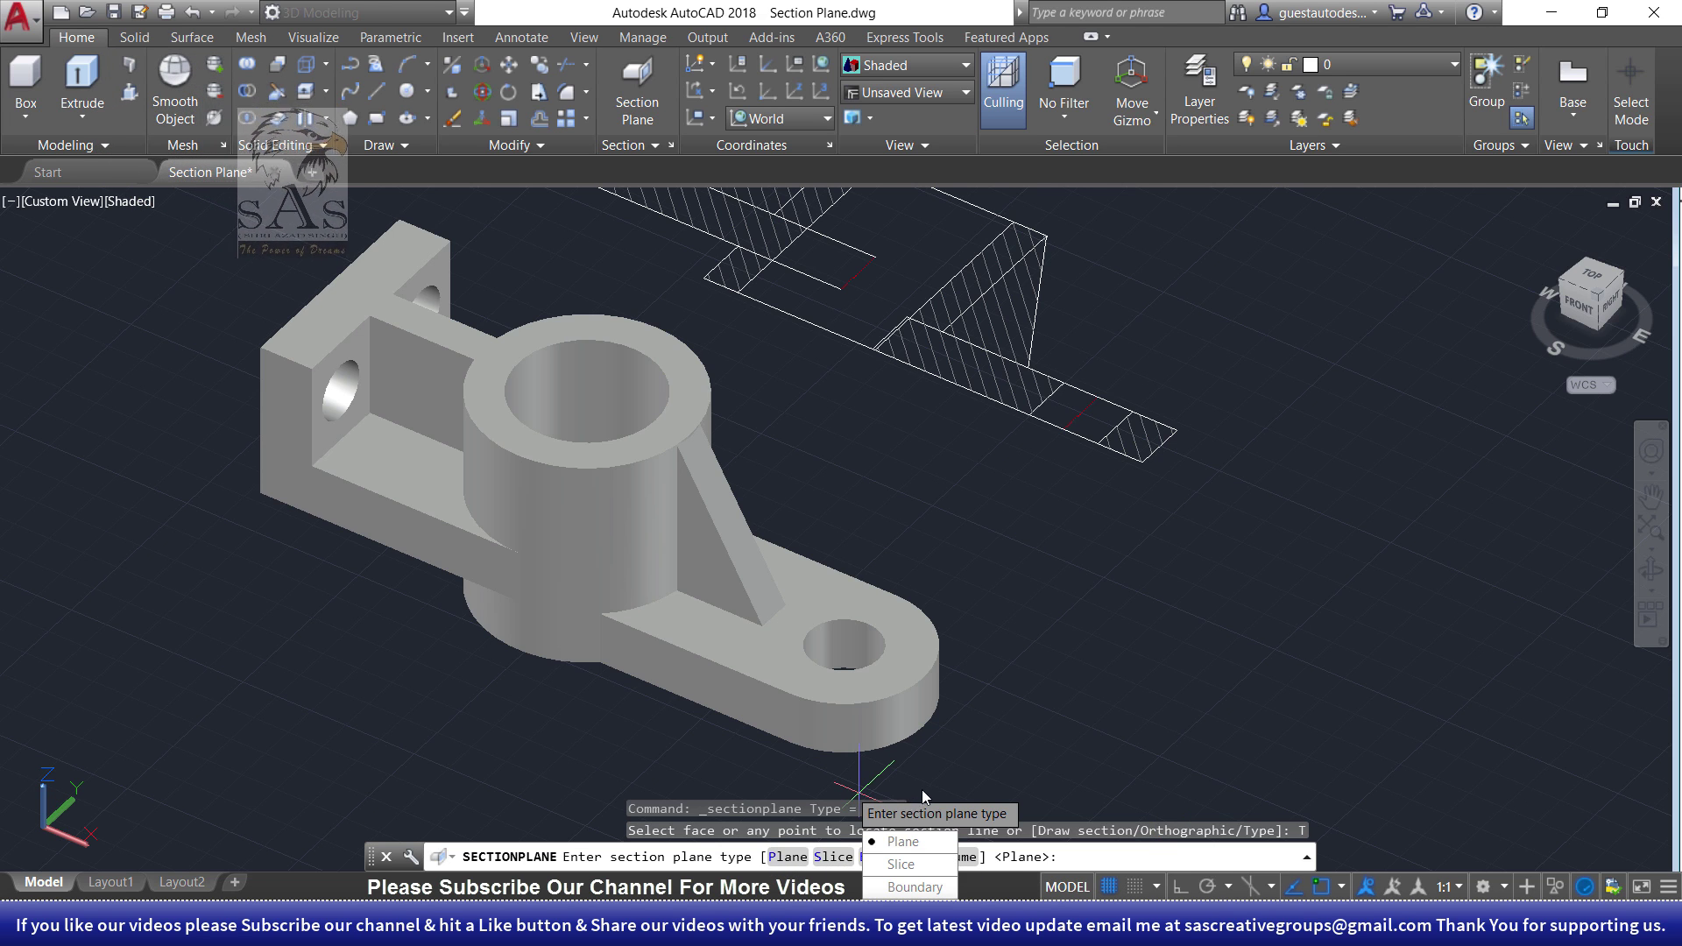
key(Return)
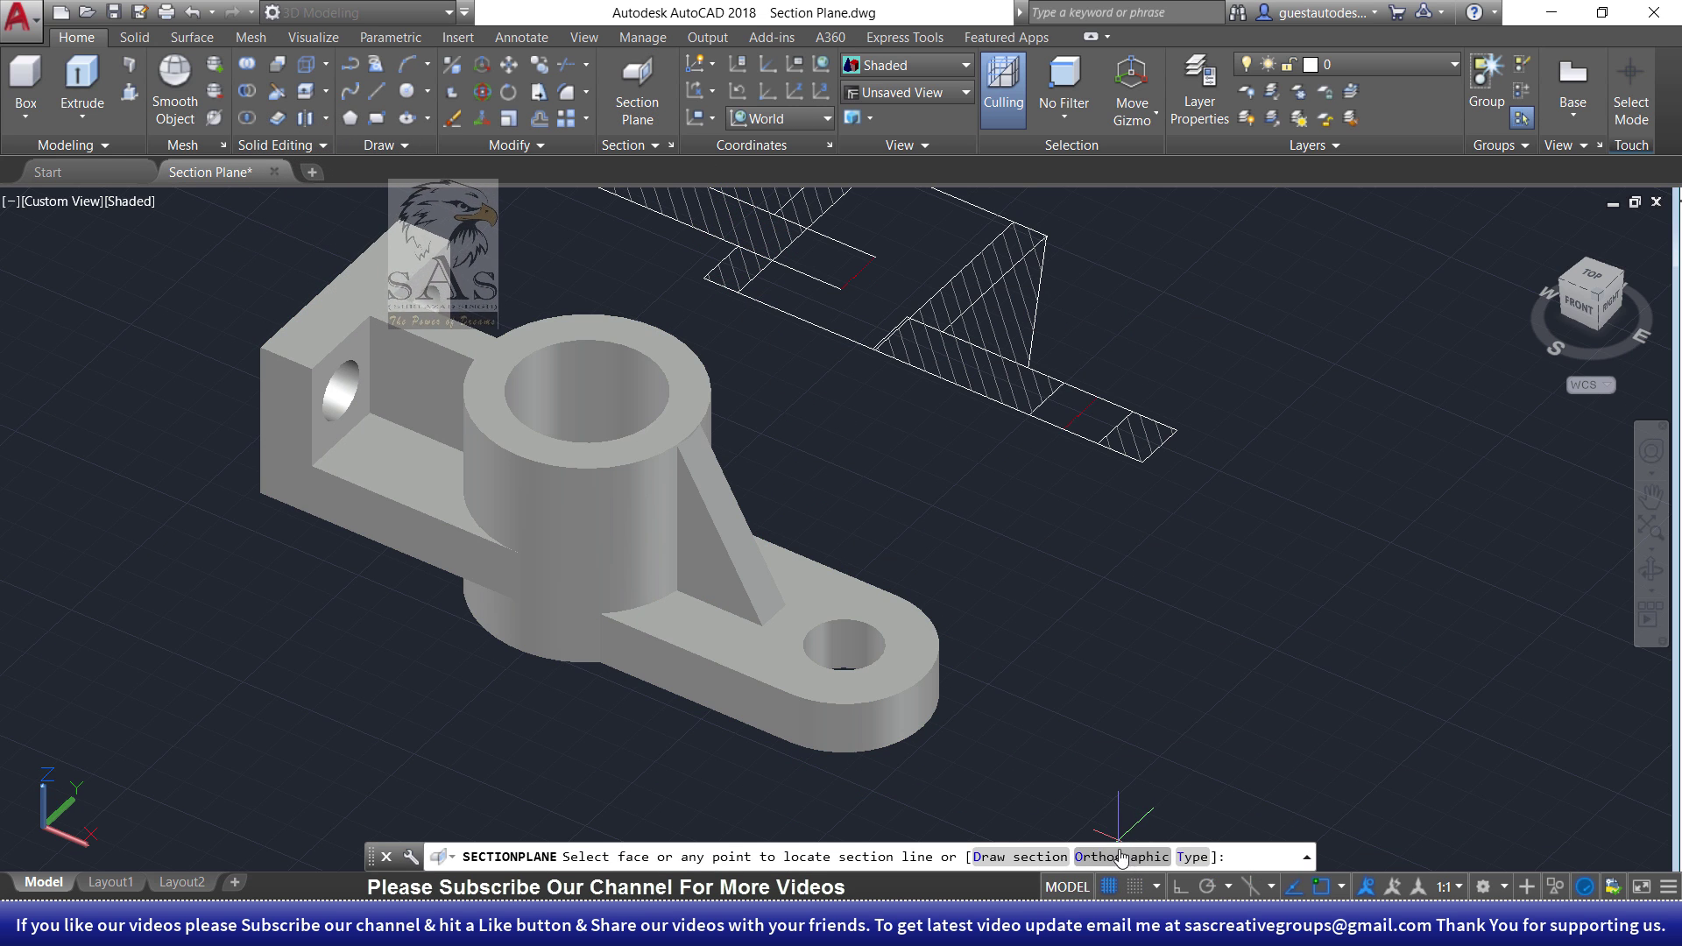
click(1121, 857)
click(733, 857)
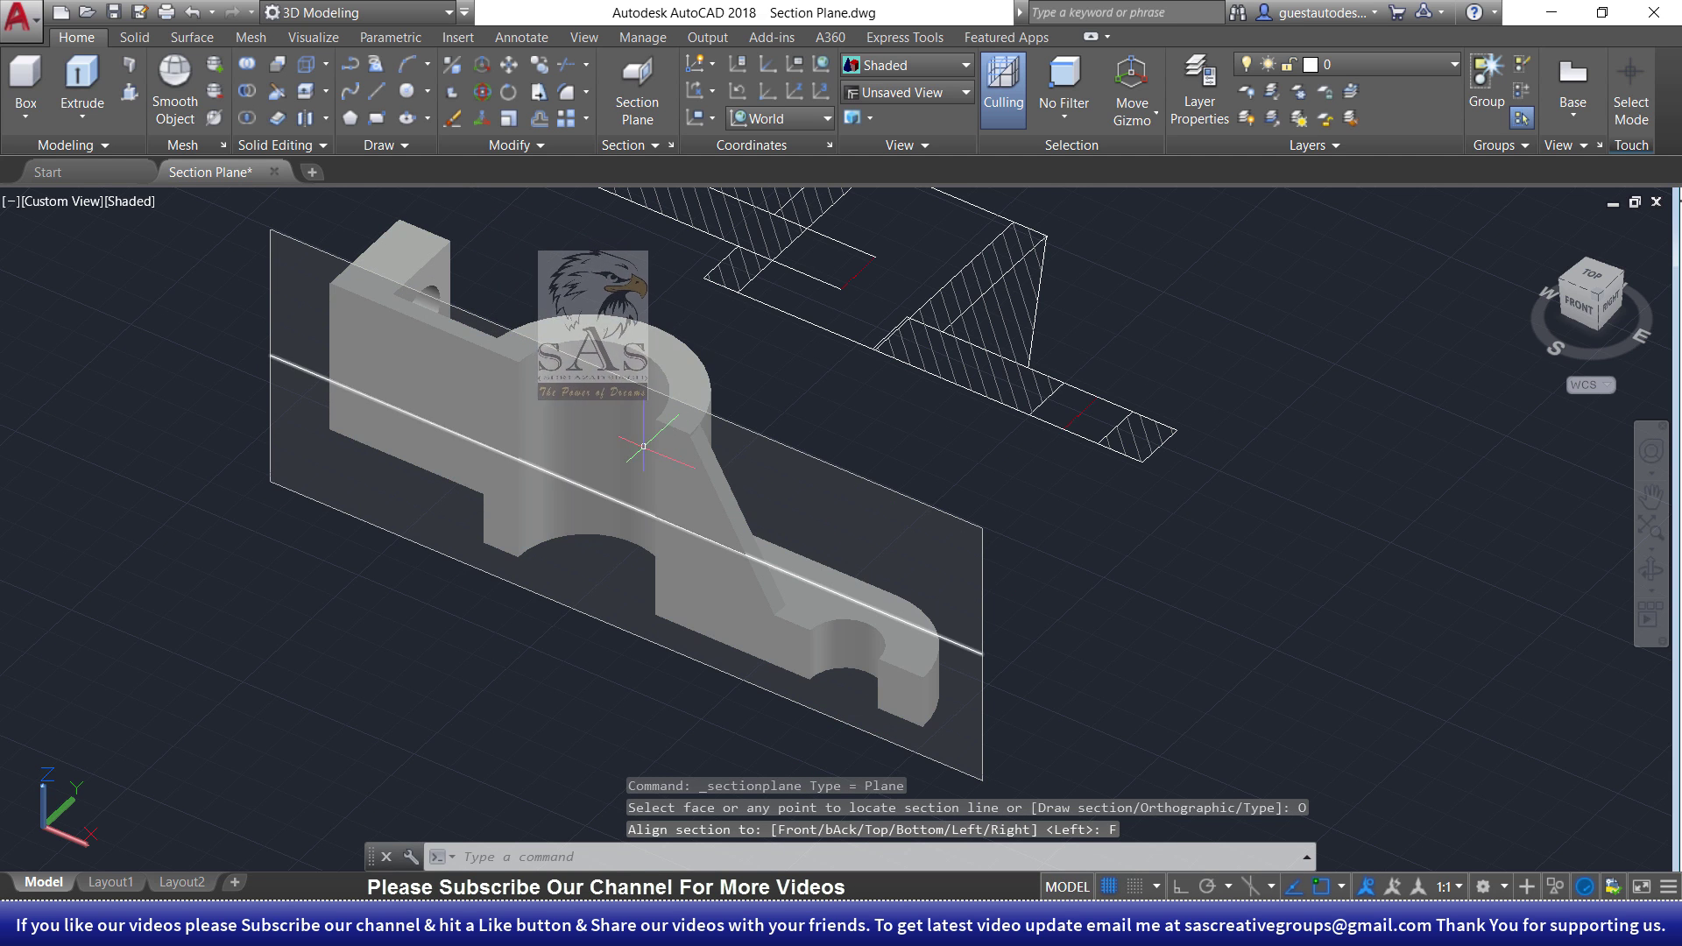
- Select the front section plane and stretch its bottom edge well below the bracket
click(1046, 505)
click(945, 552)
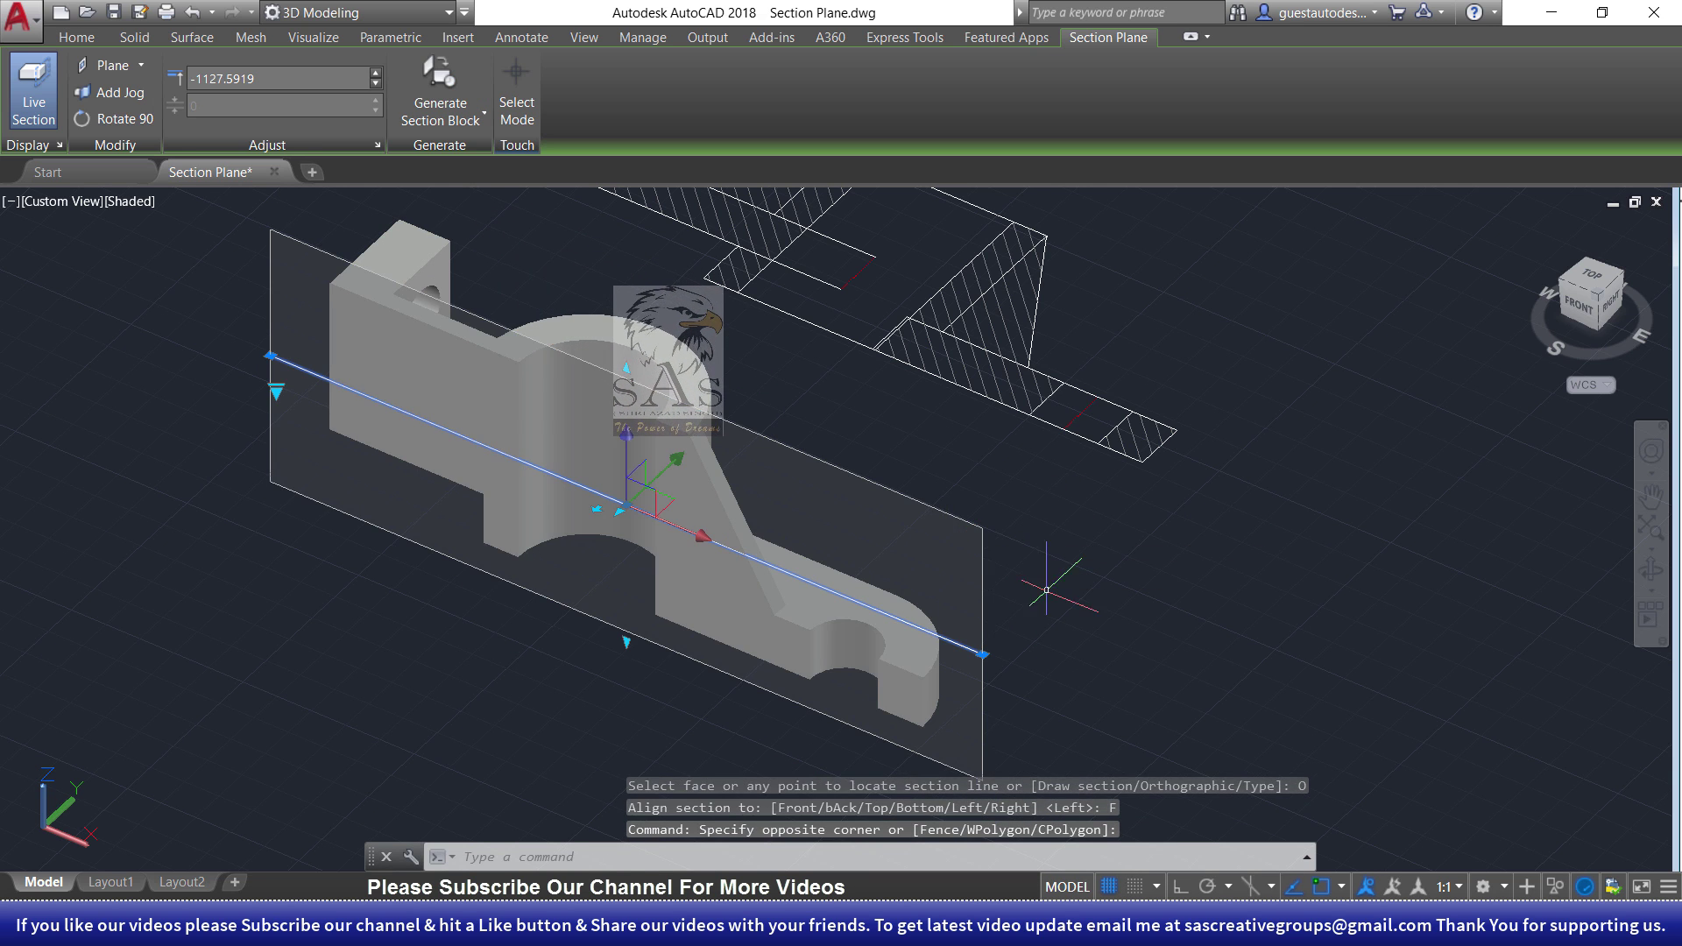
middle_drag(840, 618, 802, 544)
scroll(594, 552, up, 5)
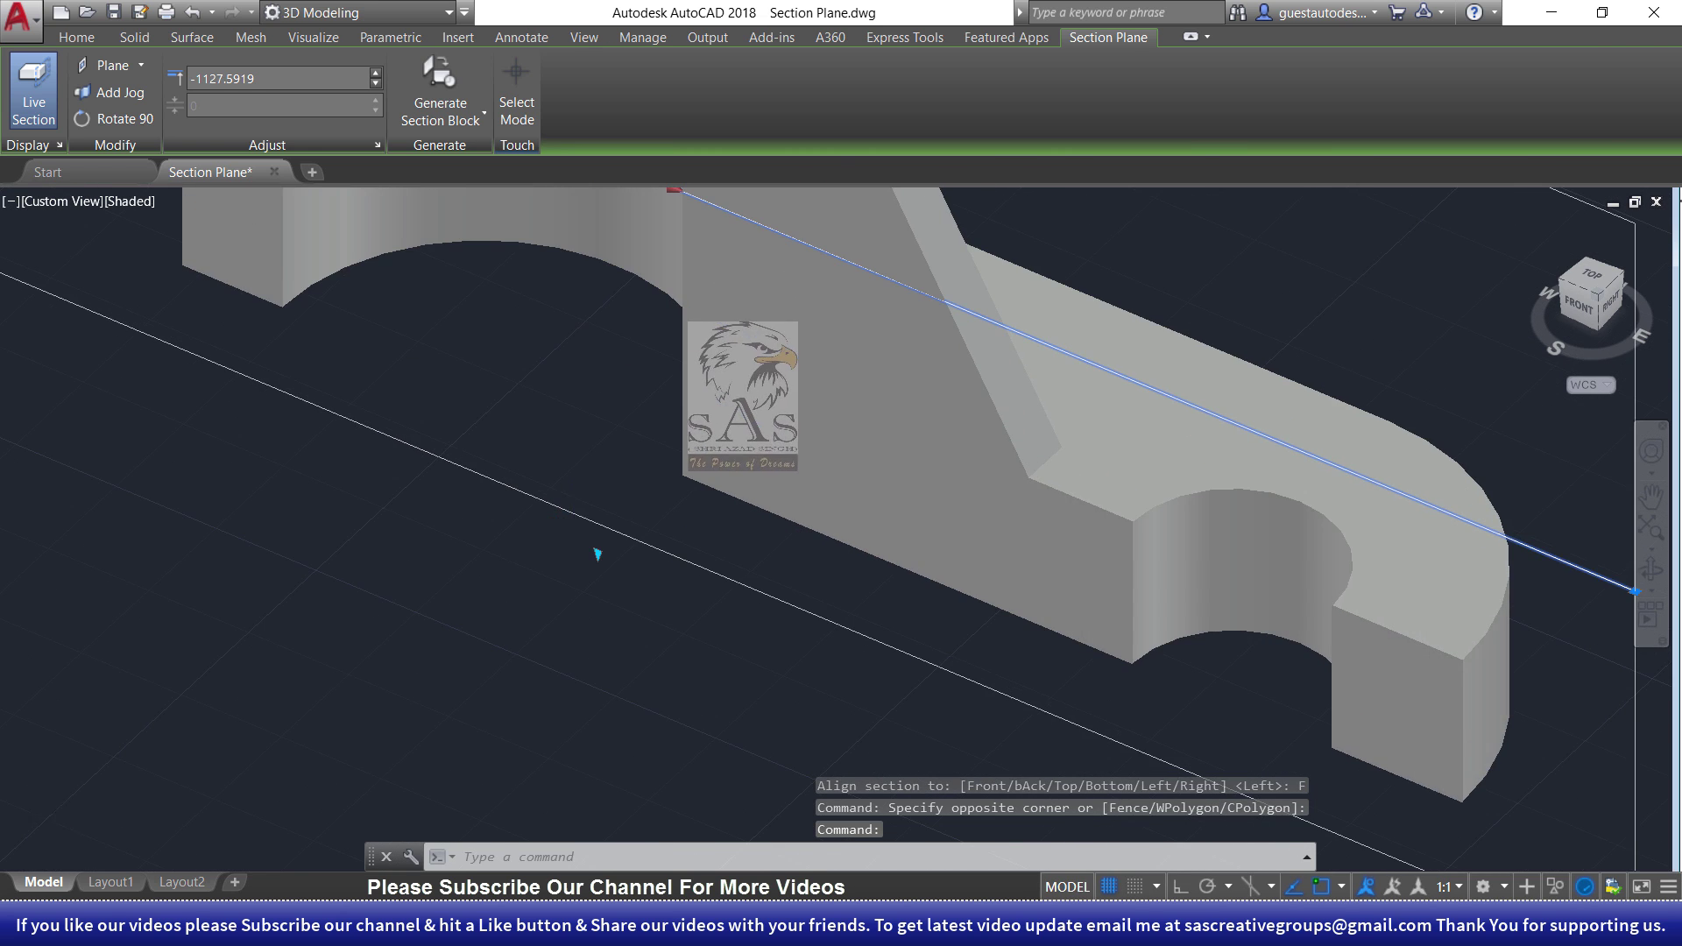
middle_drag(593, 552, 650, 653)
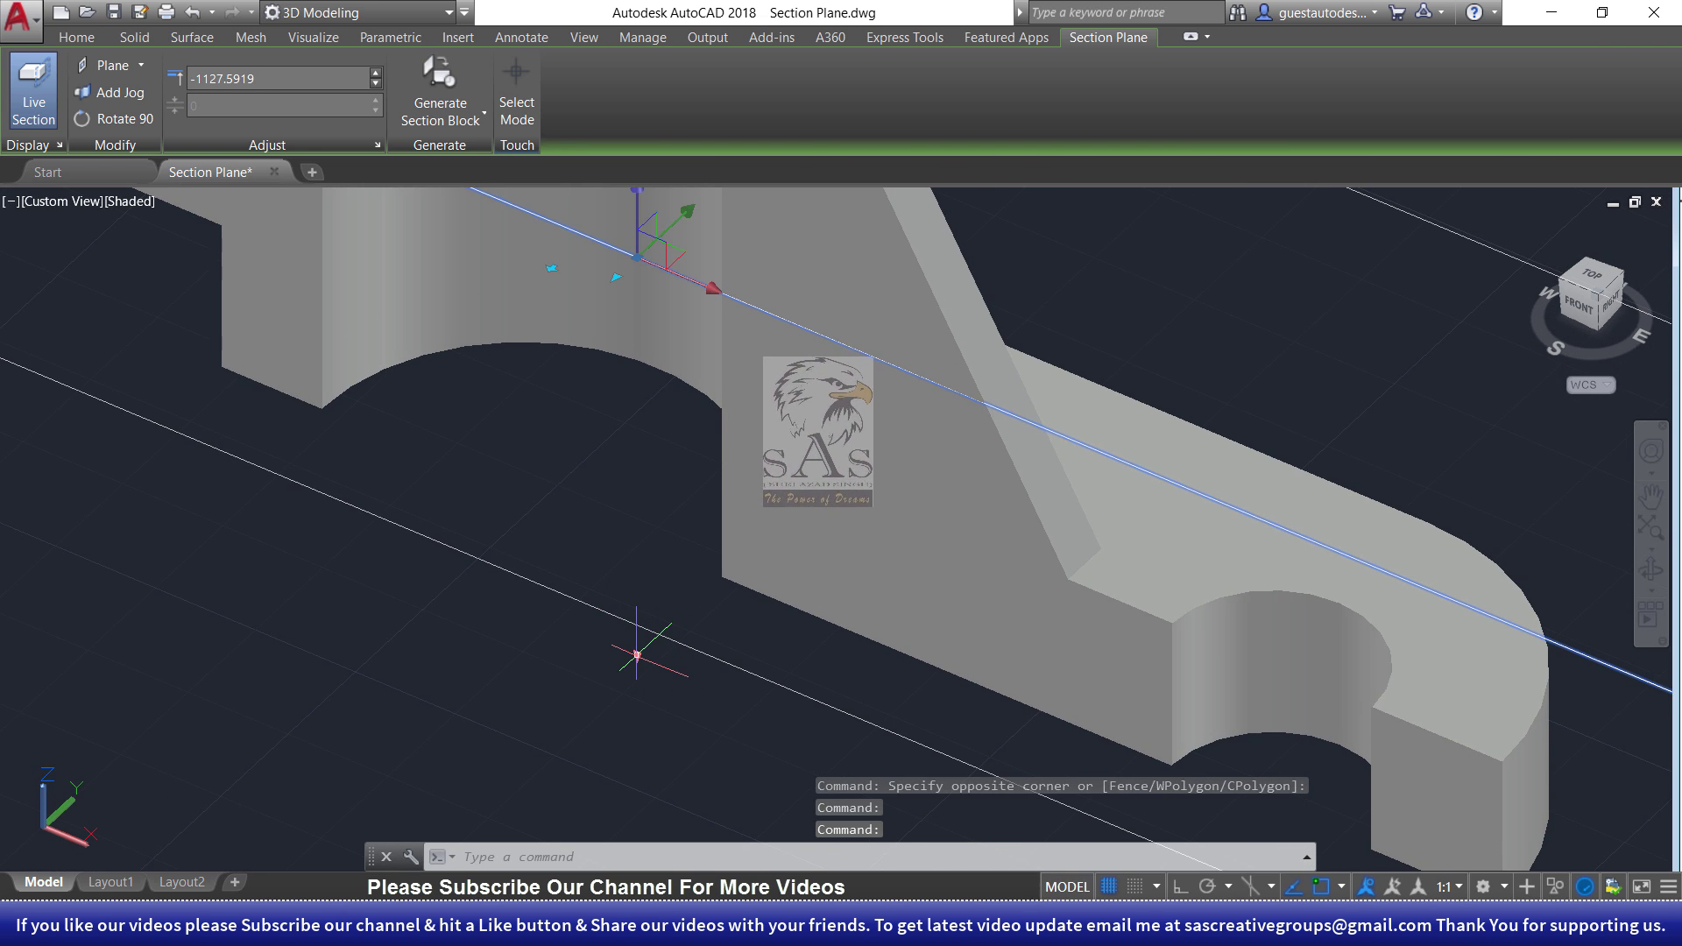
click(637, 654)
scroll(637, 655, down, 5)
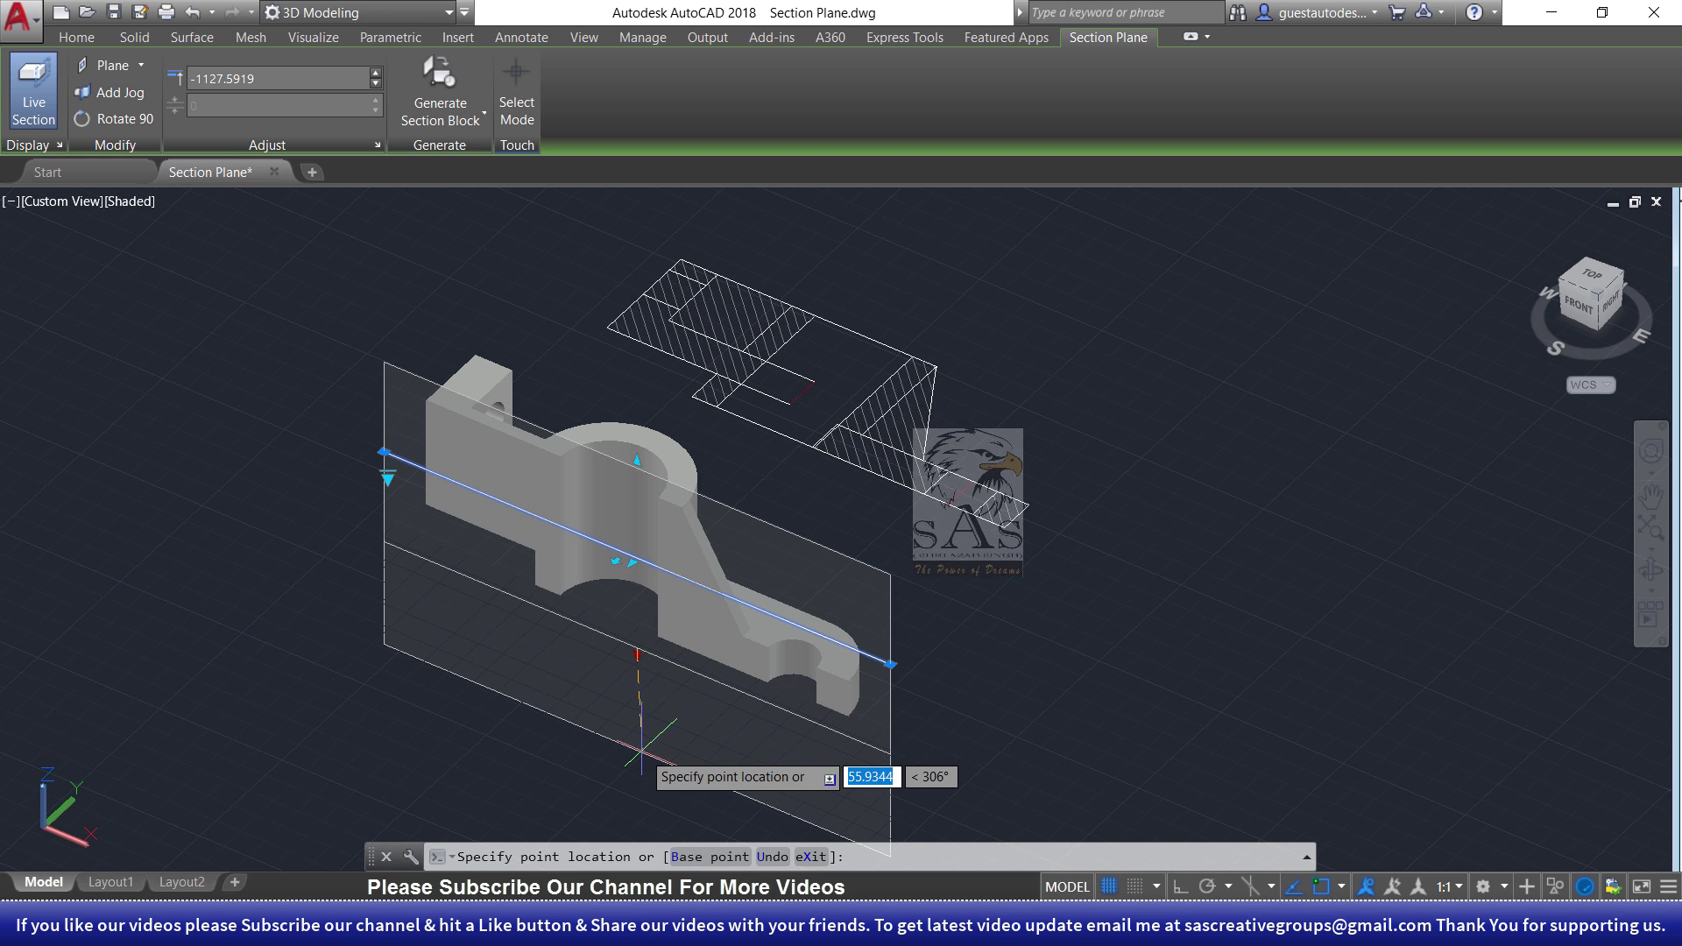
click(644, 745)
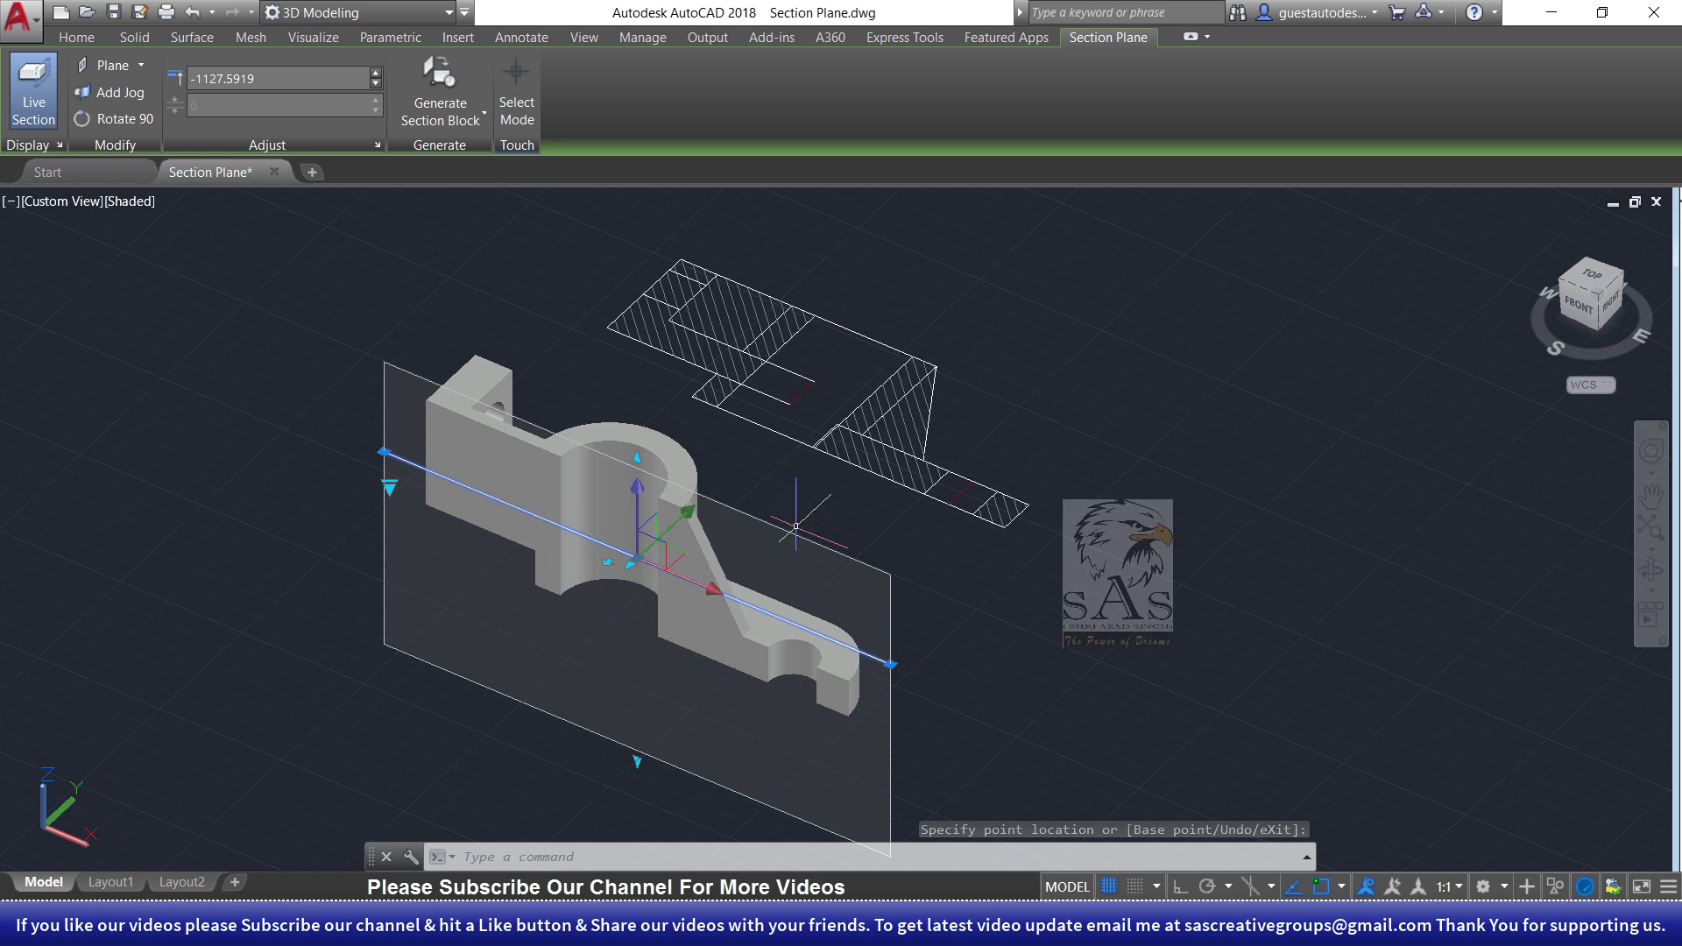
scroll(654, 567, up, 4)
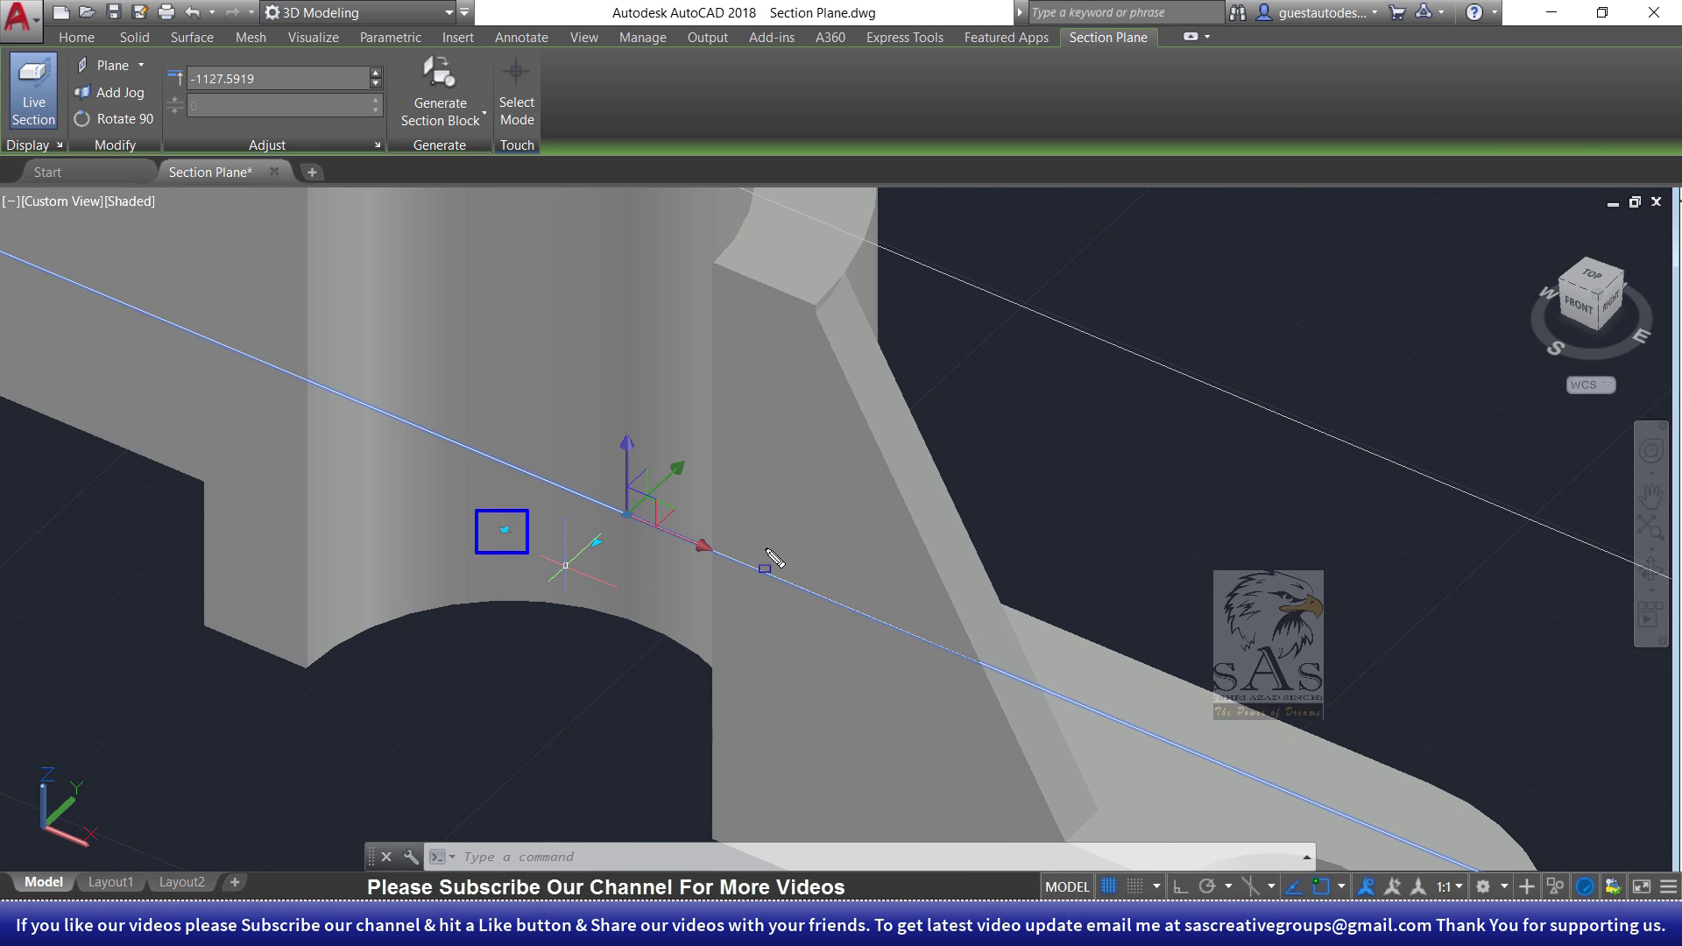
scroll(754, 539, down, 5)
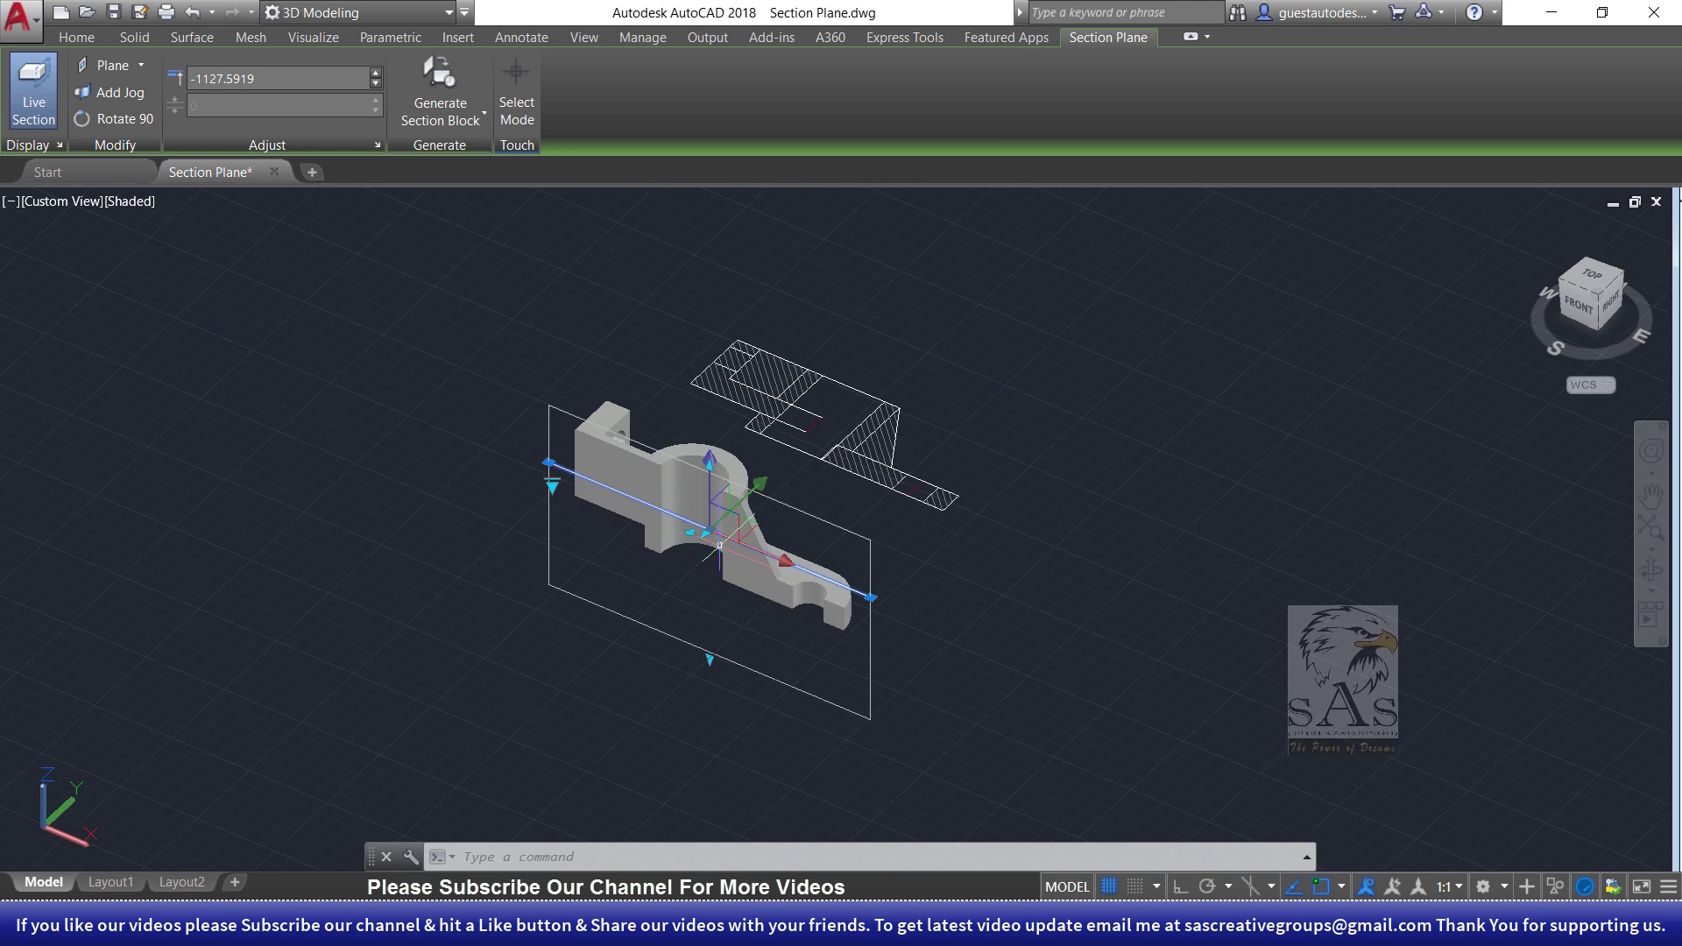
scroll(742, 531, up, 1)
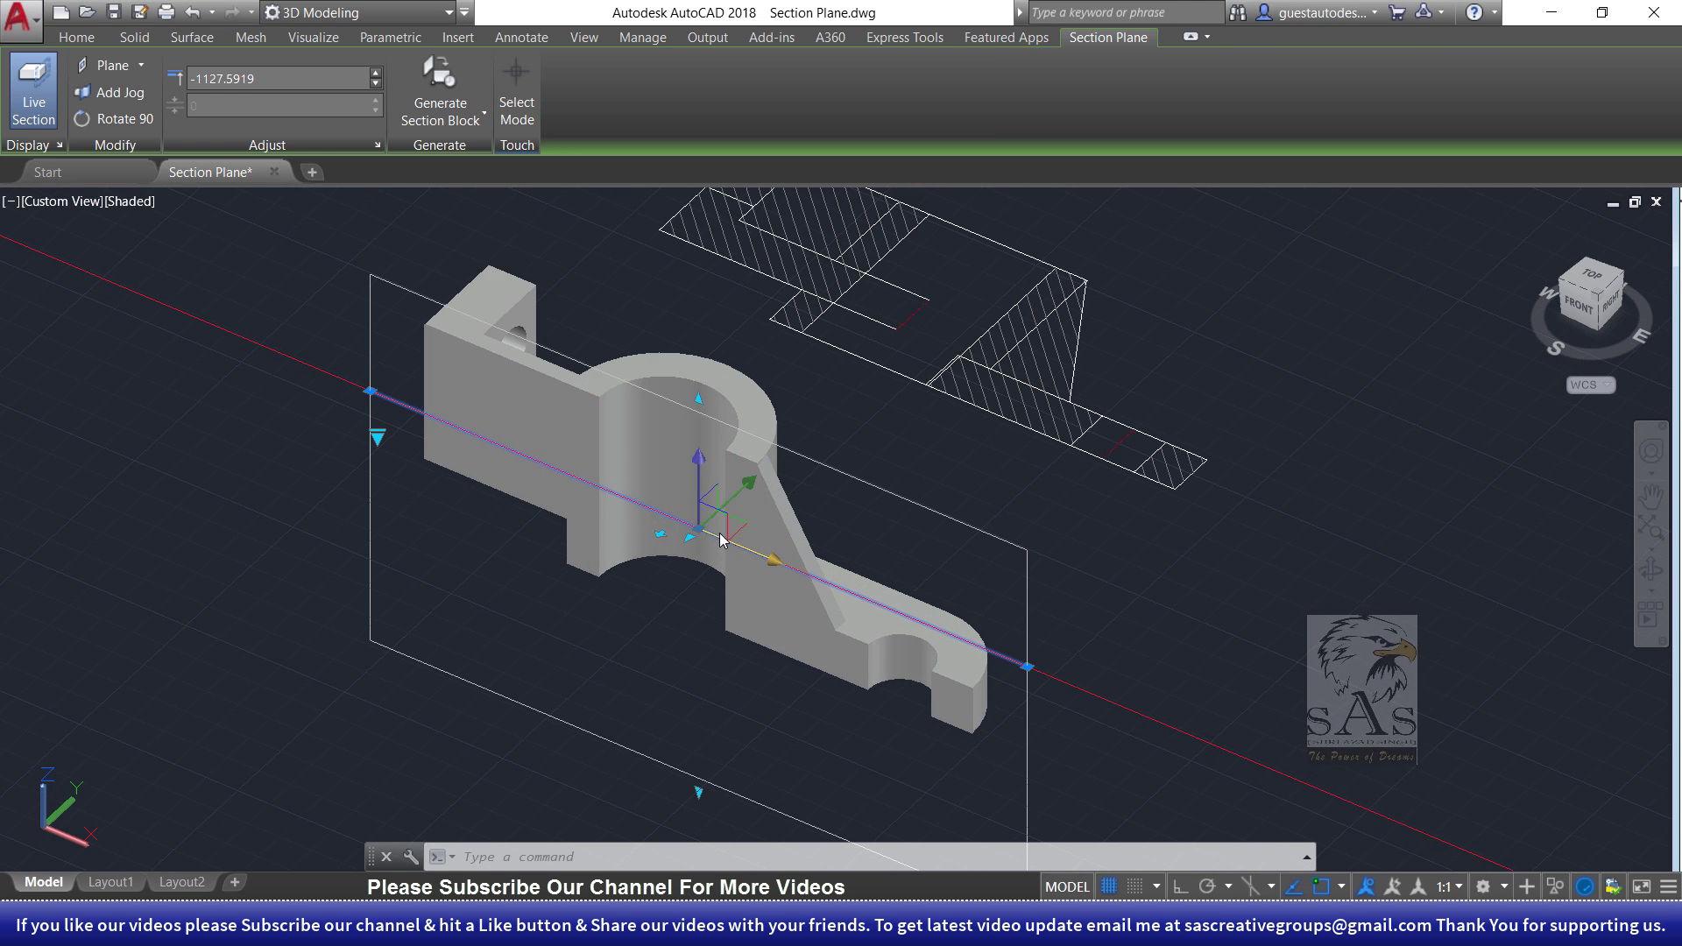
- Orbit and zoom around the bracket until the section plane is seen edge-on
click(660, 534)
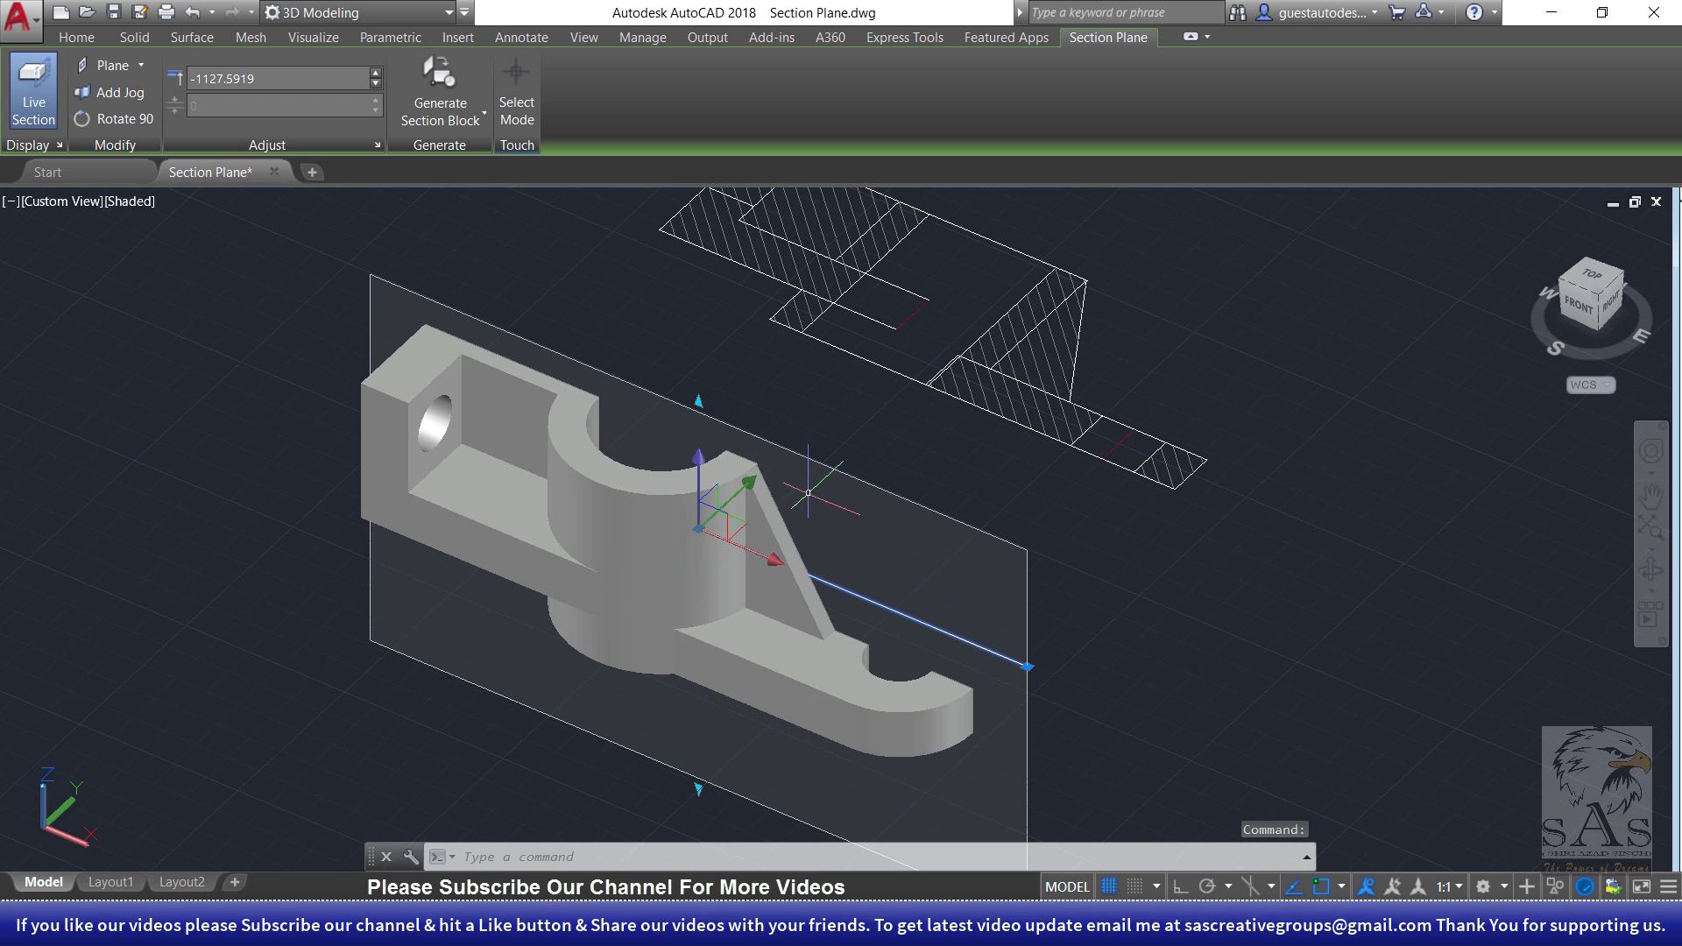
mouse_move(659, 534)
shift+middle_down()
mouse_move(976, 687)
mouse_move(1139, 701)
shift+middle_up()
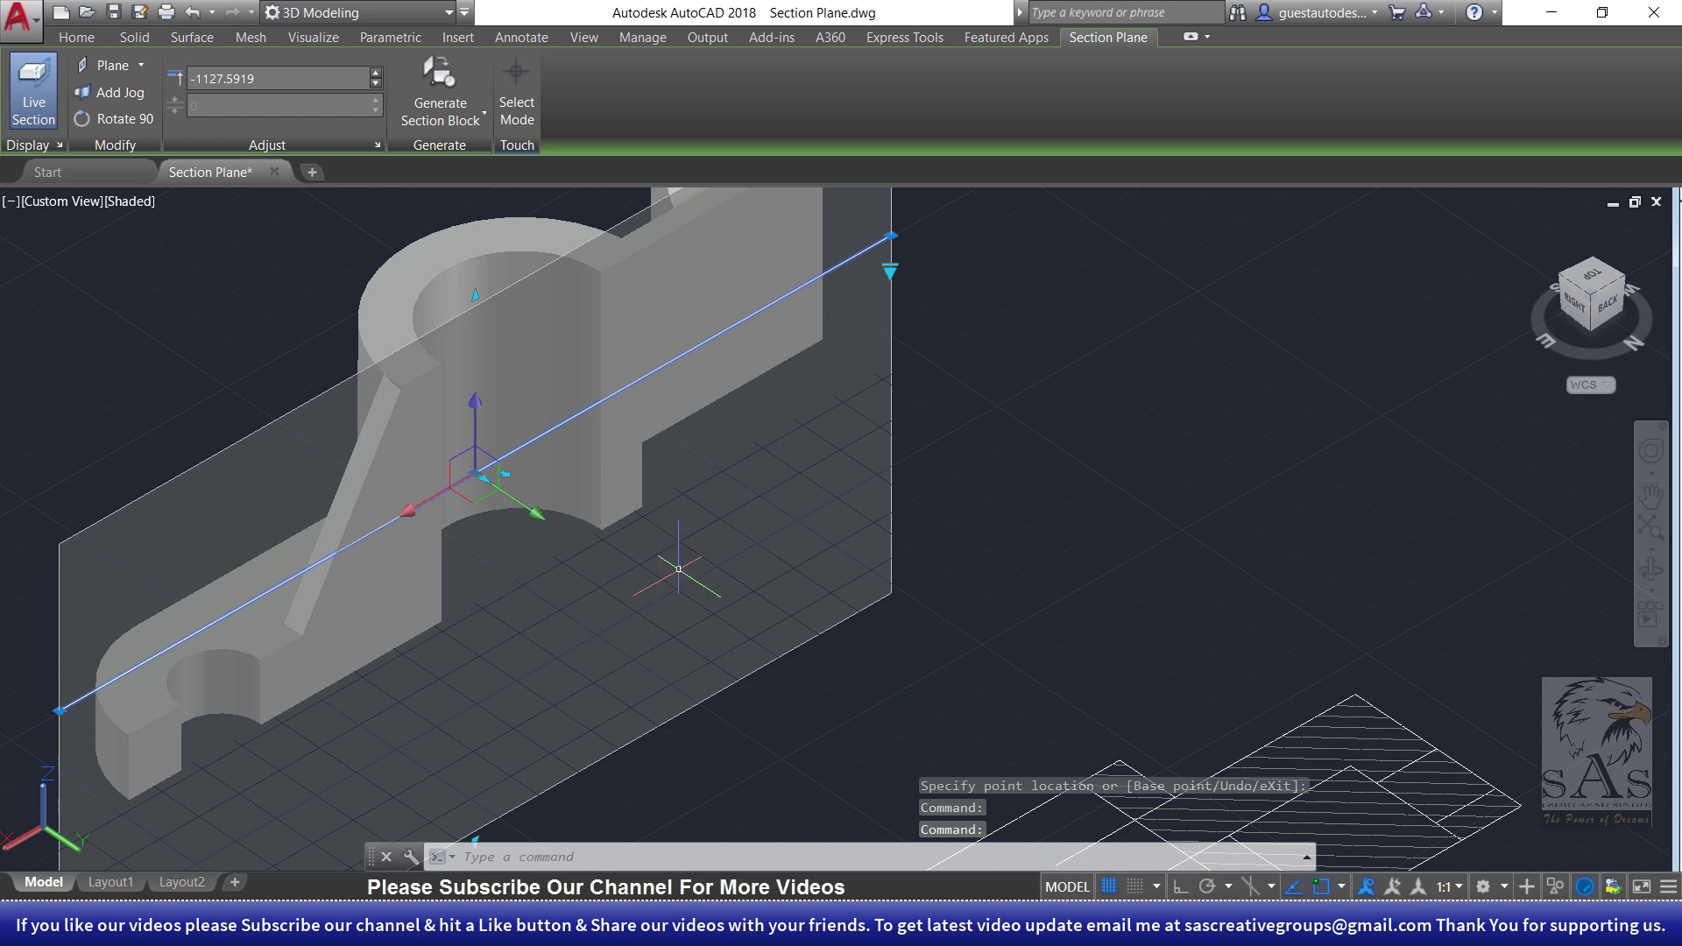
shift+middle_drag(876, 649, 733, 702)
scroll(488, 464, up, 5)
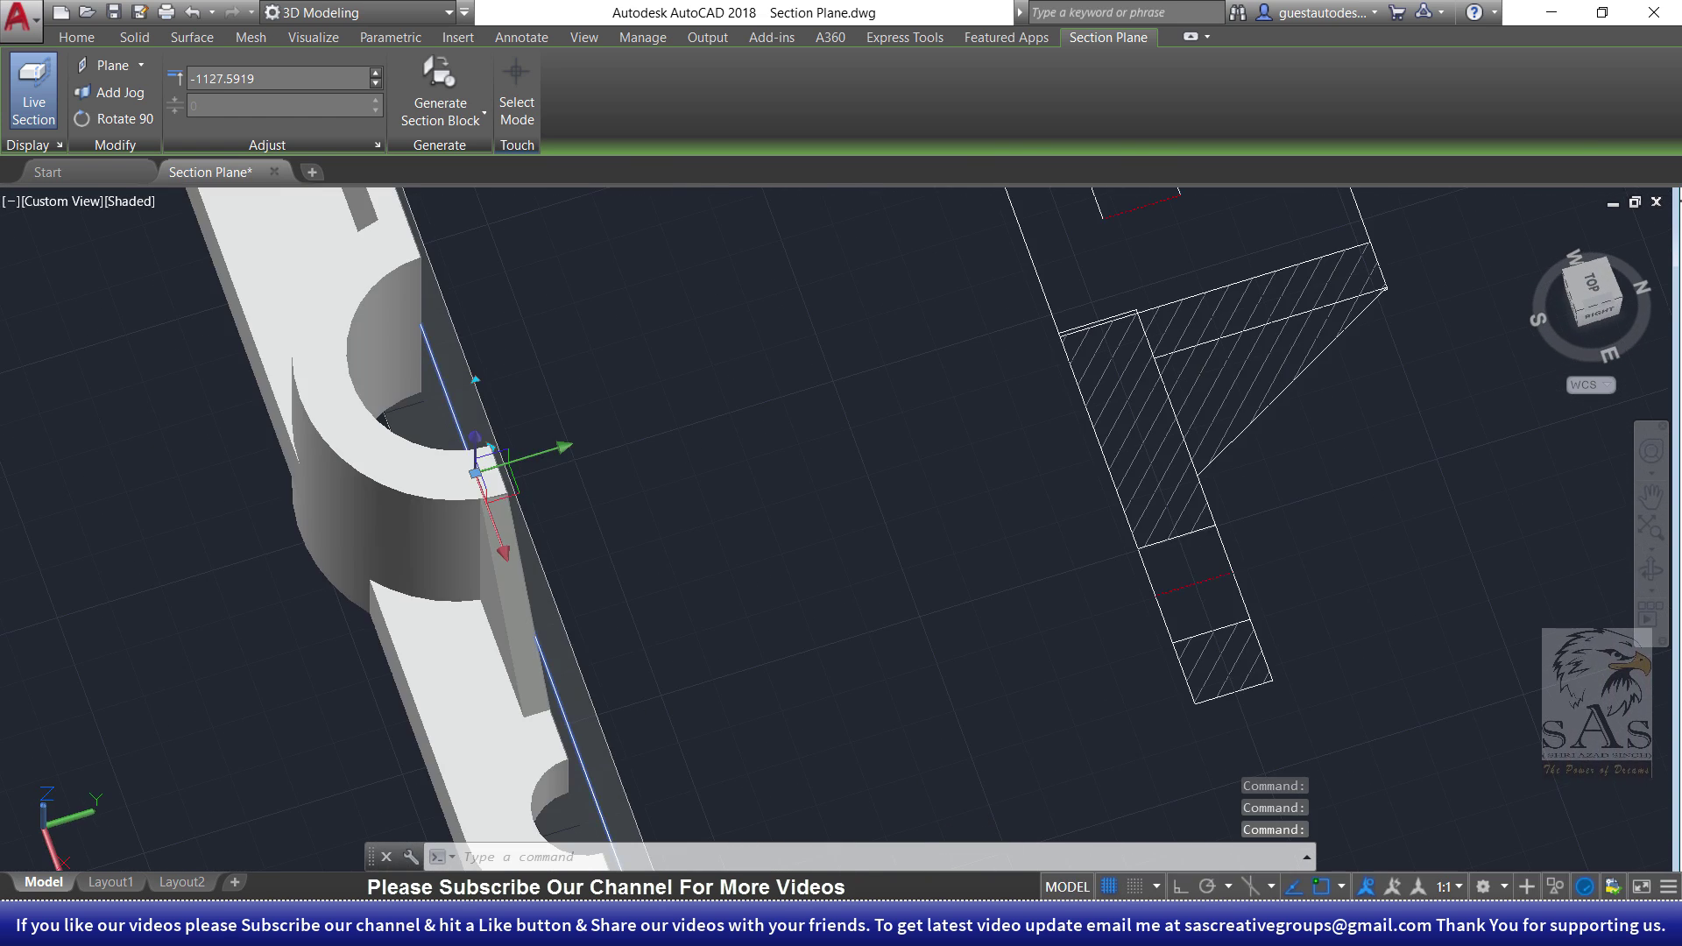
scroll(438, 447, up, 3)
mouse_move(428, 446)
shift+middle_down()
mouse_move(394, 407)
mouse_move(908, 498)
shift+middle_up()
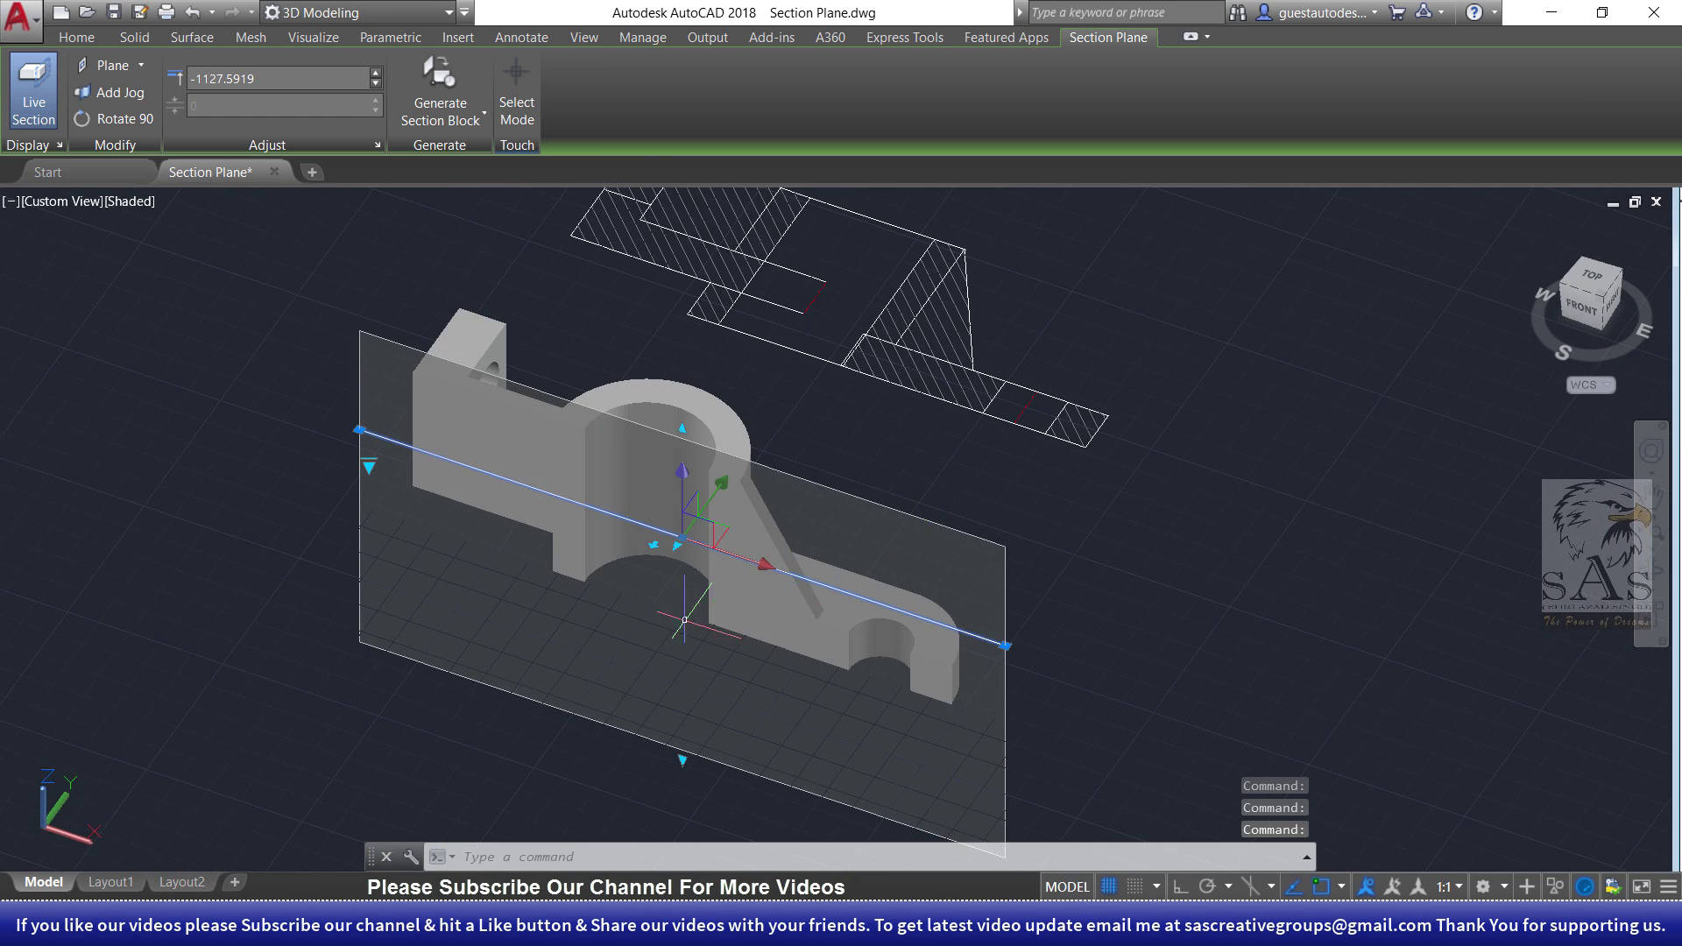
scroll(649, 548, up, 1)
scroll(646, 546, up, 4)
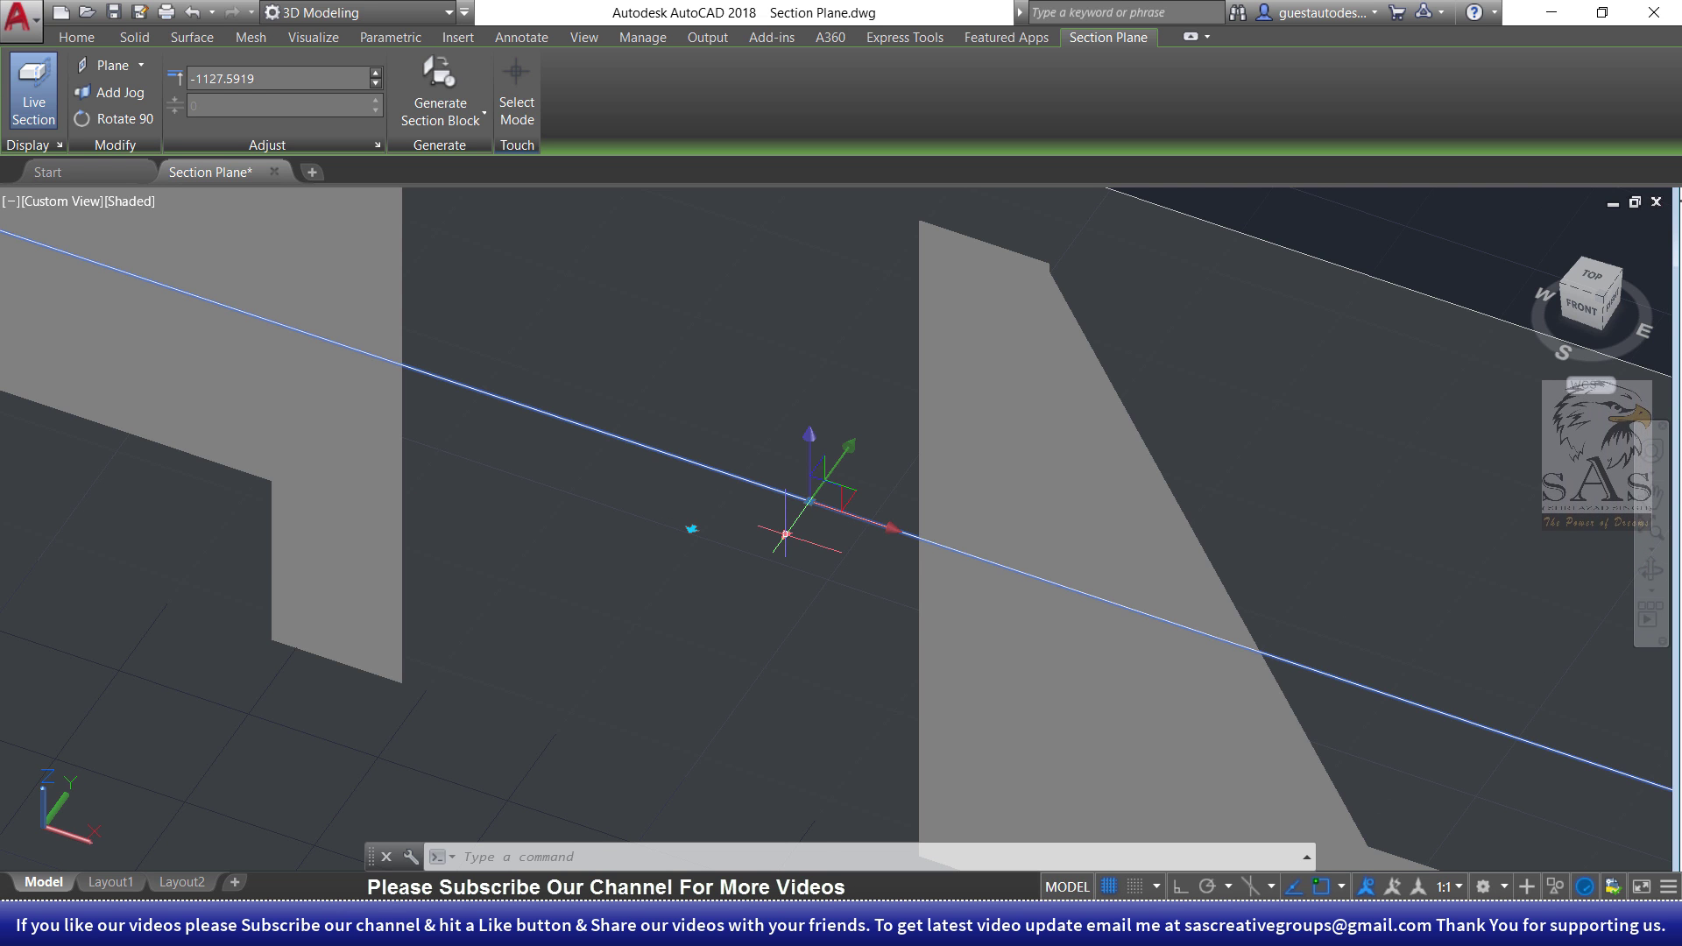
click(786, 534)
scroll(786, 534, down, 4)
scroll(786, 534, down, 4)
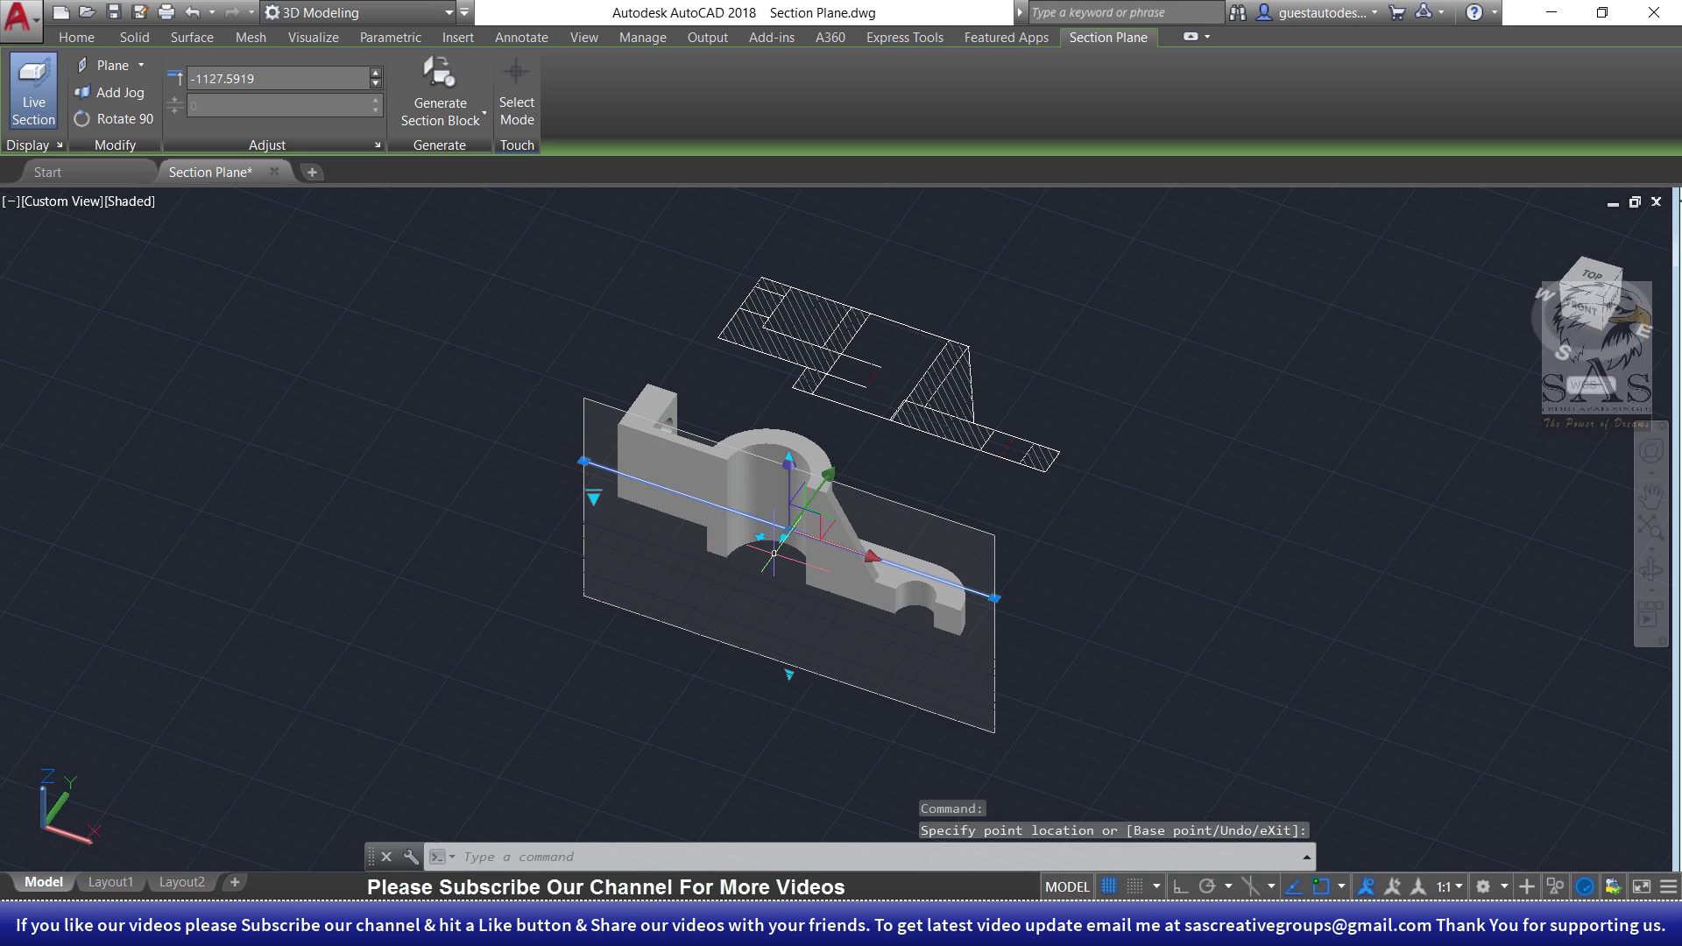
scroll(786, 534, up, 3)
mouse_move(786, 533)
shift+middle_down()
mouse_move(783, 609)
mouse_move(780, 522)
shift+middle_up()
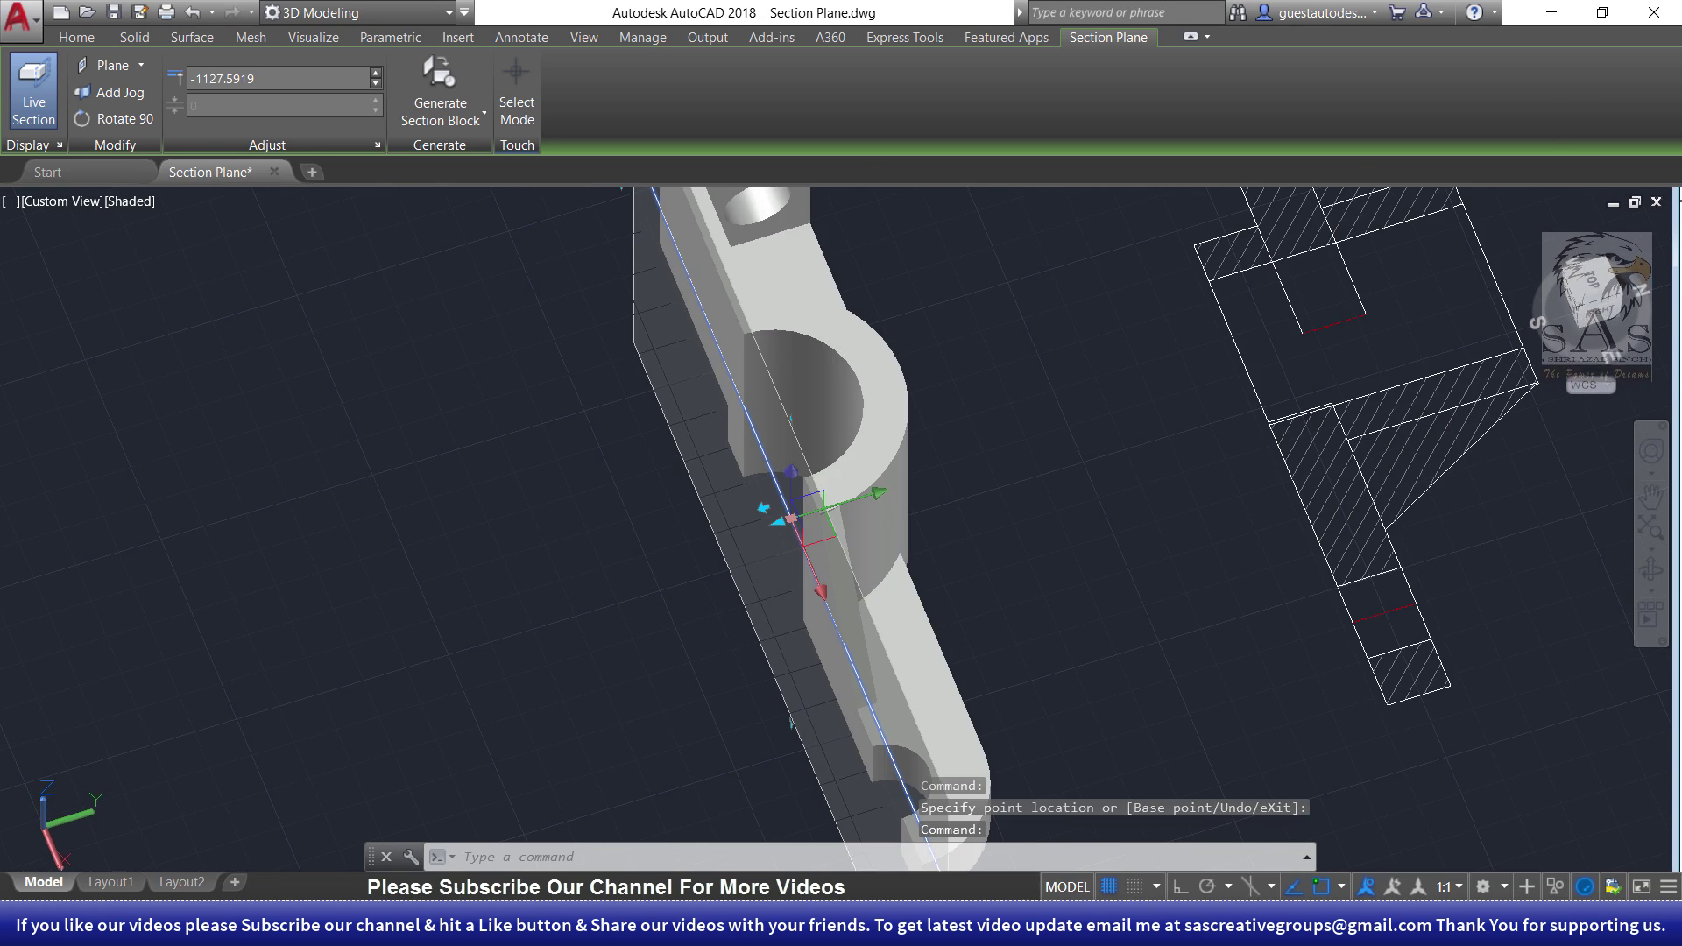
- Turn object snapping off and move the section plane slightly to a new point
click(780, 522)
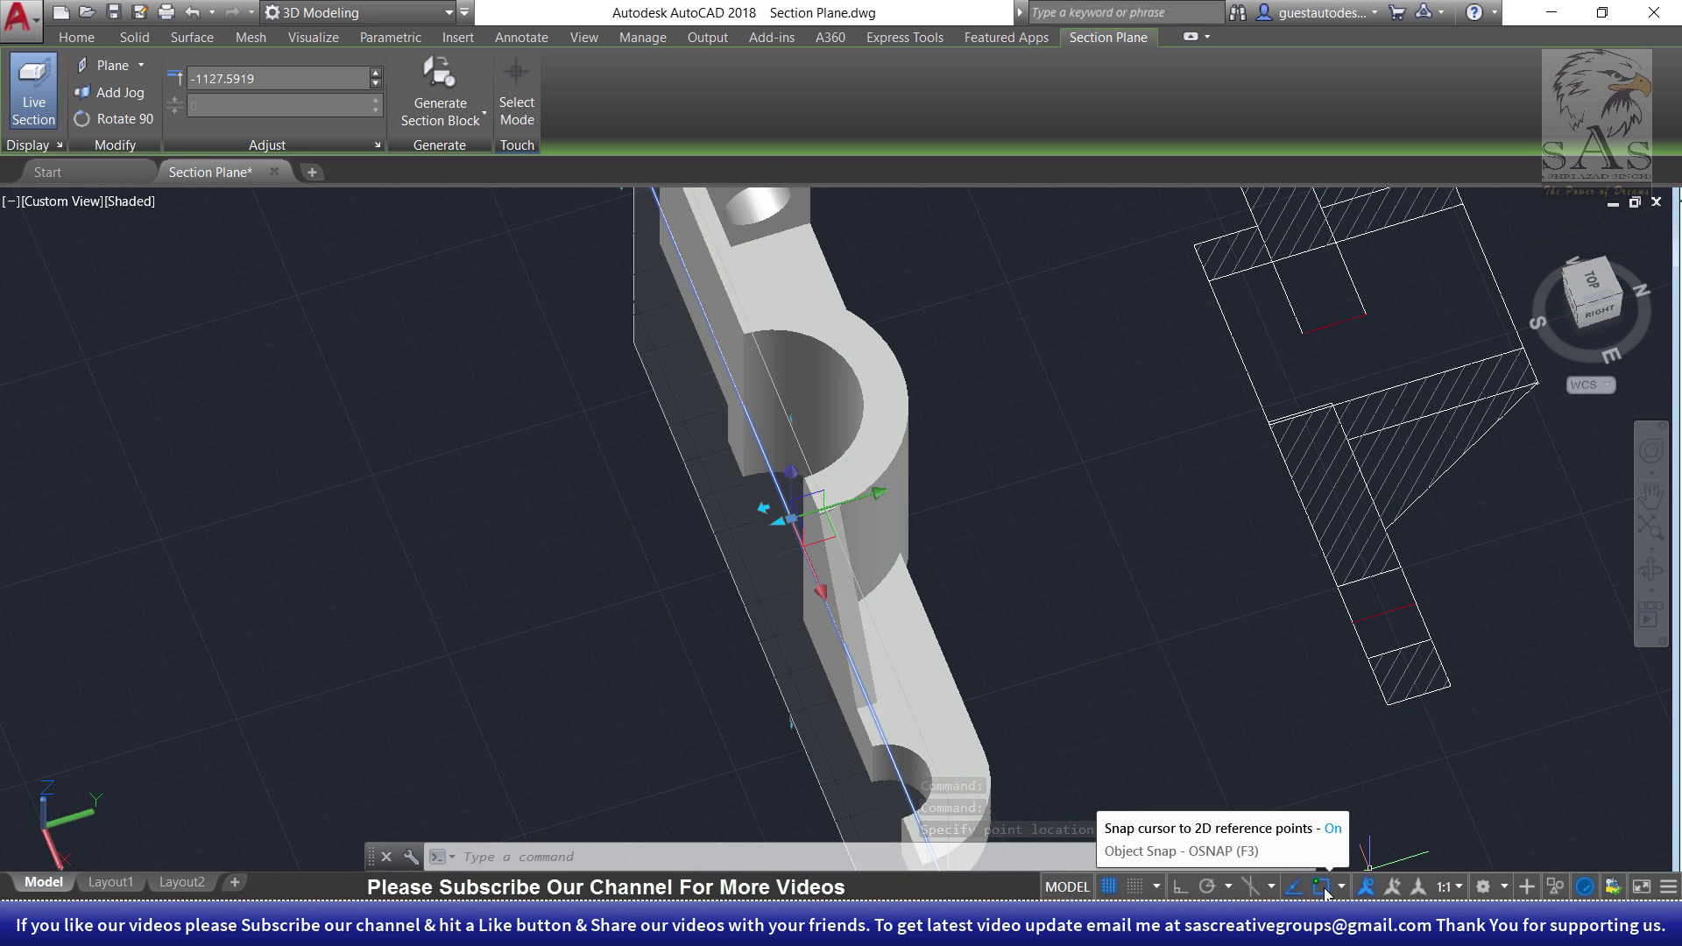
click(1323, 888)
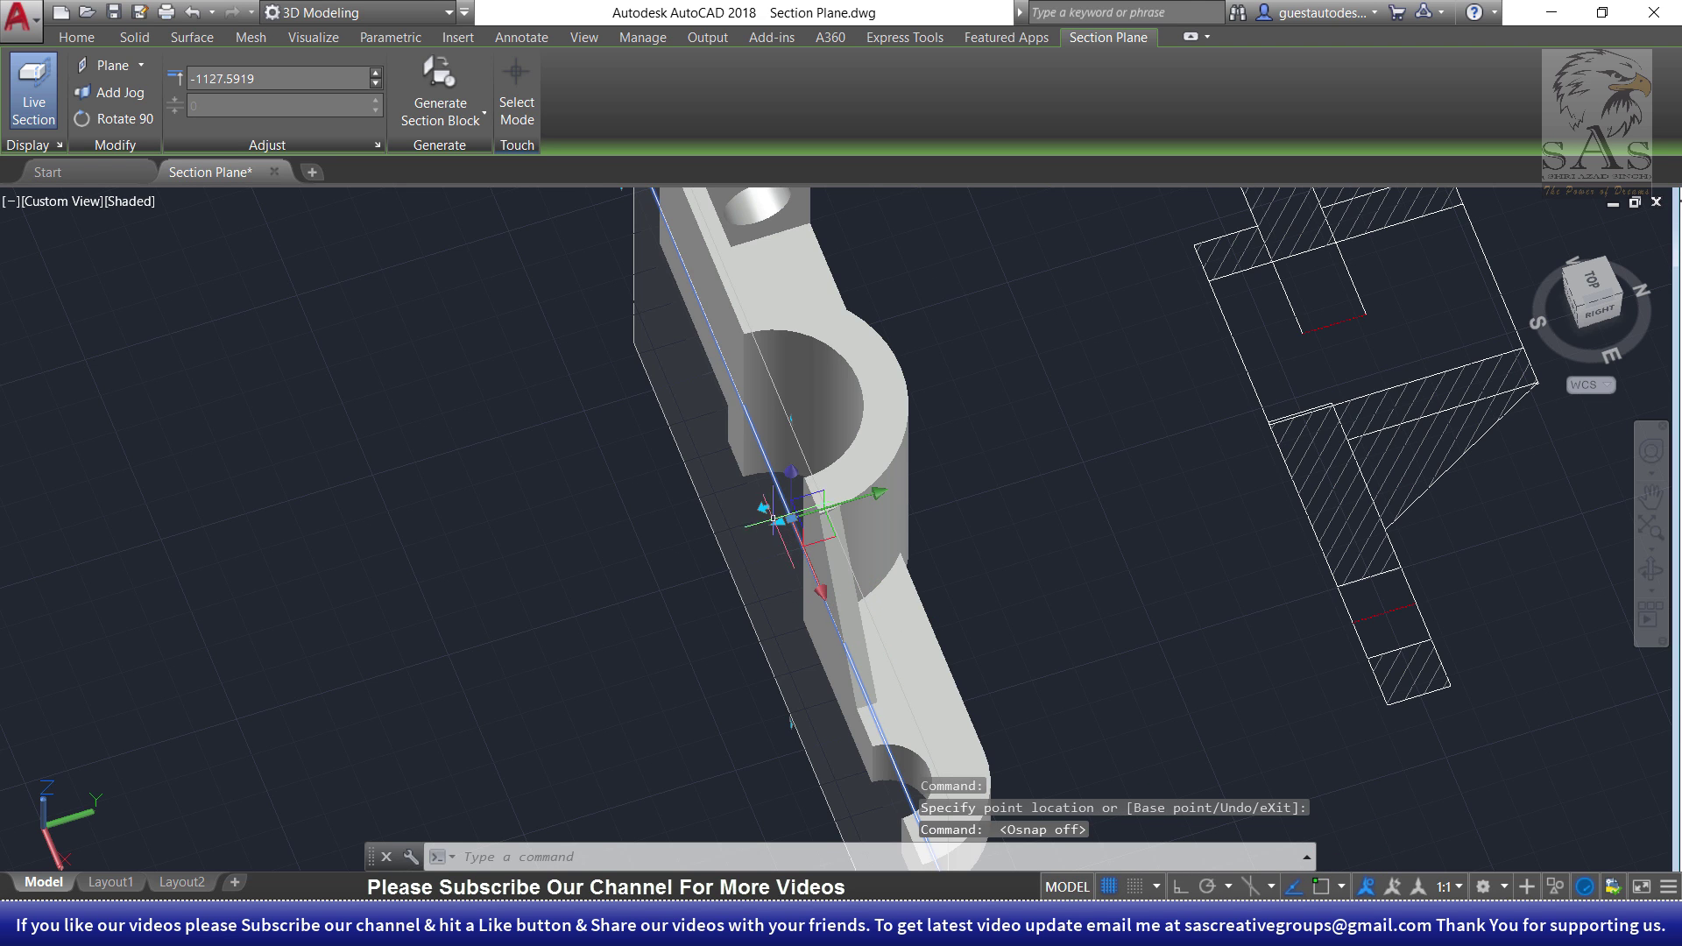
click(806, 552)
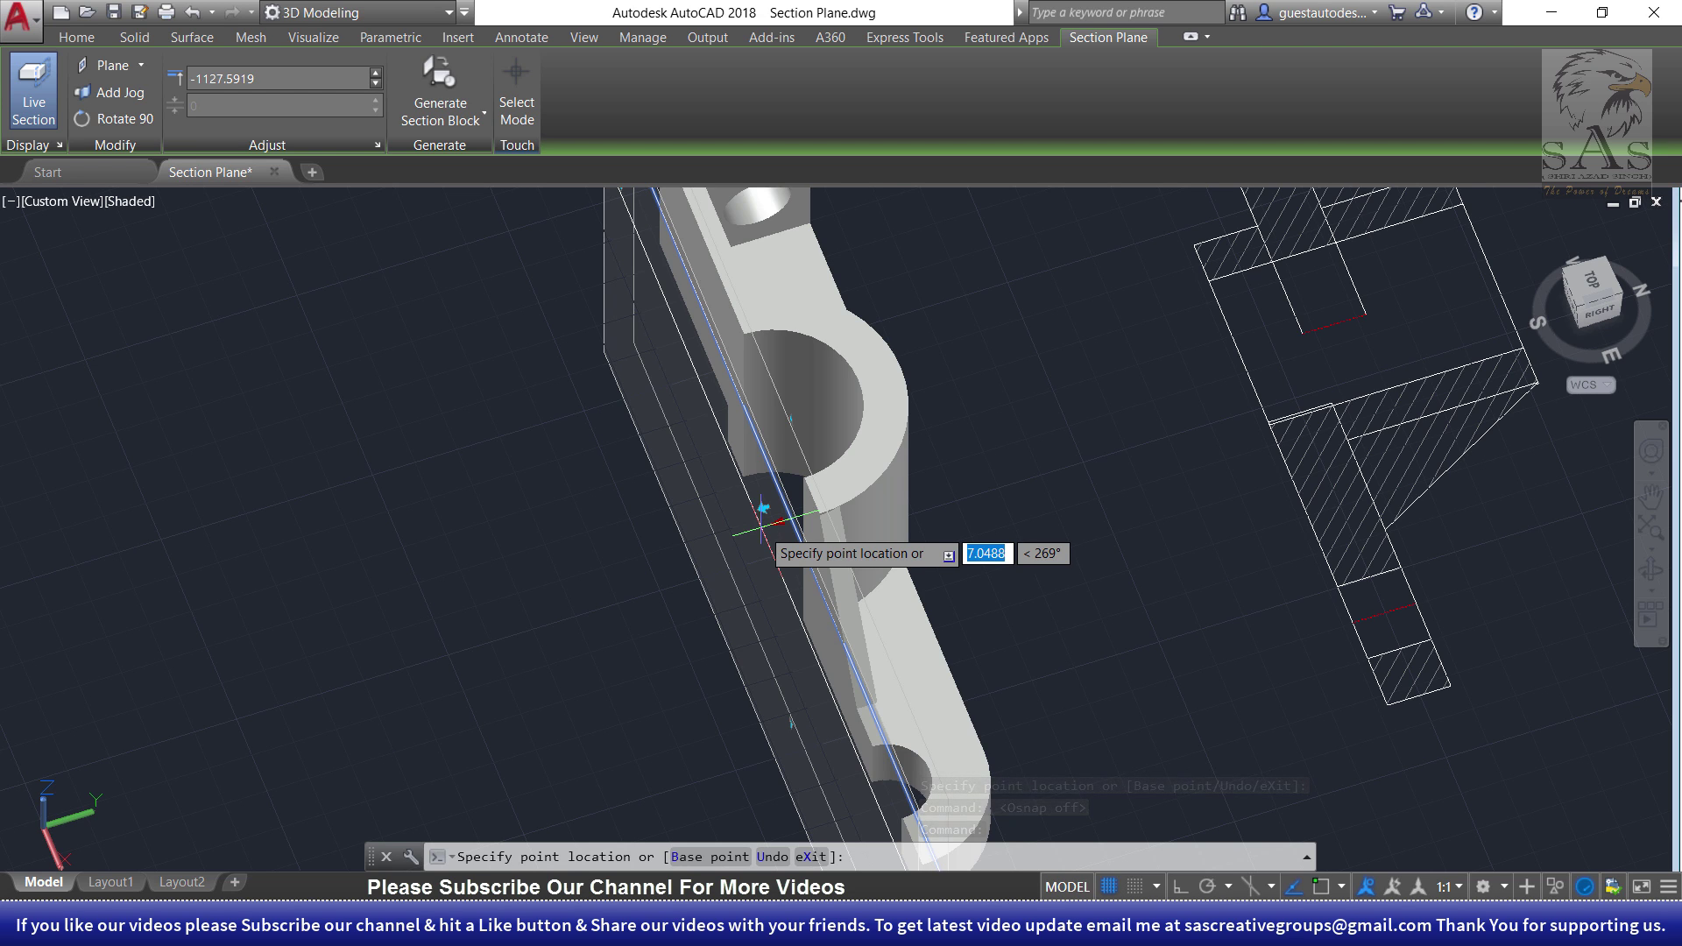
click(762, 528)
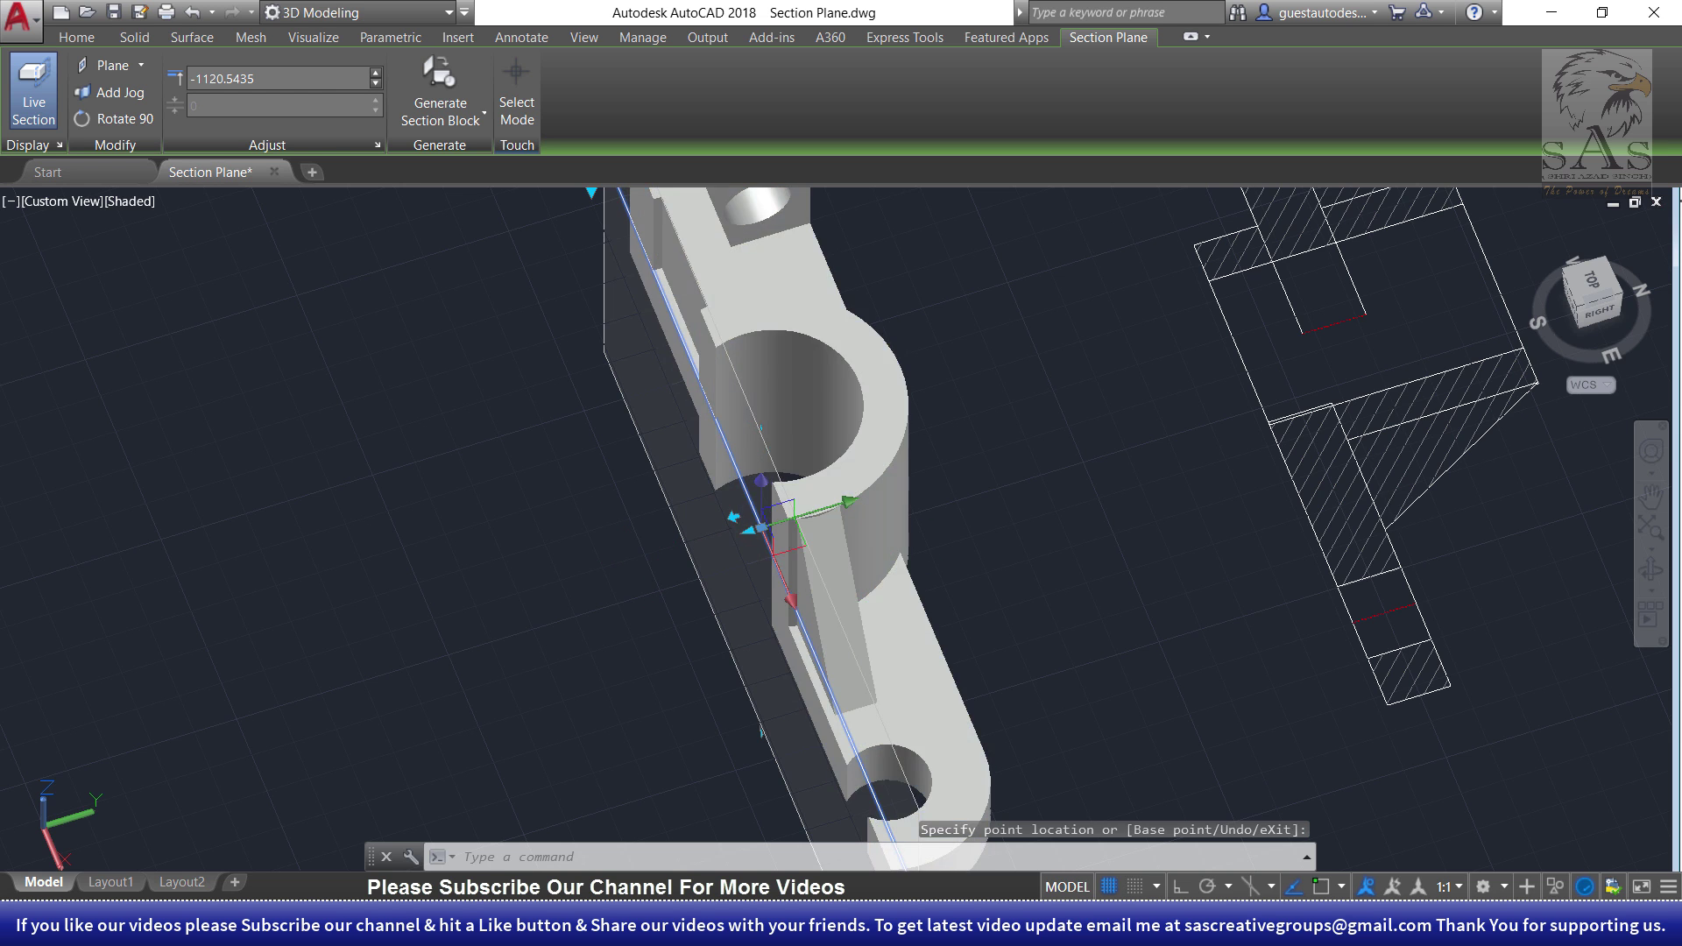
shift+middle_drag(763, 529, 804, 600)
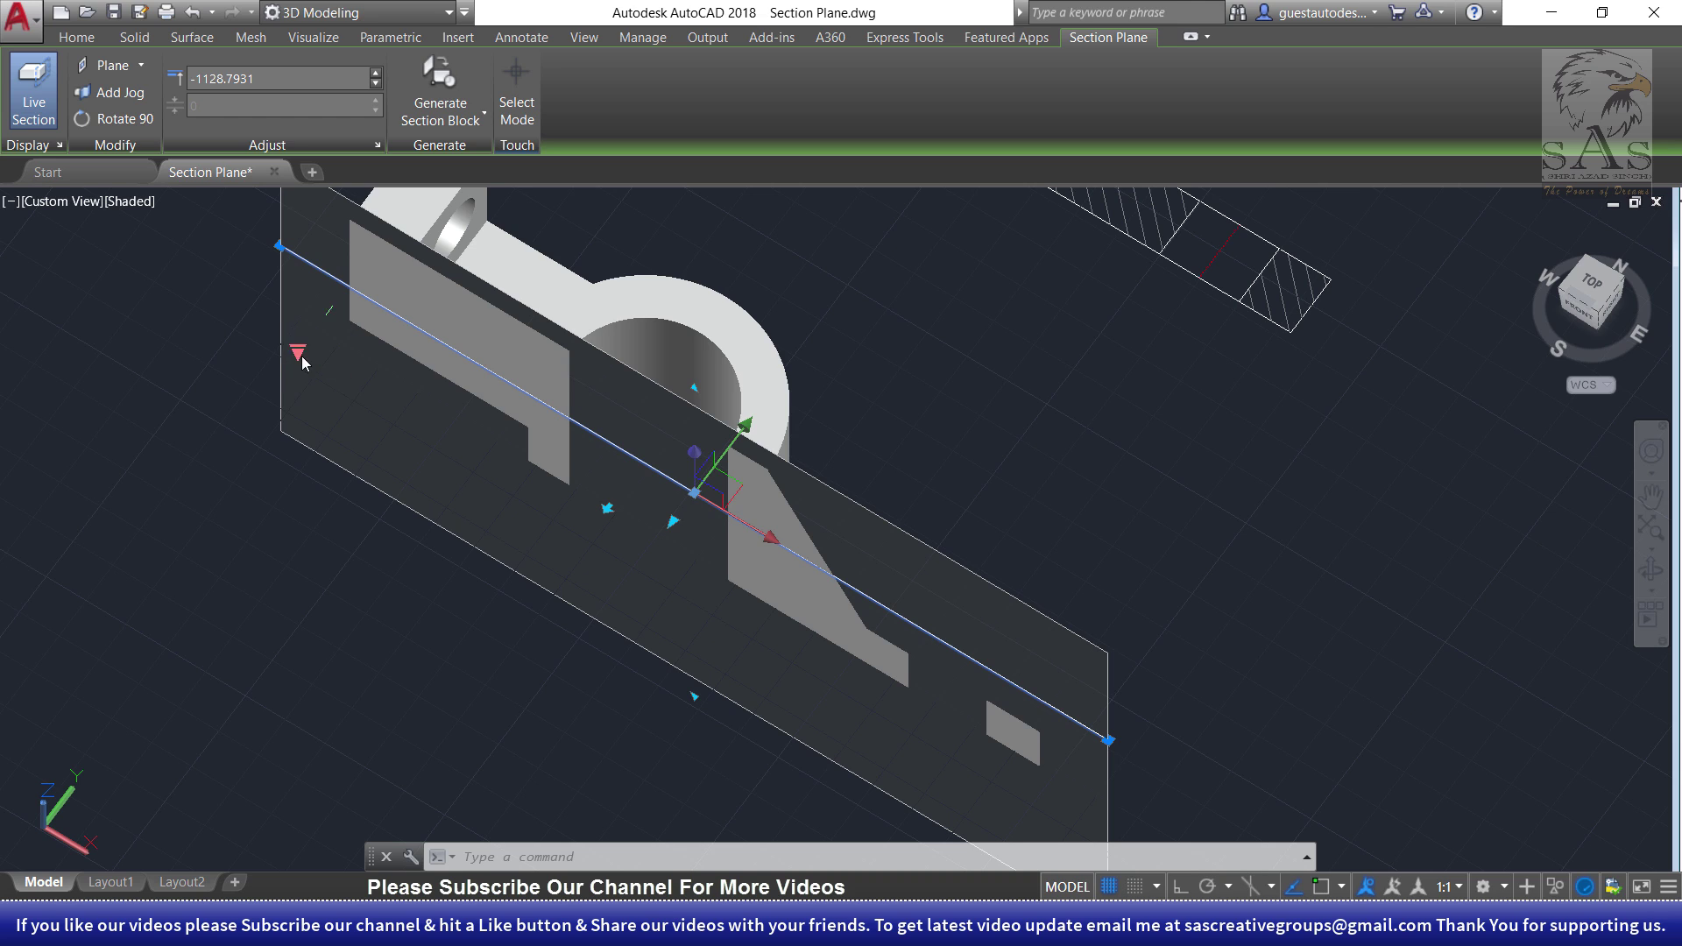
- Change the section type from Plane to Slice
click(299, 355)
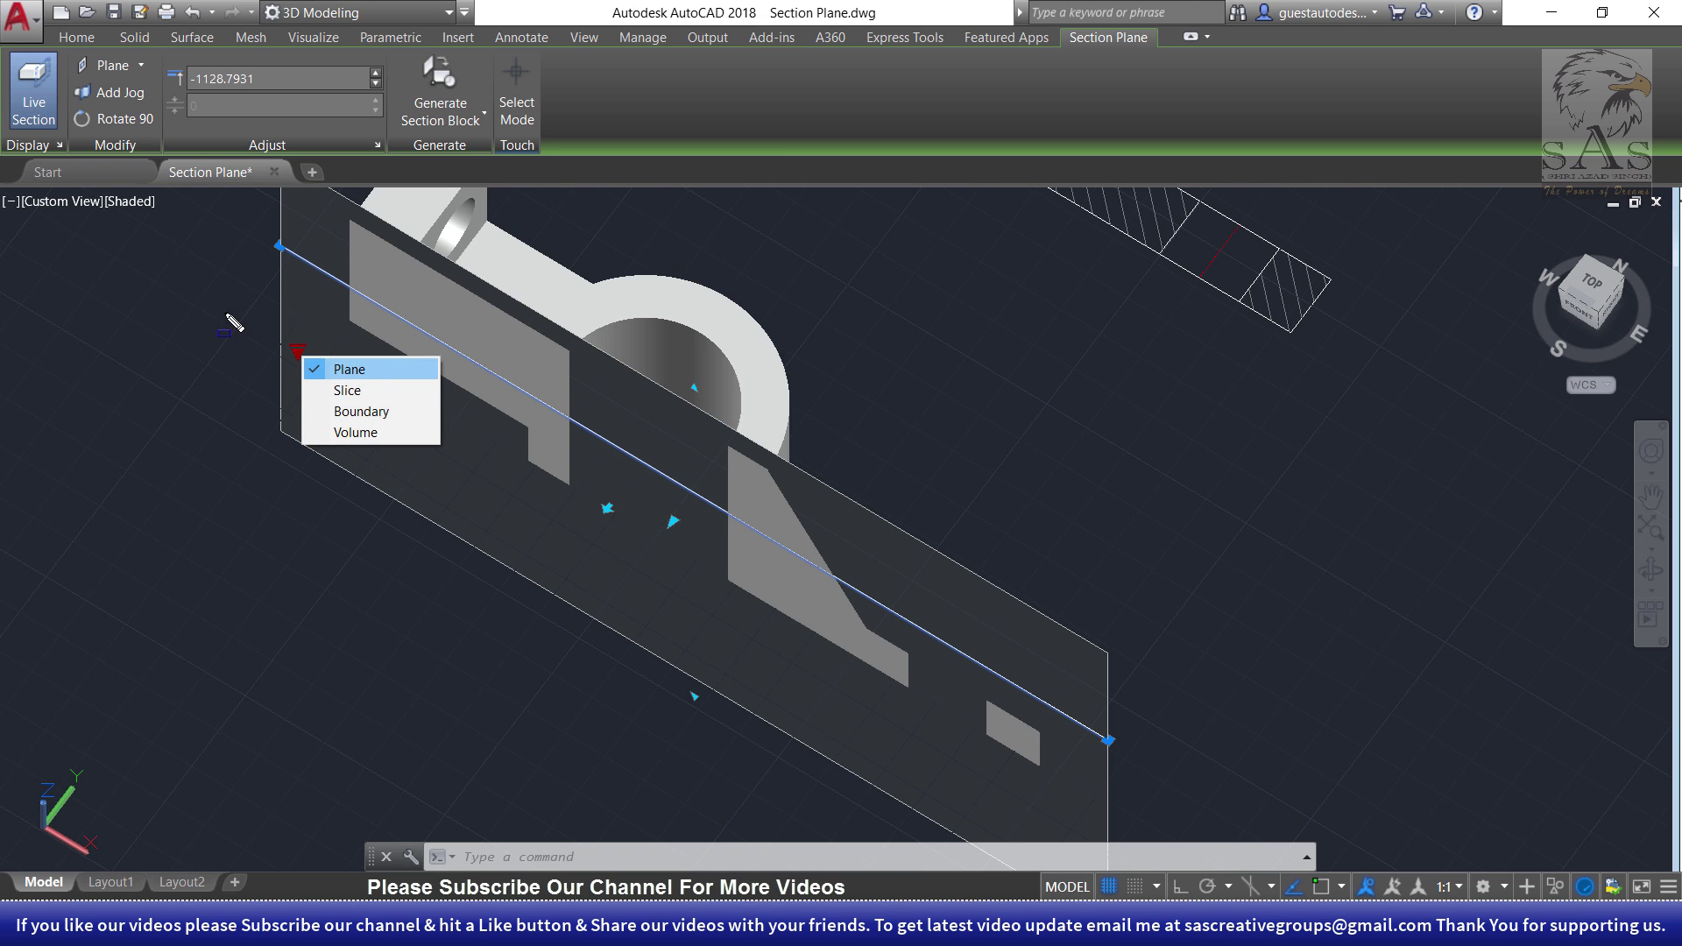
click(142, 65)
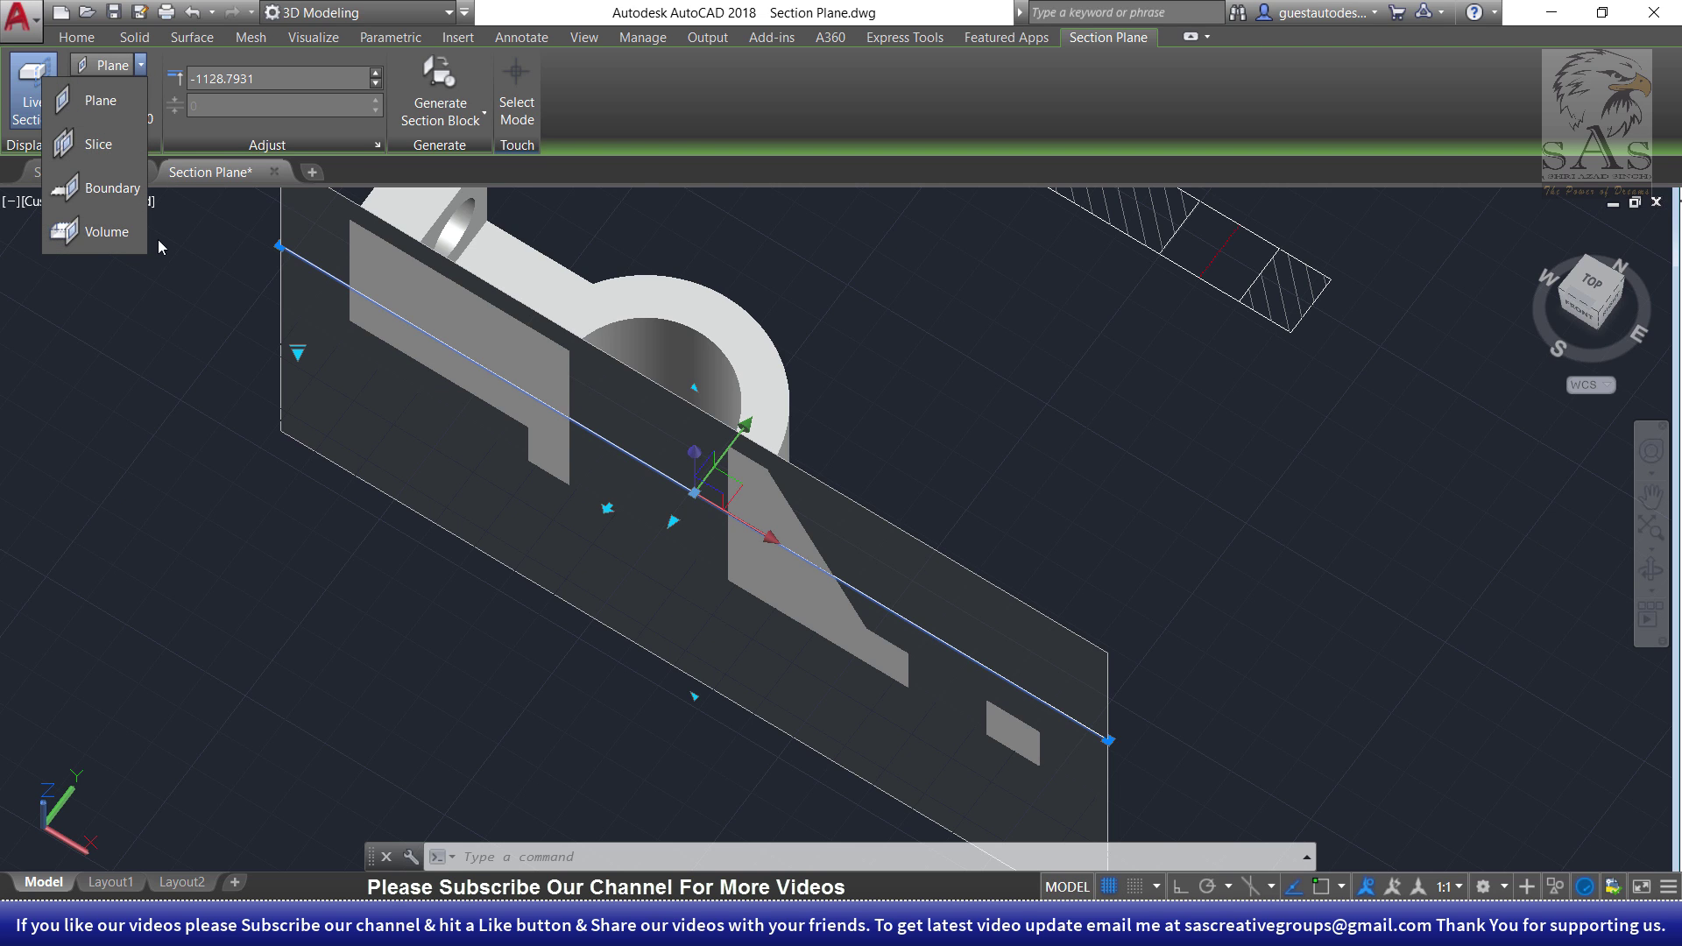
click(102, 146)
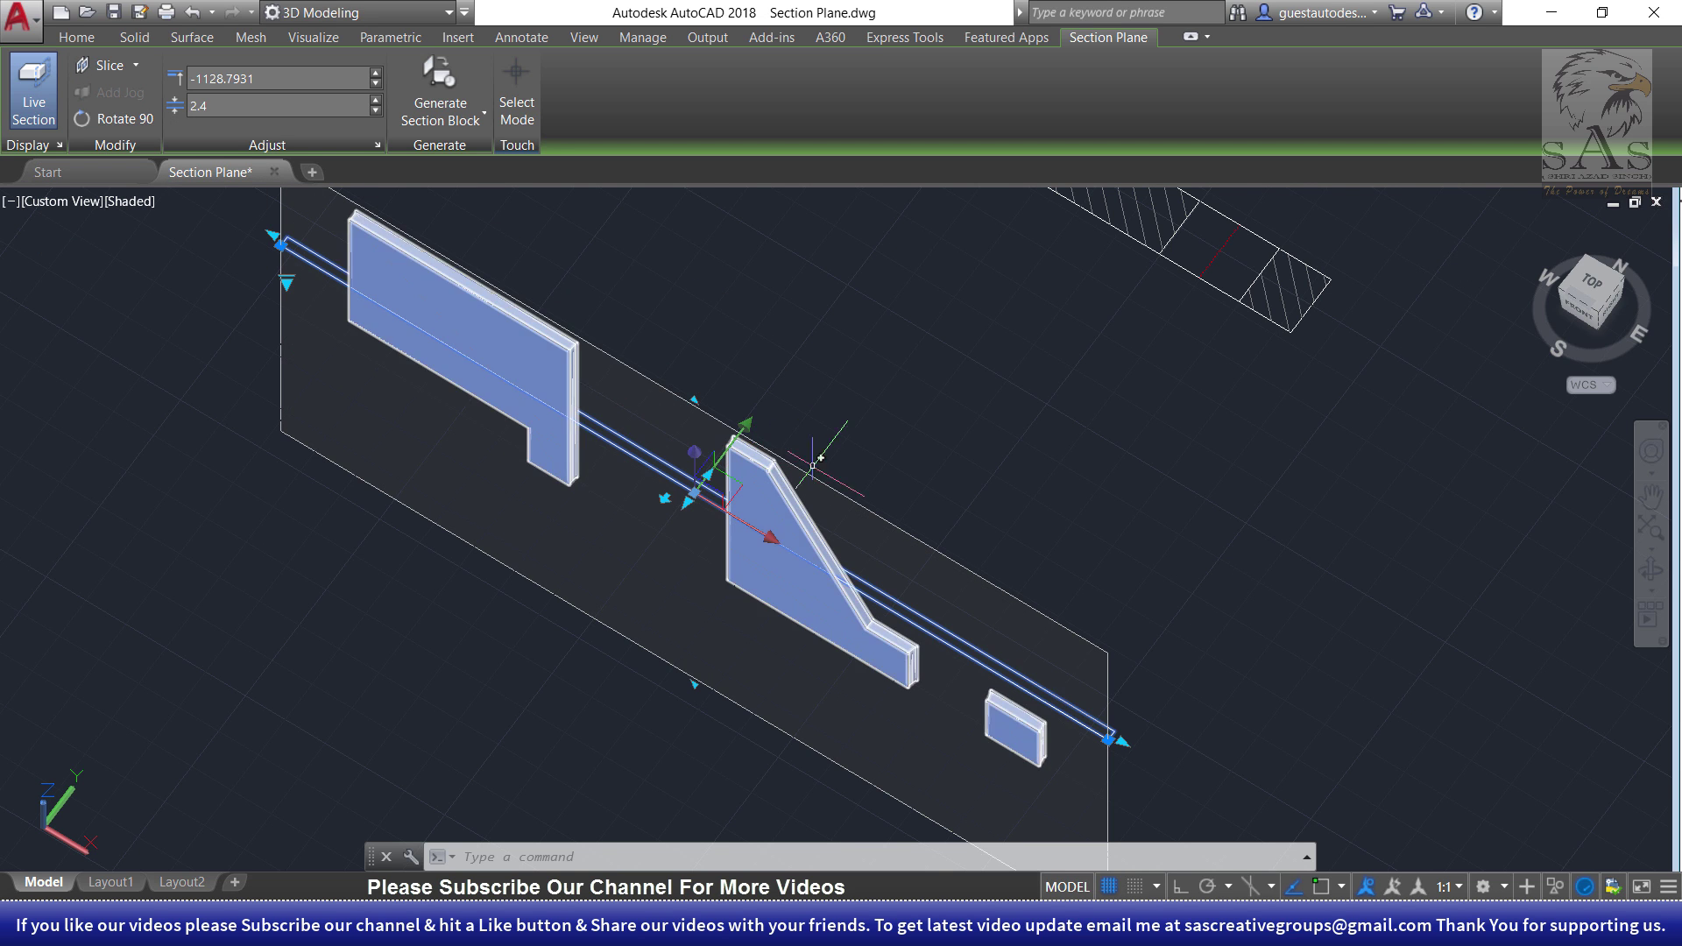
shift+middle_drag(561, 456, 662, 505)
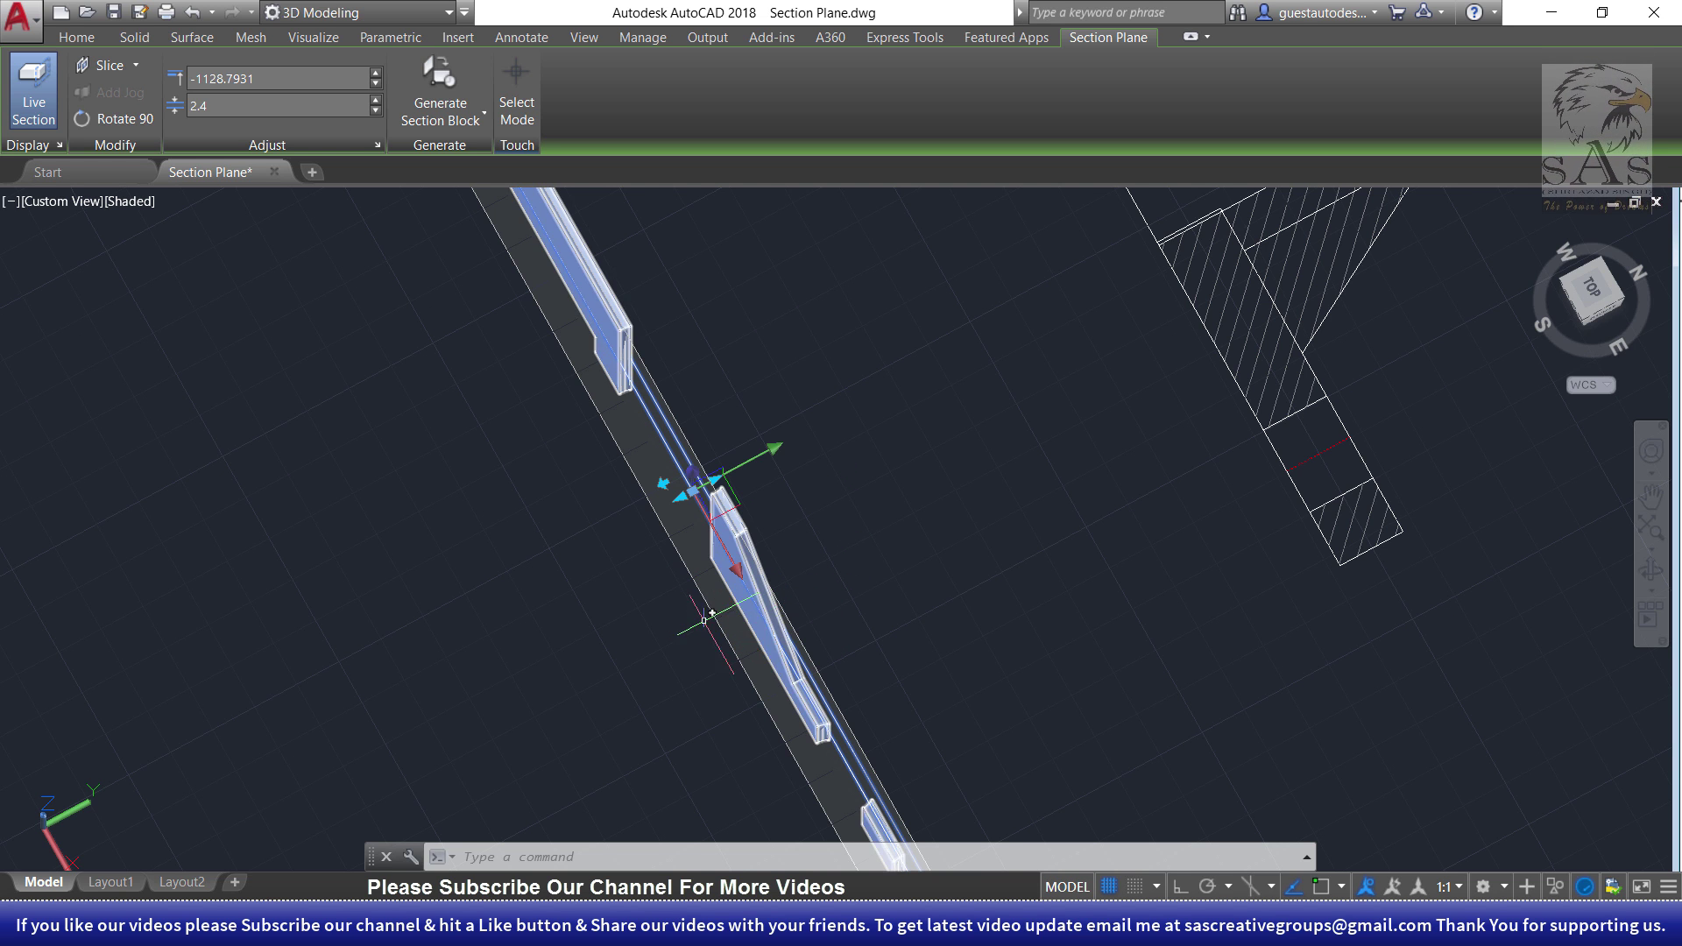
mouse_move(680, 637)
shift+middle_down()
mouse_move(814, 594)
mouse_move(766, 519)
shift+middle_up()
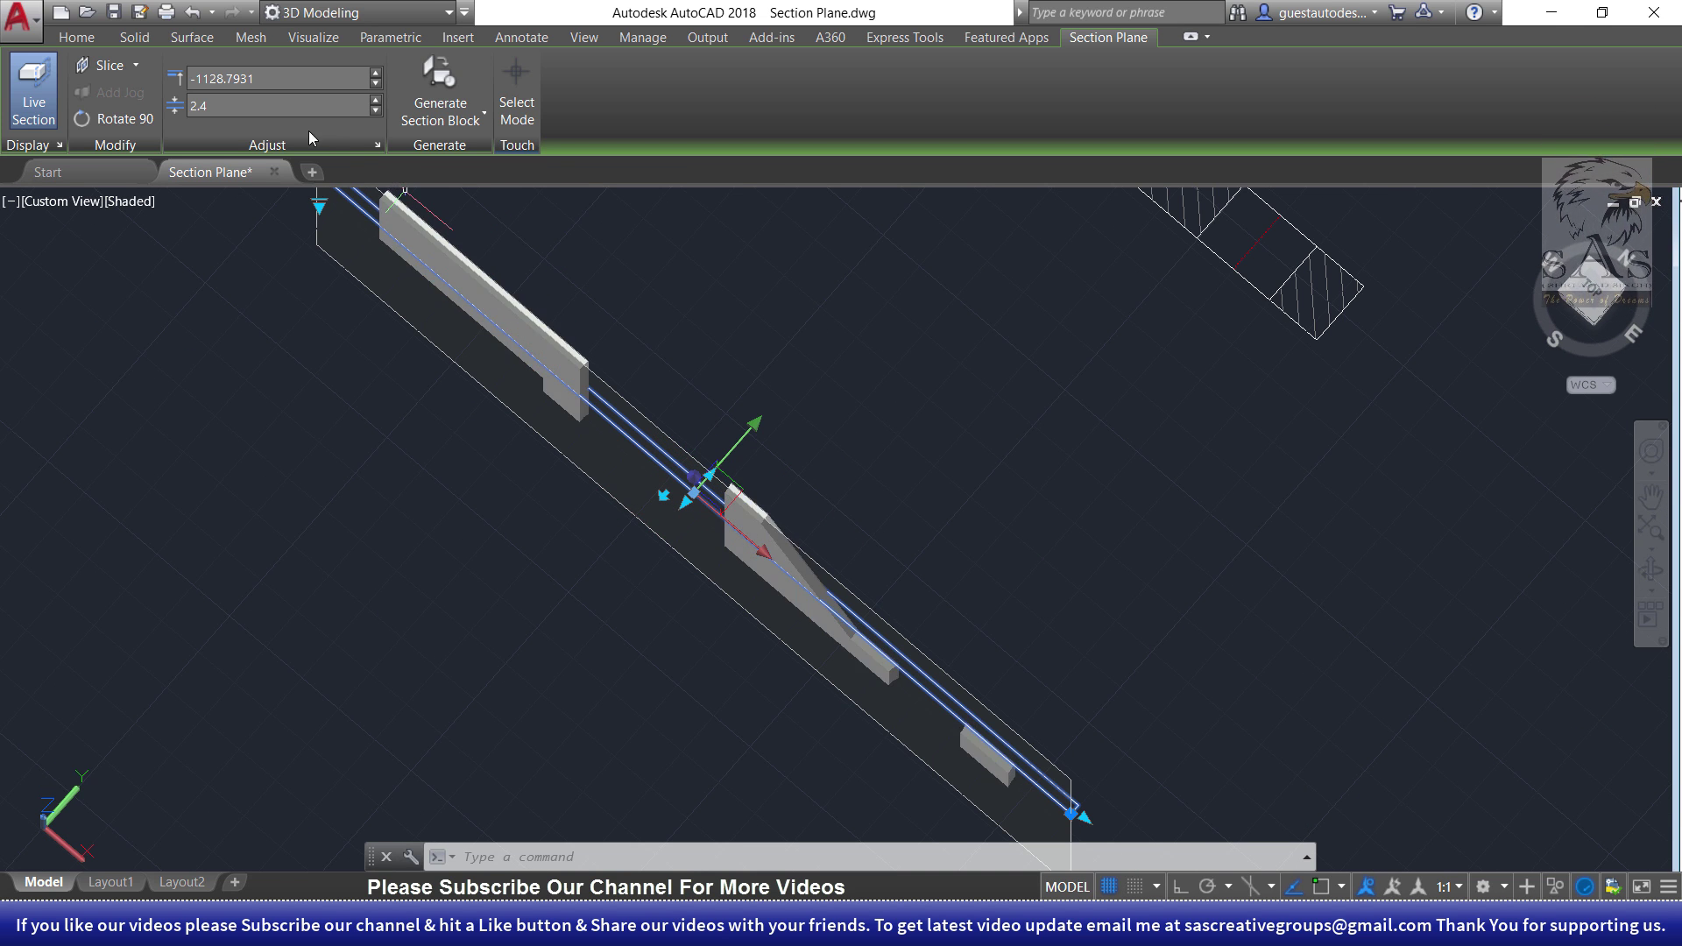
- Widen the slice with its grip, then set the slice thickness to 20
click(693, 494)
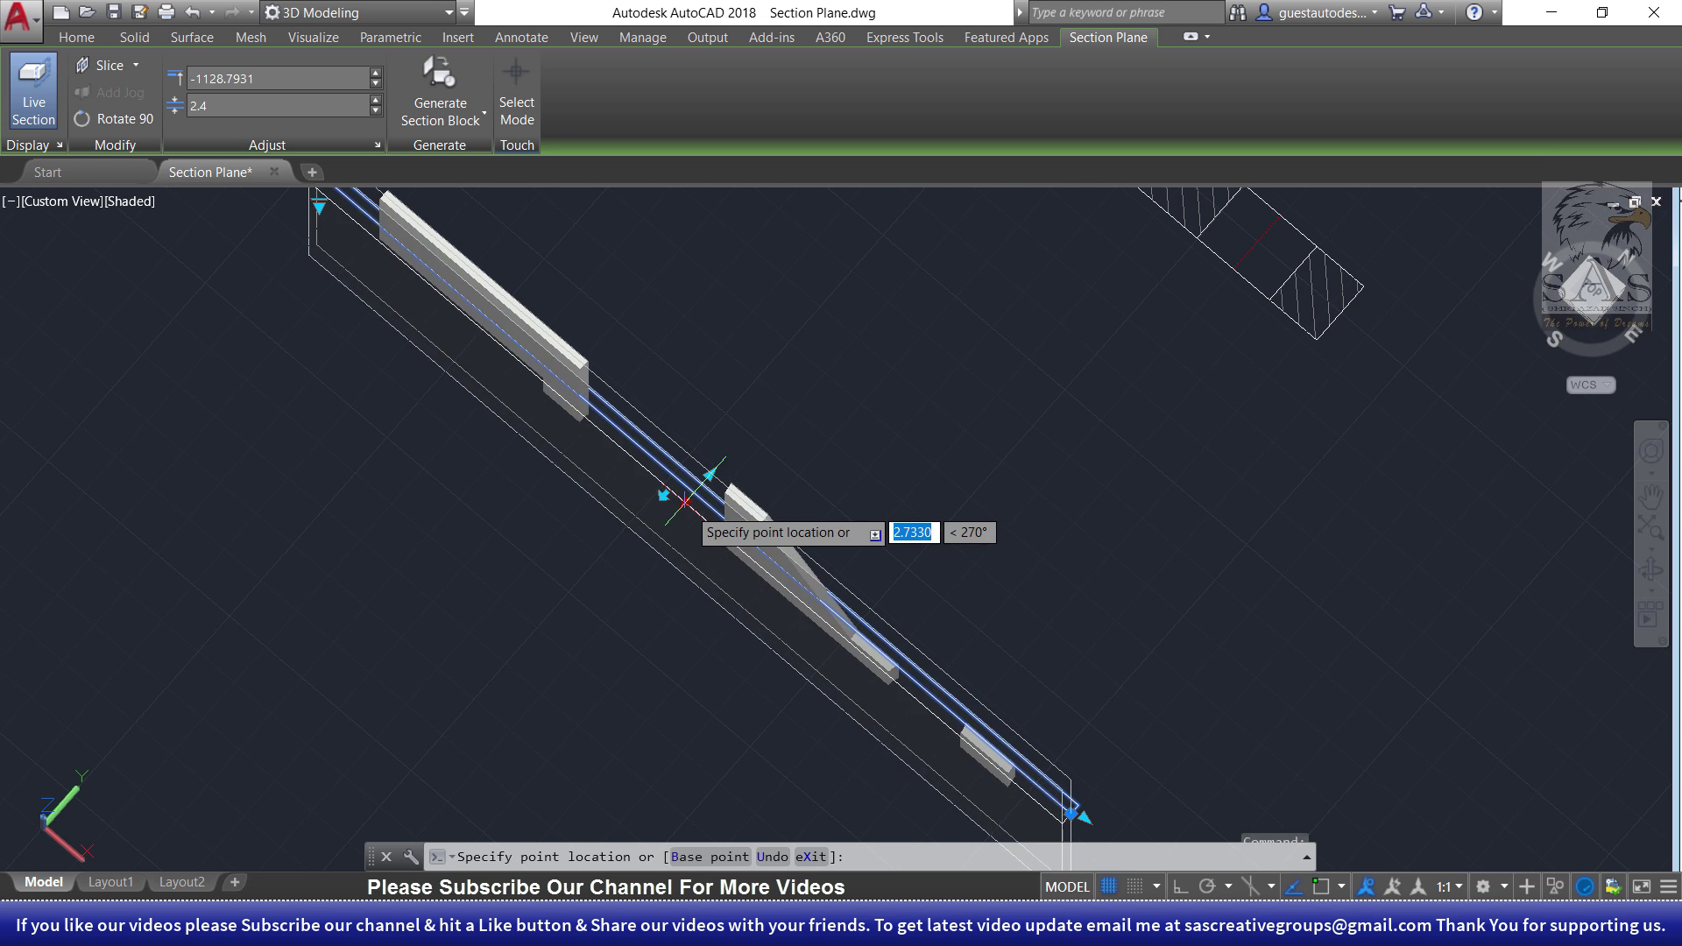
click(660, 537)
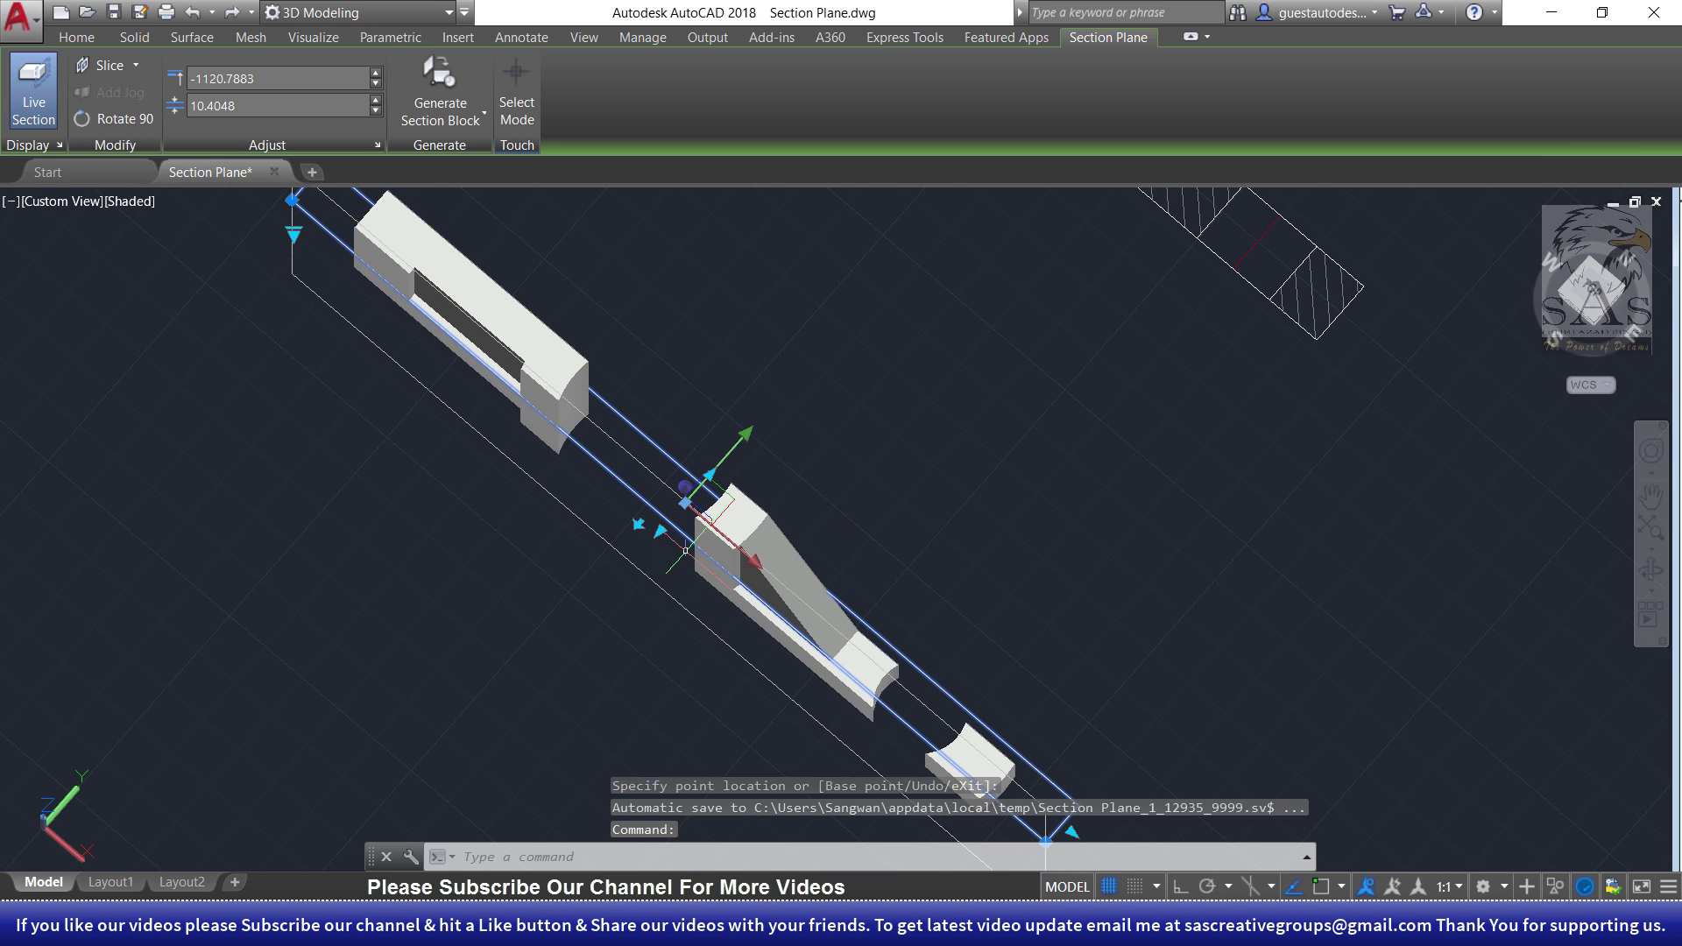
scroll(657, 540, up, 3)
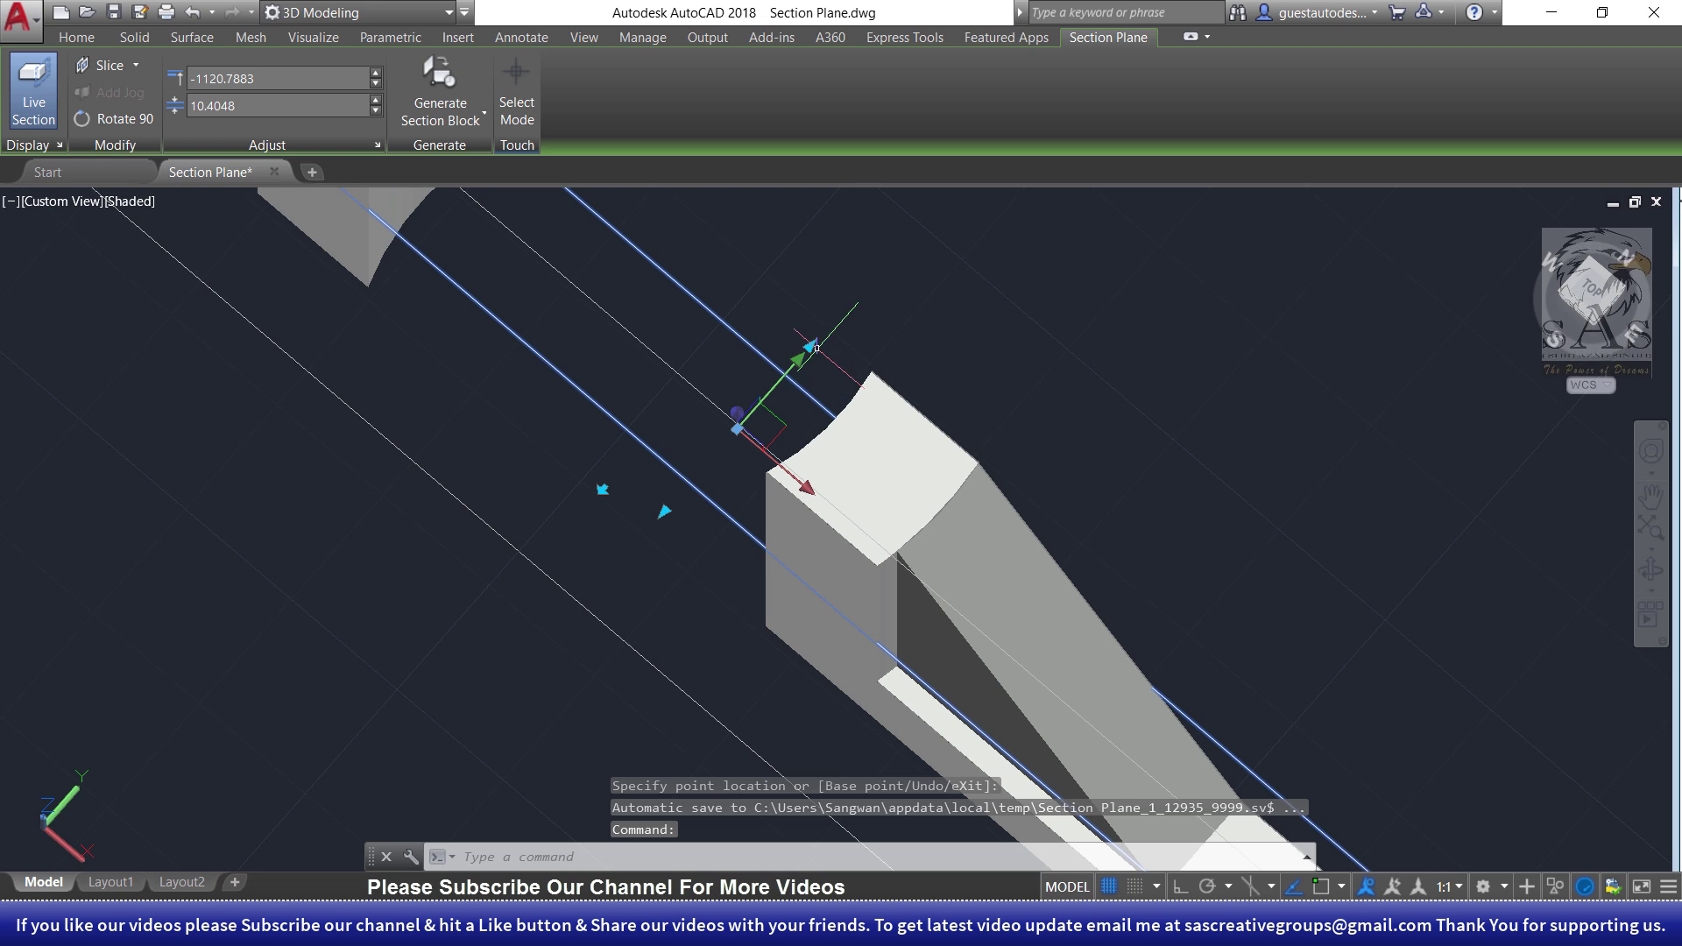
scroll(666, 540, down, 3)
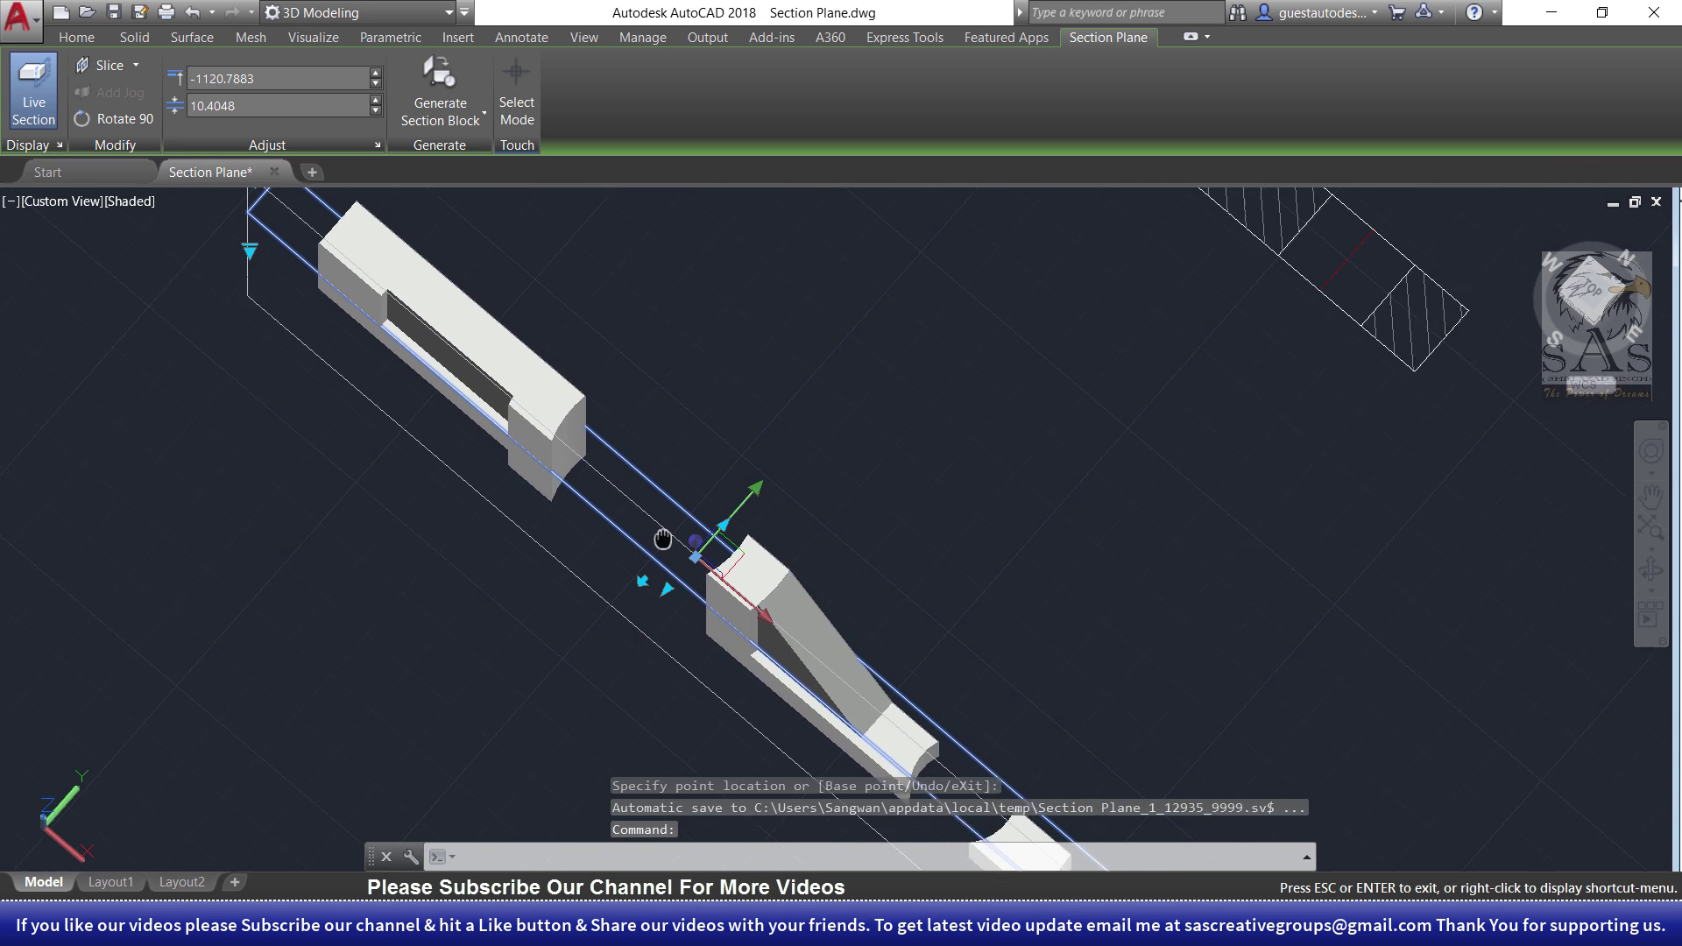
click(210, 106)
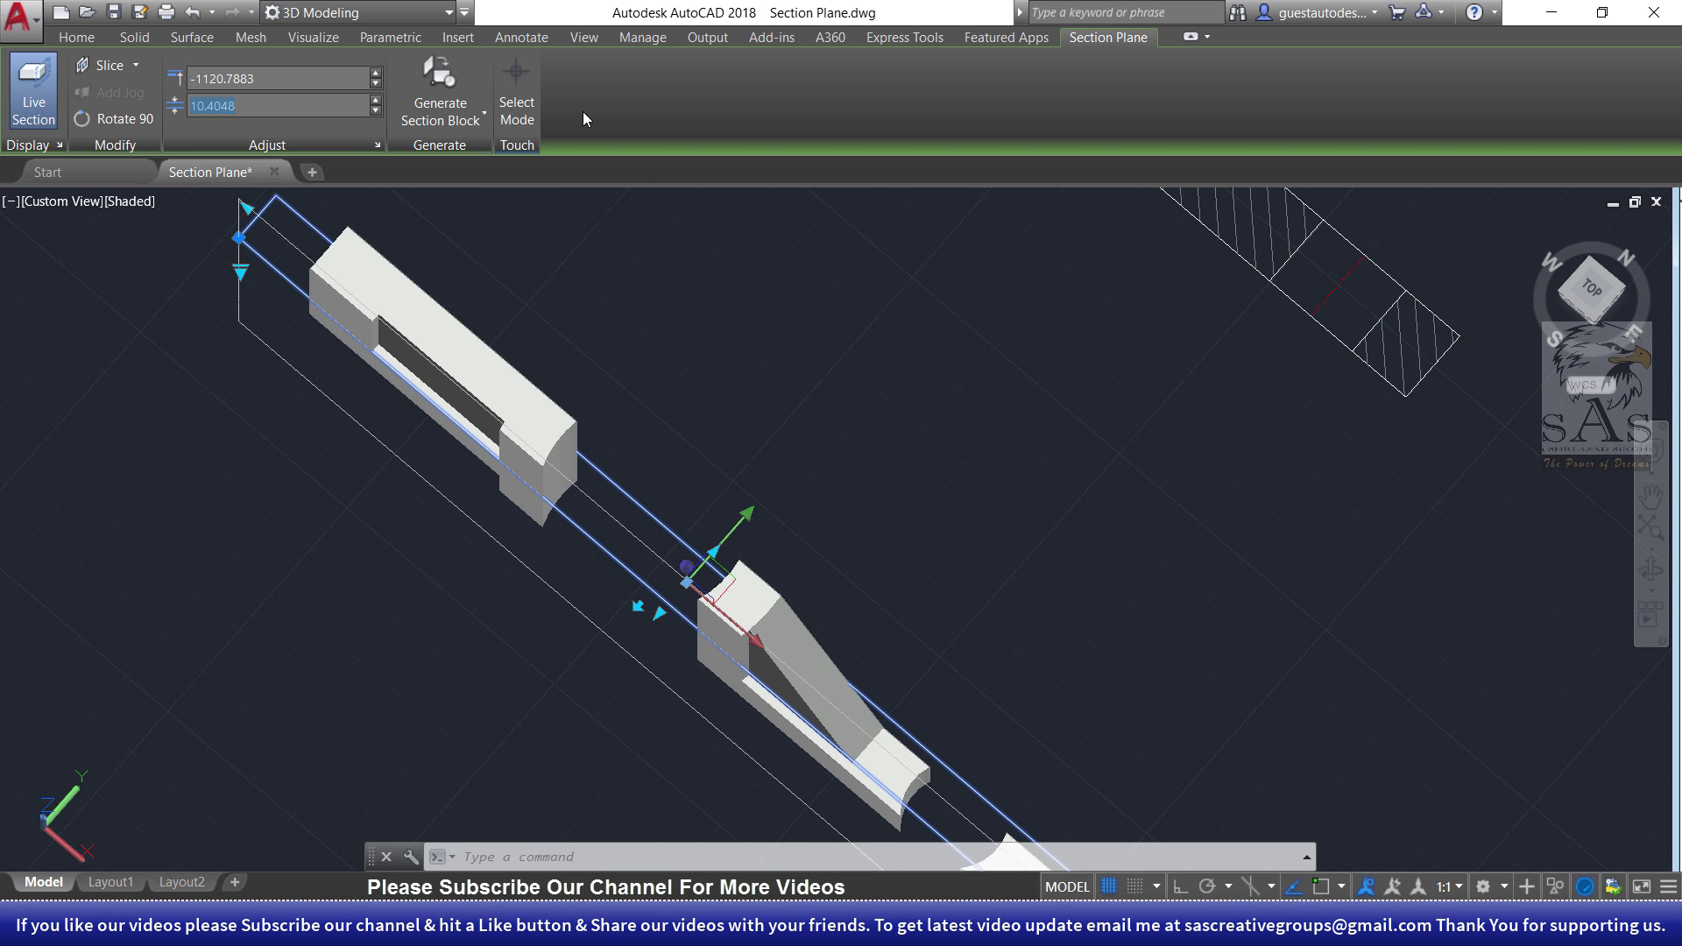
text(20)
click(342, 79)
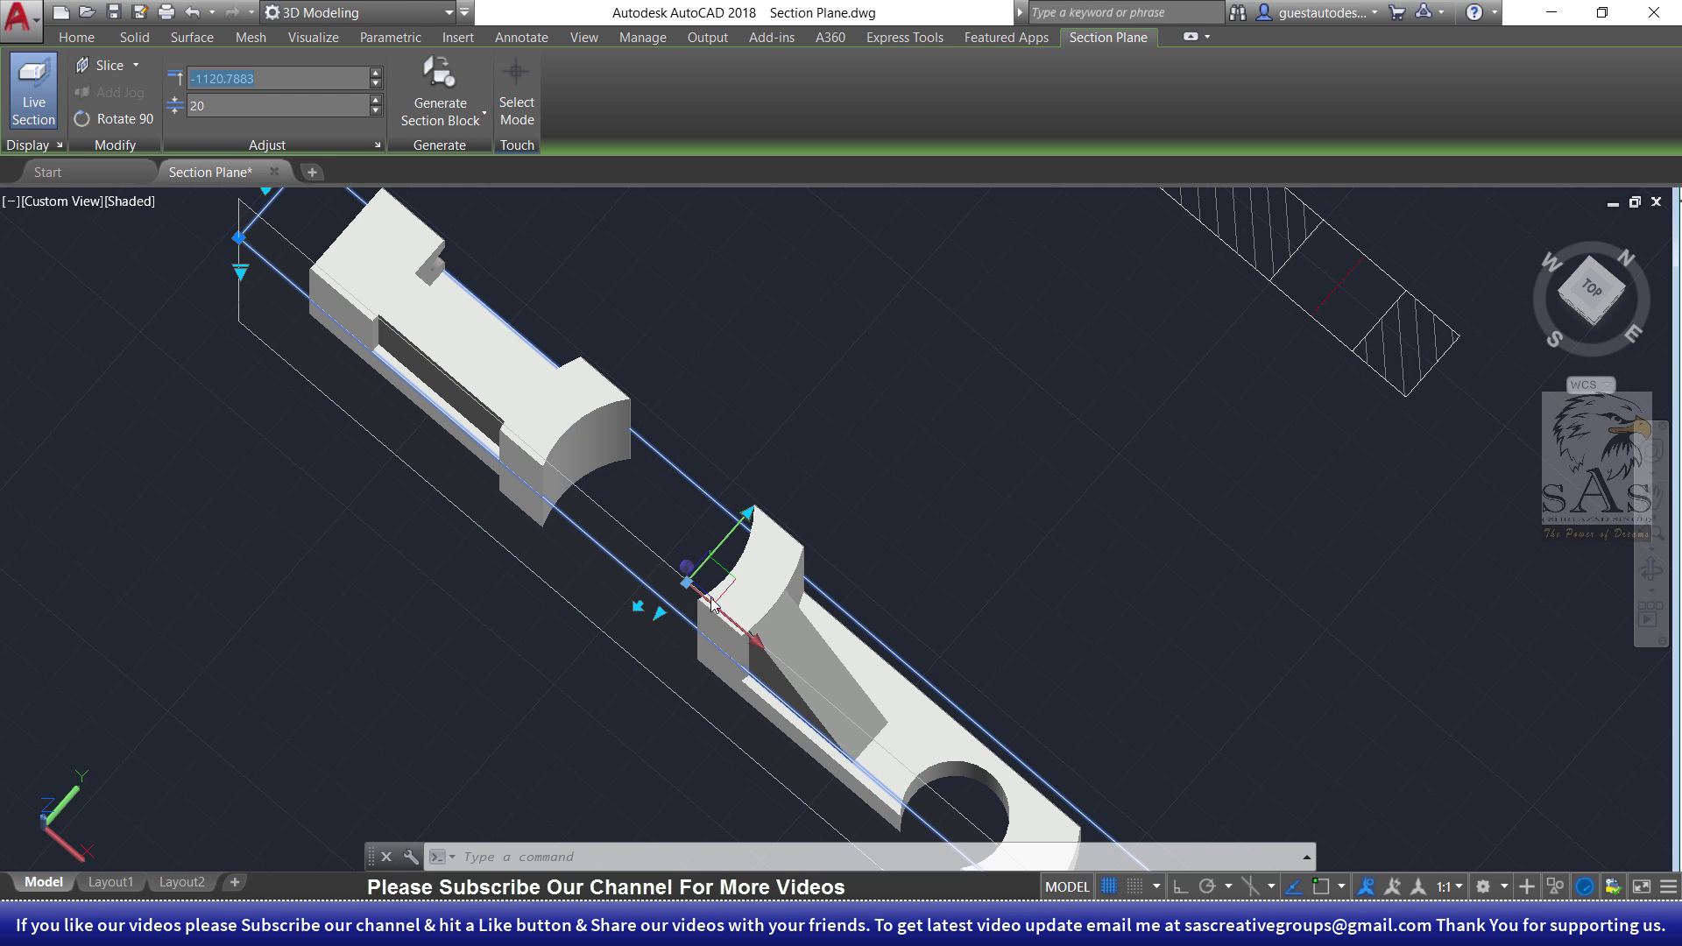
shift+middle_drag(900, 507, 964, 491)
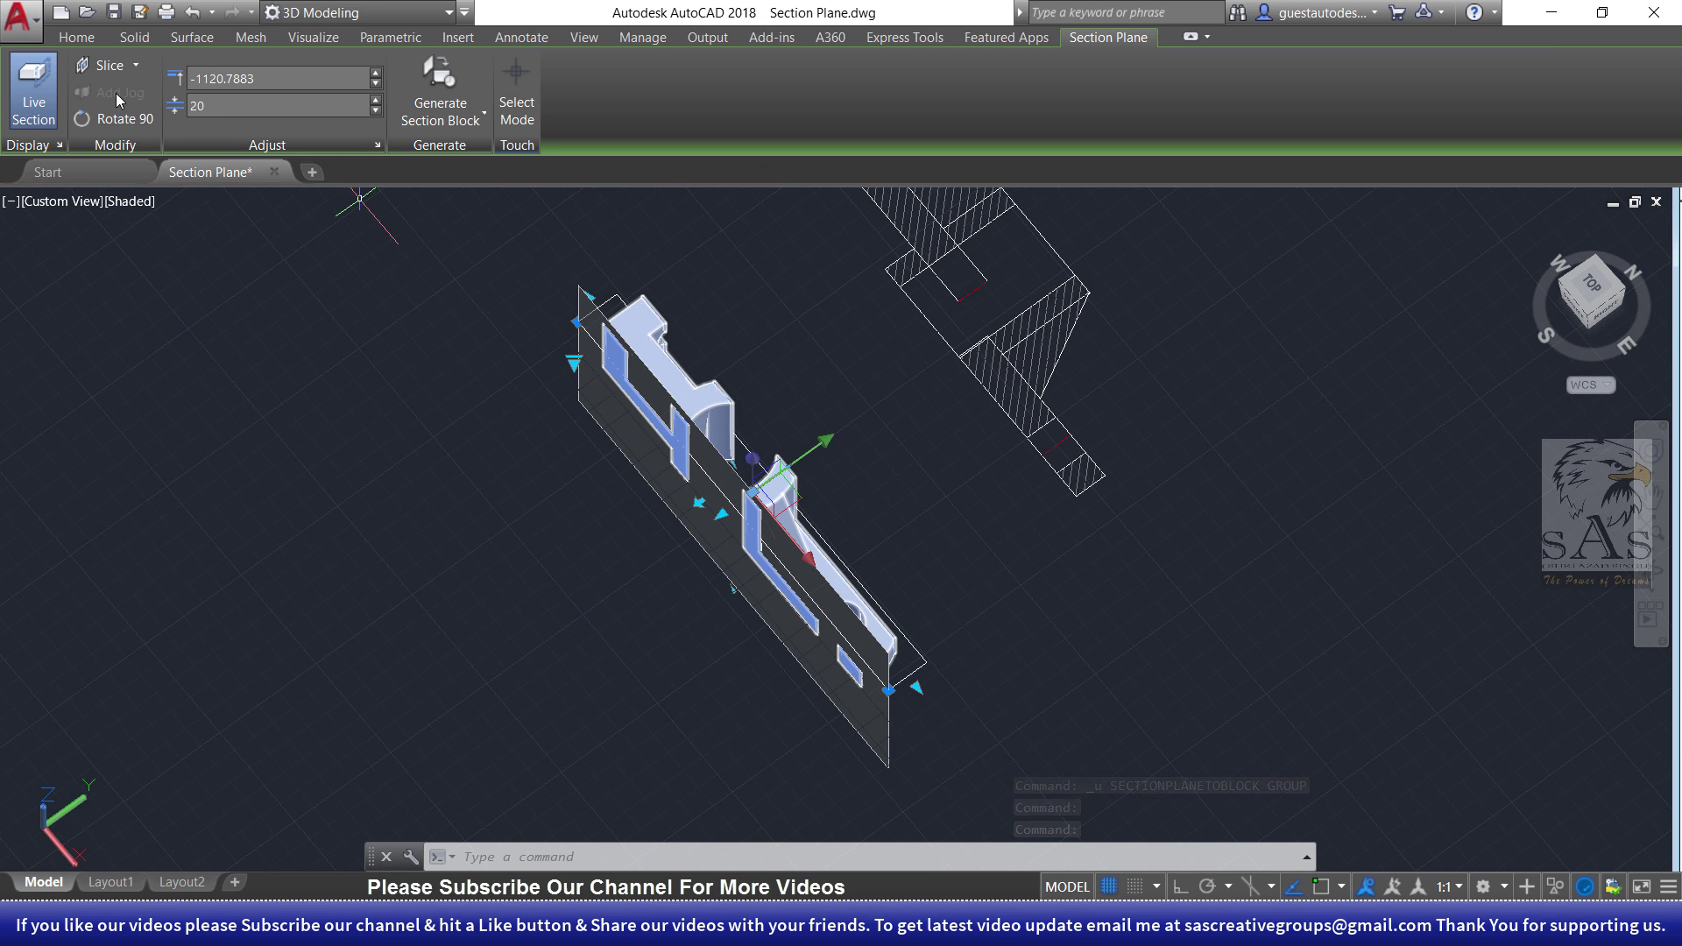
- Switch the section type to Boundary and pull its edge and corner in close to the bracket
click(136, 64)
click(112, 187)
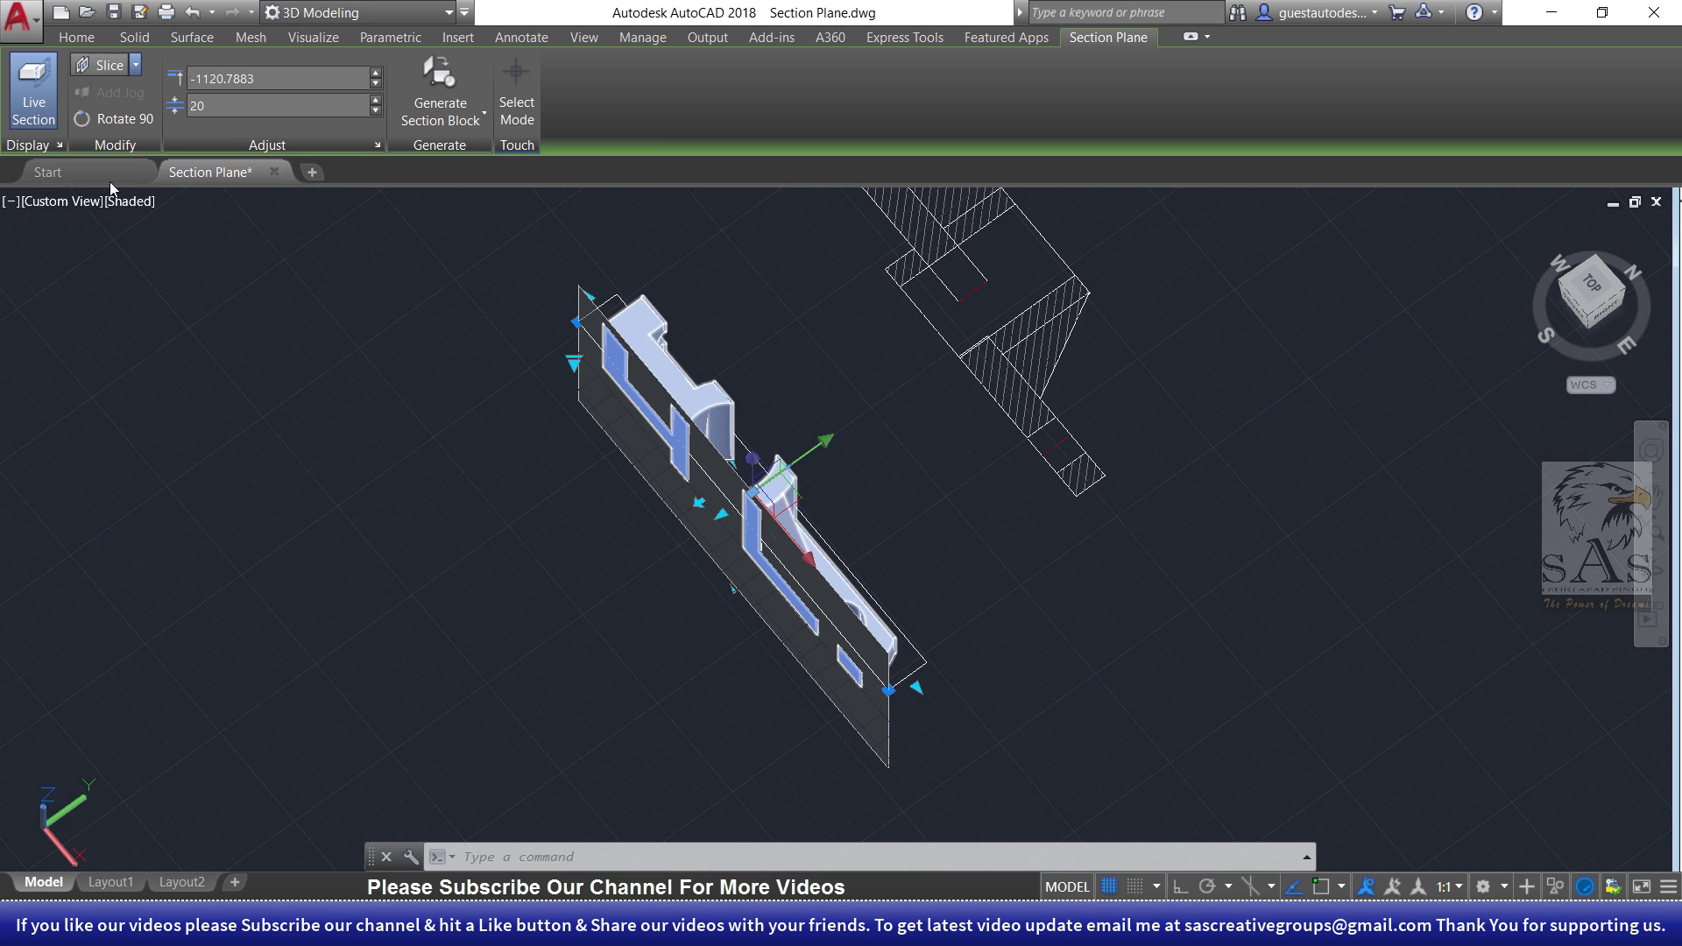
middle_drag(1118, 471, 993, 628)
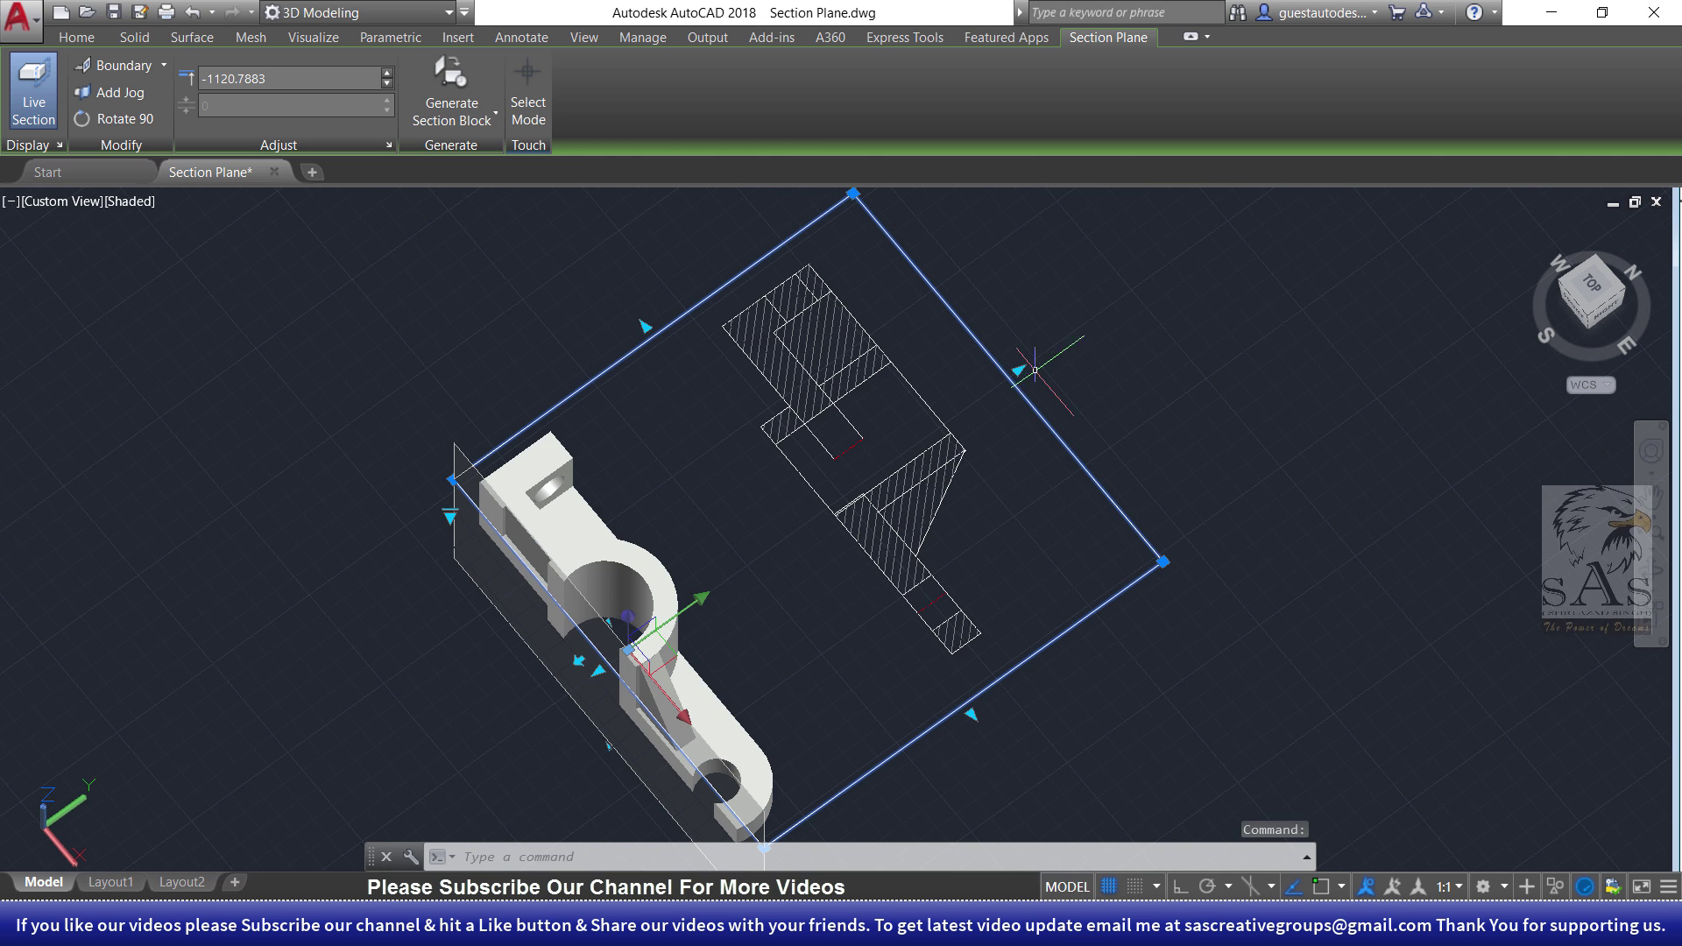
click(1017, 369)
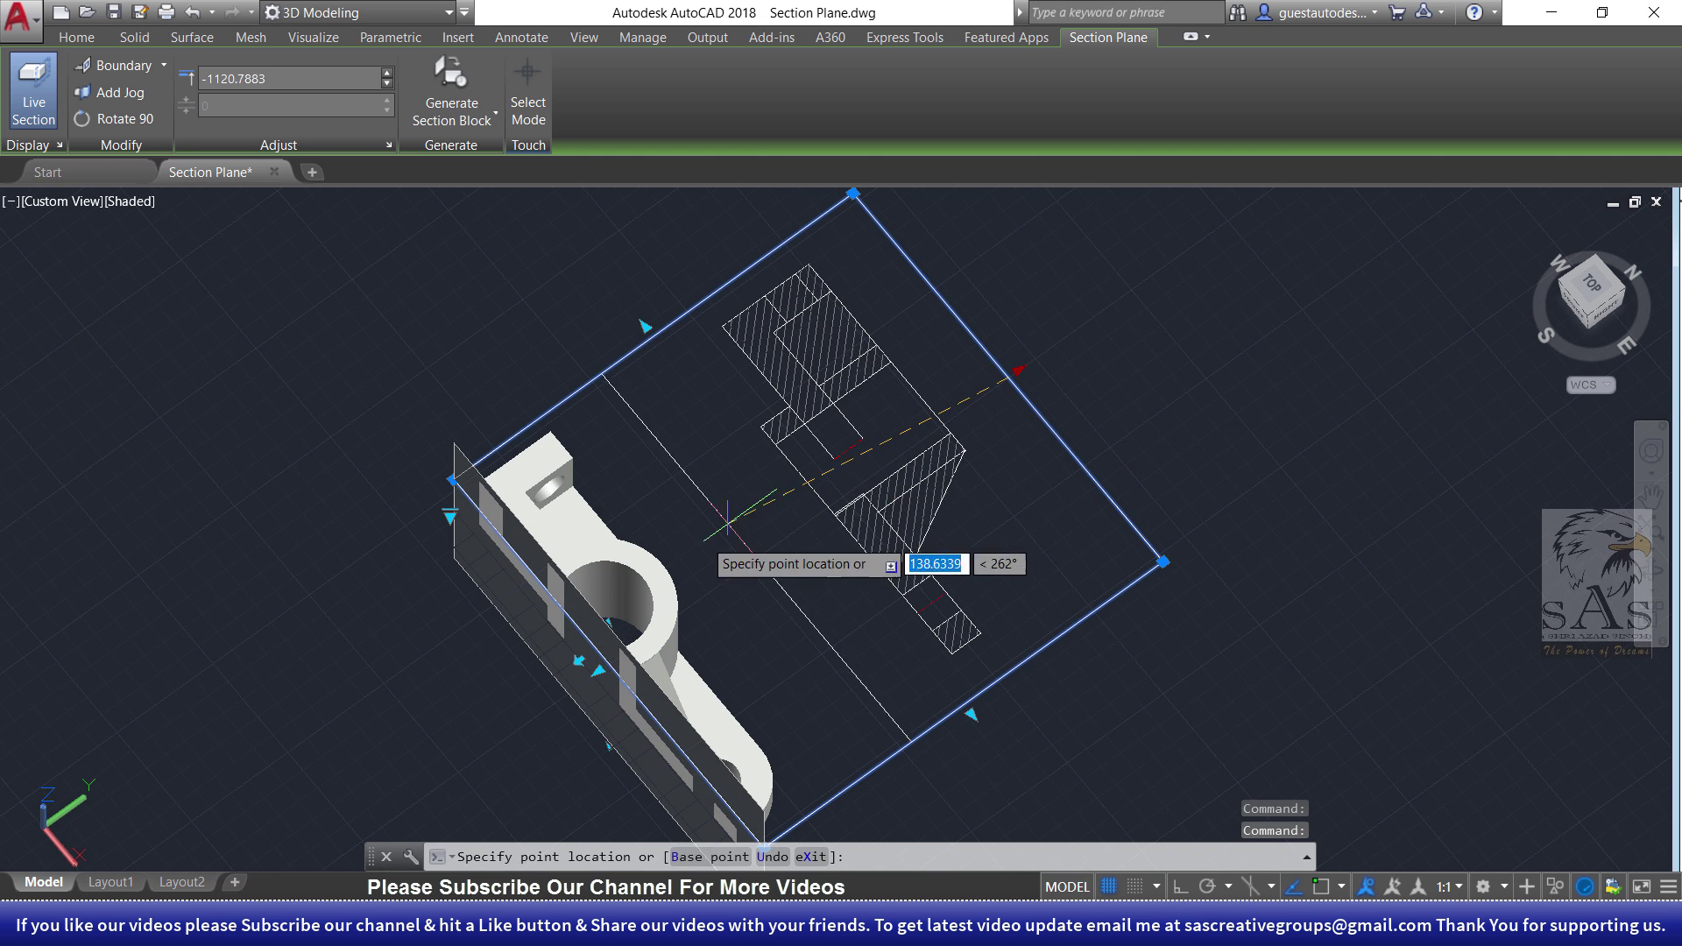
click(762, 490)
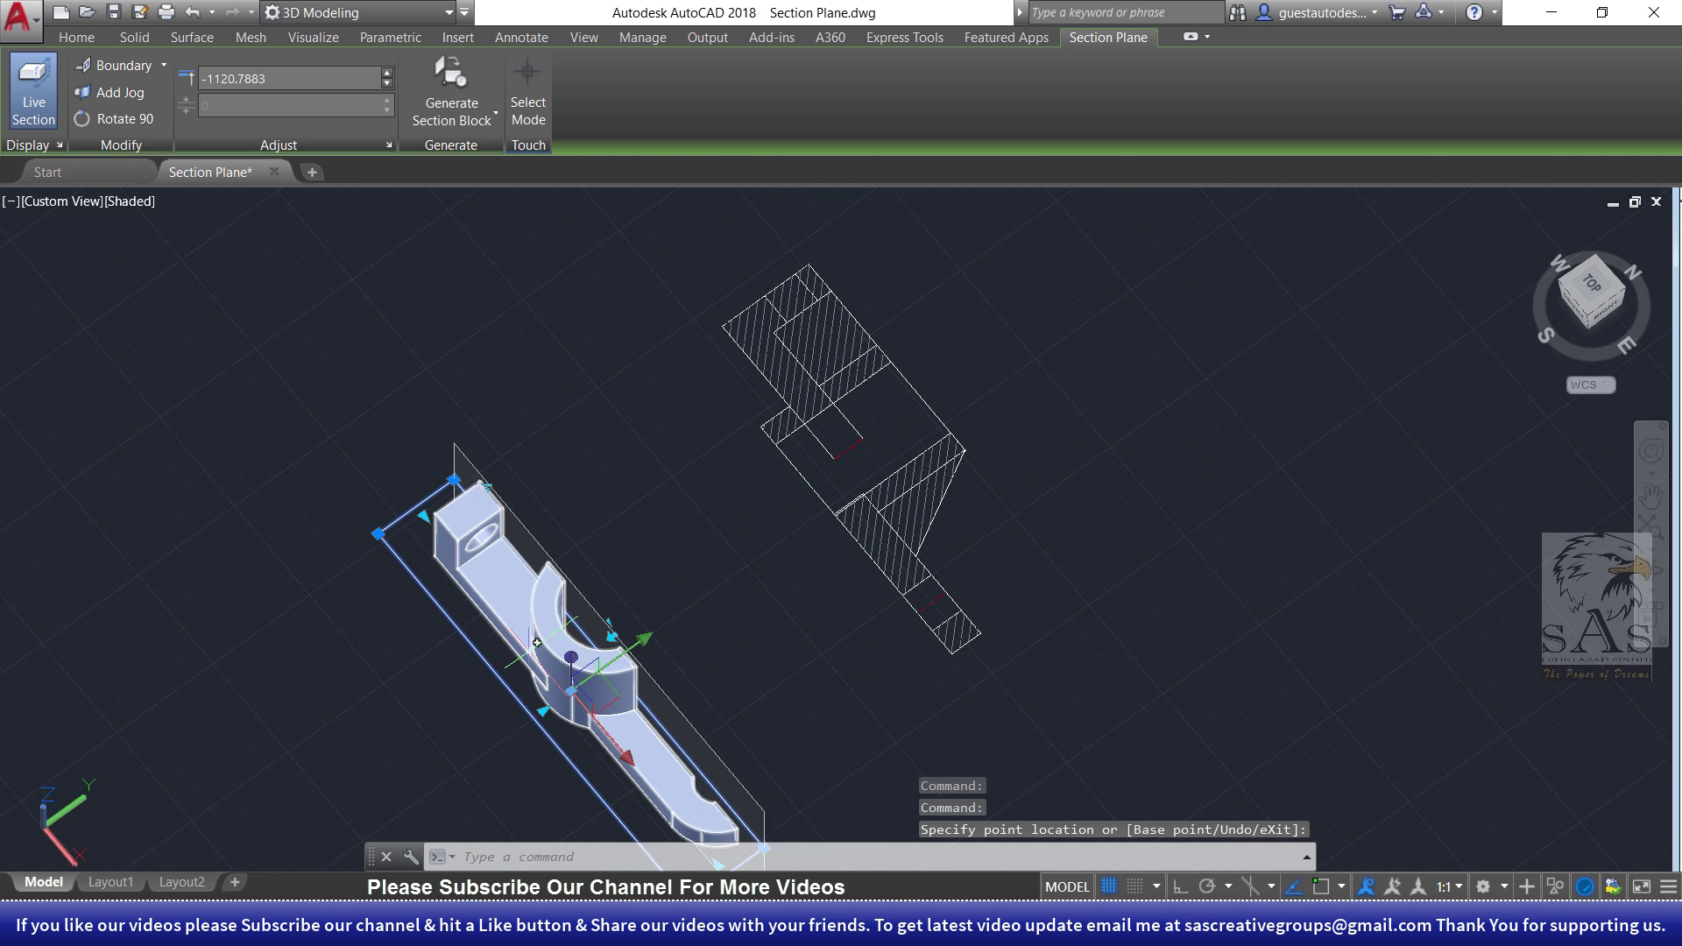
scroll(766, 477, up, 5)
middle_drag(921, 366, 898, 471)
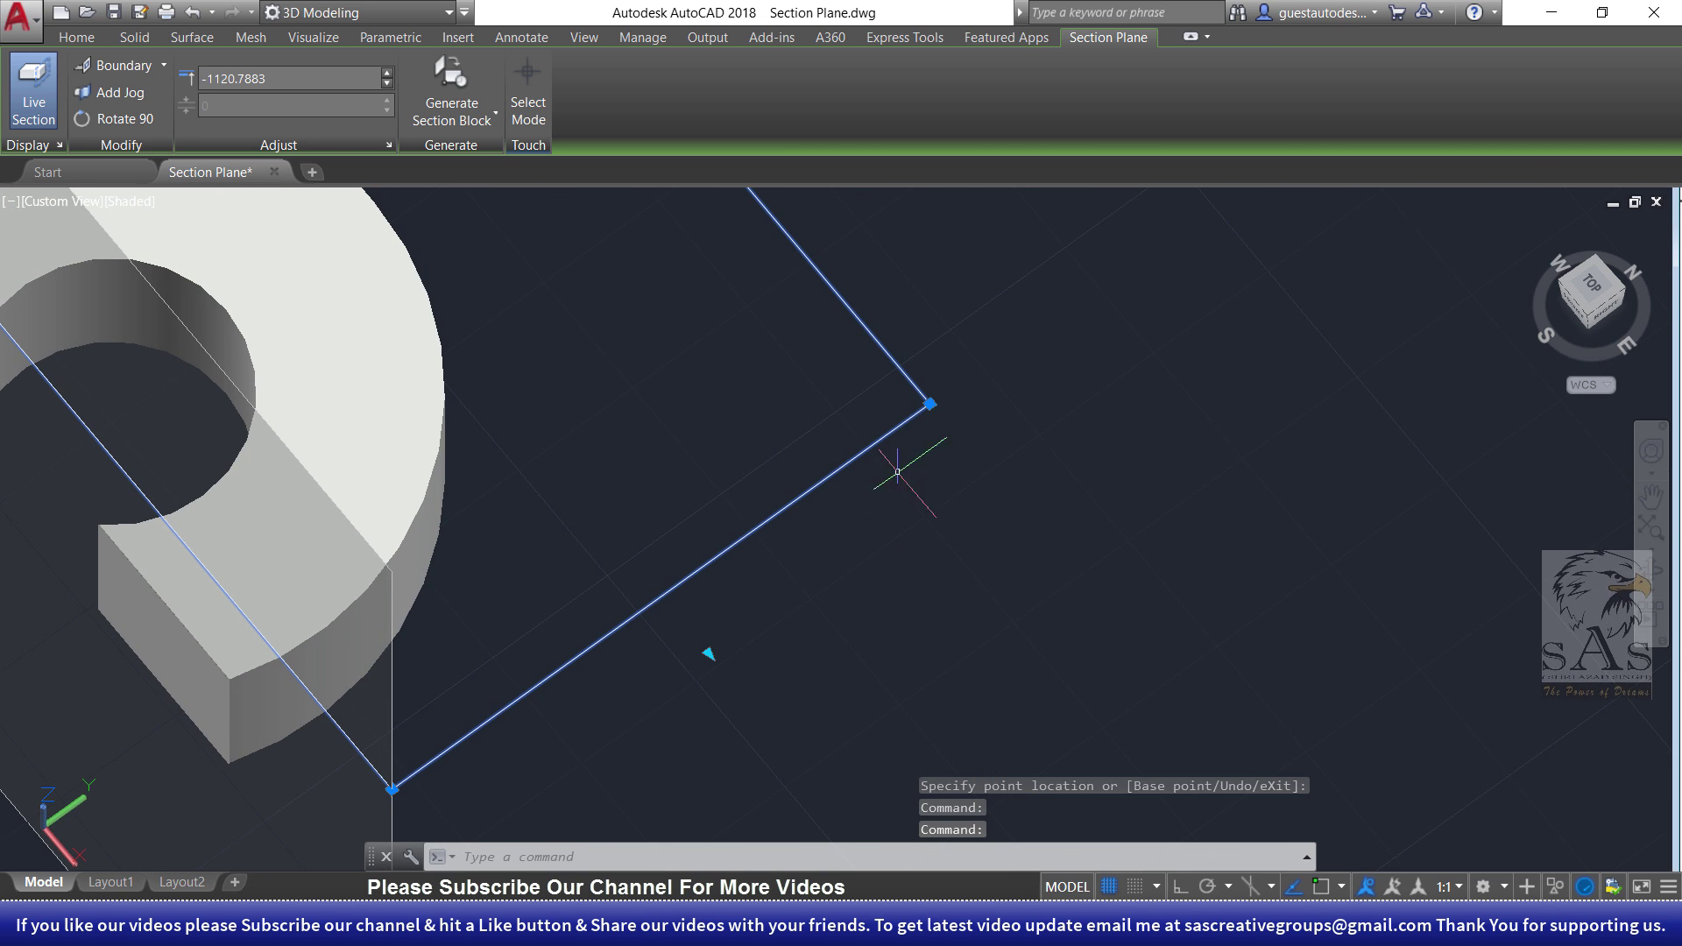
click(930, 404)
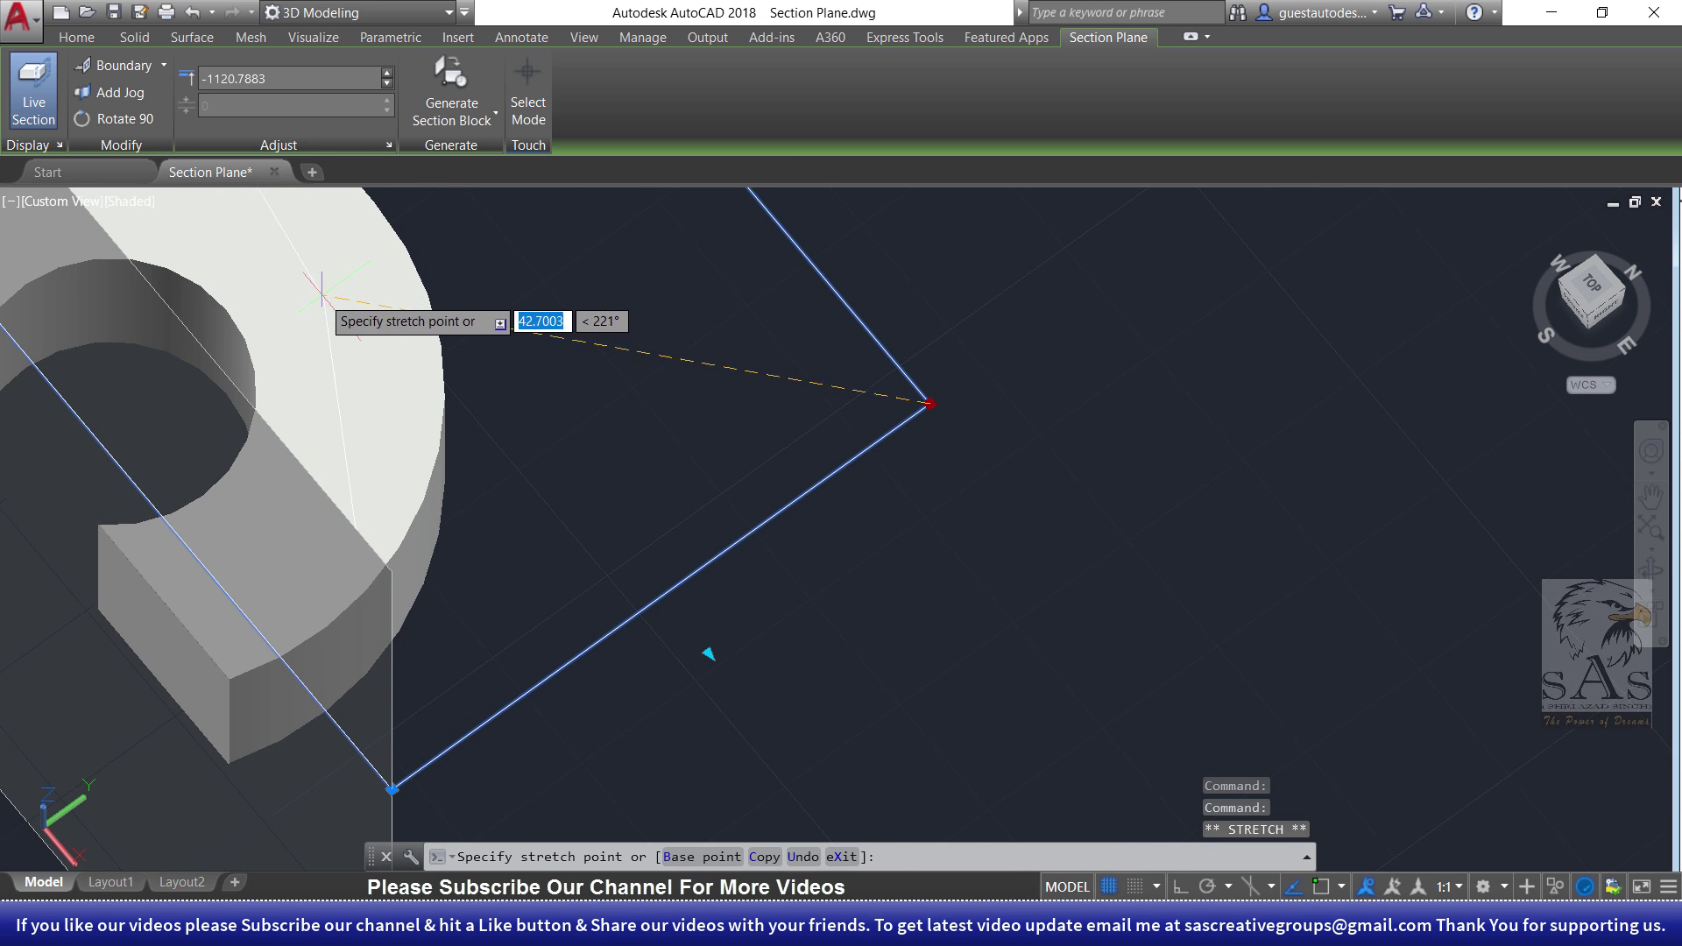
scroll(478, 394, down, 2)
click(424, 642)
scroll(786, 691, down, 2)
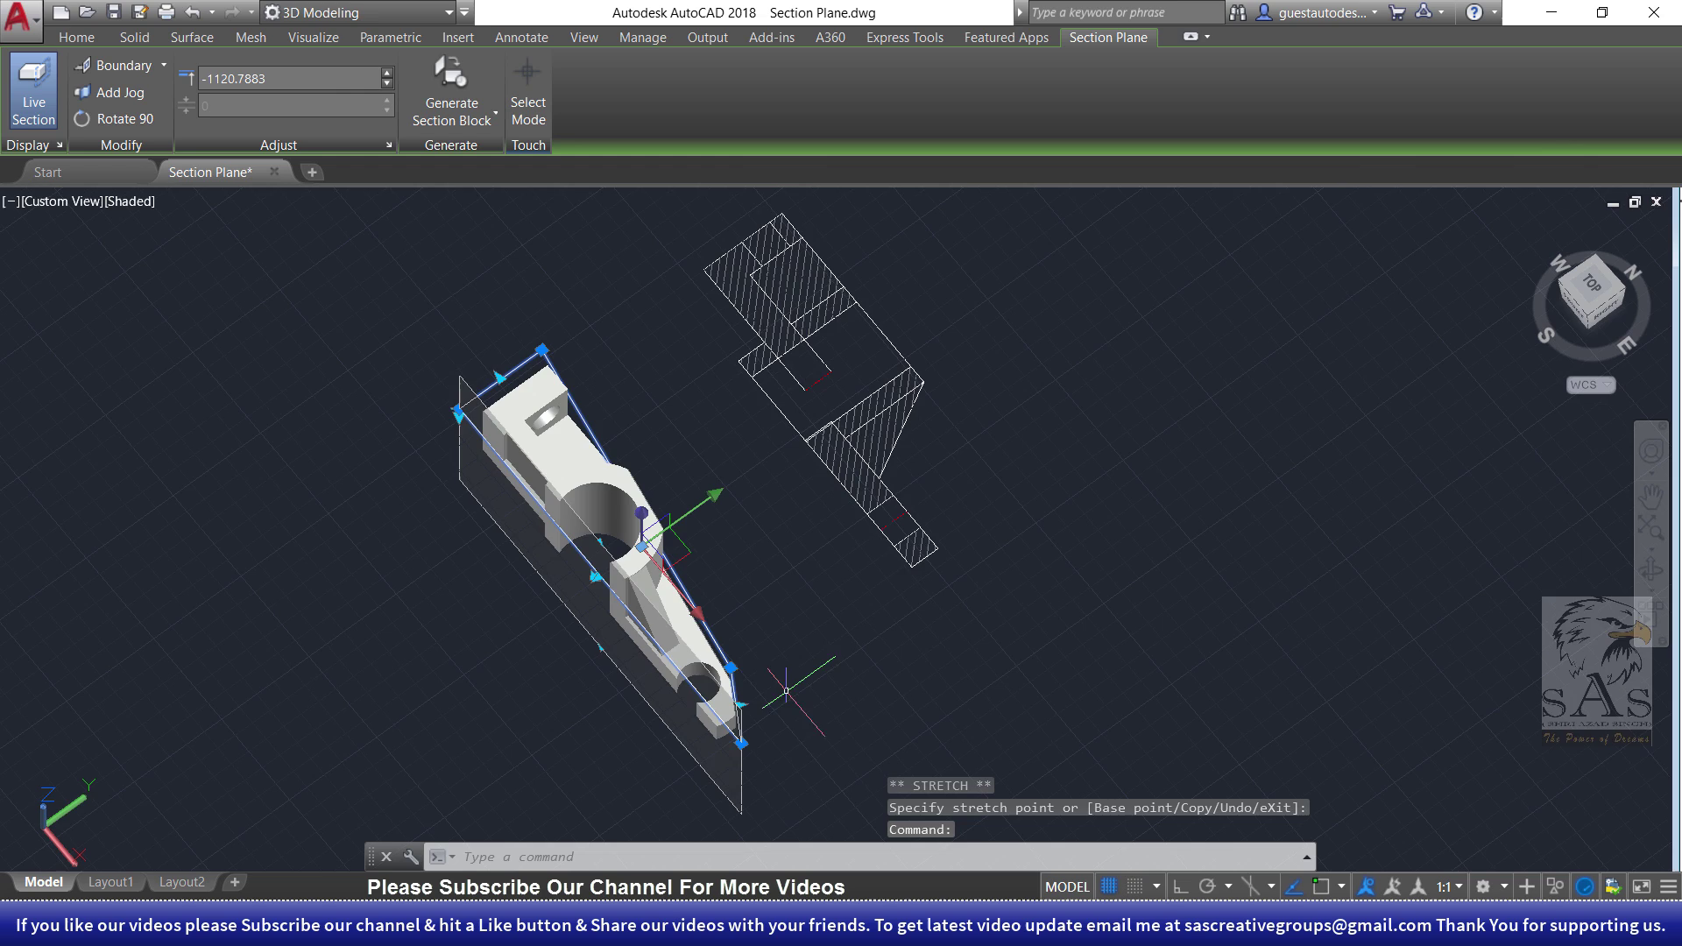
scroll(730, 668, up, 5)
- Stretch the section plane from its corner to a new edge position
click(730, 668)
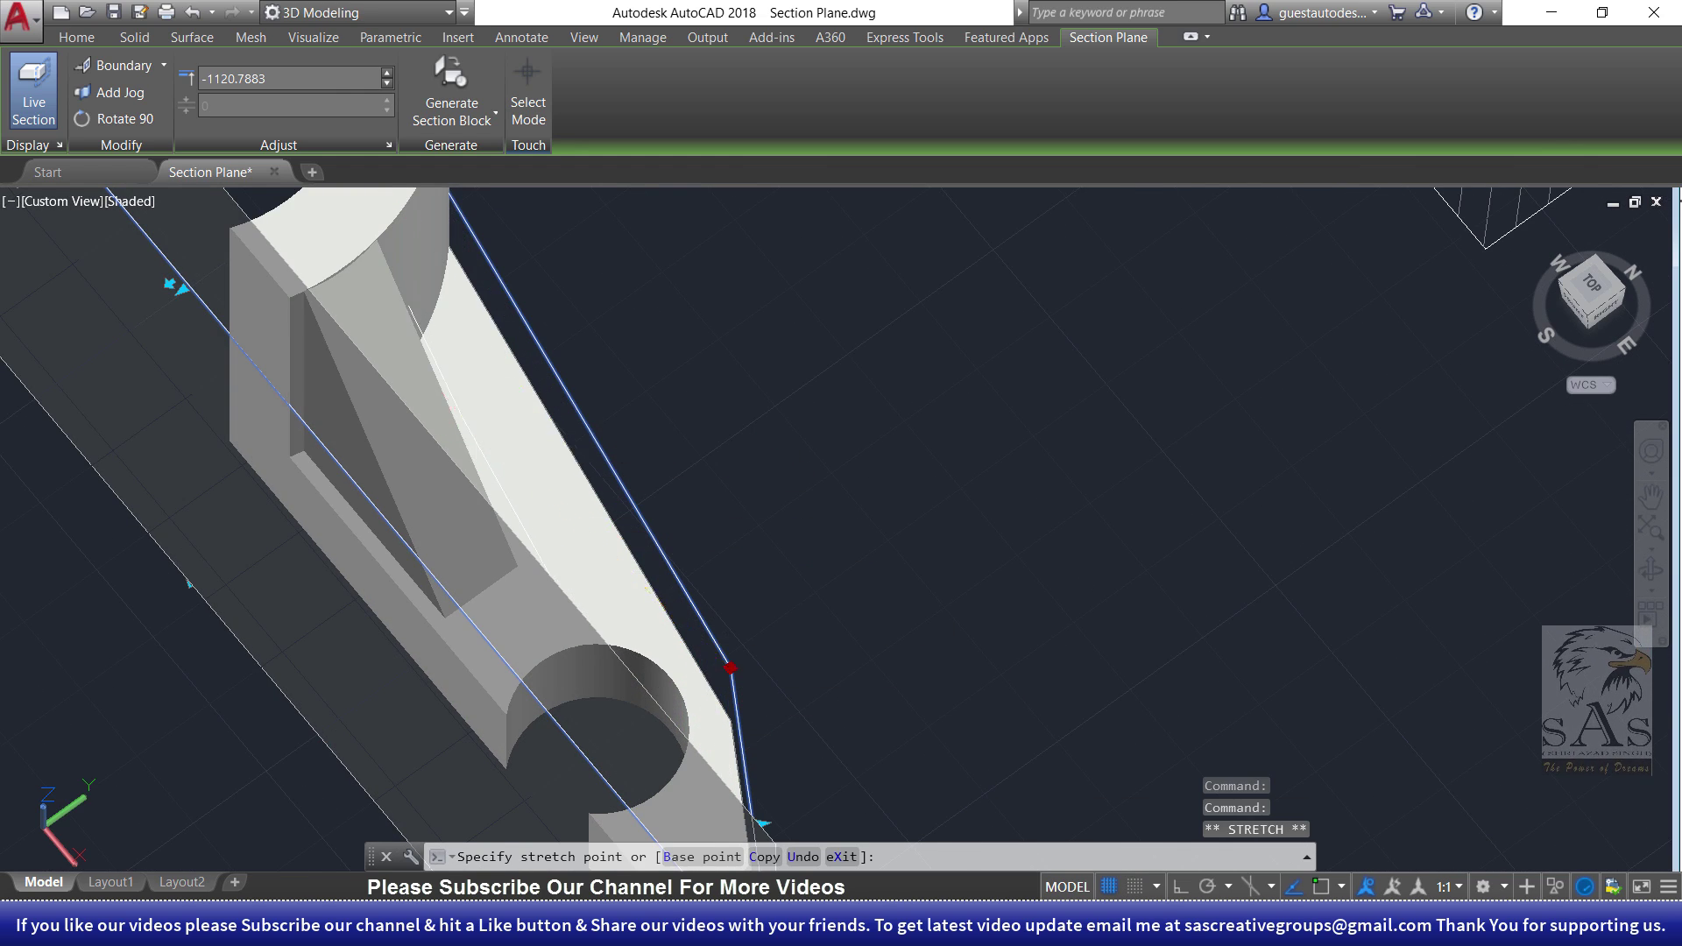
scroll(579, 473, down, 2)
scroll(641, 504, down, 3)
scroll(640, 504, up, 3)
scroll(574, 509, up, 2)
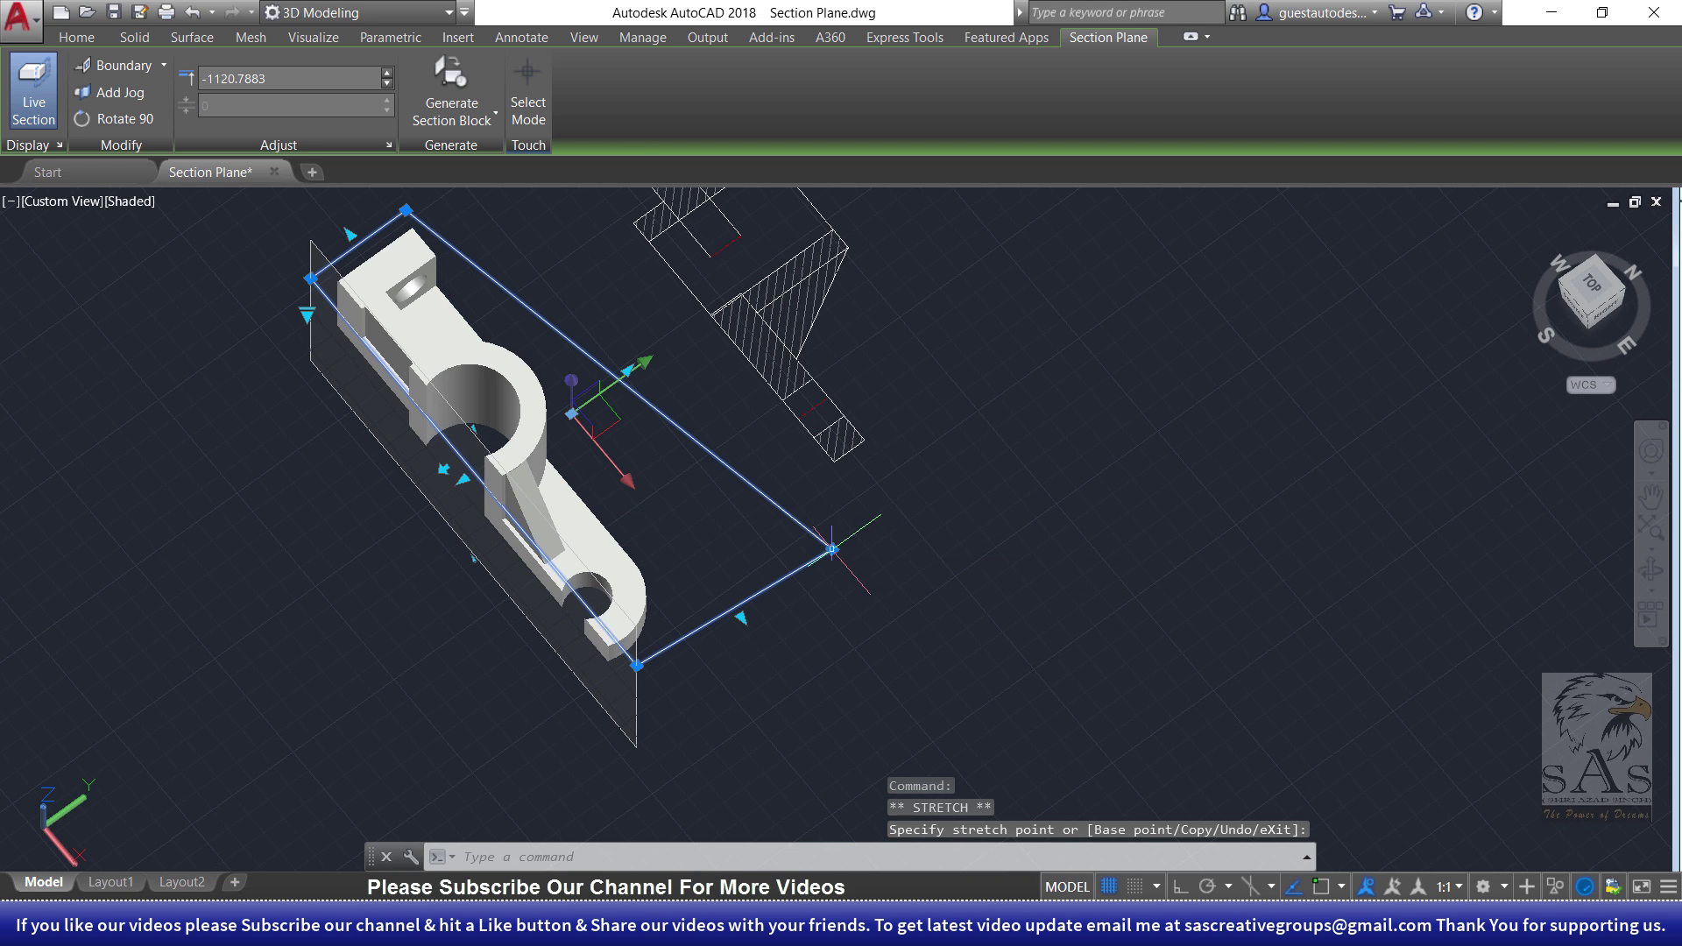
click(727, 605)
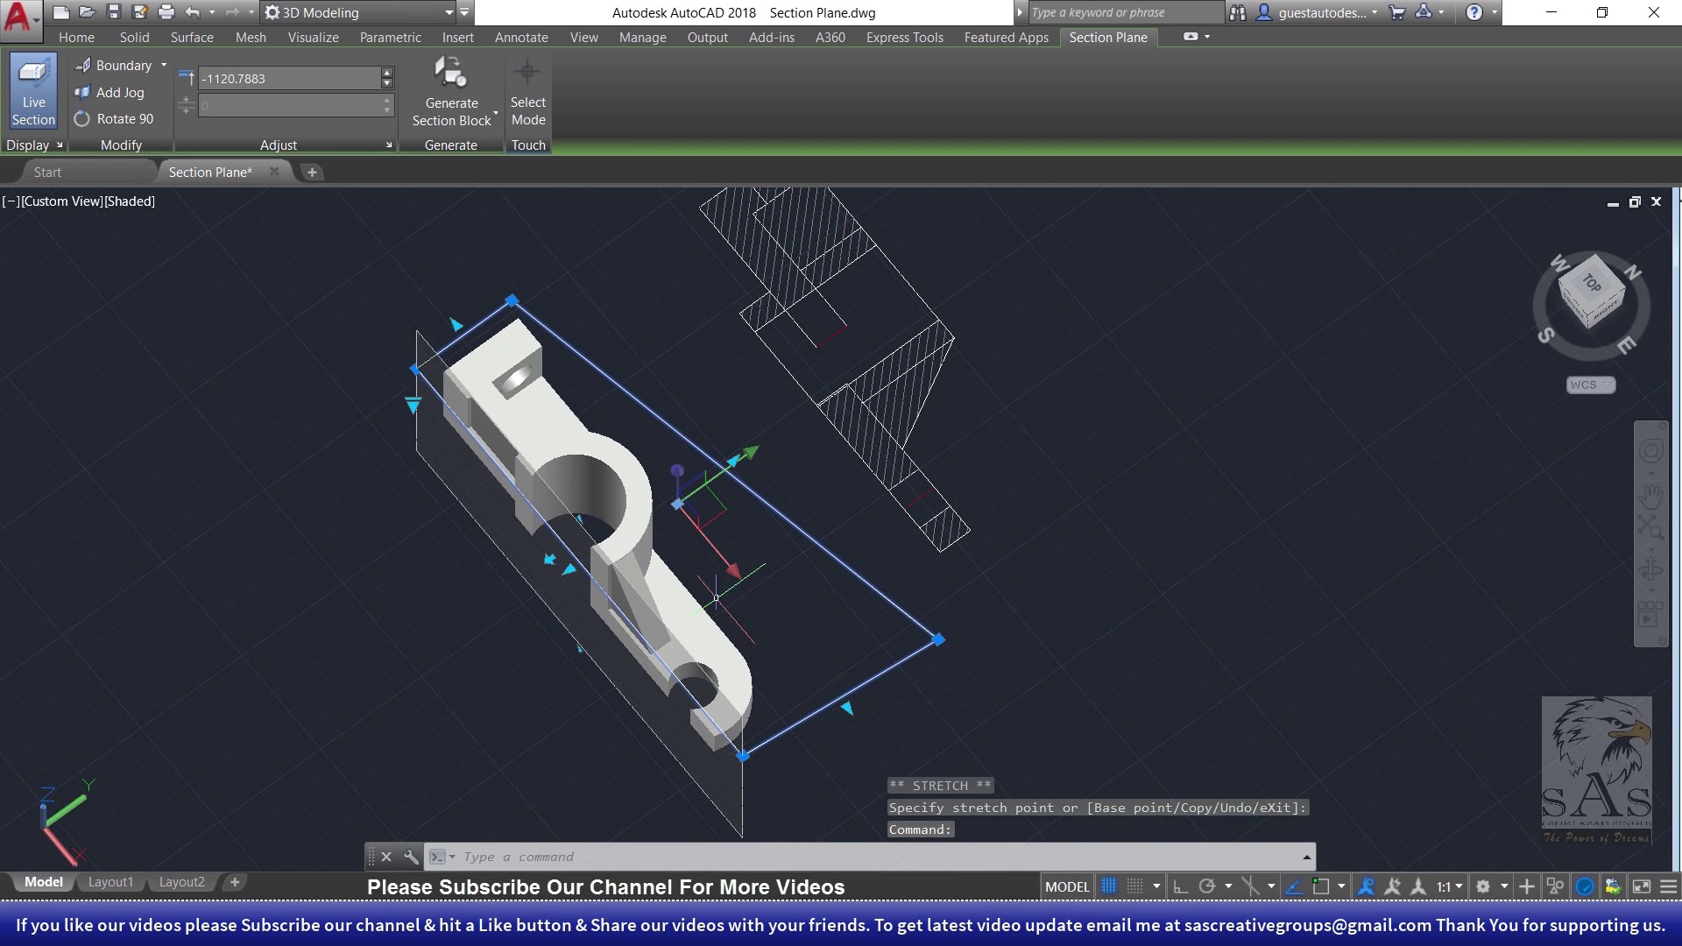
scroll(731, 604, up, 3)
scroll(796, 465, down, 2)
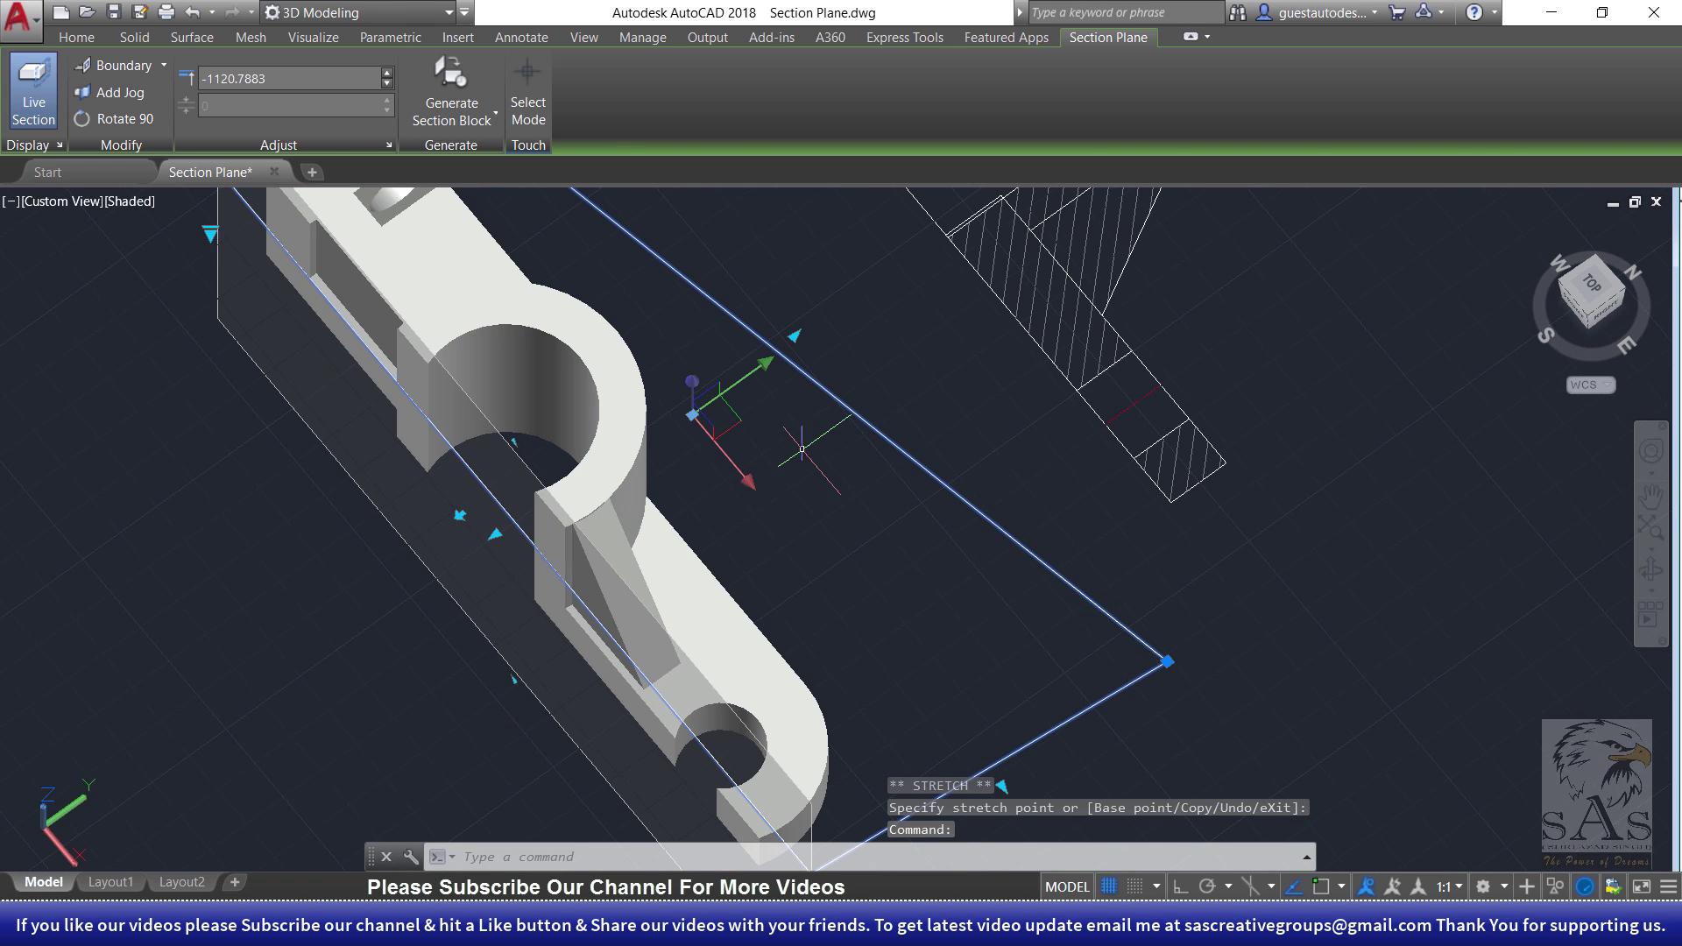
- Switch the section type to Volume and orbit to an isometric view of the box
click(164, 66)
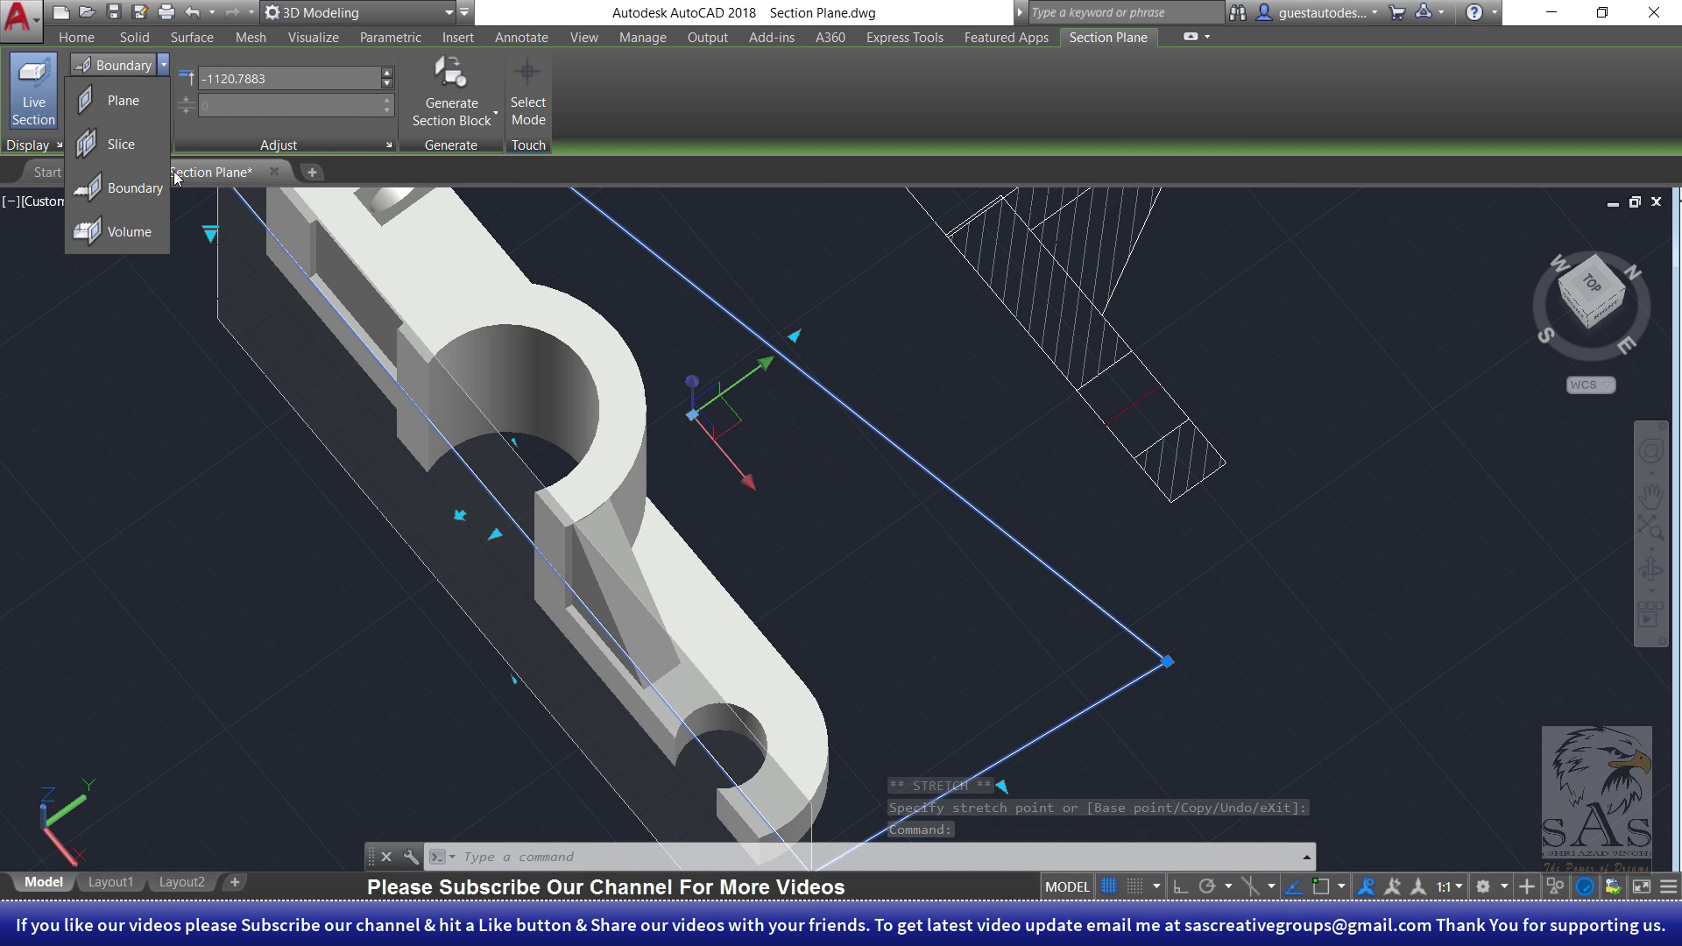
click(130, 231)
mouse_move(786, 470)
shift+middle_down()
mouse_move(764, 331)
mouse_move(736, 333)
shift+middle_up()
shift+middle_drag(857, 307, 687, 387)
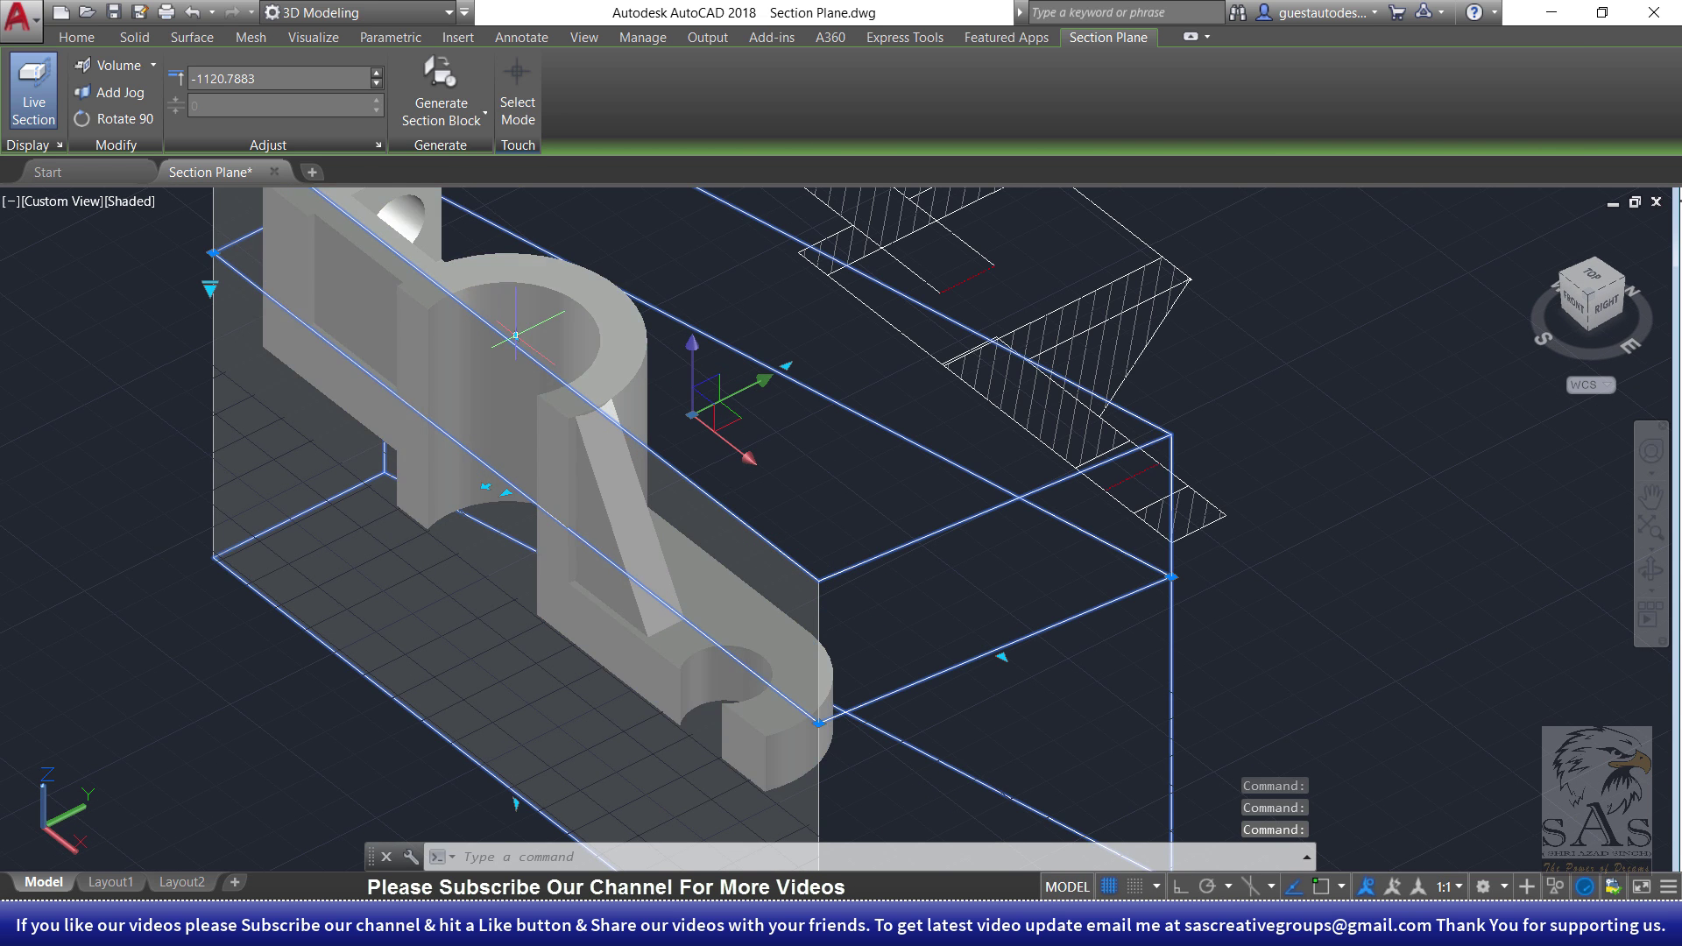
- Move the section plane through the bracket and set its section type back to Plane
click(514, 352)
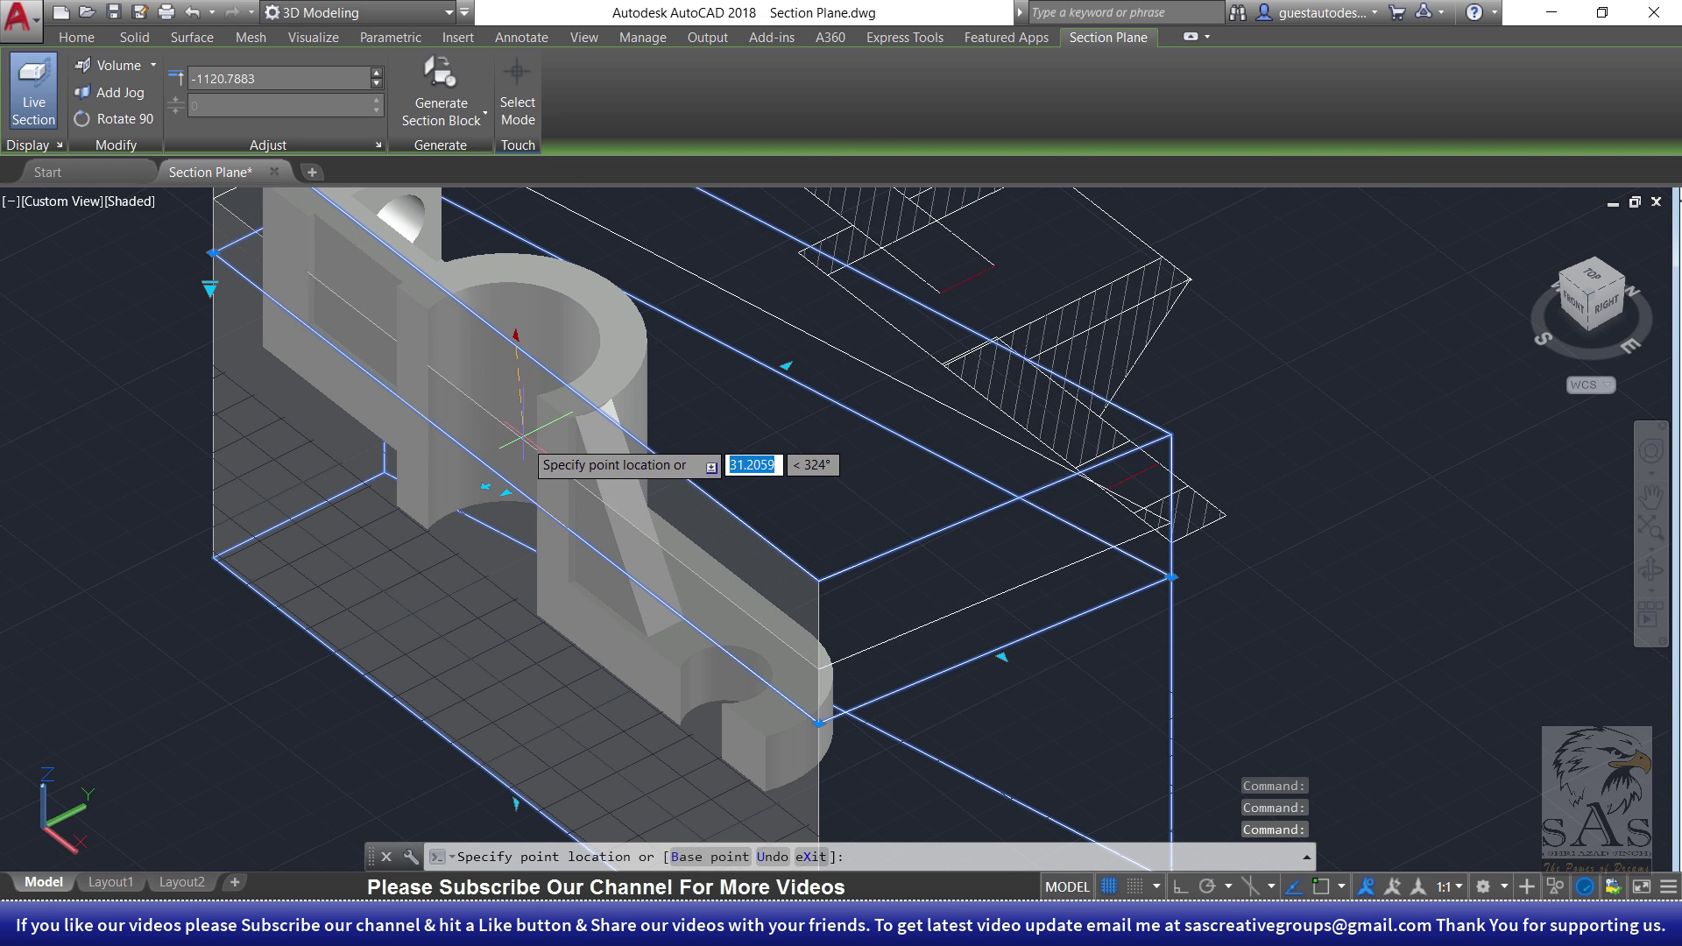
click(551, 475)
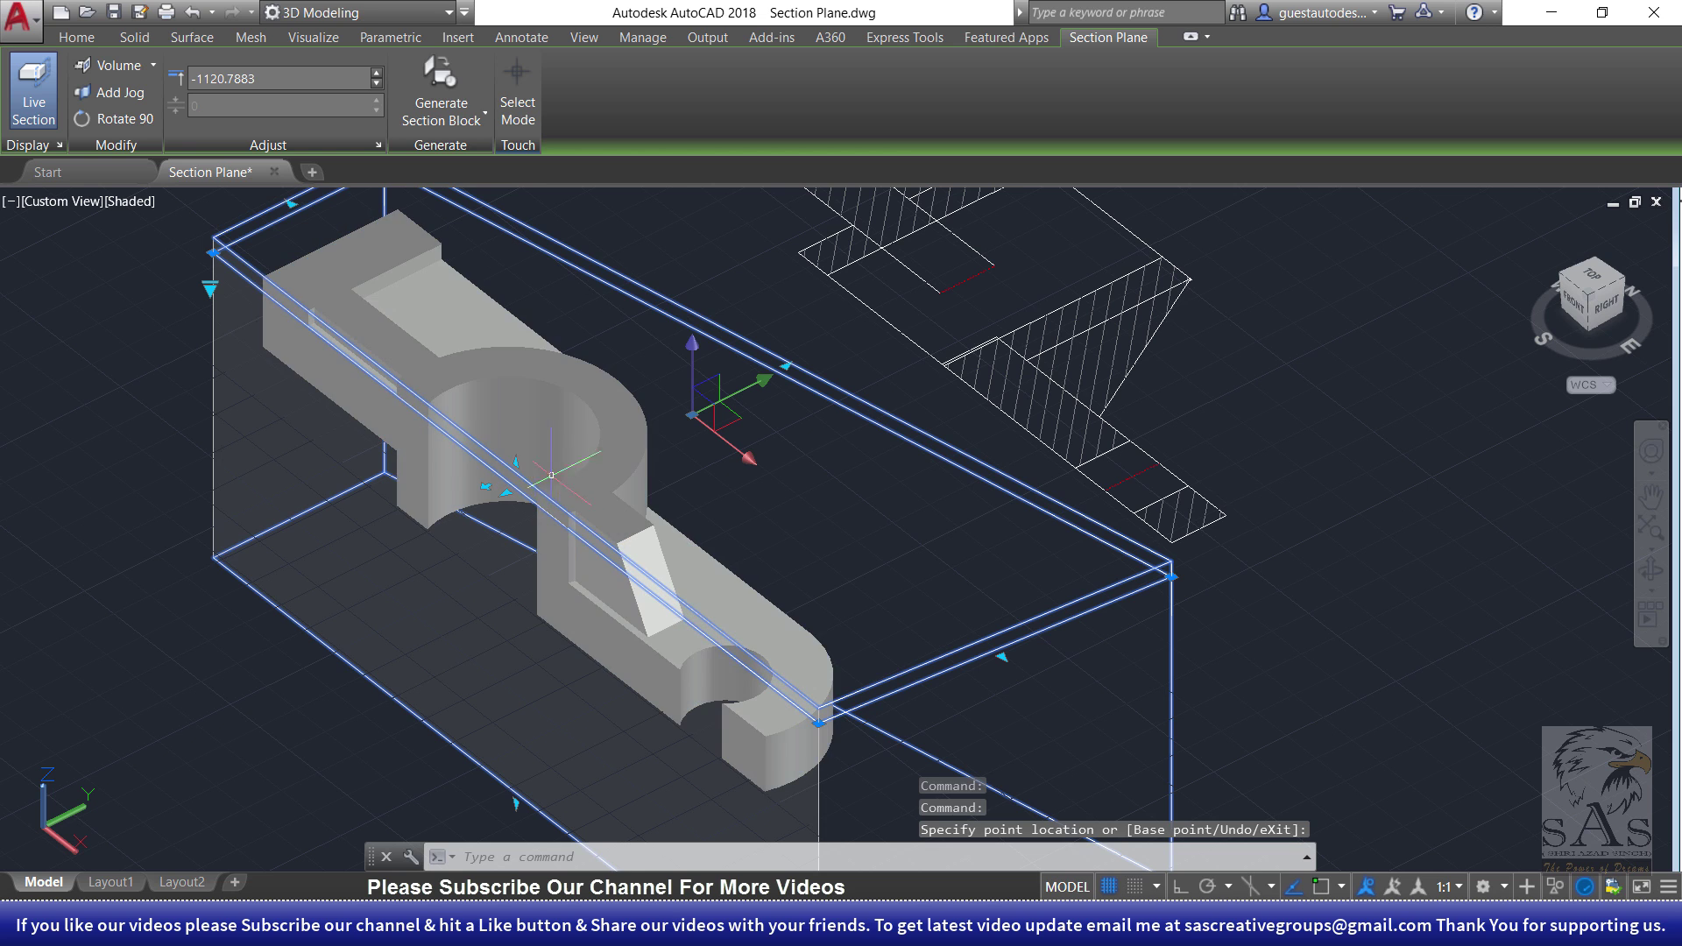
click(375, 250)
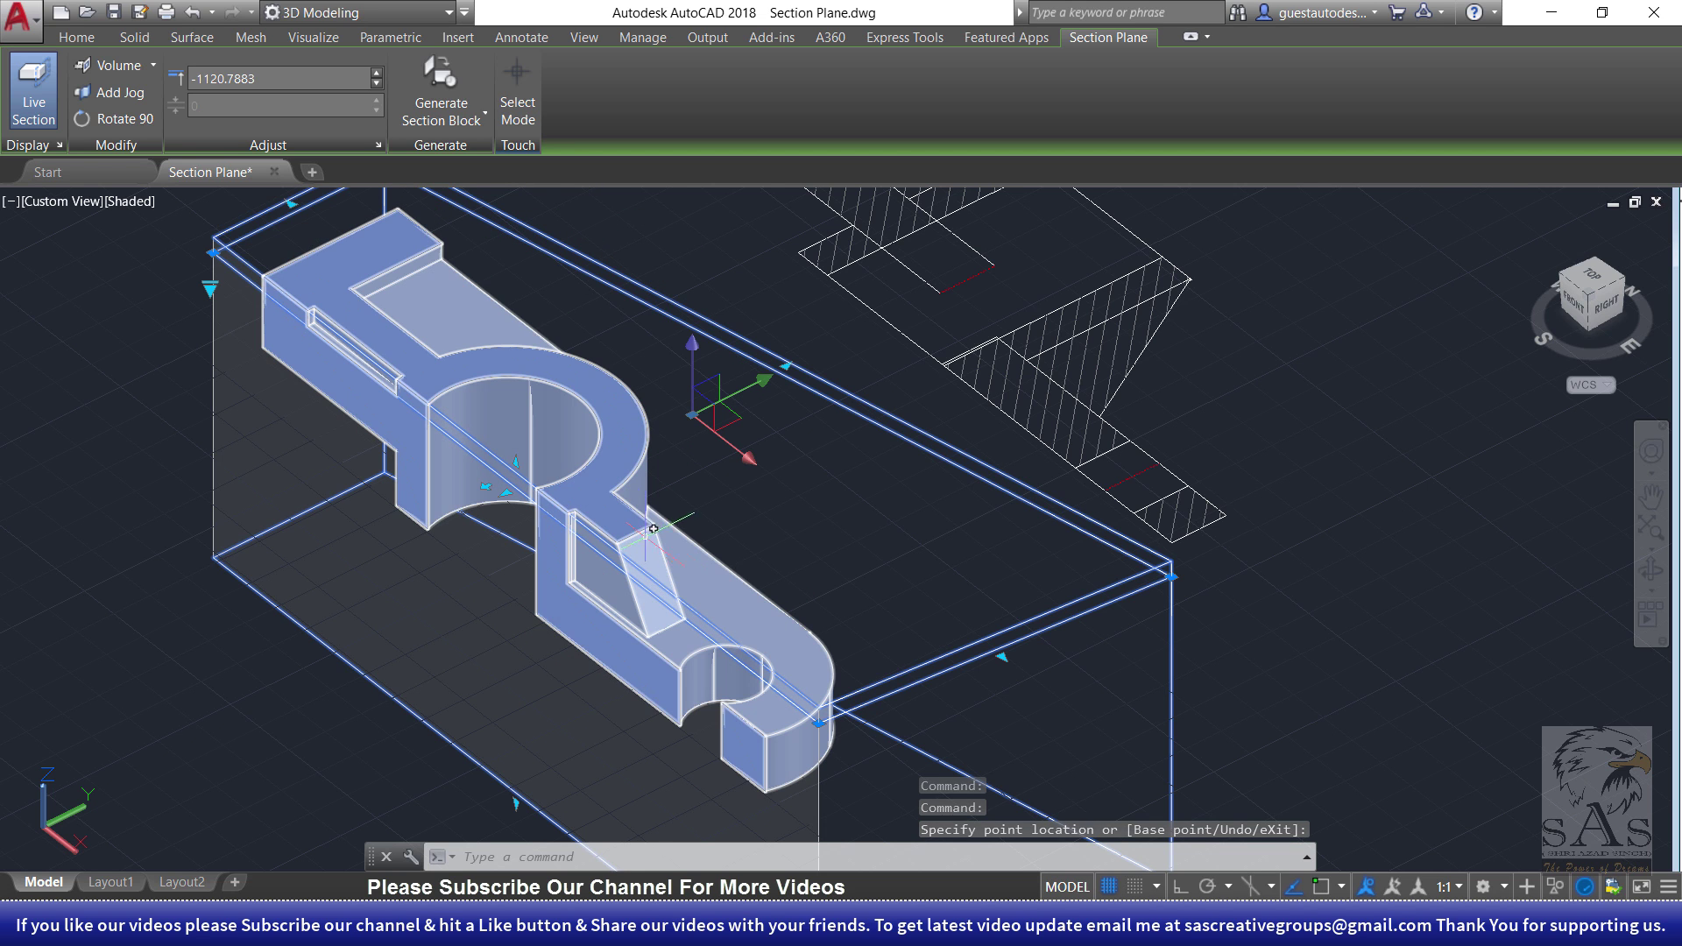
click(153, 66)
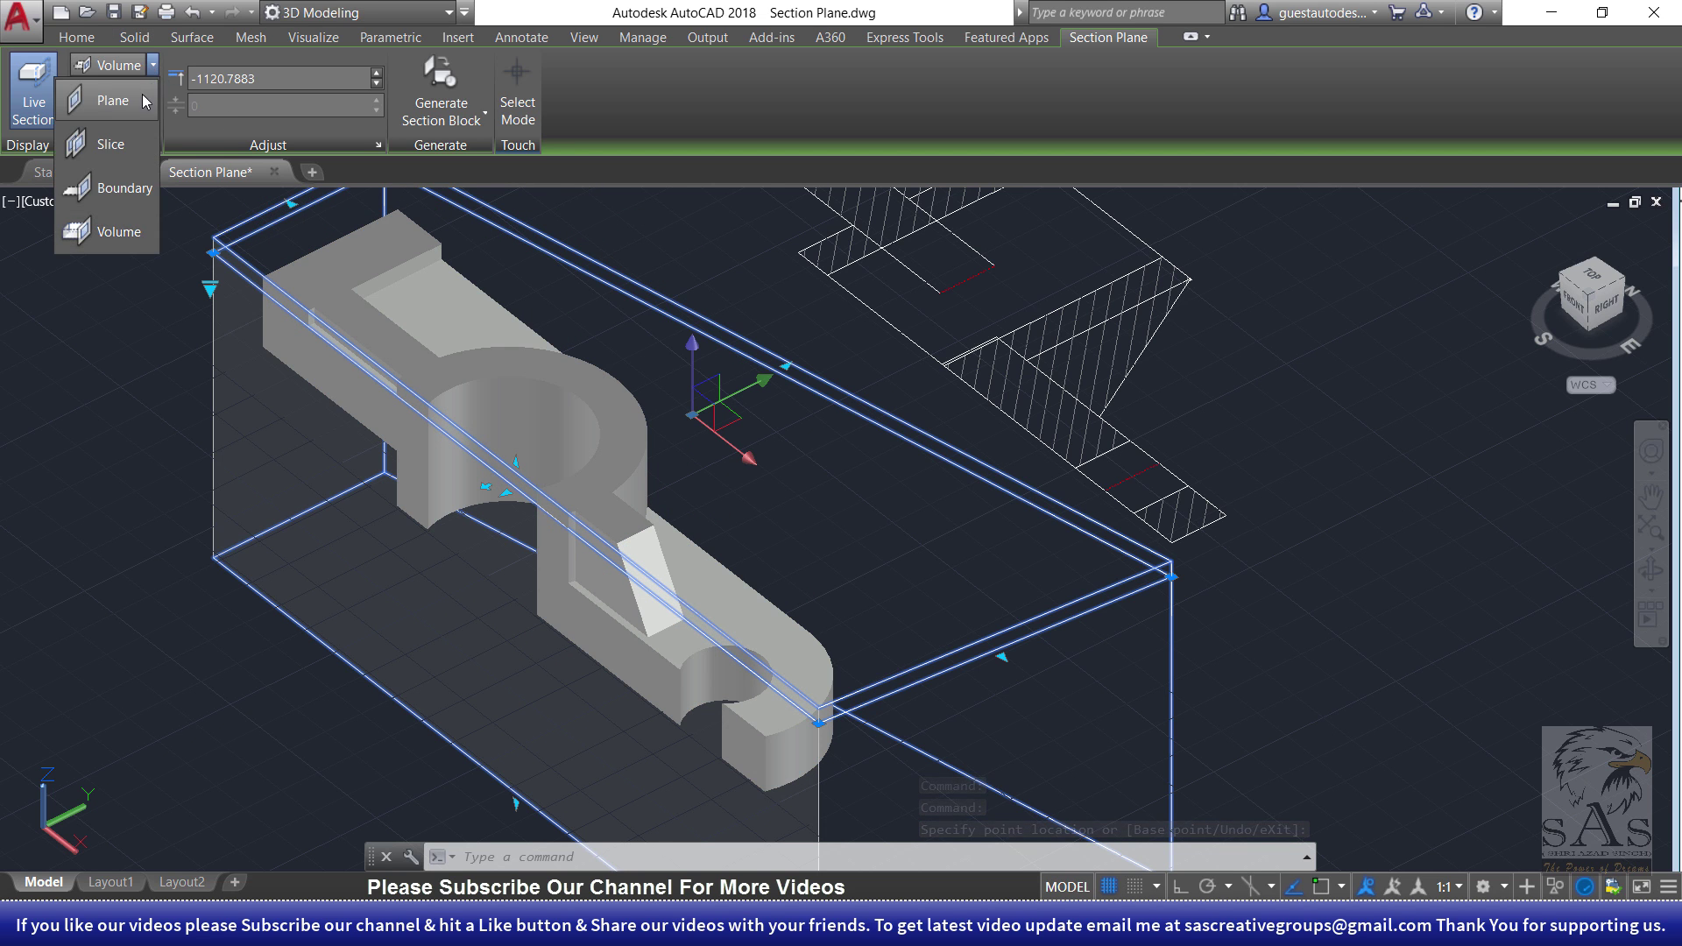
click(114, 101)
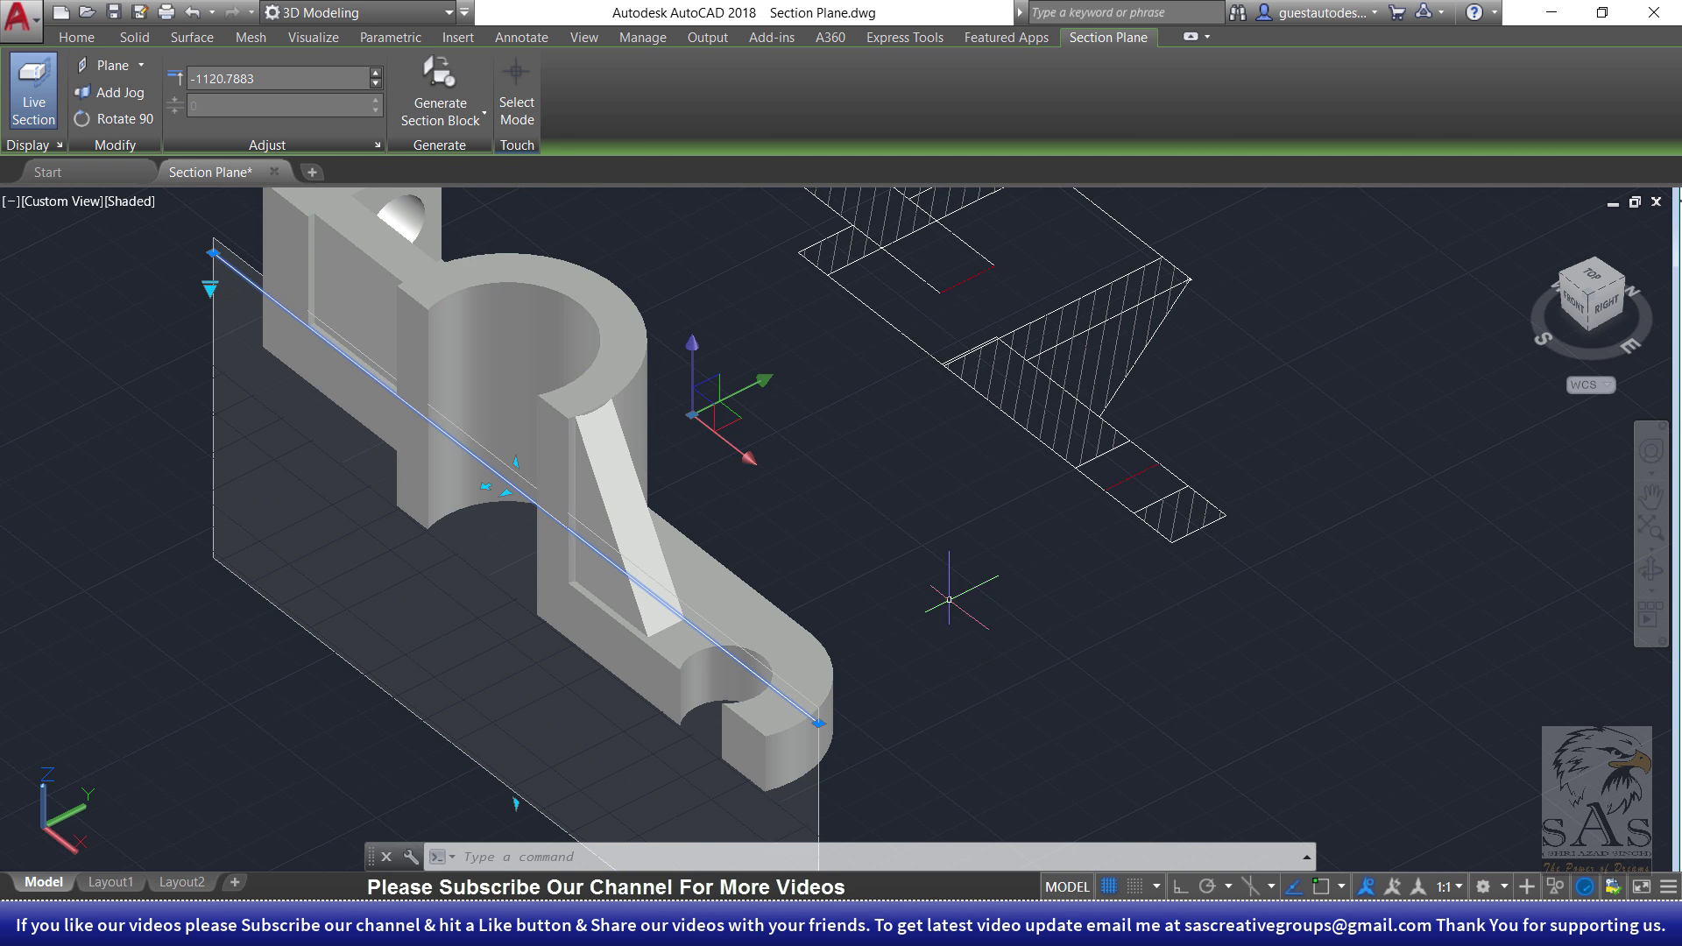
- Stretch the section plane with its arrow grip to a new cut position, then start Add Jog
middle_drag(949, 600, 853, 661)
click(420, 523)
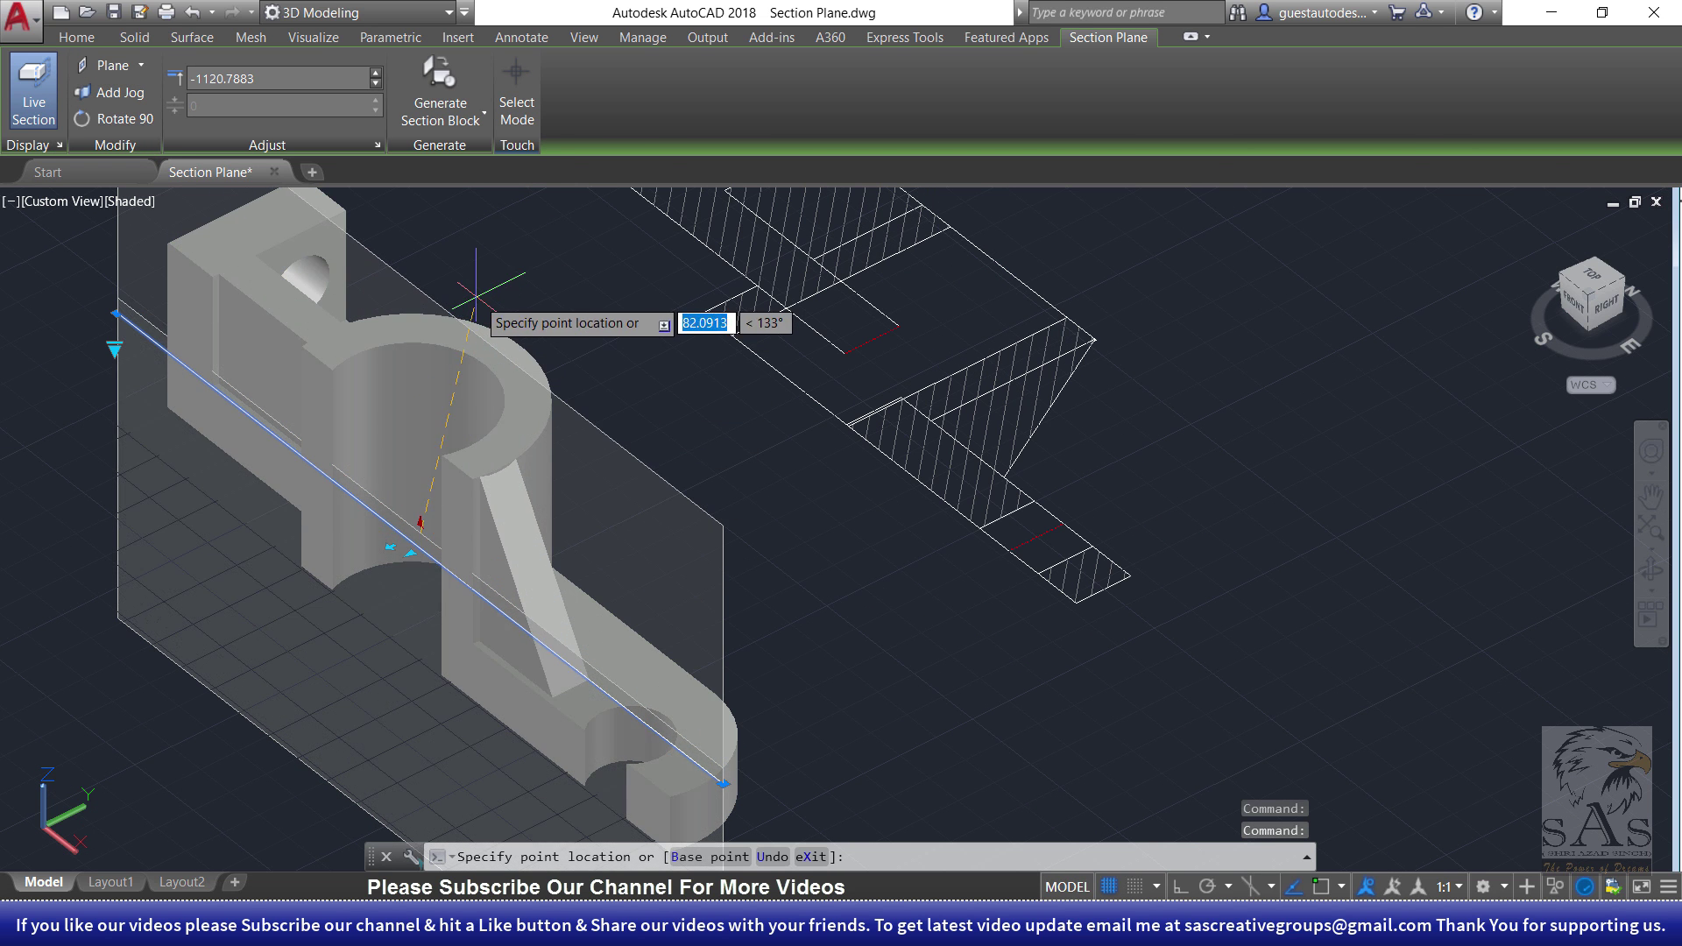
click(475, 295)
shift+middle_drag(953, 617, 763, 653)
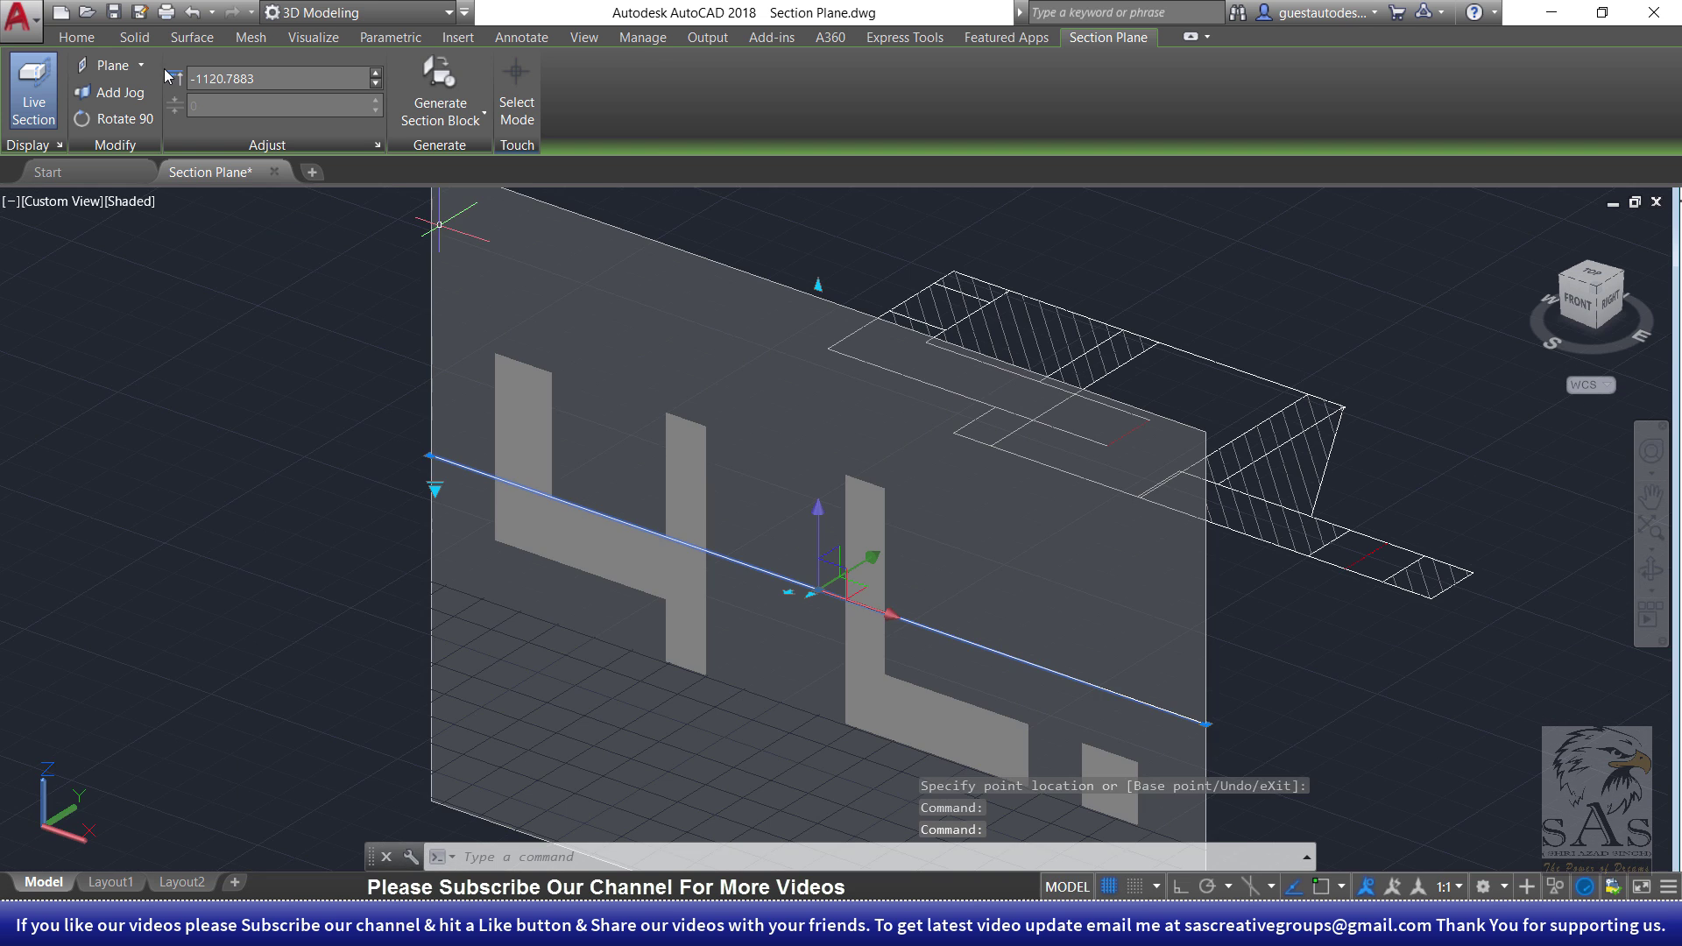
click(141, 65)
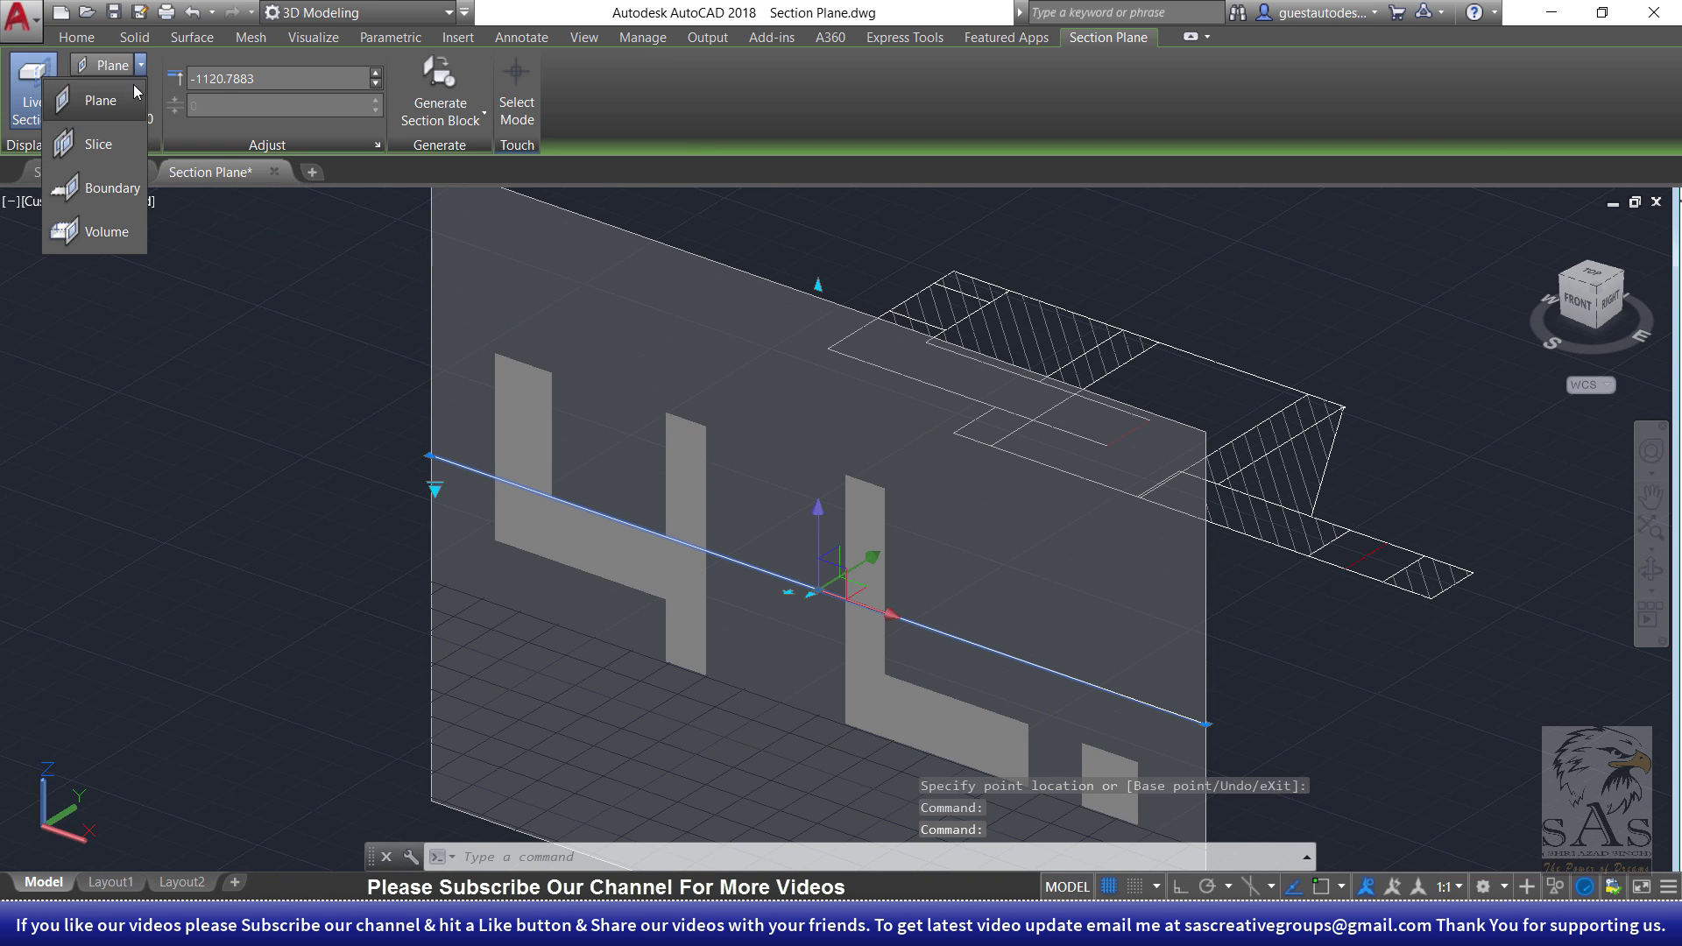
click(231, 321)
shift+middle_drag(230, 321, 823, 455)
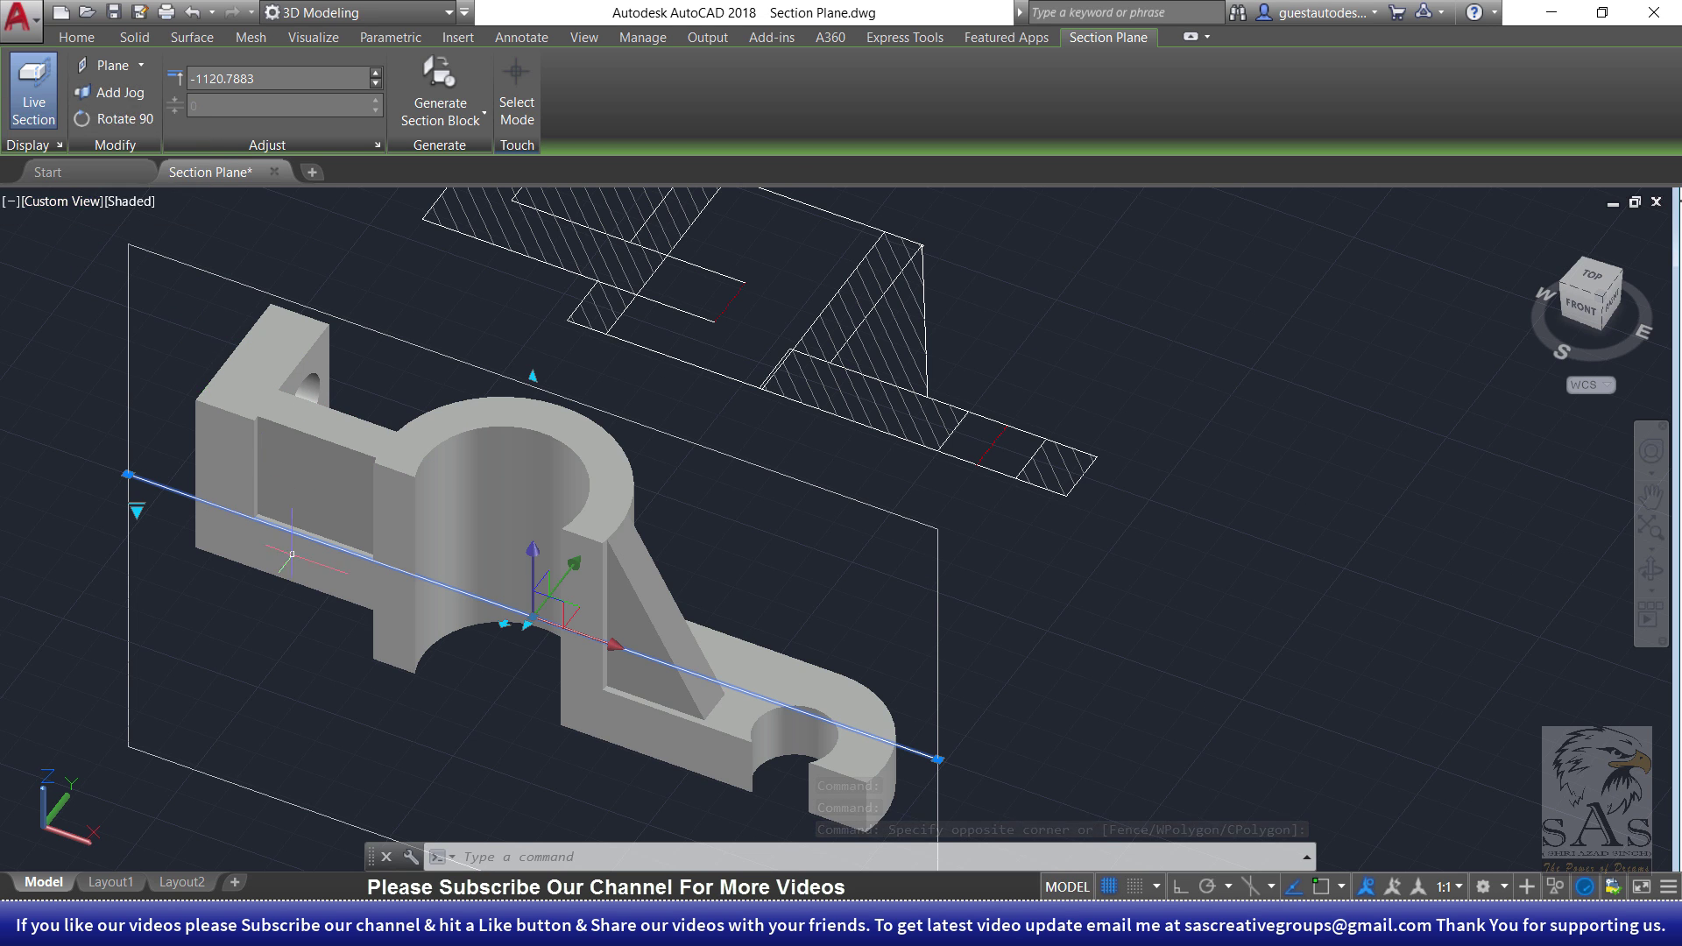
click(116, 93)
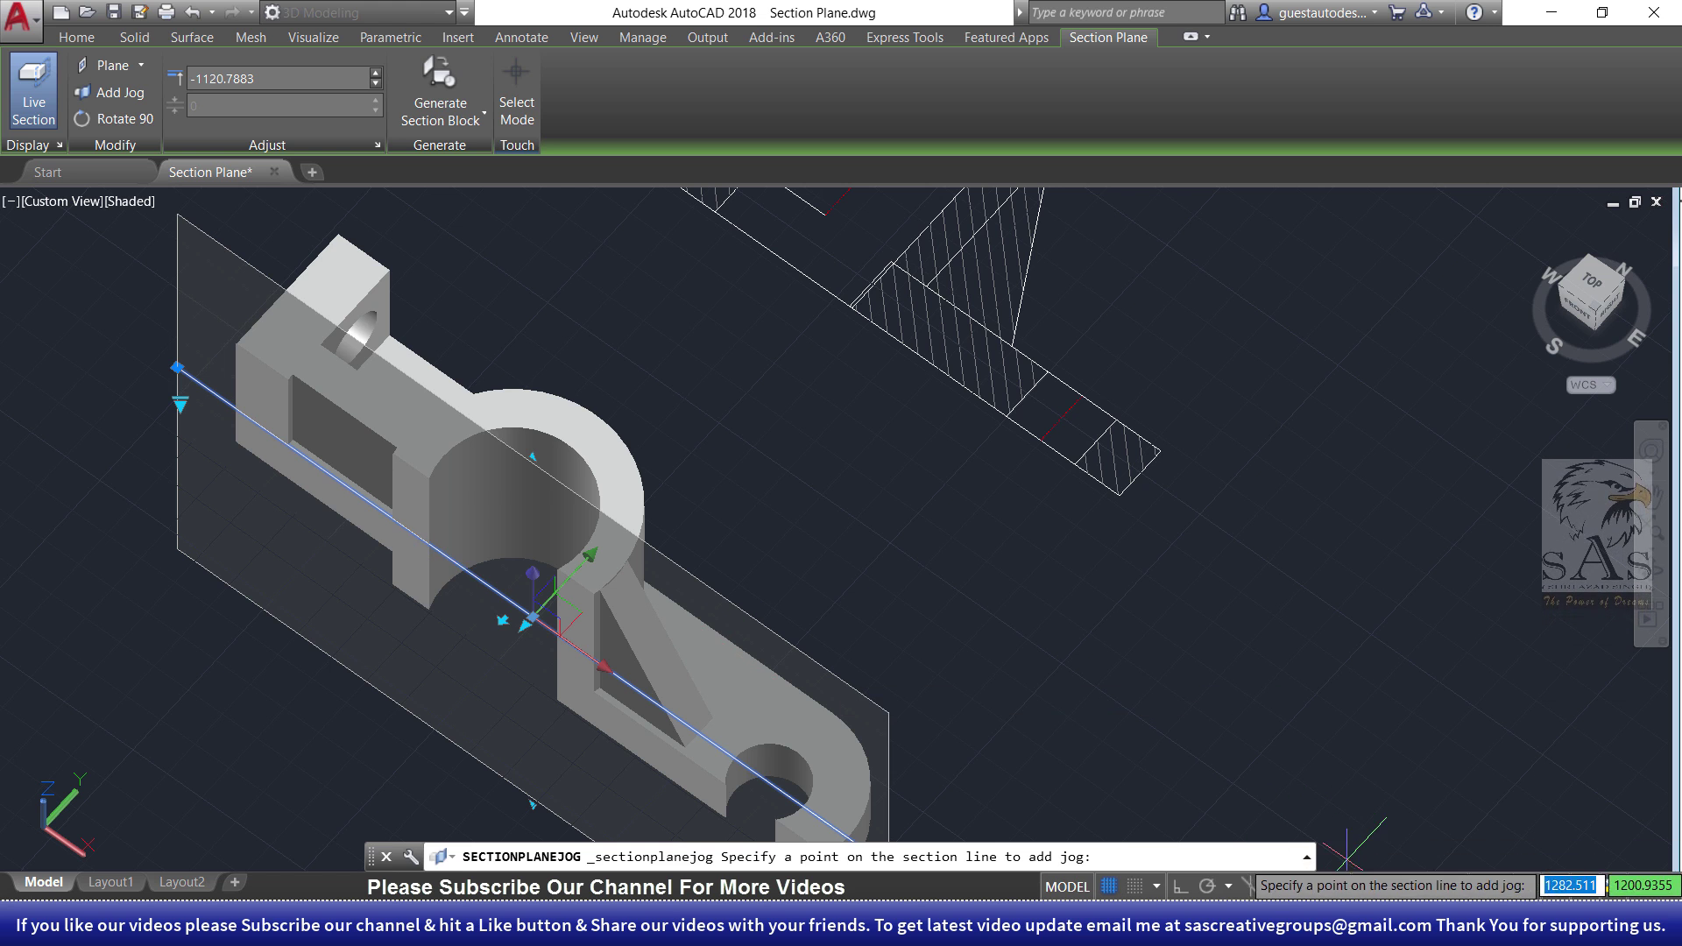
- With Object Snap on, add a jog to the section line and offset its segment around the bracket
click(1321, 887)
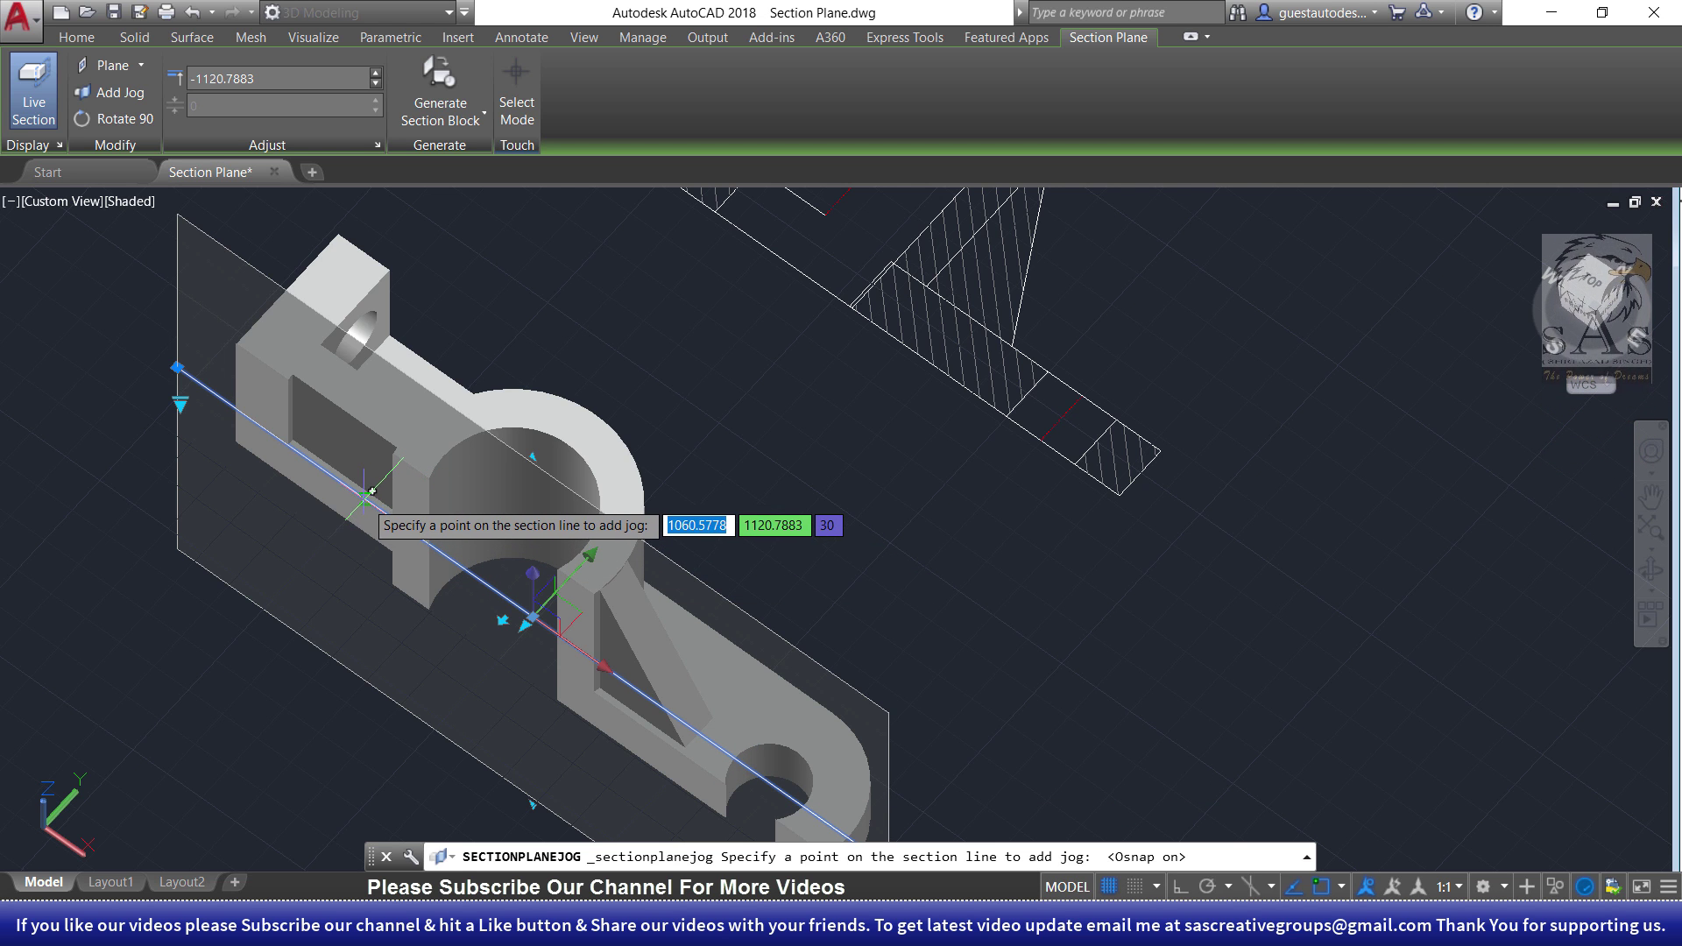
click(373, 496)
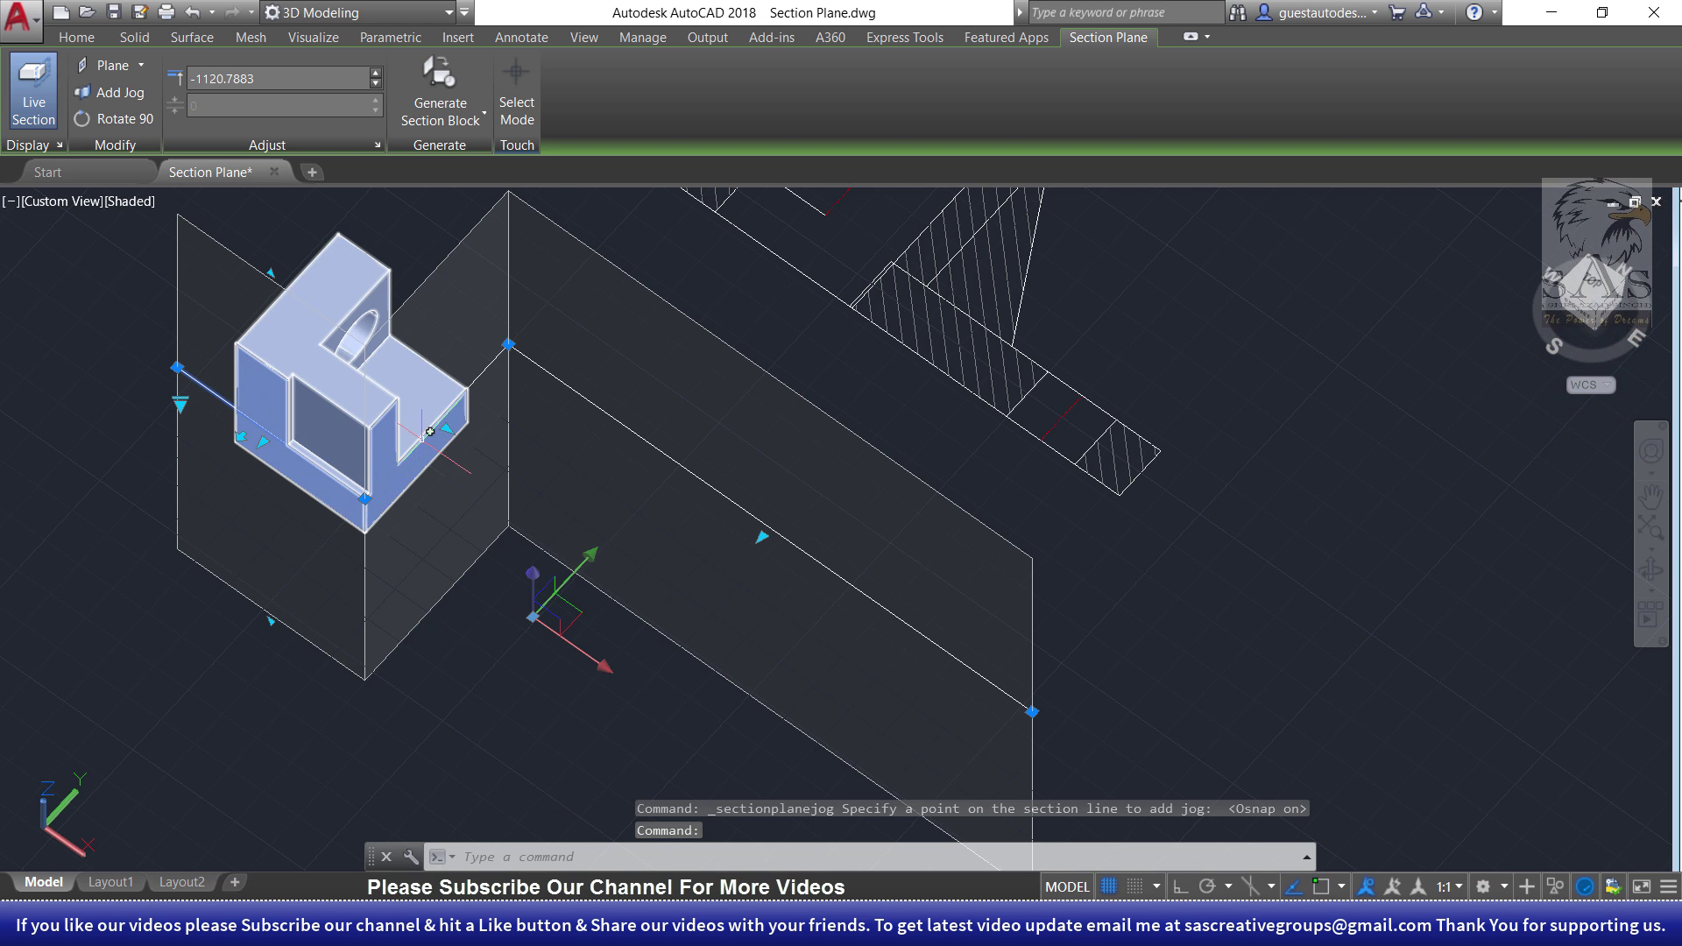
click(763, 535)
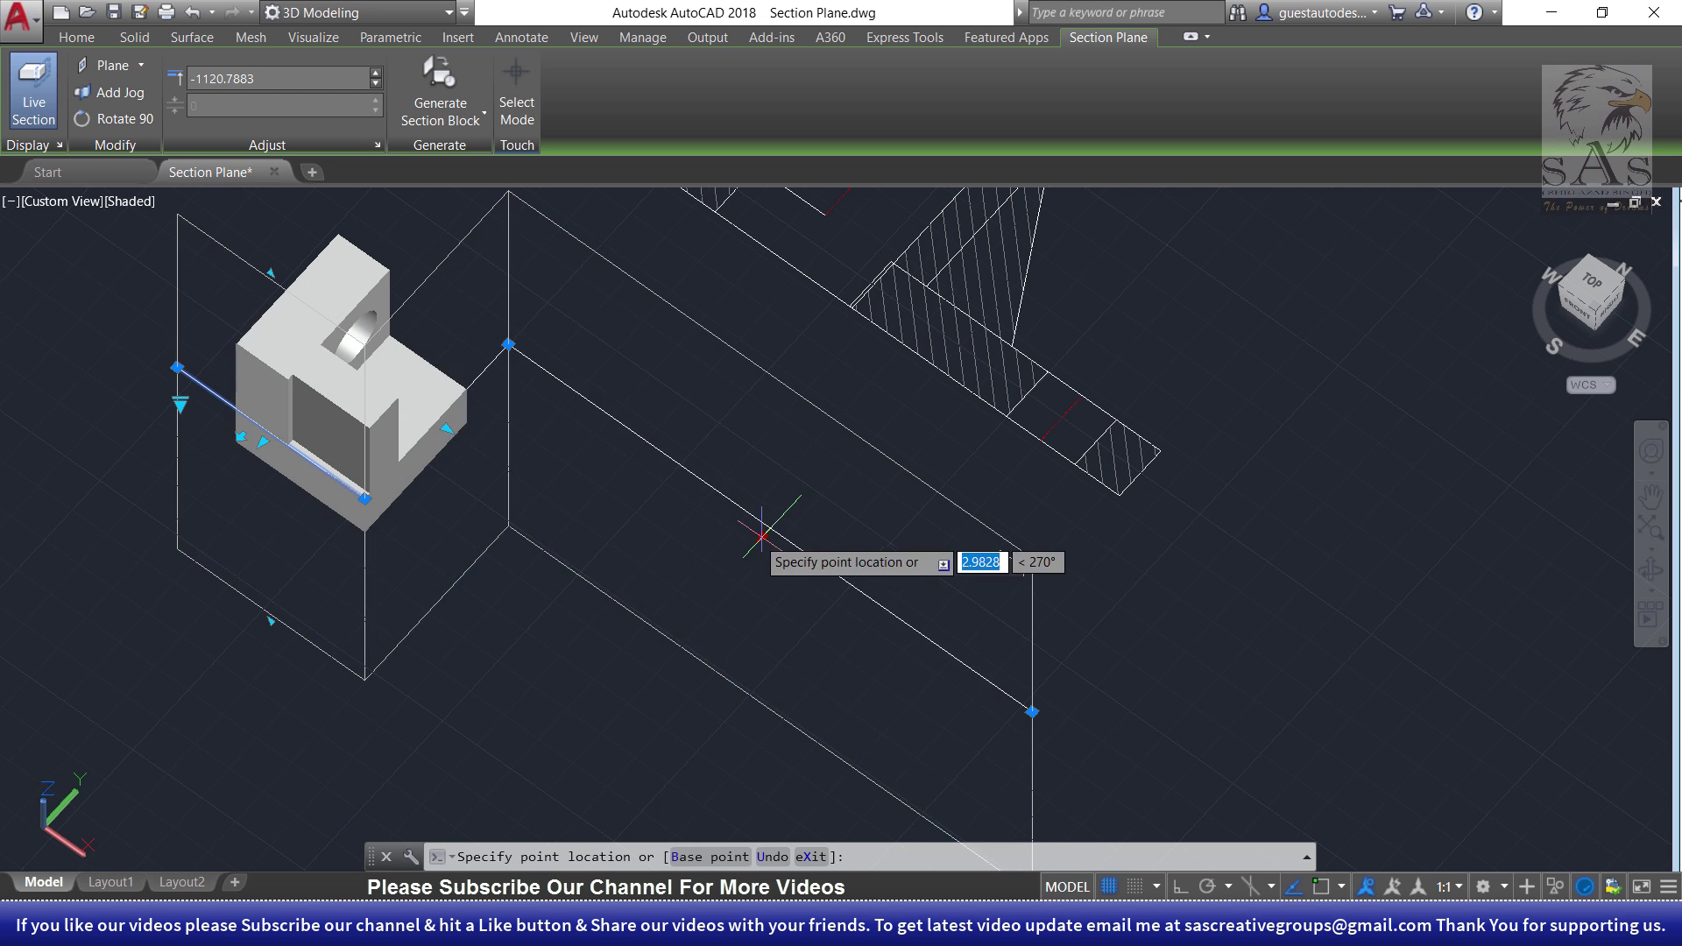
click(668, 596)
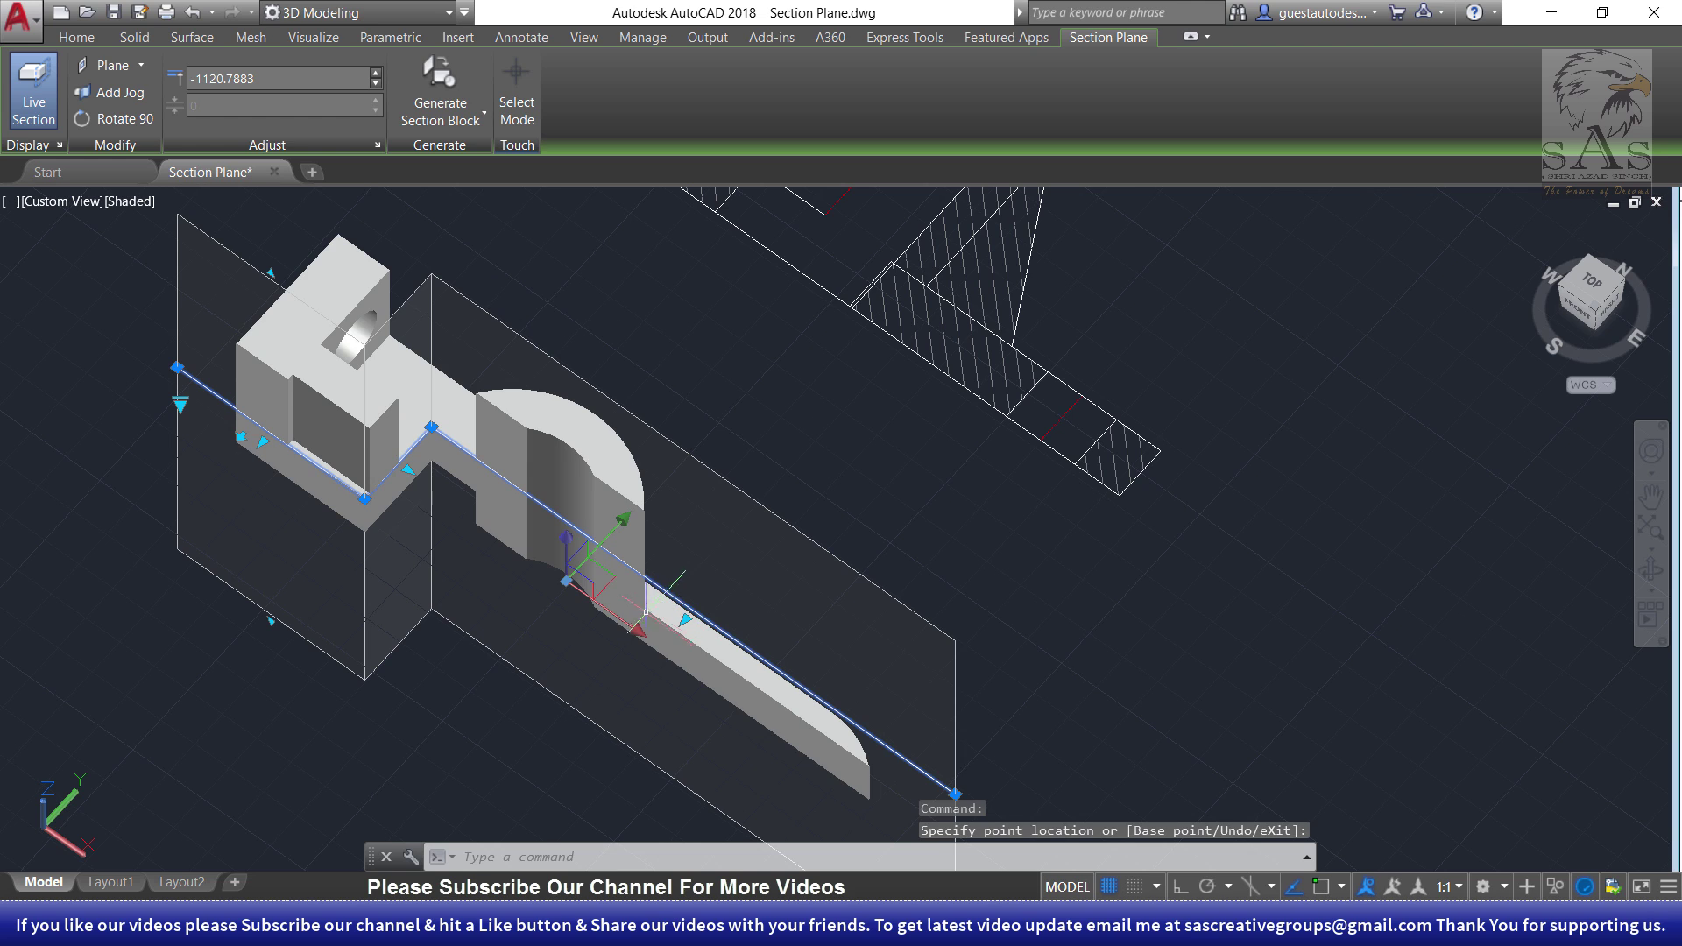
shift+middle_drag(670, 596, 559, 677)
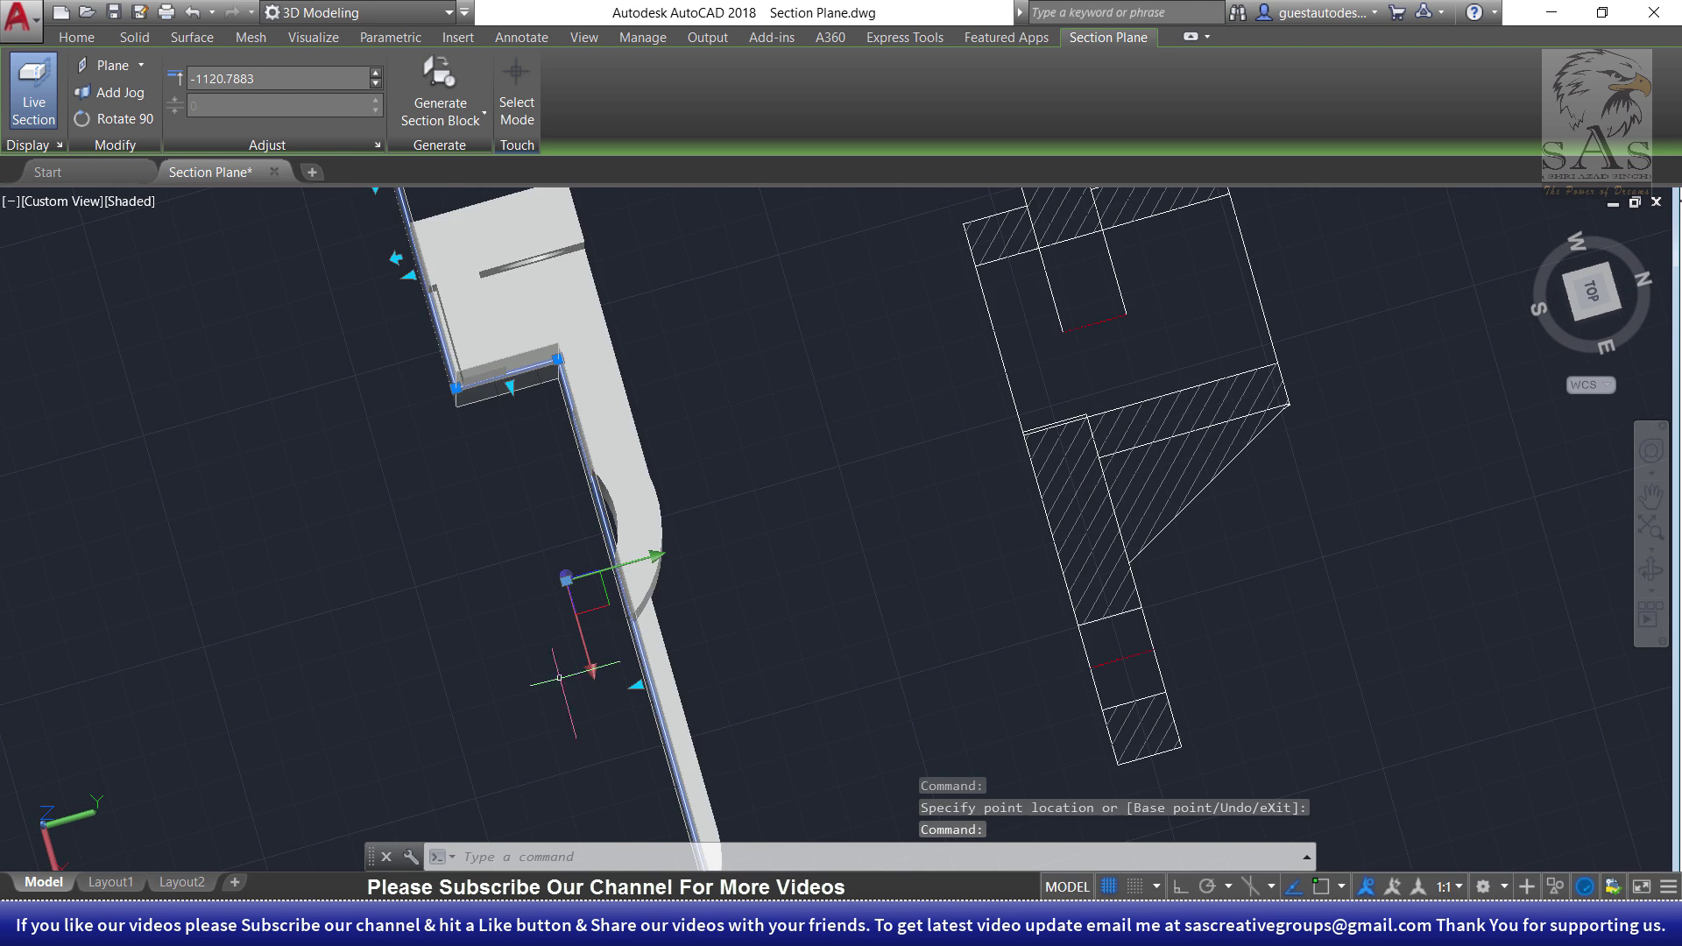
shift+middle_drag(576, 373, 621, 616)
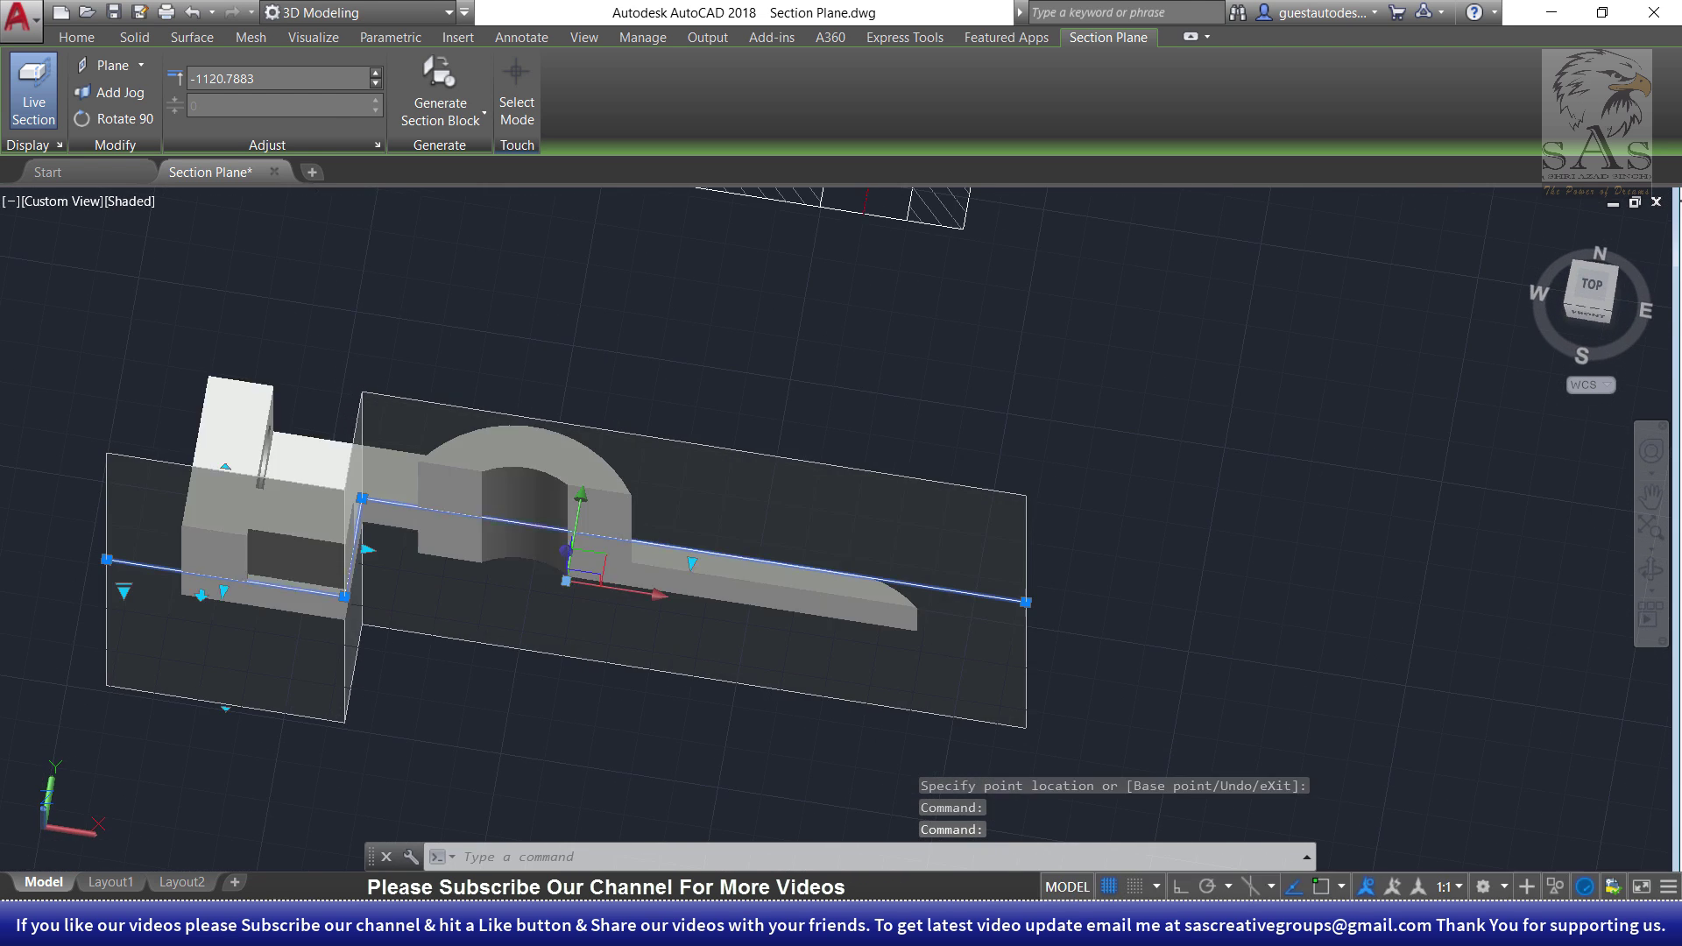
click(110, 92)
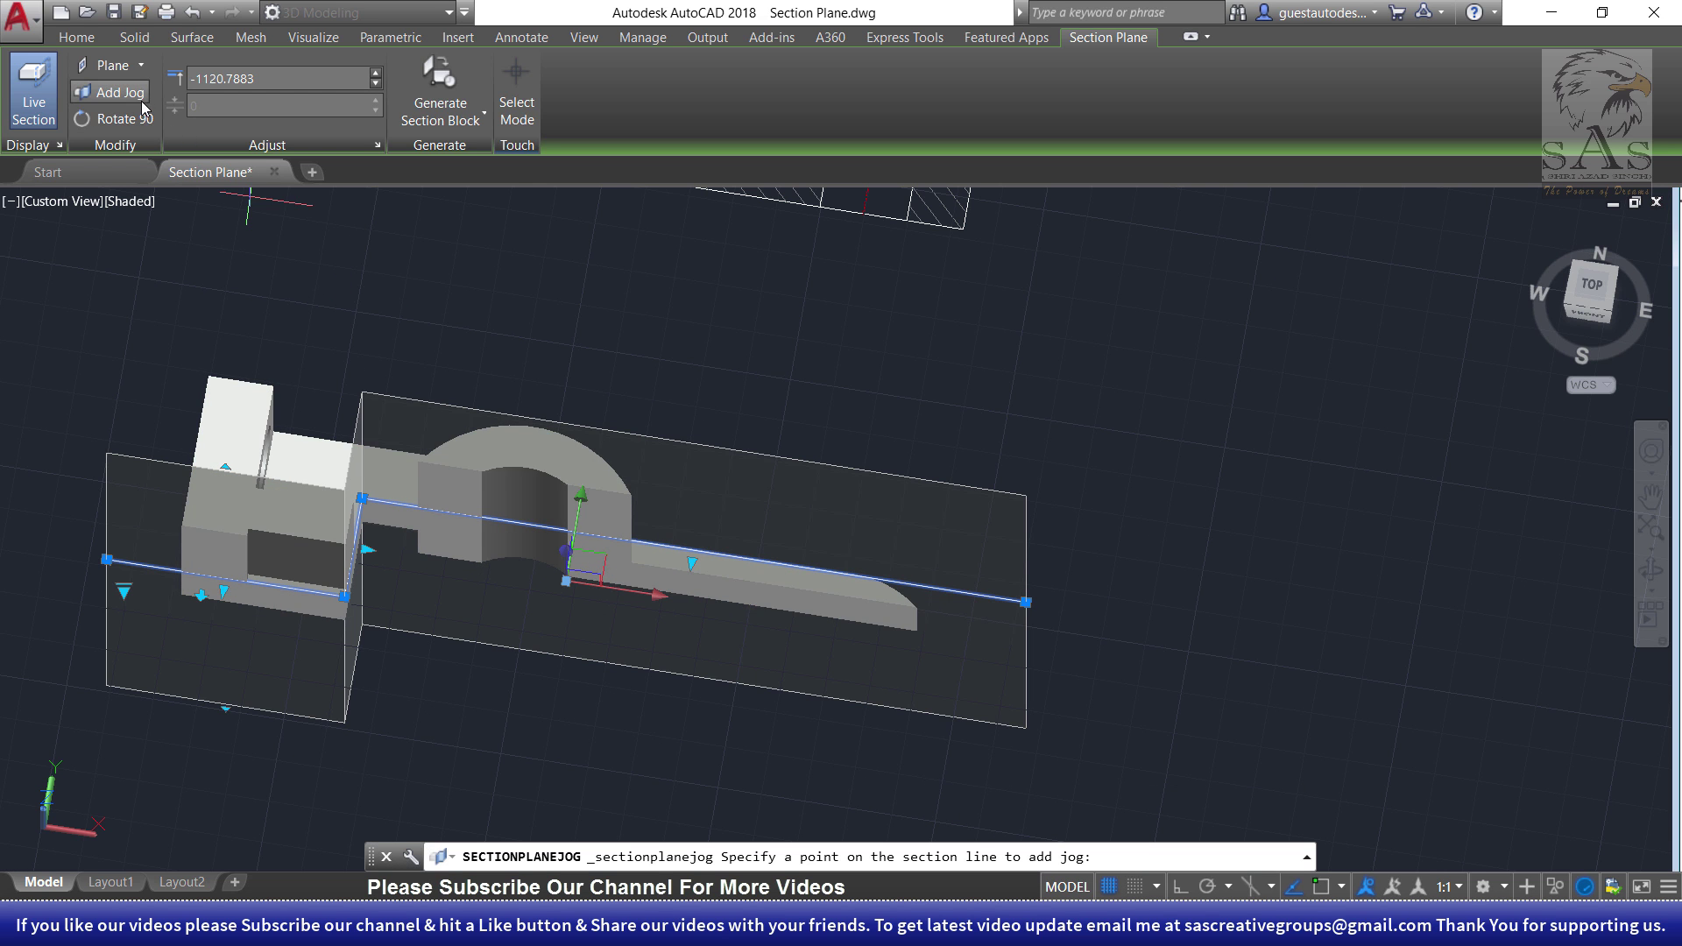
- Add a second jog to the section line and offset its new segment down and left
scroll(644, 548, up, 1)
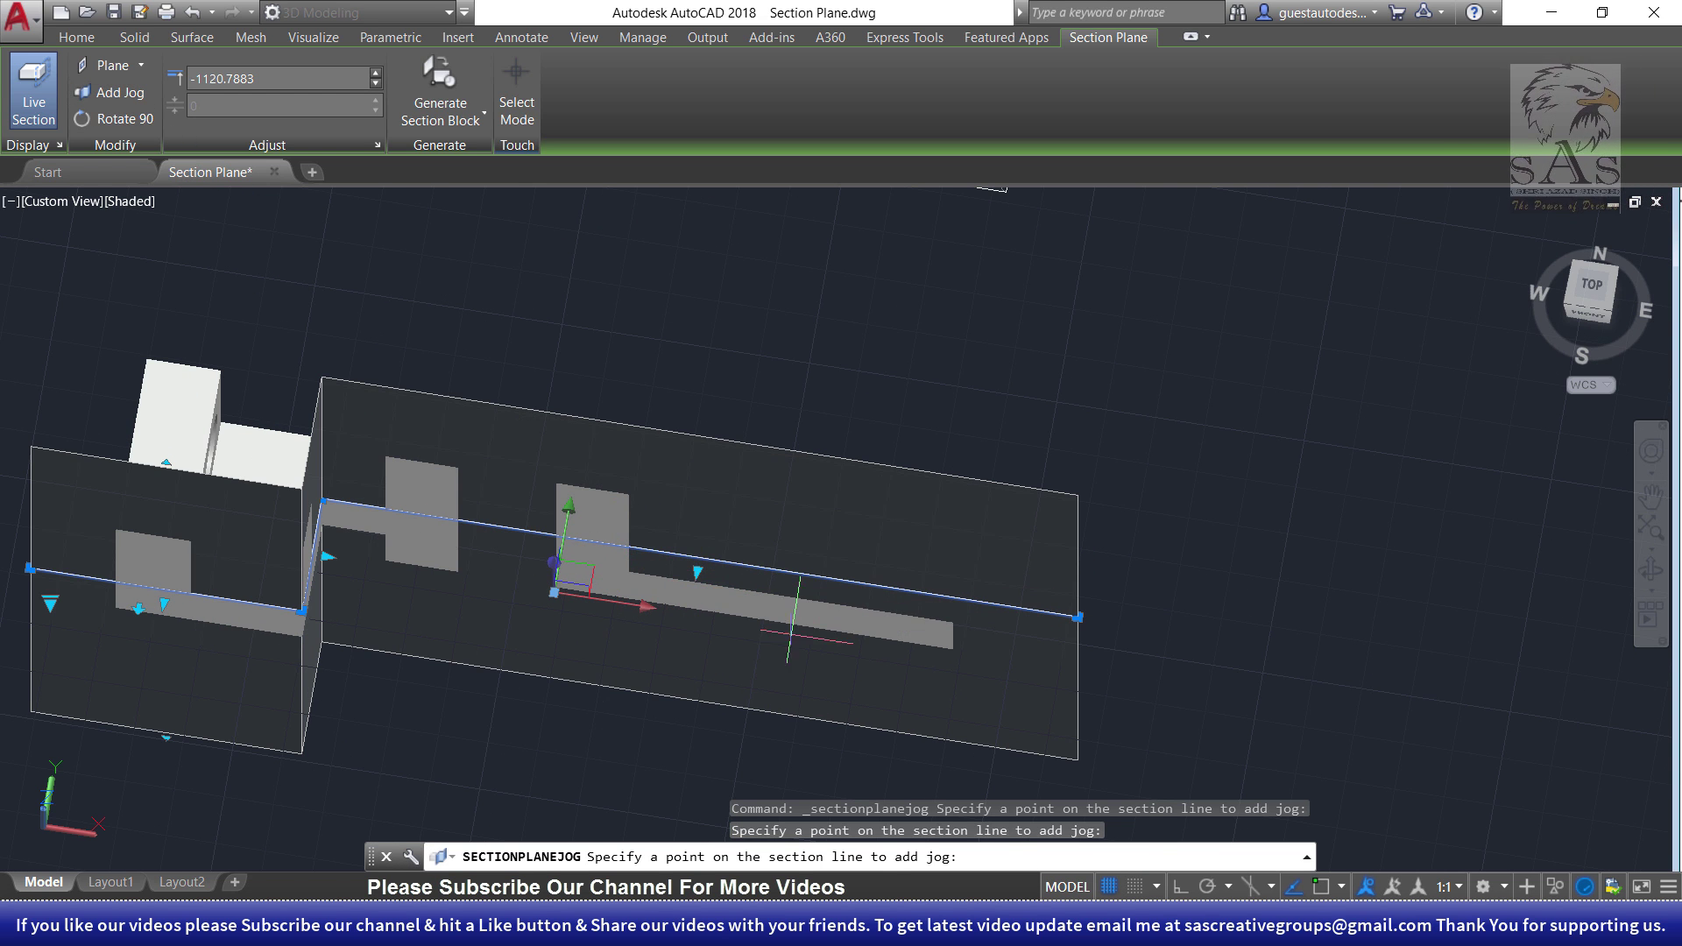
click(1322, 887)
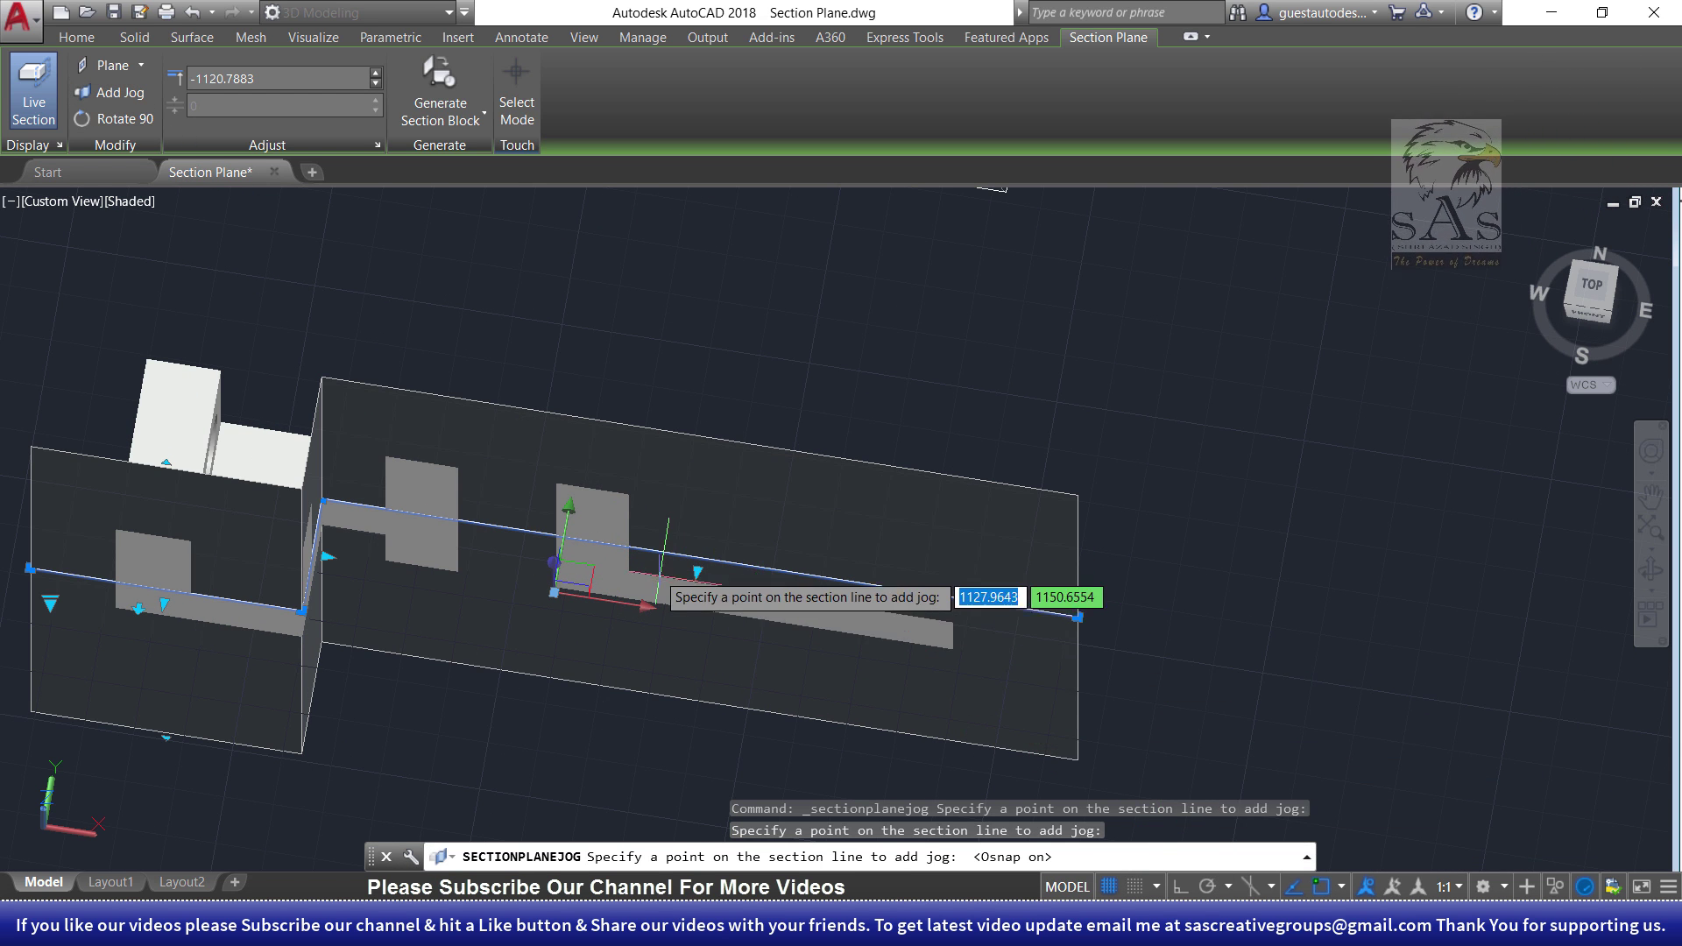
click(604, 530)
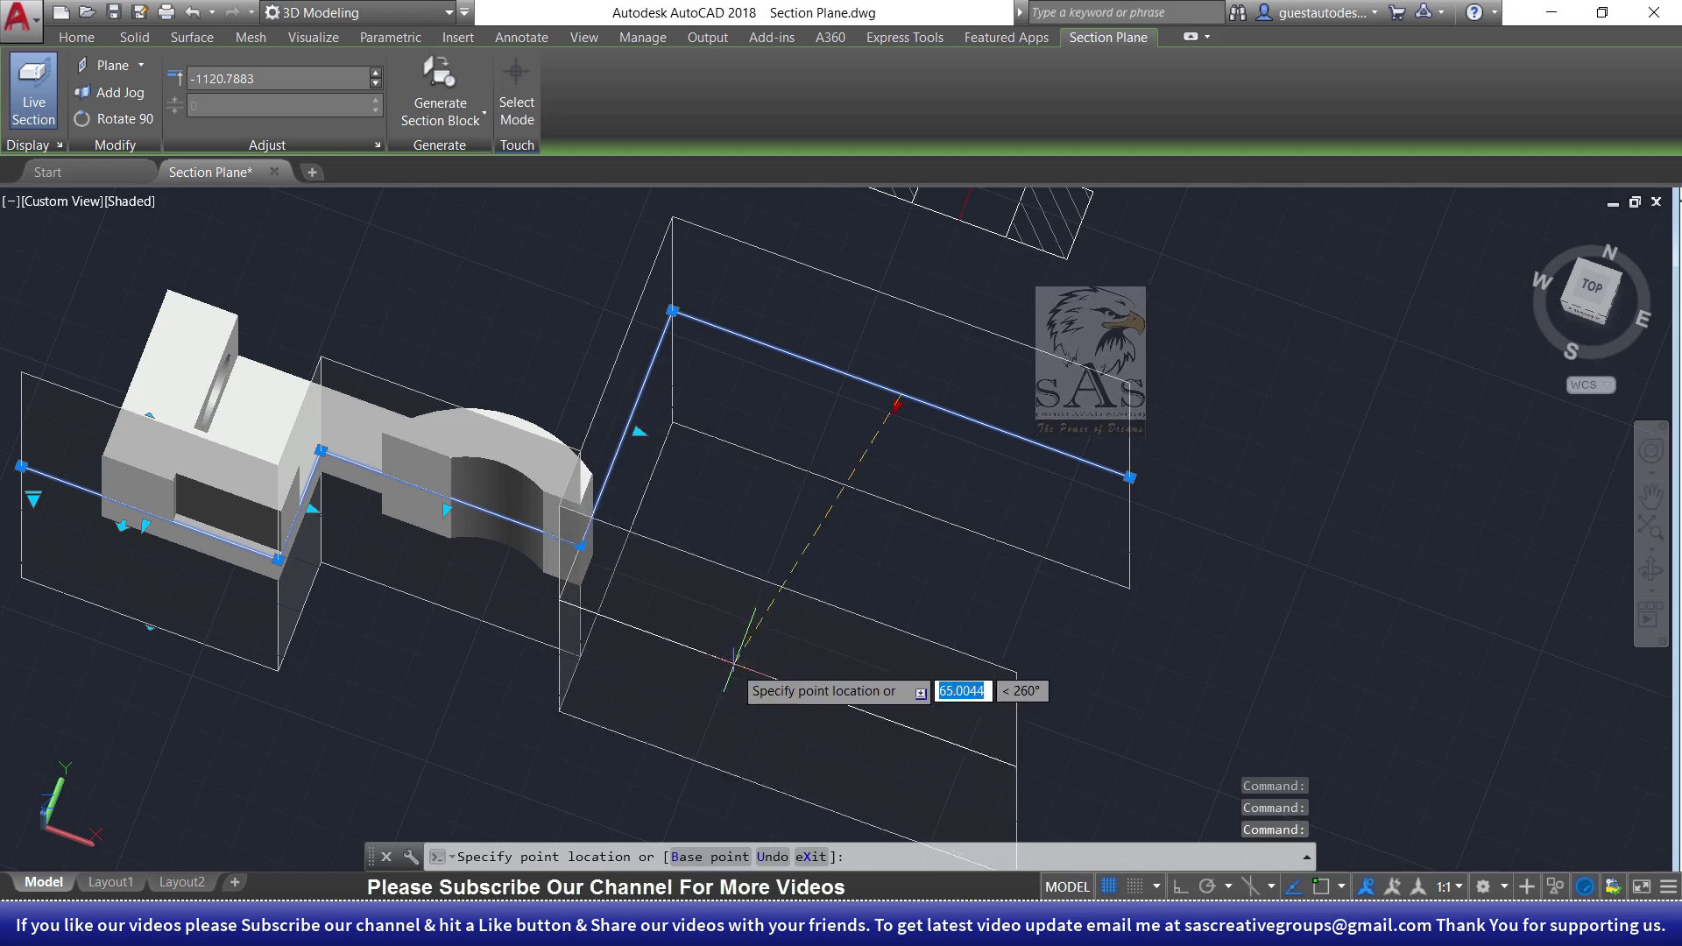
click(701, 662)
mouse_move(656, 618)
shift+middle_down()
mouse_move(762, 514)
mouse_move(589, 619)
mouse_move(801, 733)
mouse_move(953, 528)
mouse_move(653, 609)
mouse_move(669, 796)
mouse_move(762, 642)
mouse_move(719, 526)
mouse_move(451, 561)
shift+middle_up()
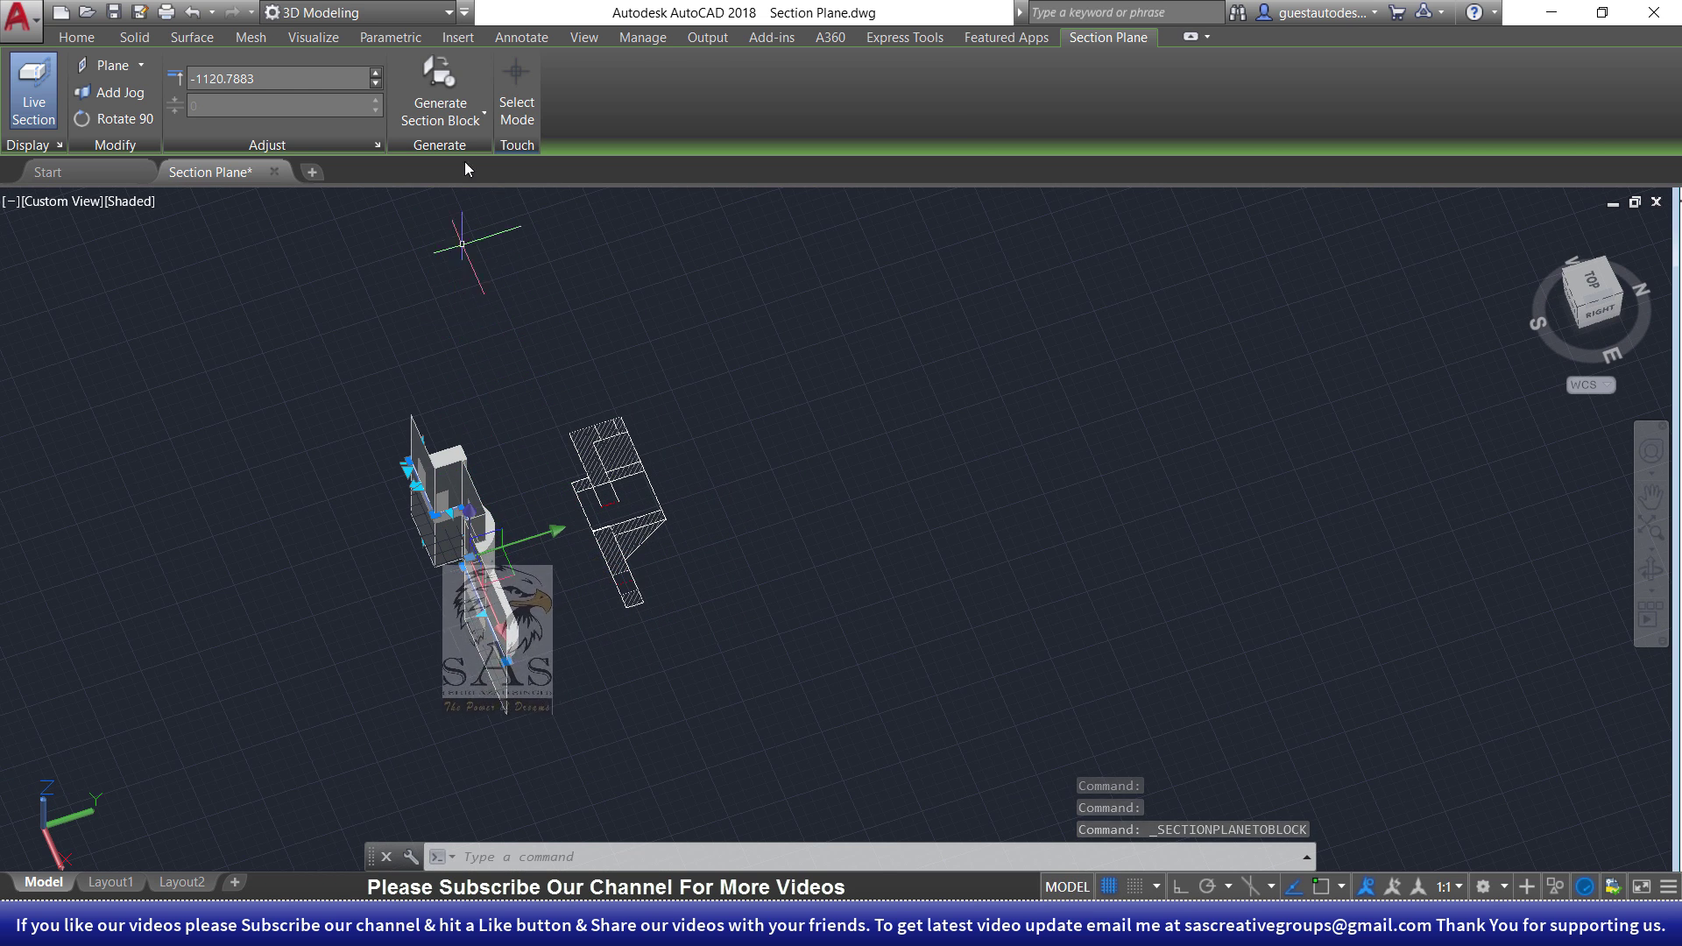
- Generate a 3D section block and insert it at default scale, then cancel further insertion
click(447, 84)
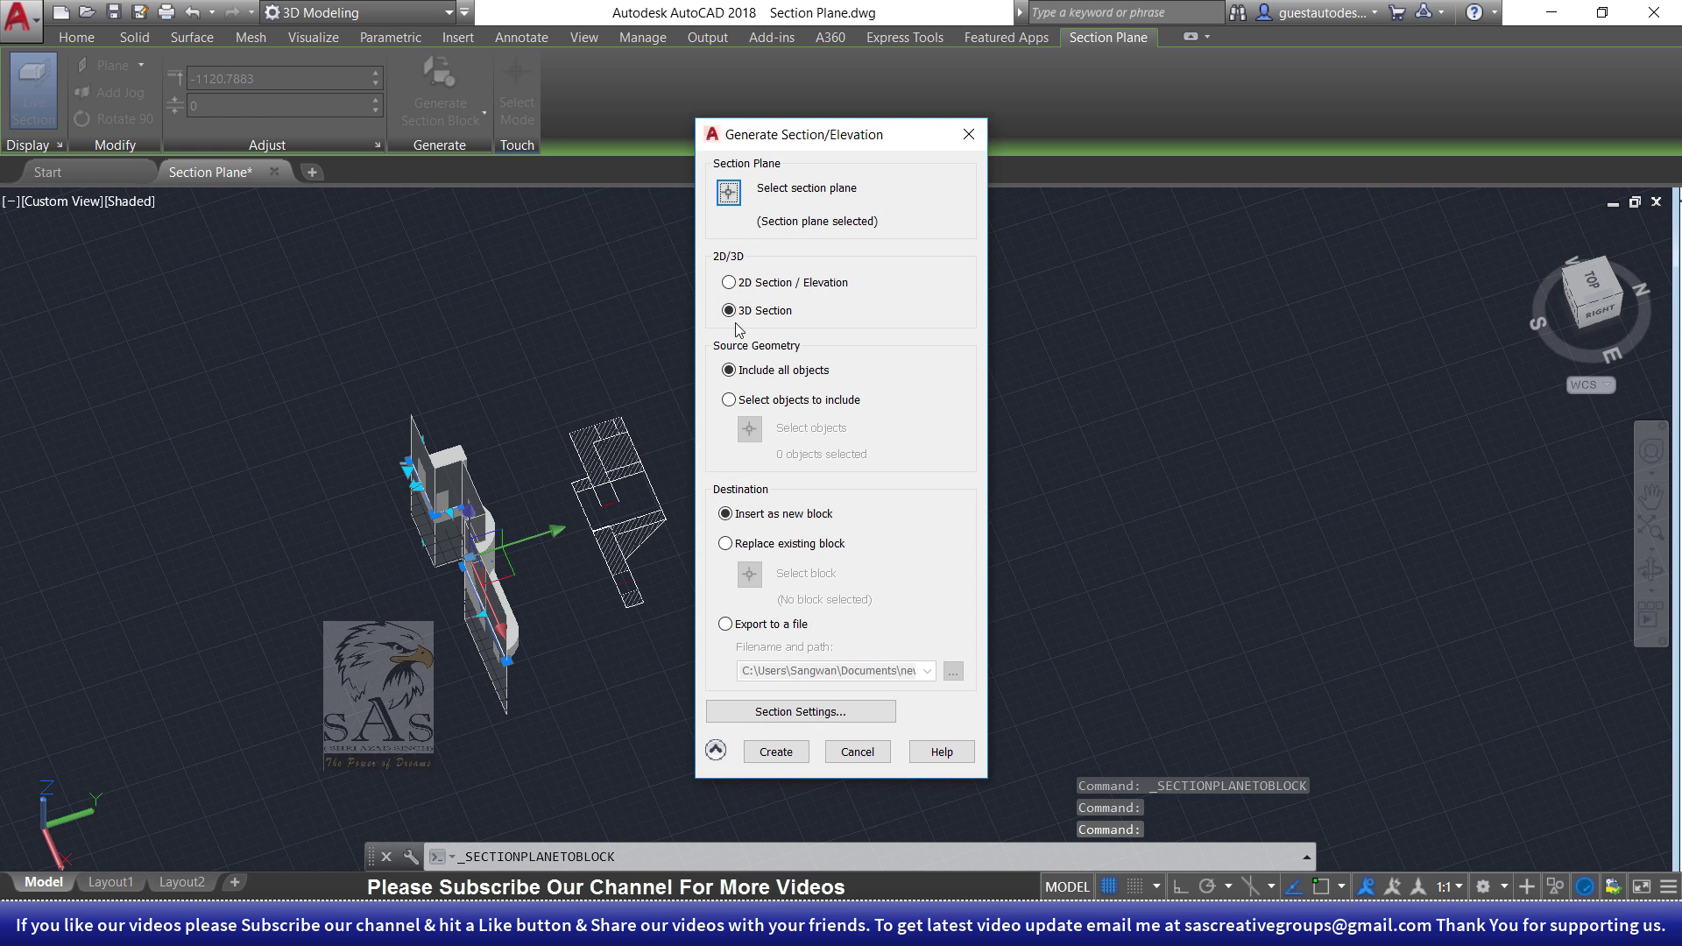
click(797, 759)
click(876, 501)
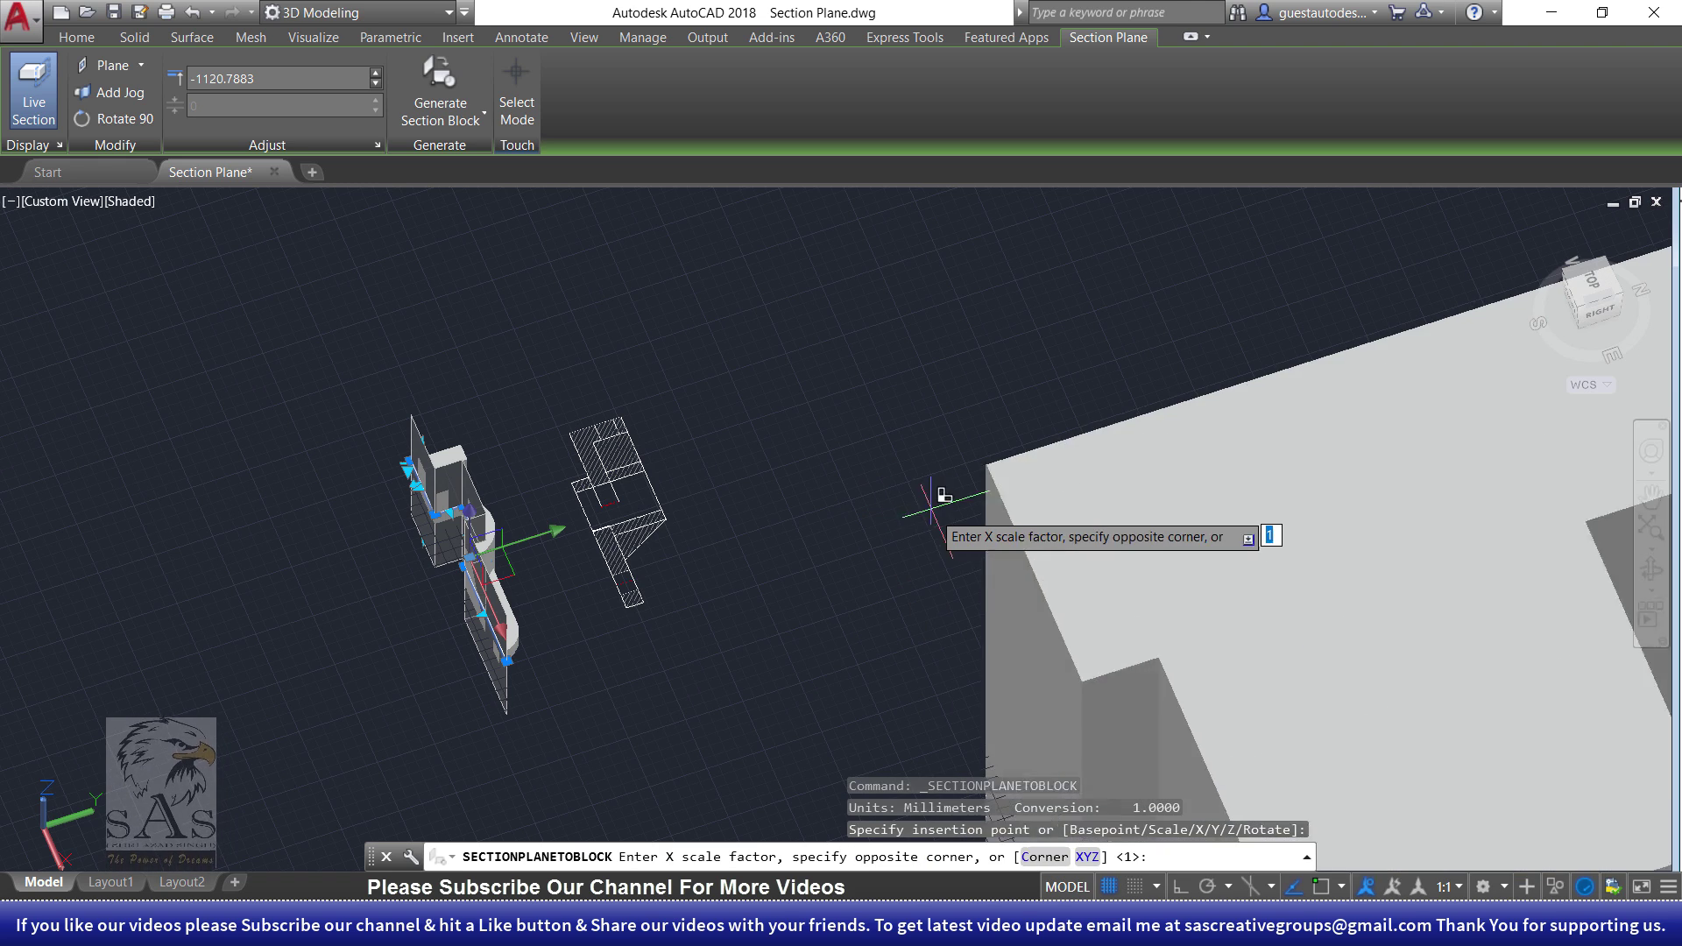
key(Return)
key(Return)
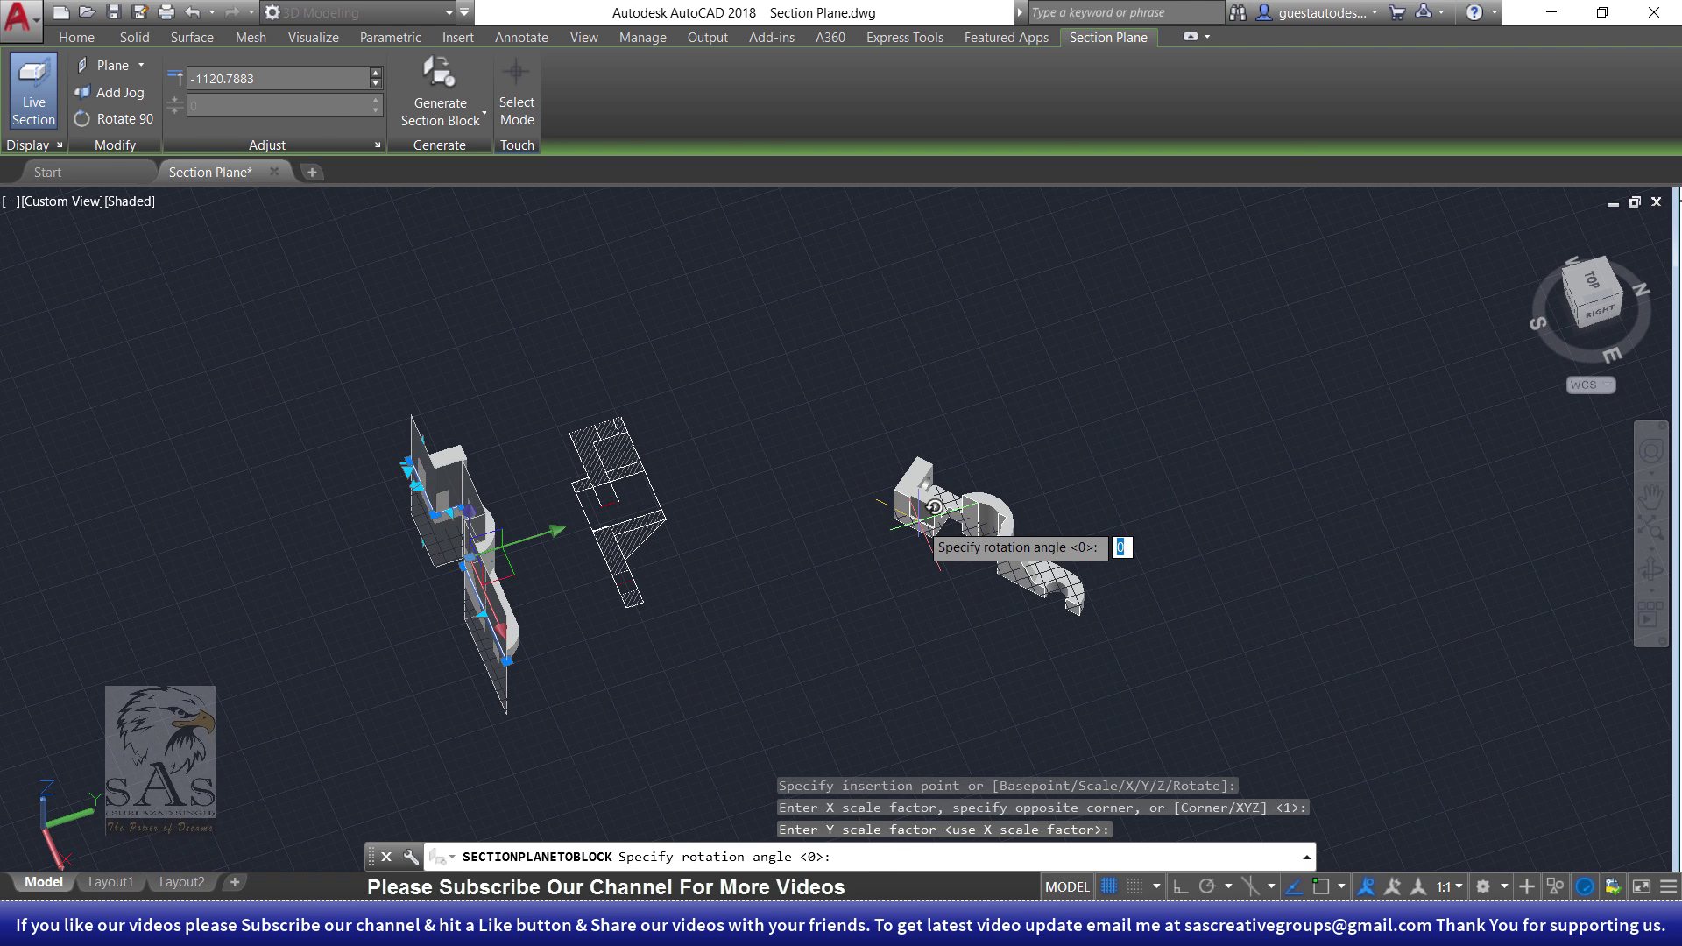
key(Escape)
key(Escape)
- Zoom, pan and orbit to a front view of the sectioned bracket
scroll(921, 517, up, 3)
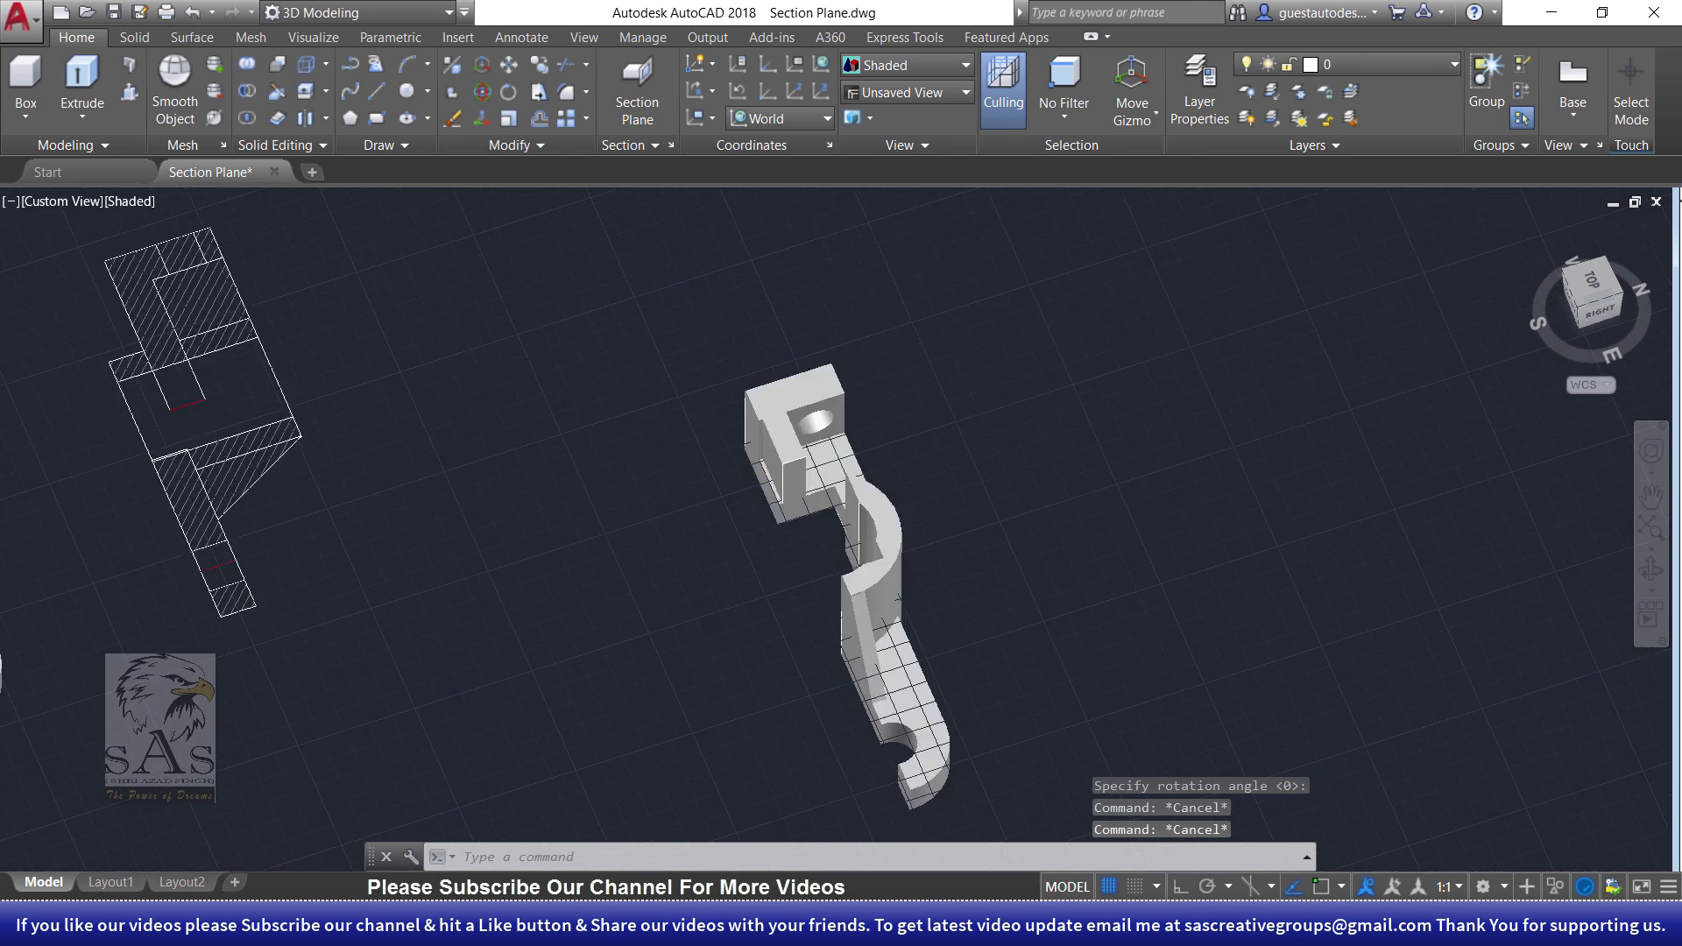
scroll(877, 526, up, 5)
mouse_move(646, 530)
middle_down()
mouse_move(509, 606)
mouse_move(903, 683)
mouse_move(444, 638)
middle_up()
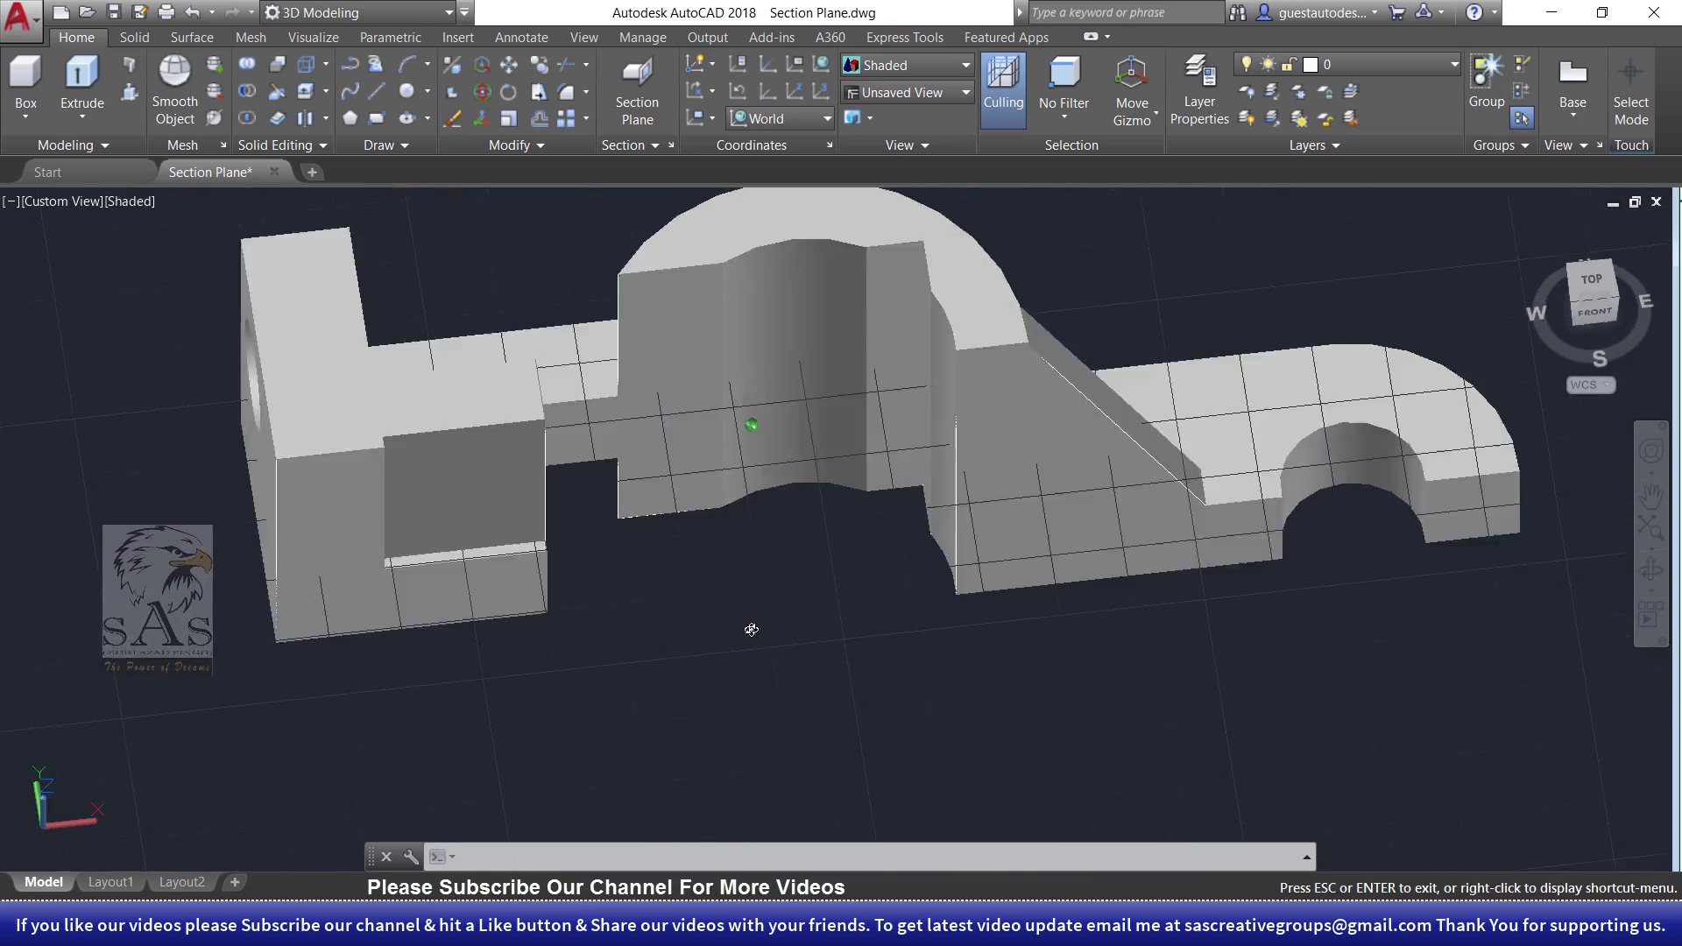
mouse_move(445, 637)
shift+middle_down()
mouse_move(654, 588)
mouse_move(464, 624)
mouse_move(528, 277)
shift+middle_up()
scroll(655, 588, down, 5)
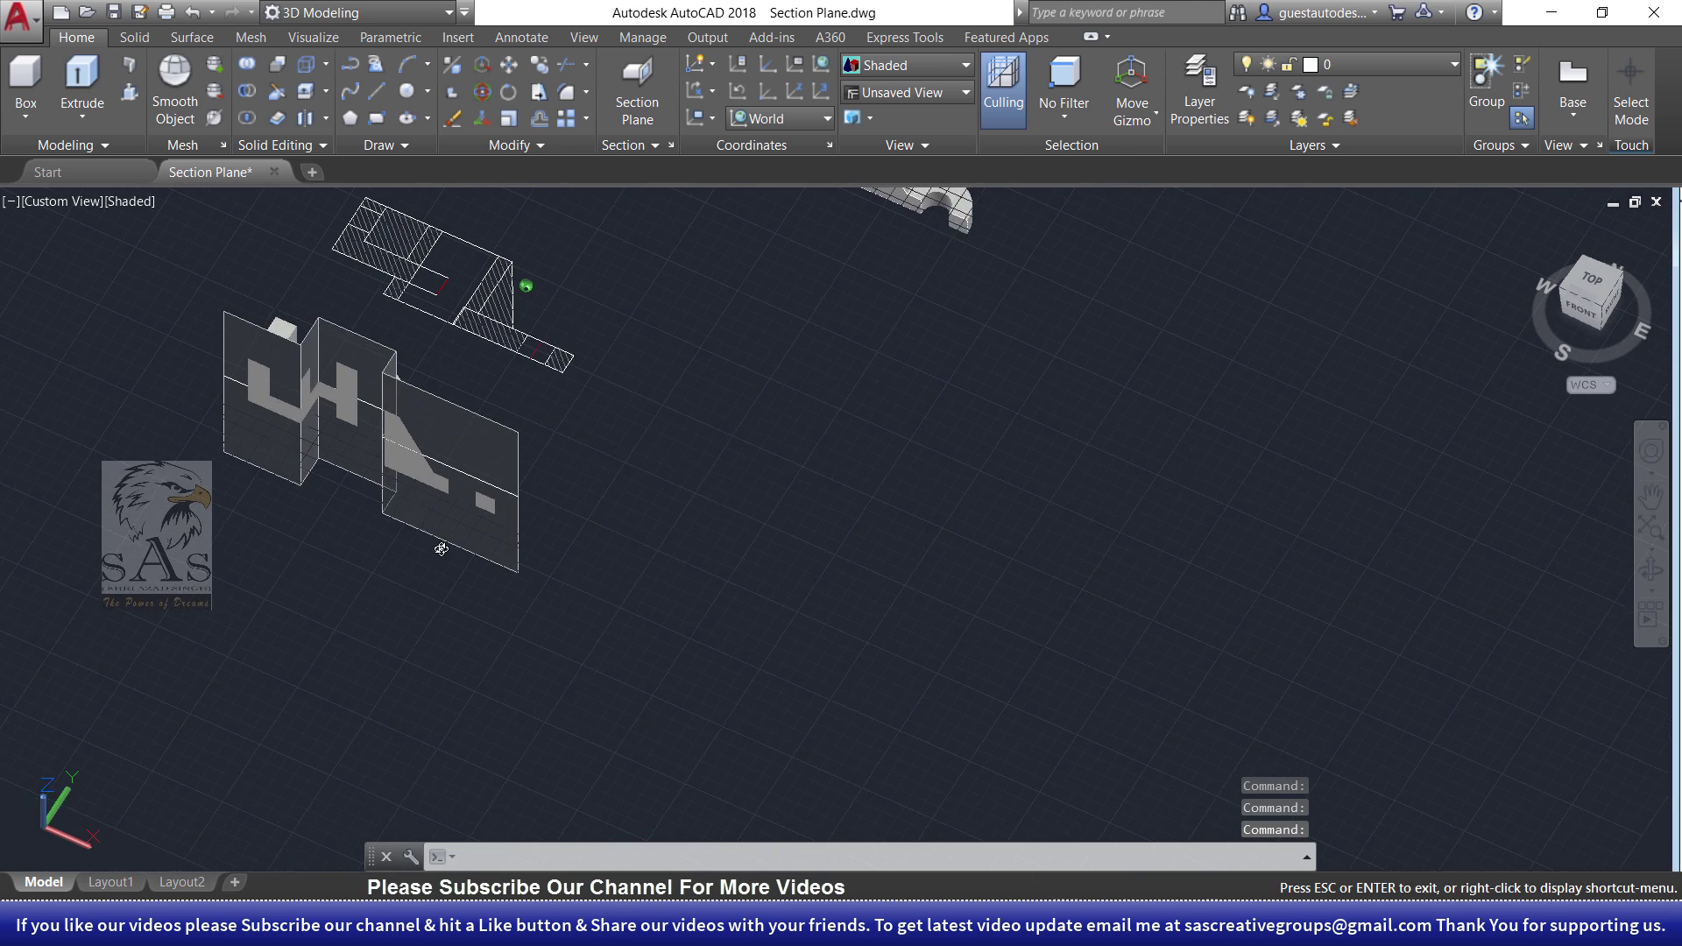
- Select the jogged section plane and rotate it by 90° three times
click(508, 442)
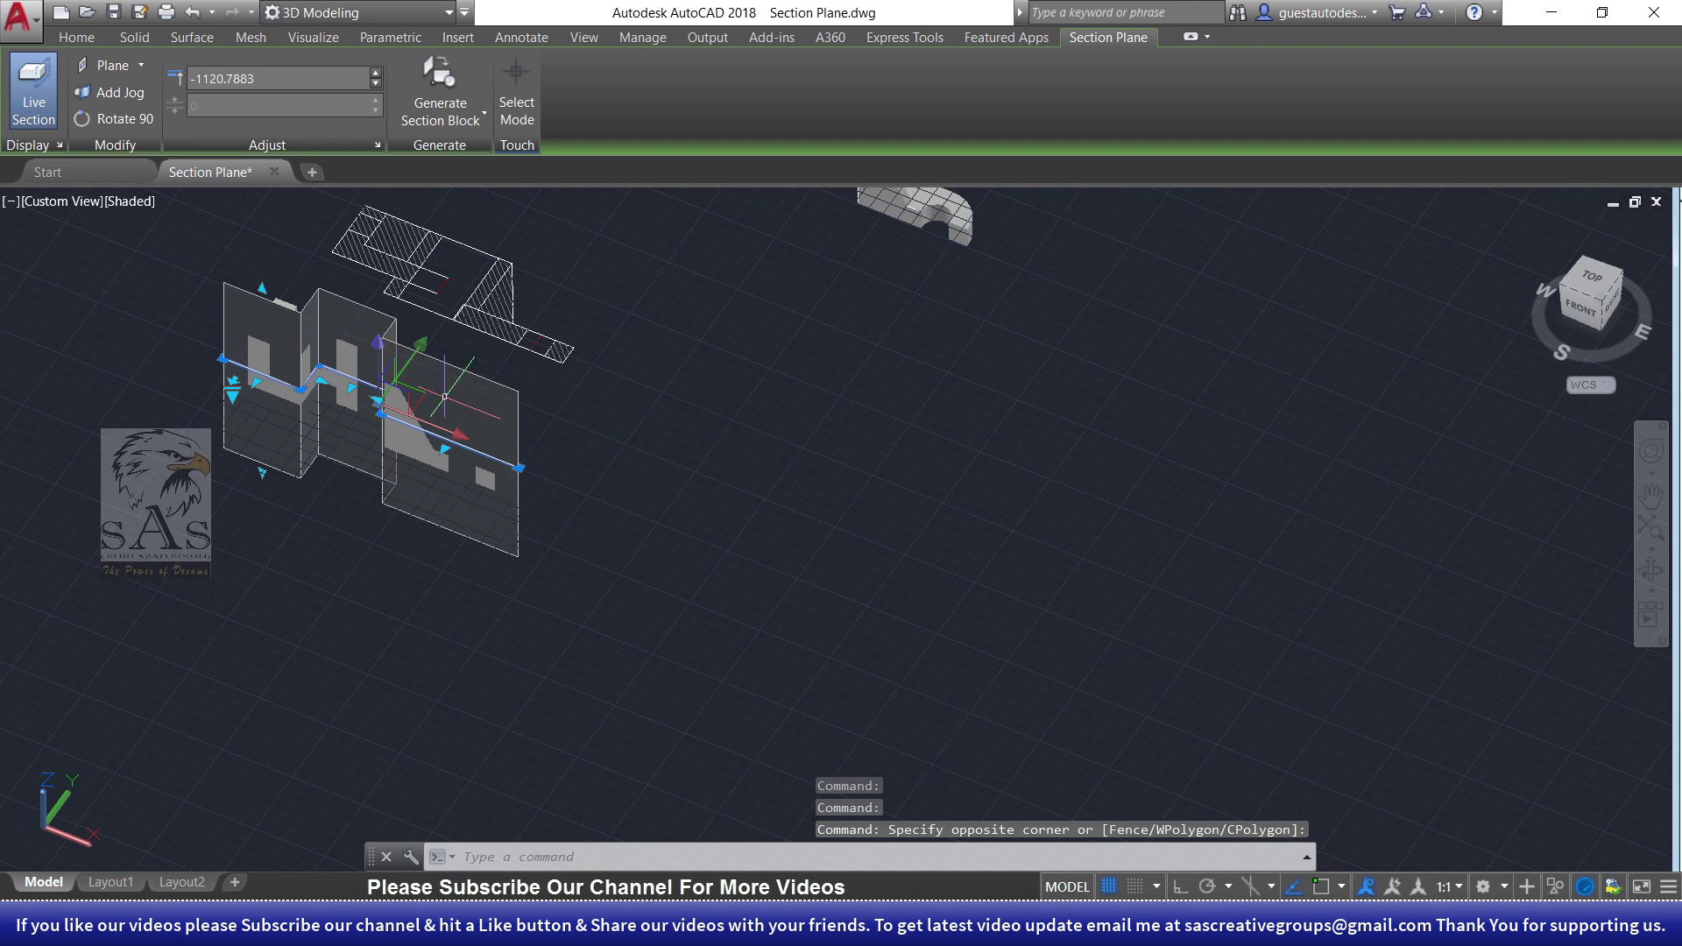
scroll(526, 311, up, 5)
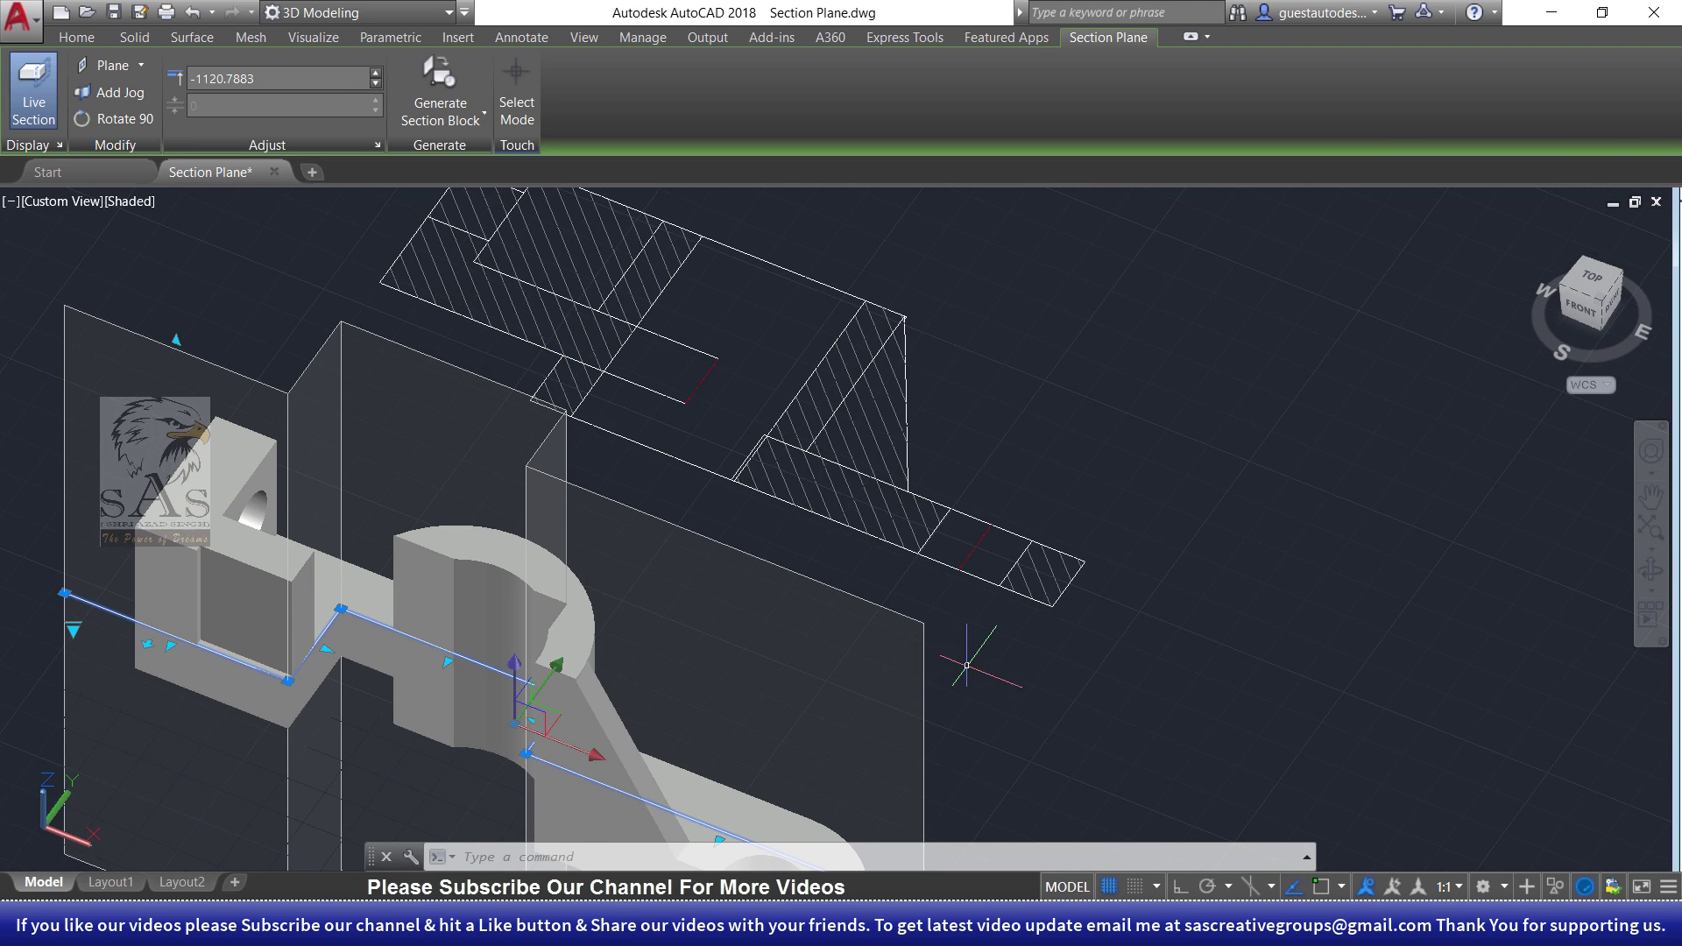
click(859, 682)
click(109, 127)
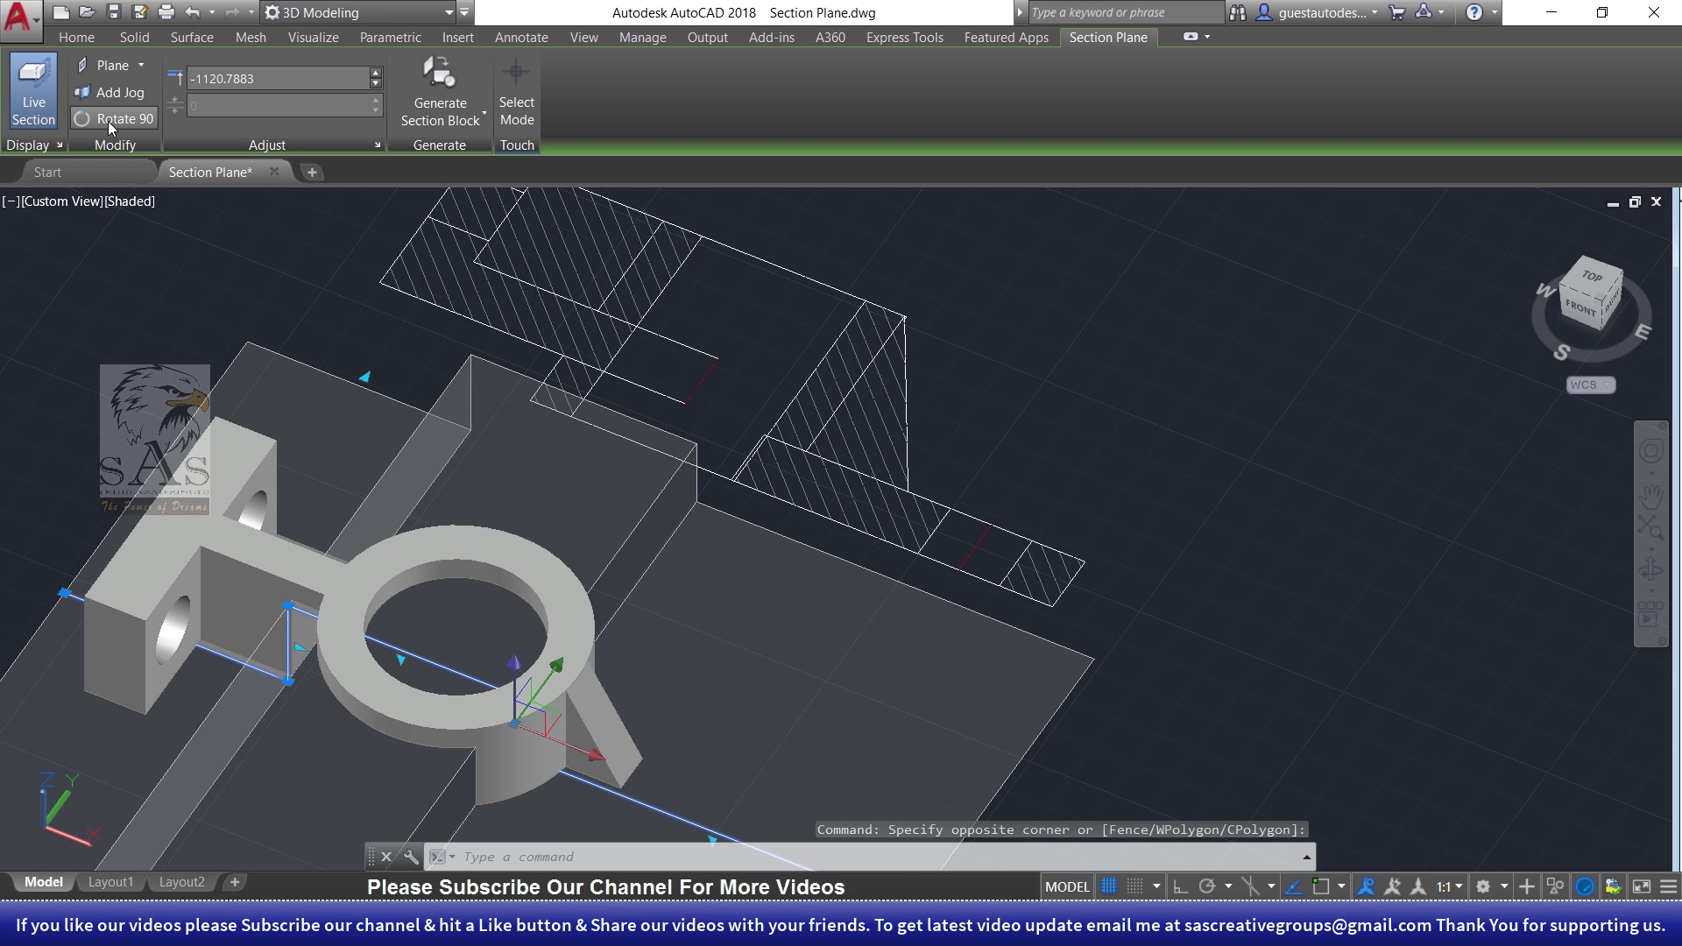
click(110, 127)
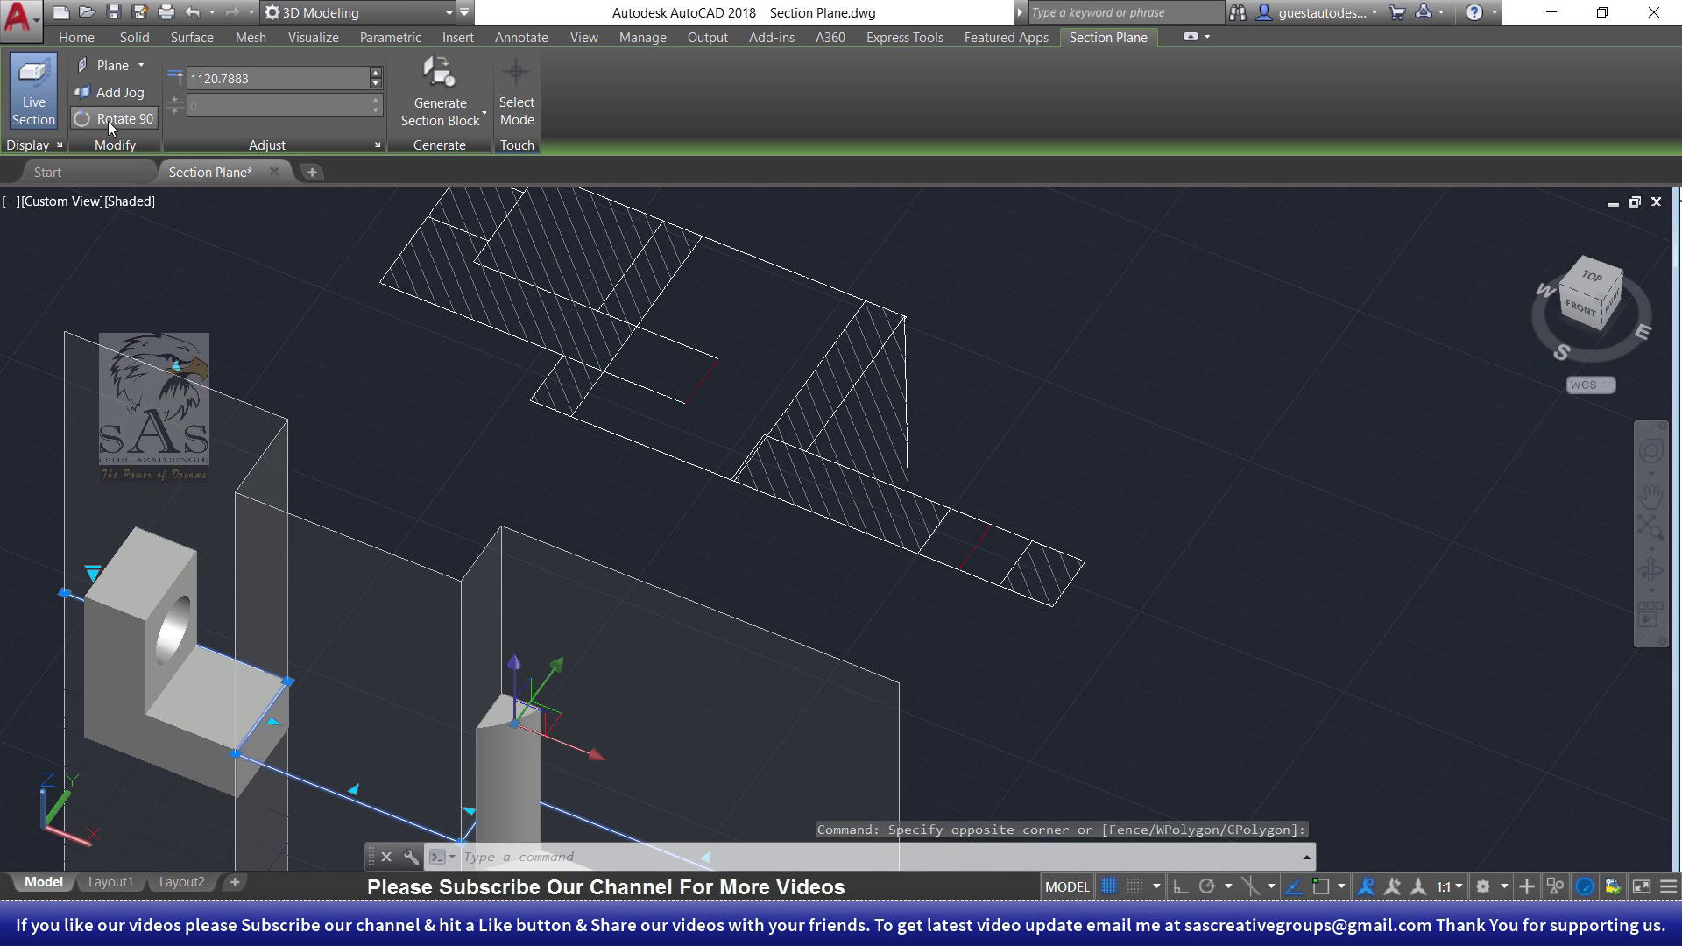
click(107, 125)
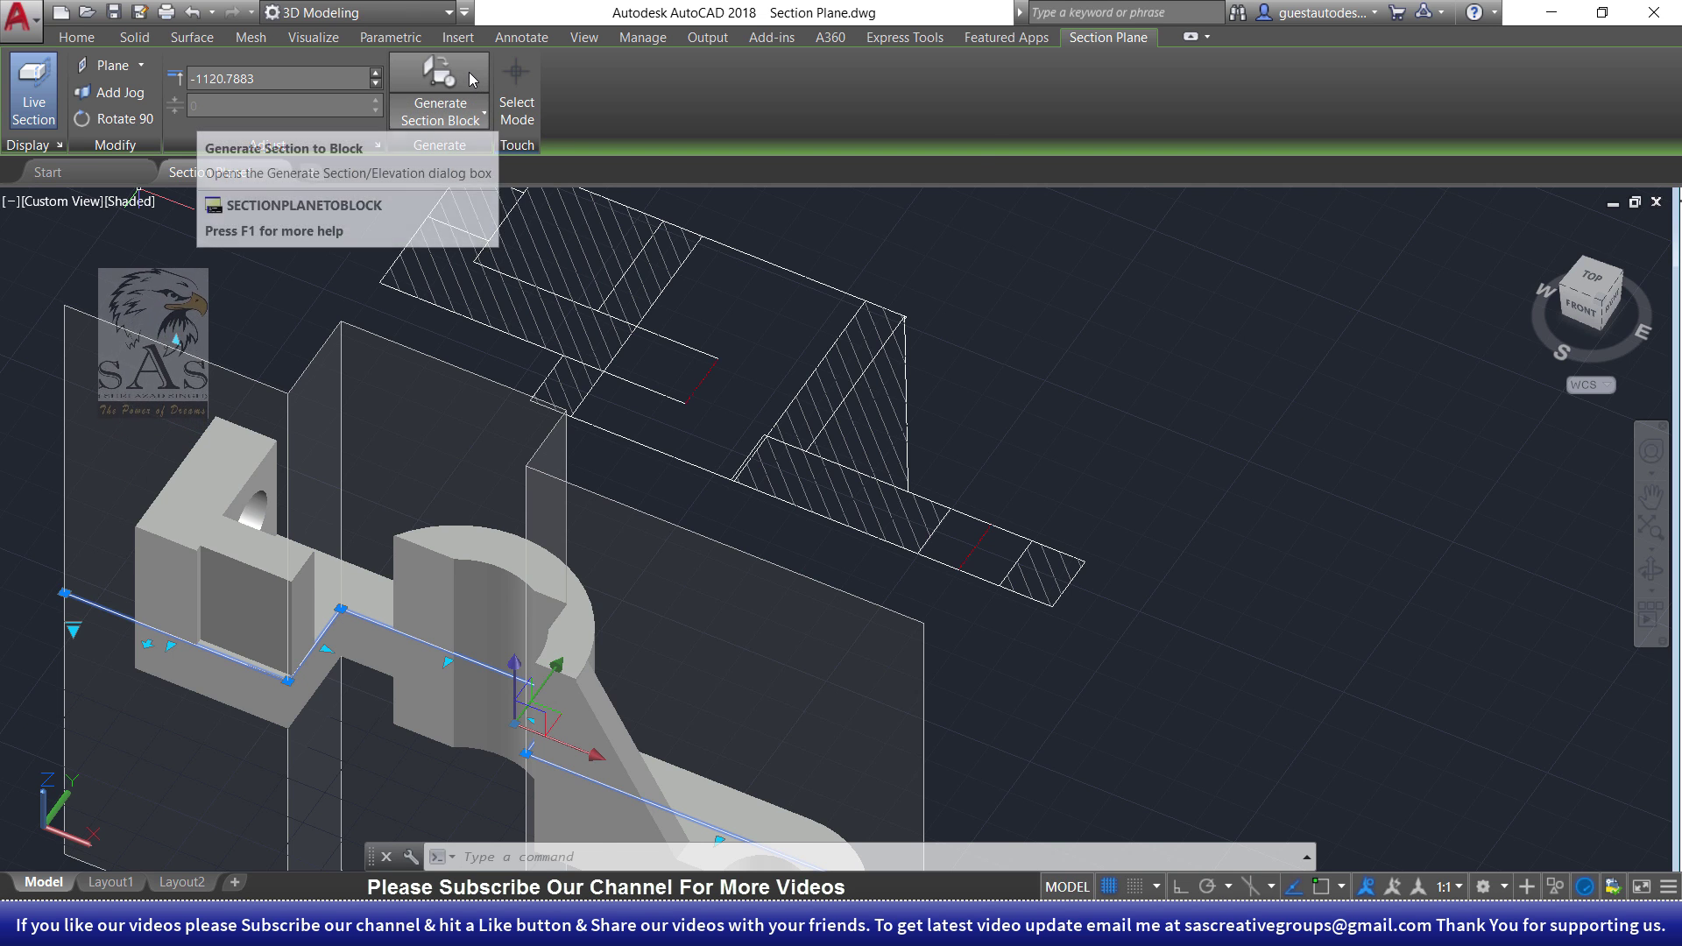
click(440, 74)
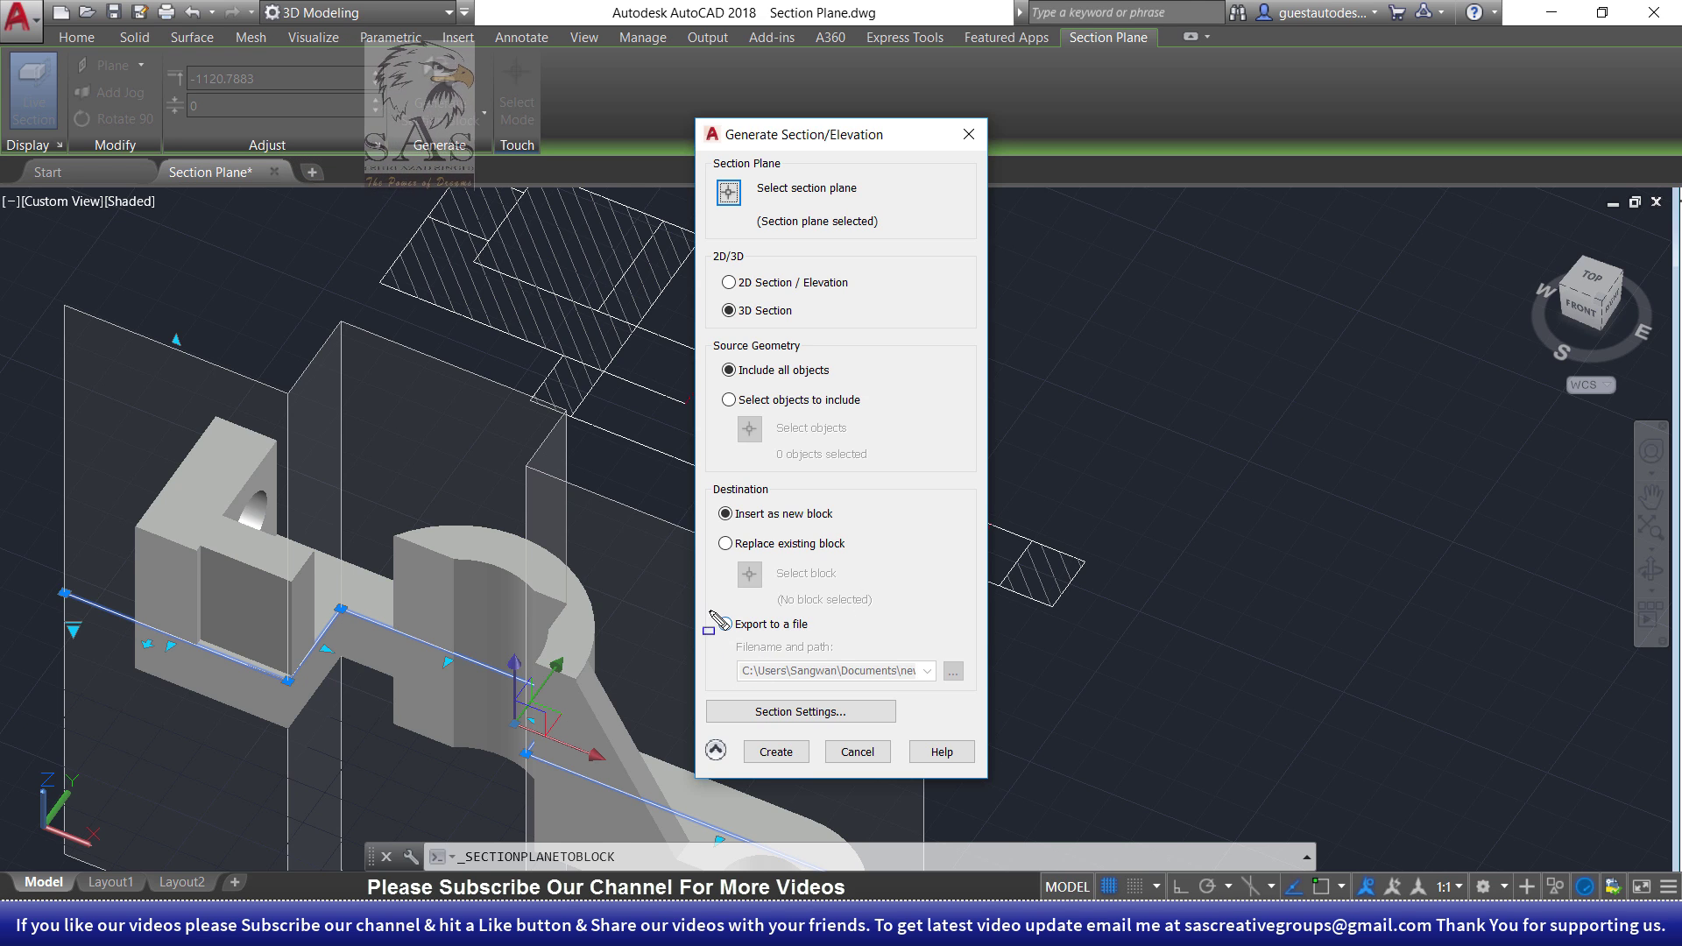
click(807, 720)
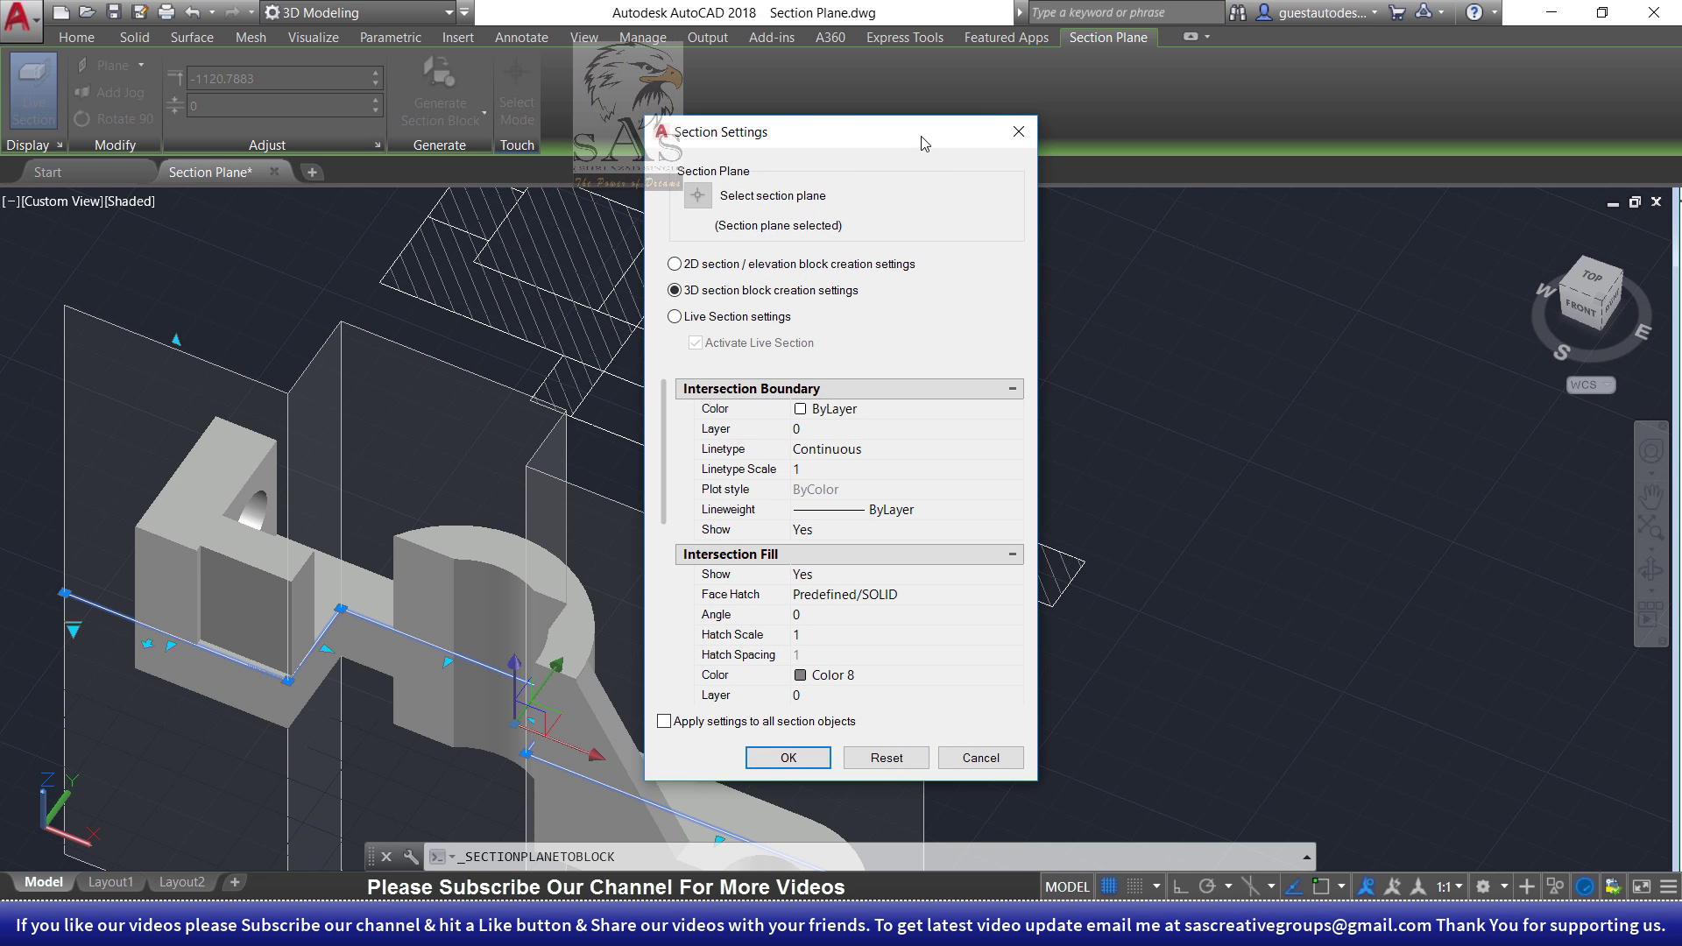
drag(925, 142, 1399, 124)
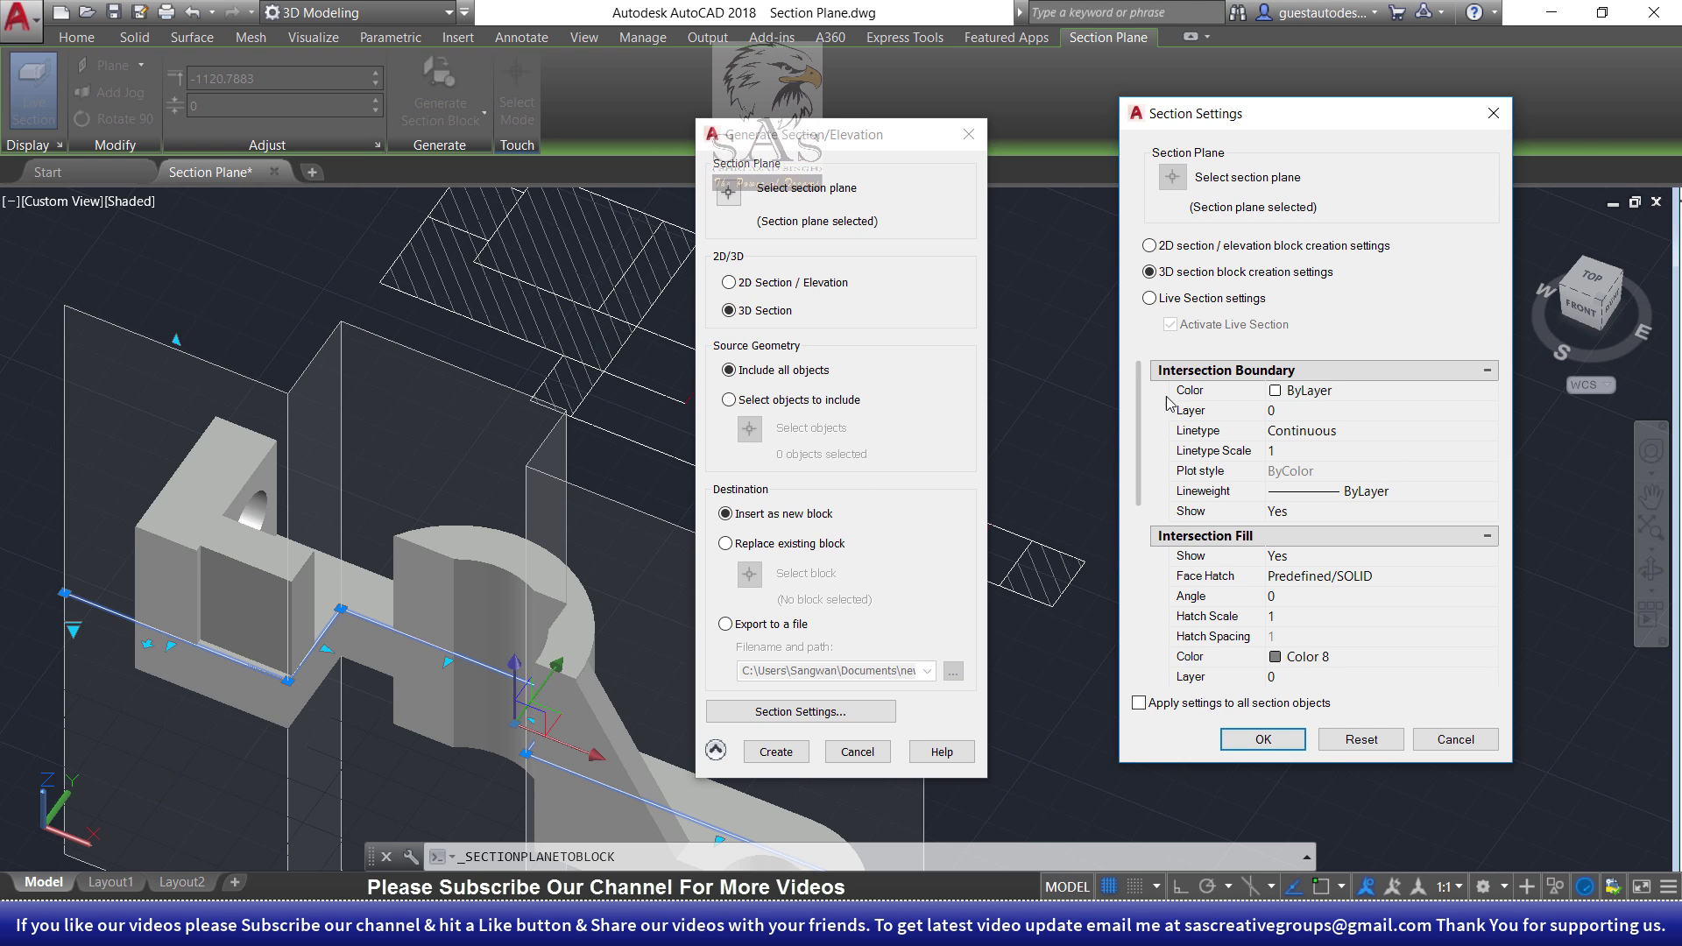
click(1367, 494)
click(1490, 493)
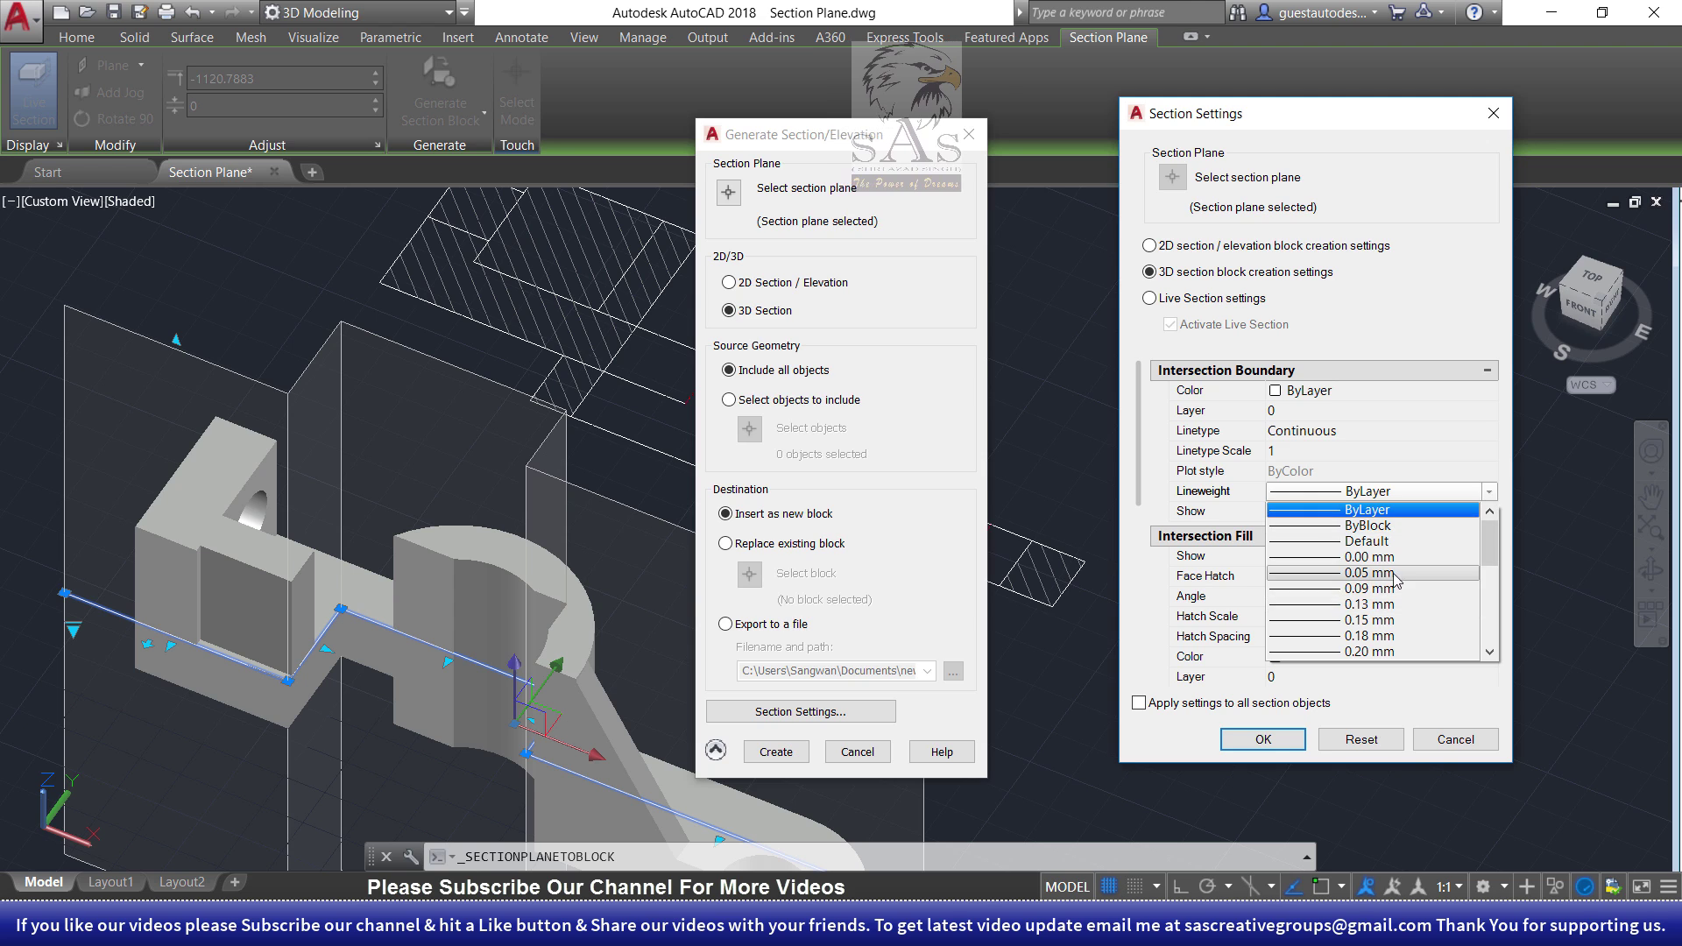
click(1139, 487)
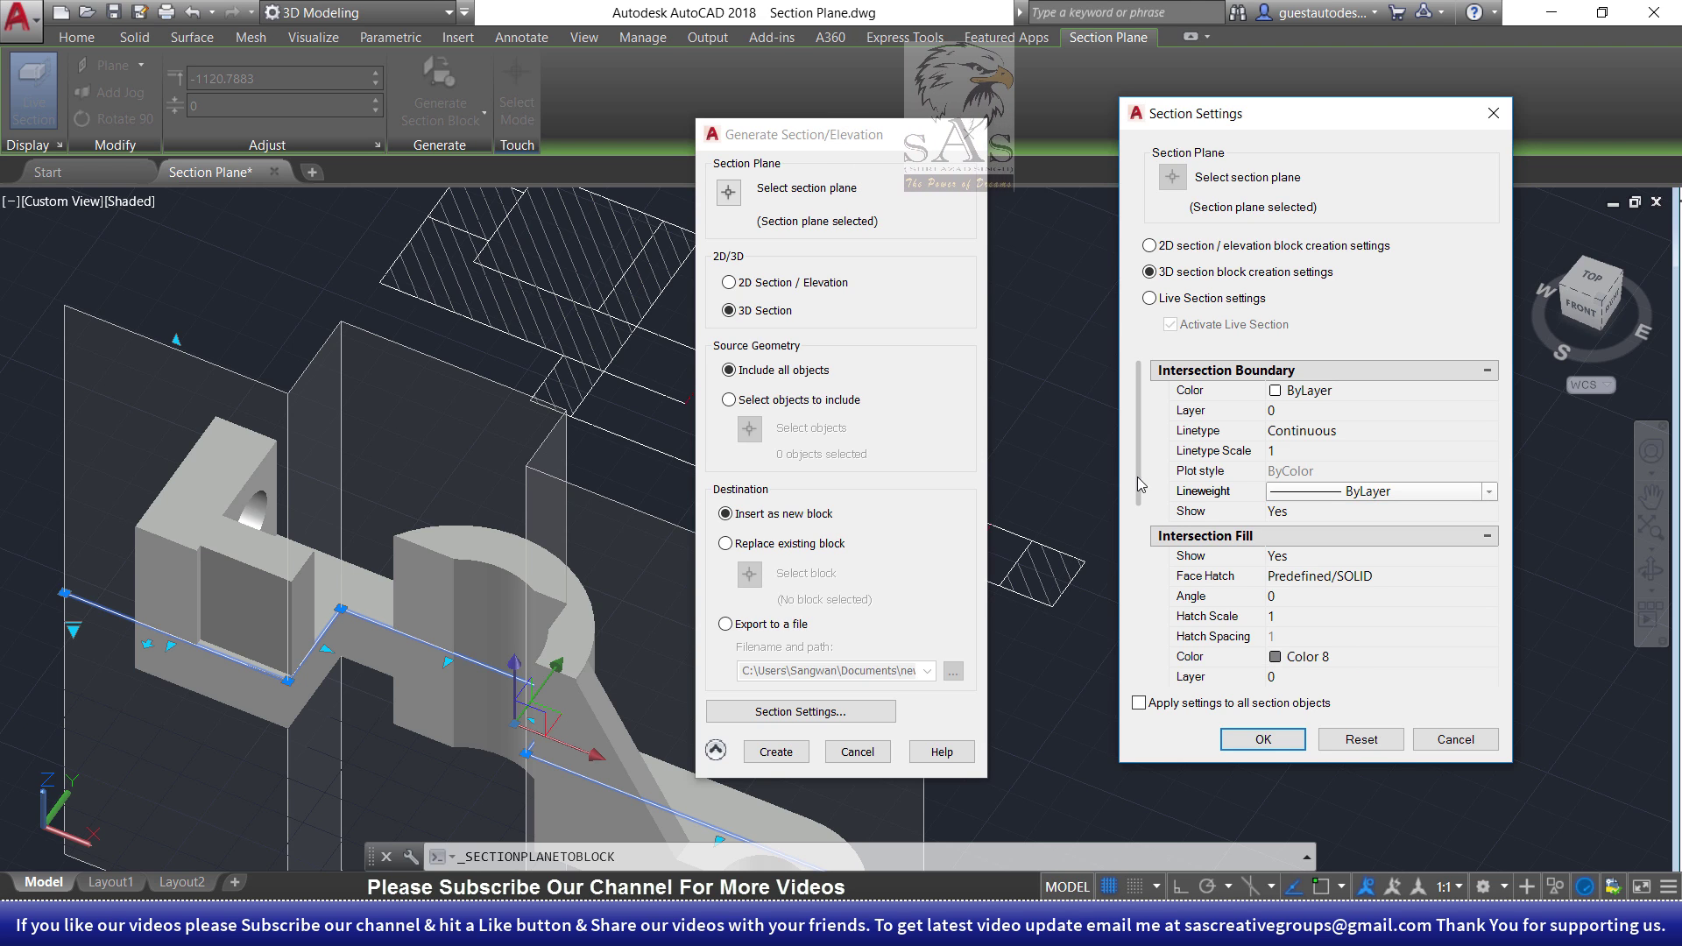
click(1368, 430)
click(1486, 433)
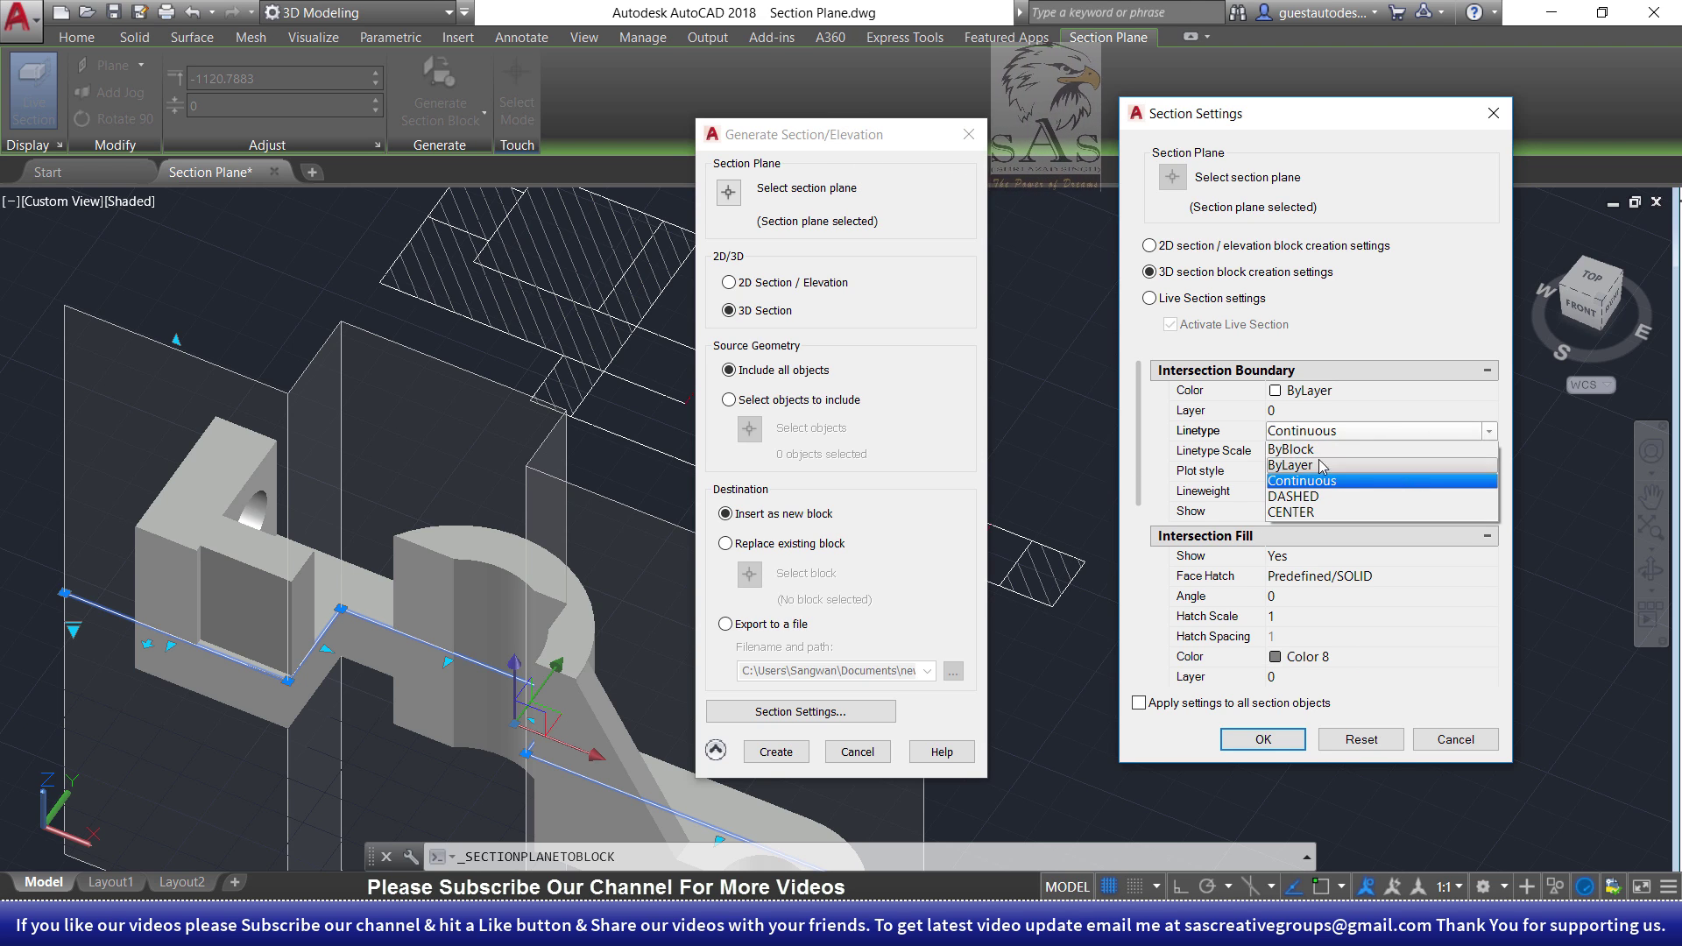
drag(1137, 434, 1105, 653)
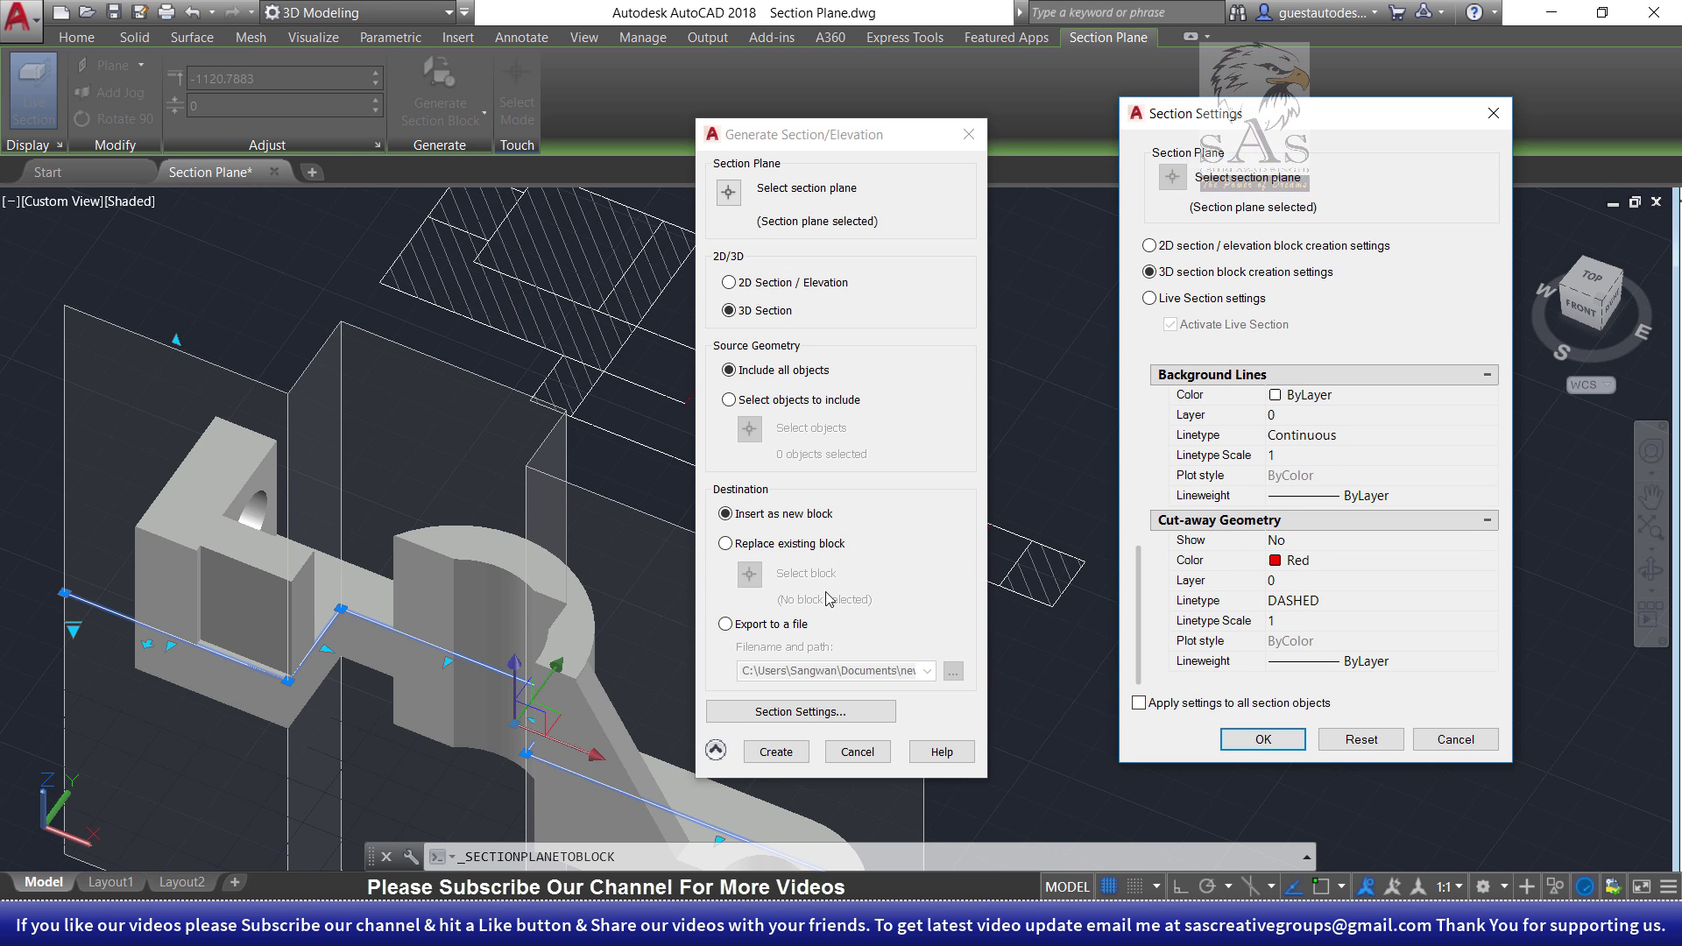
scroll(1146, 594, up, 1)
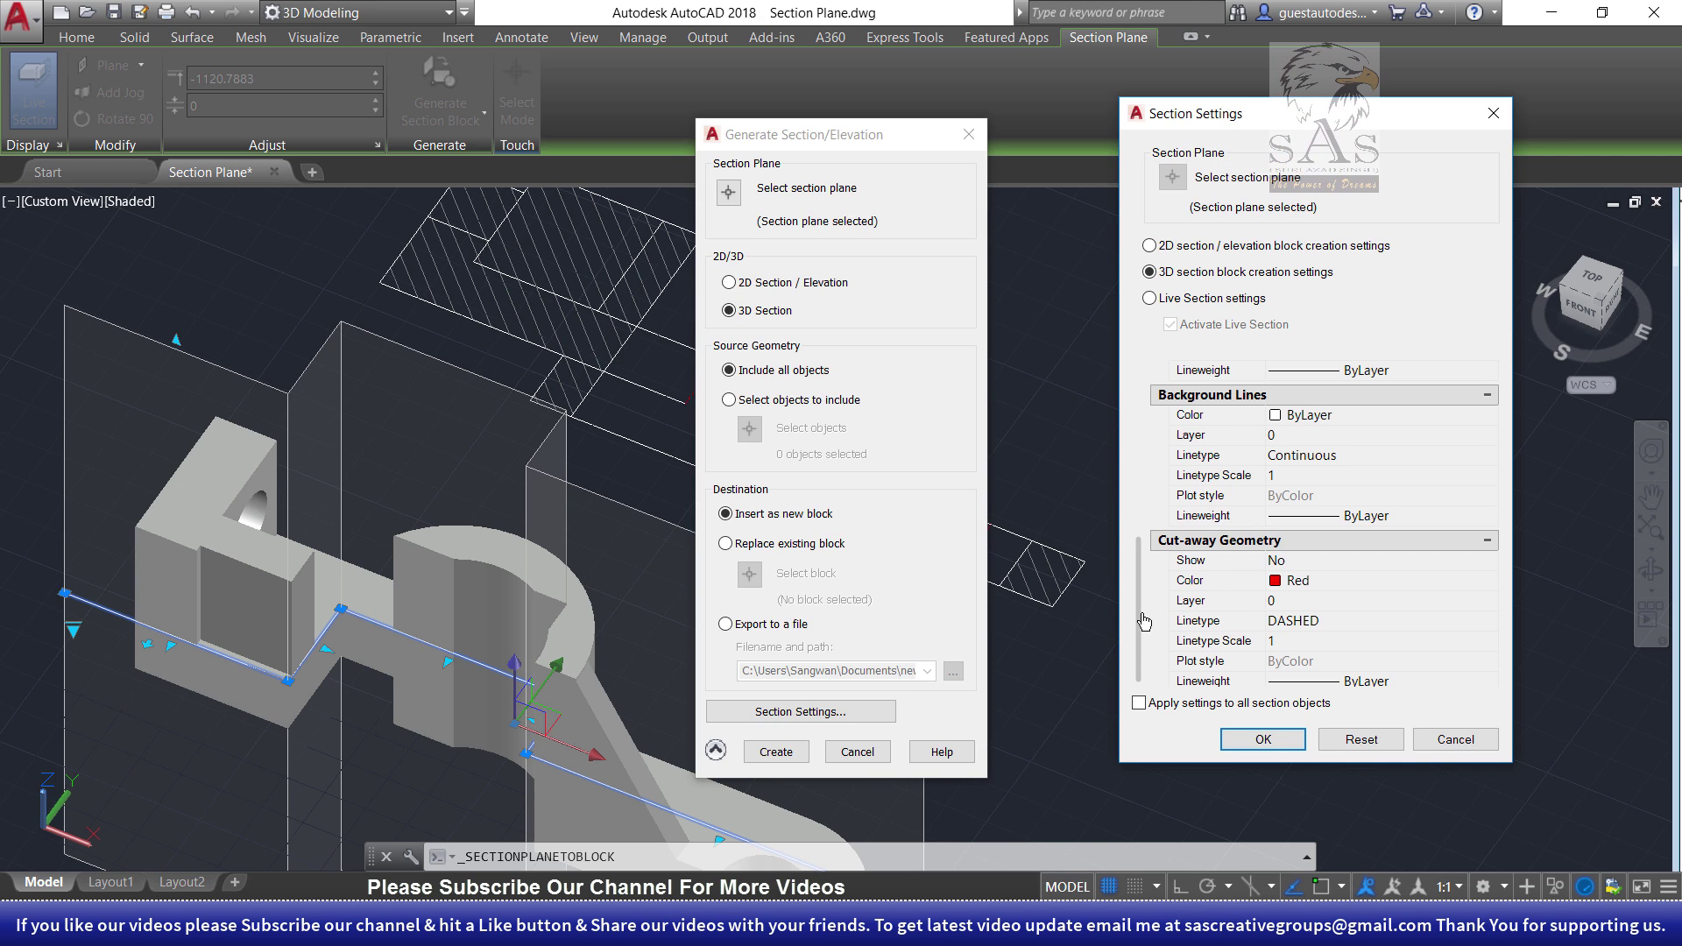
drag(1141, 620, 1161, 364)
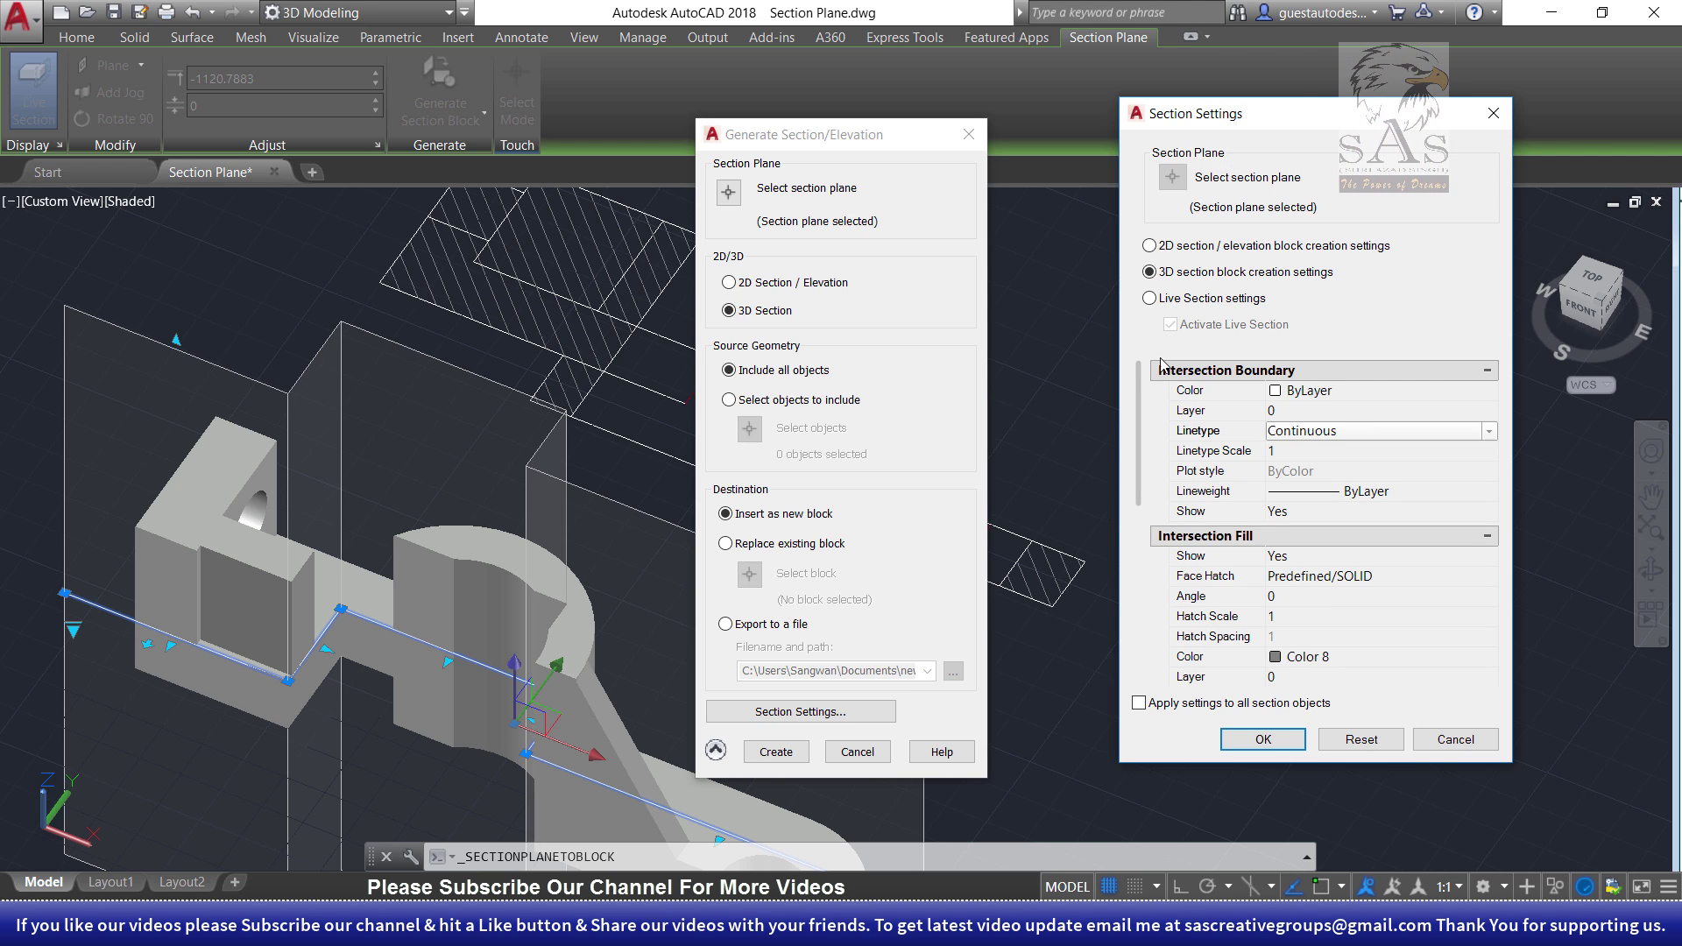
click(1214, 248)
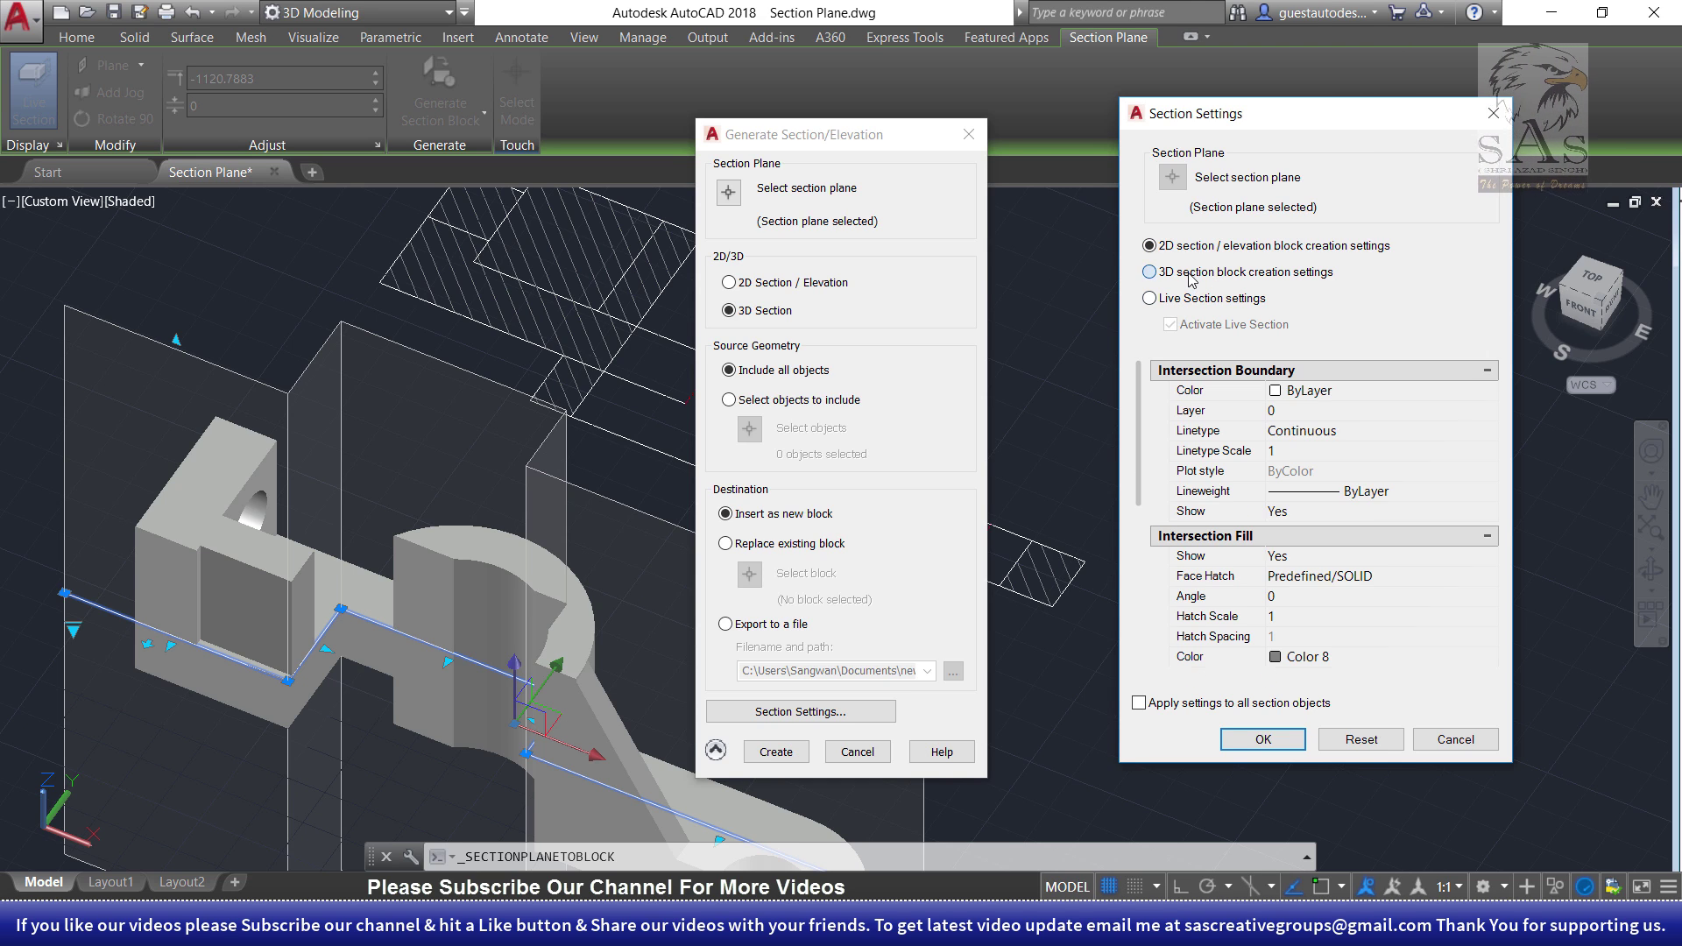
click(1183, 273)
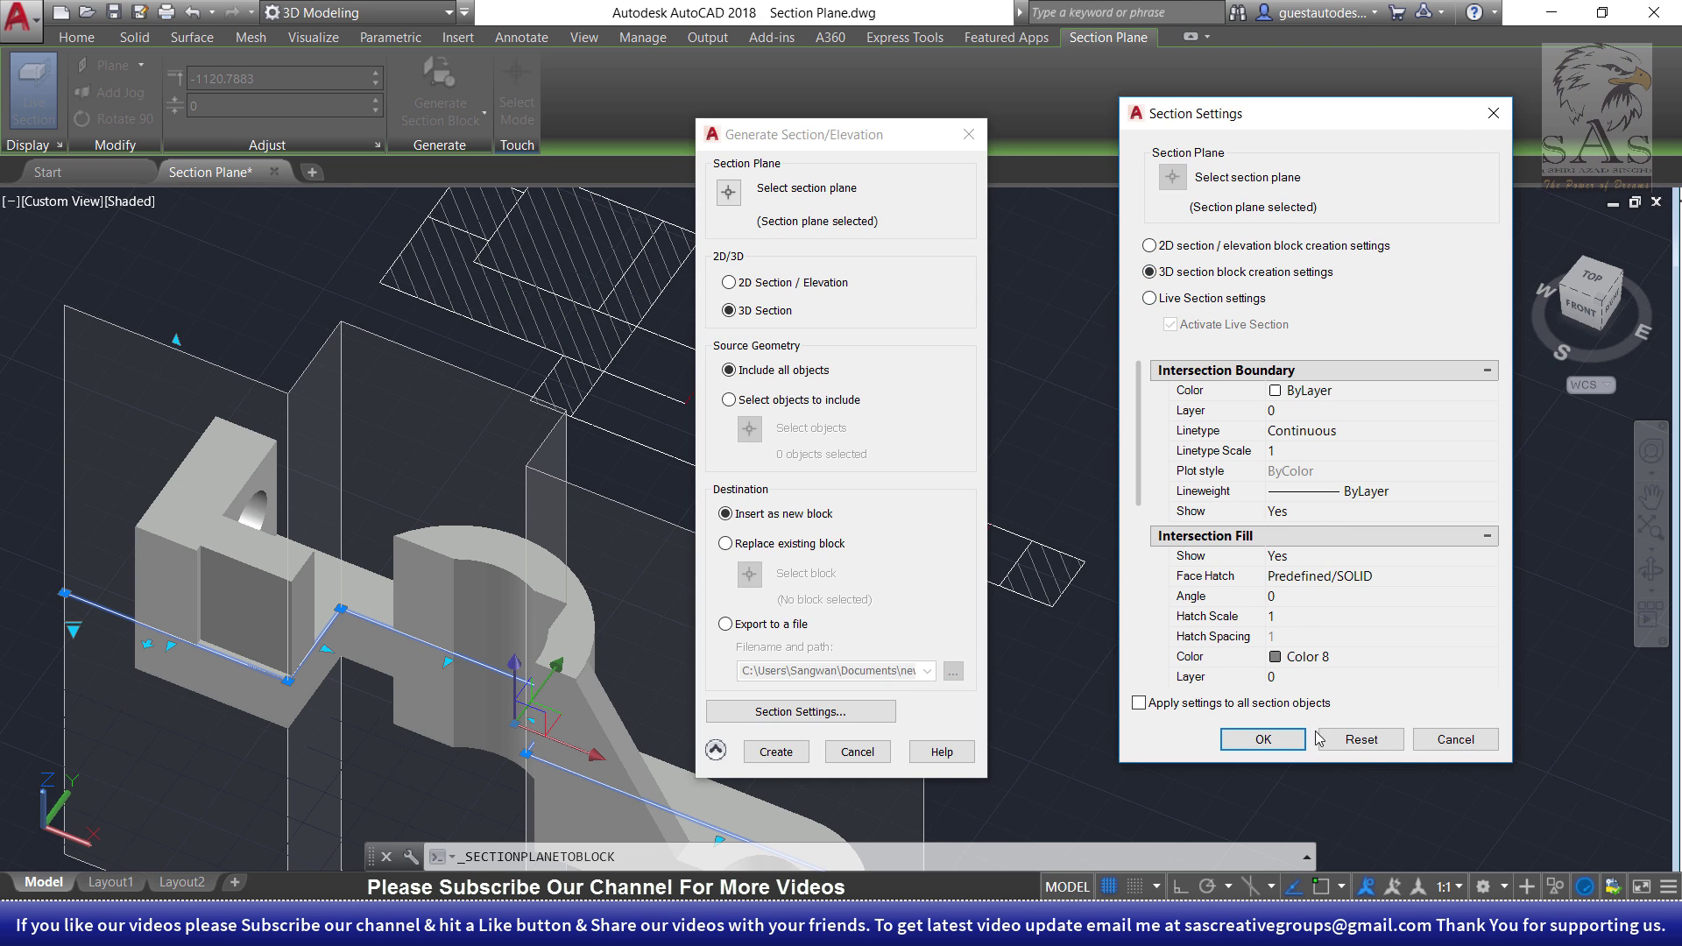
click(1455, 741)
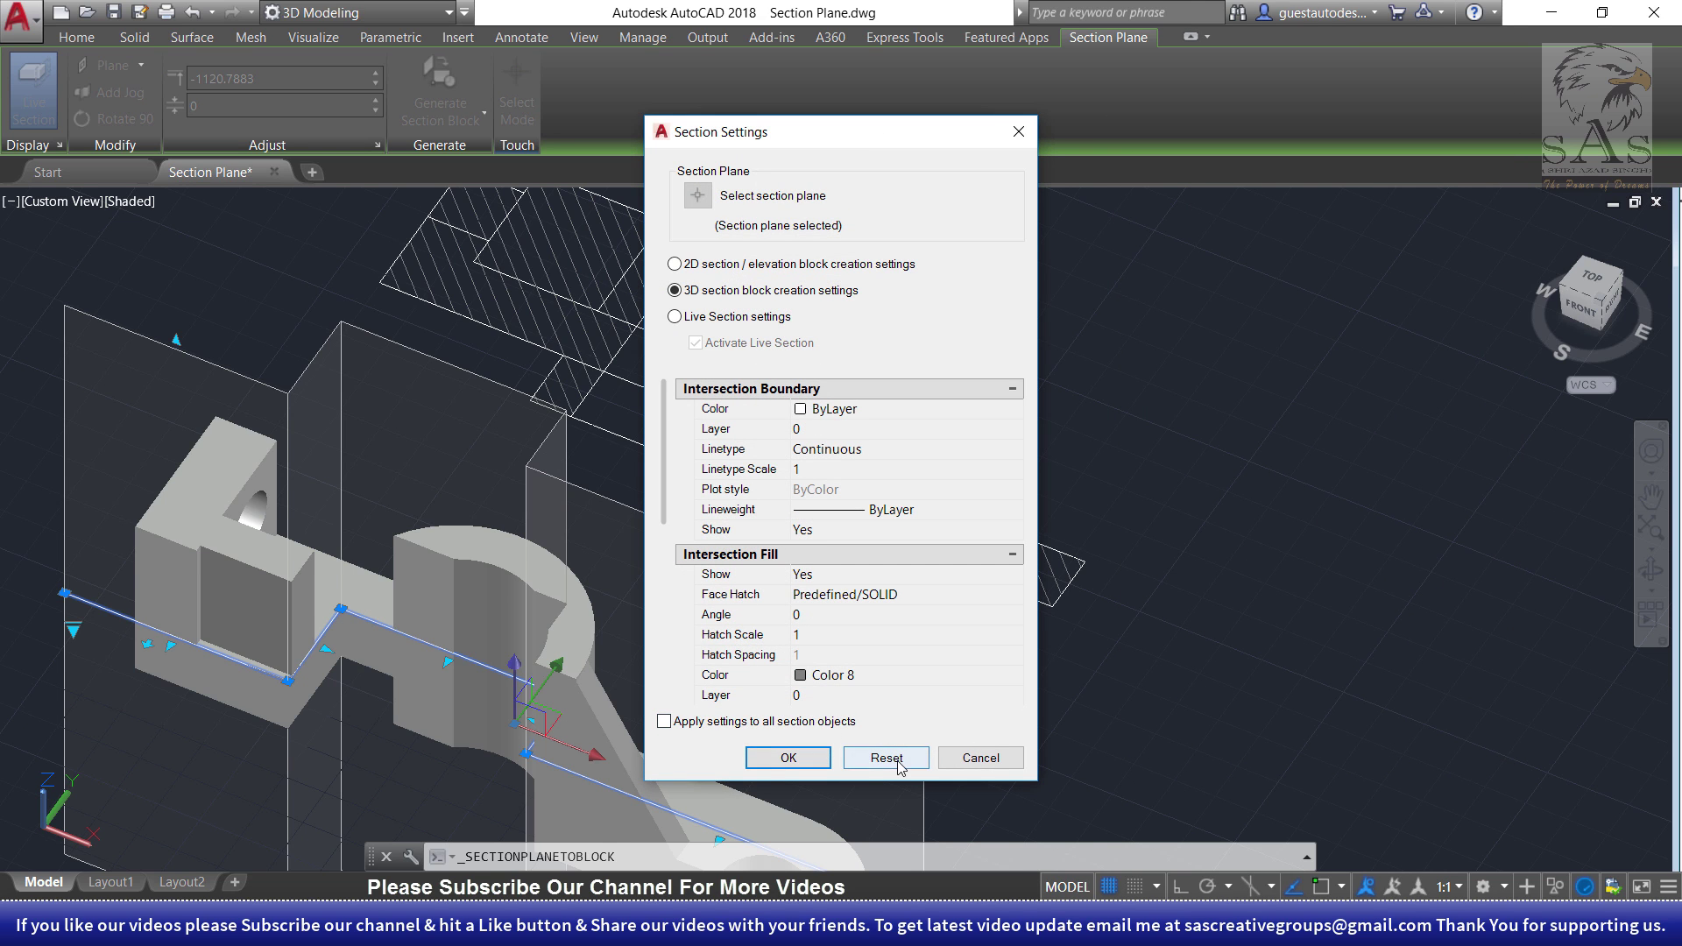
click(979, 759)
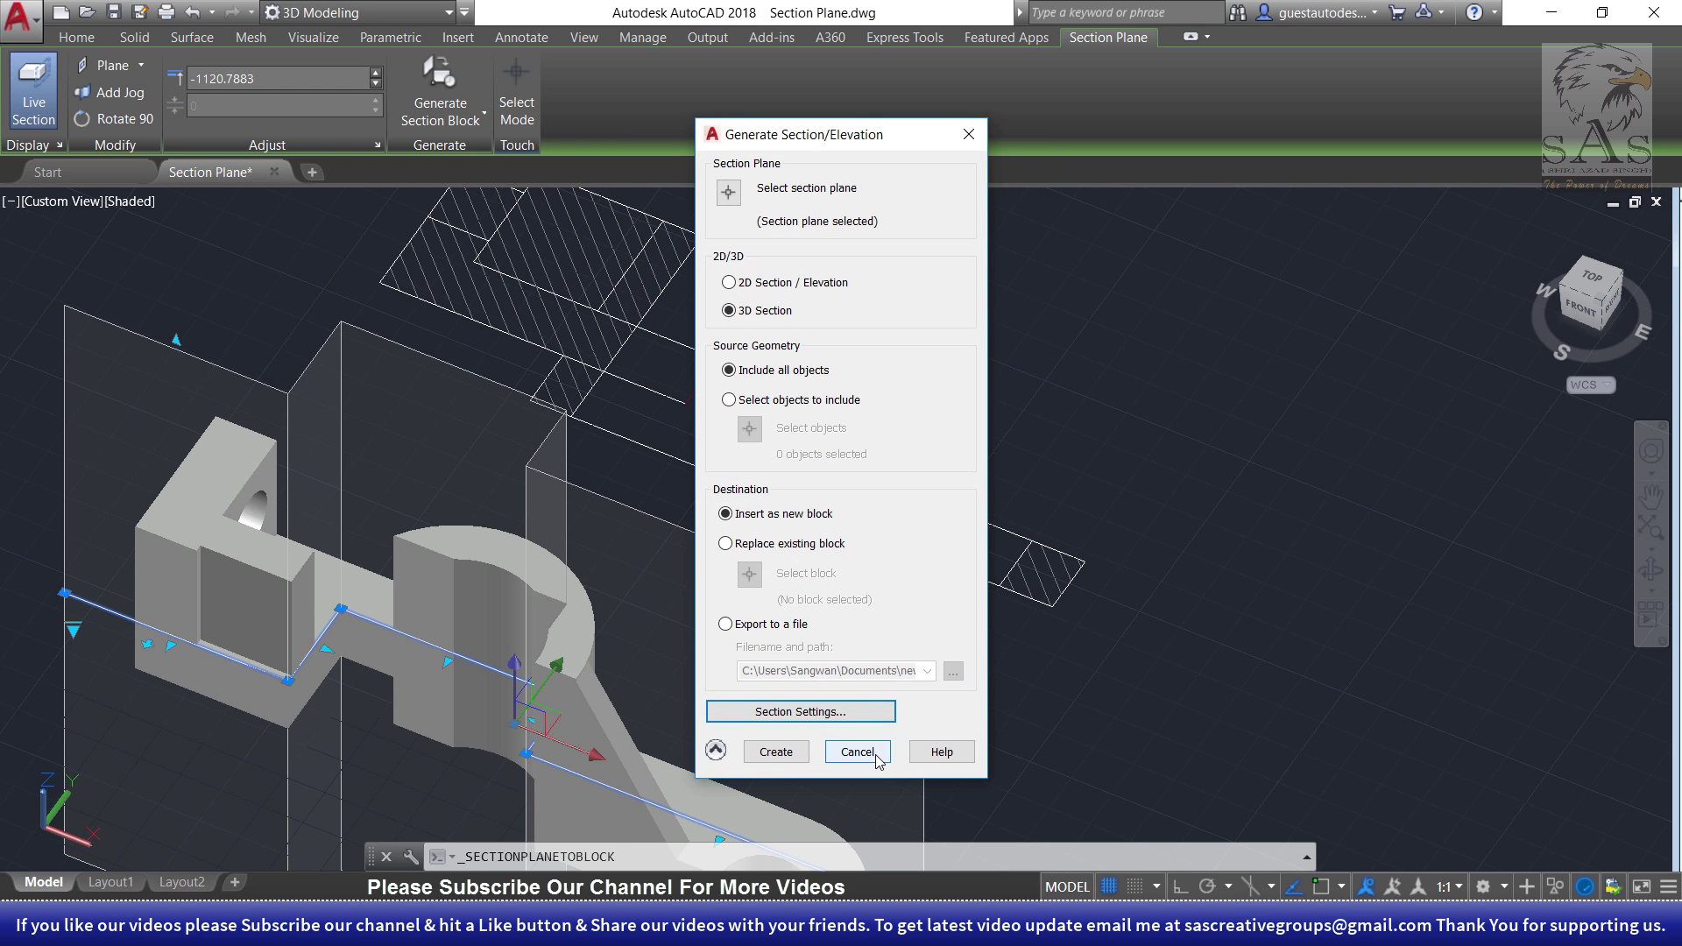
click(879, 756)
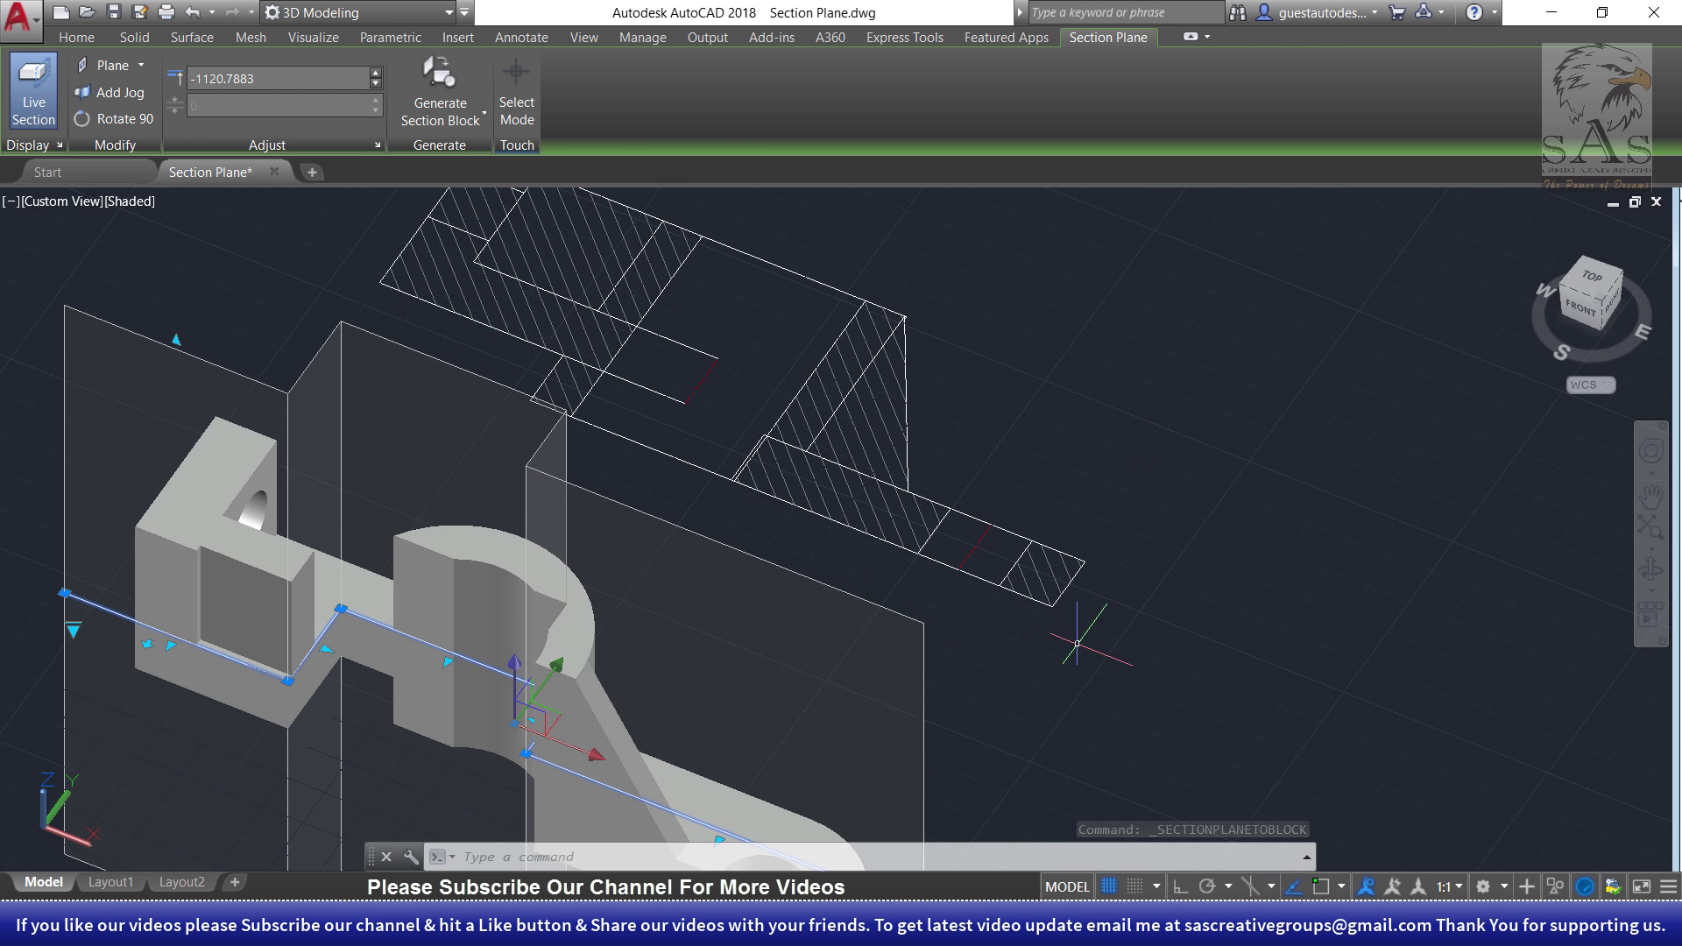
- Deselect the section plane and zoom out to show the whole bracket and section blocks
key(Escape)
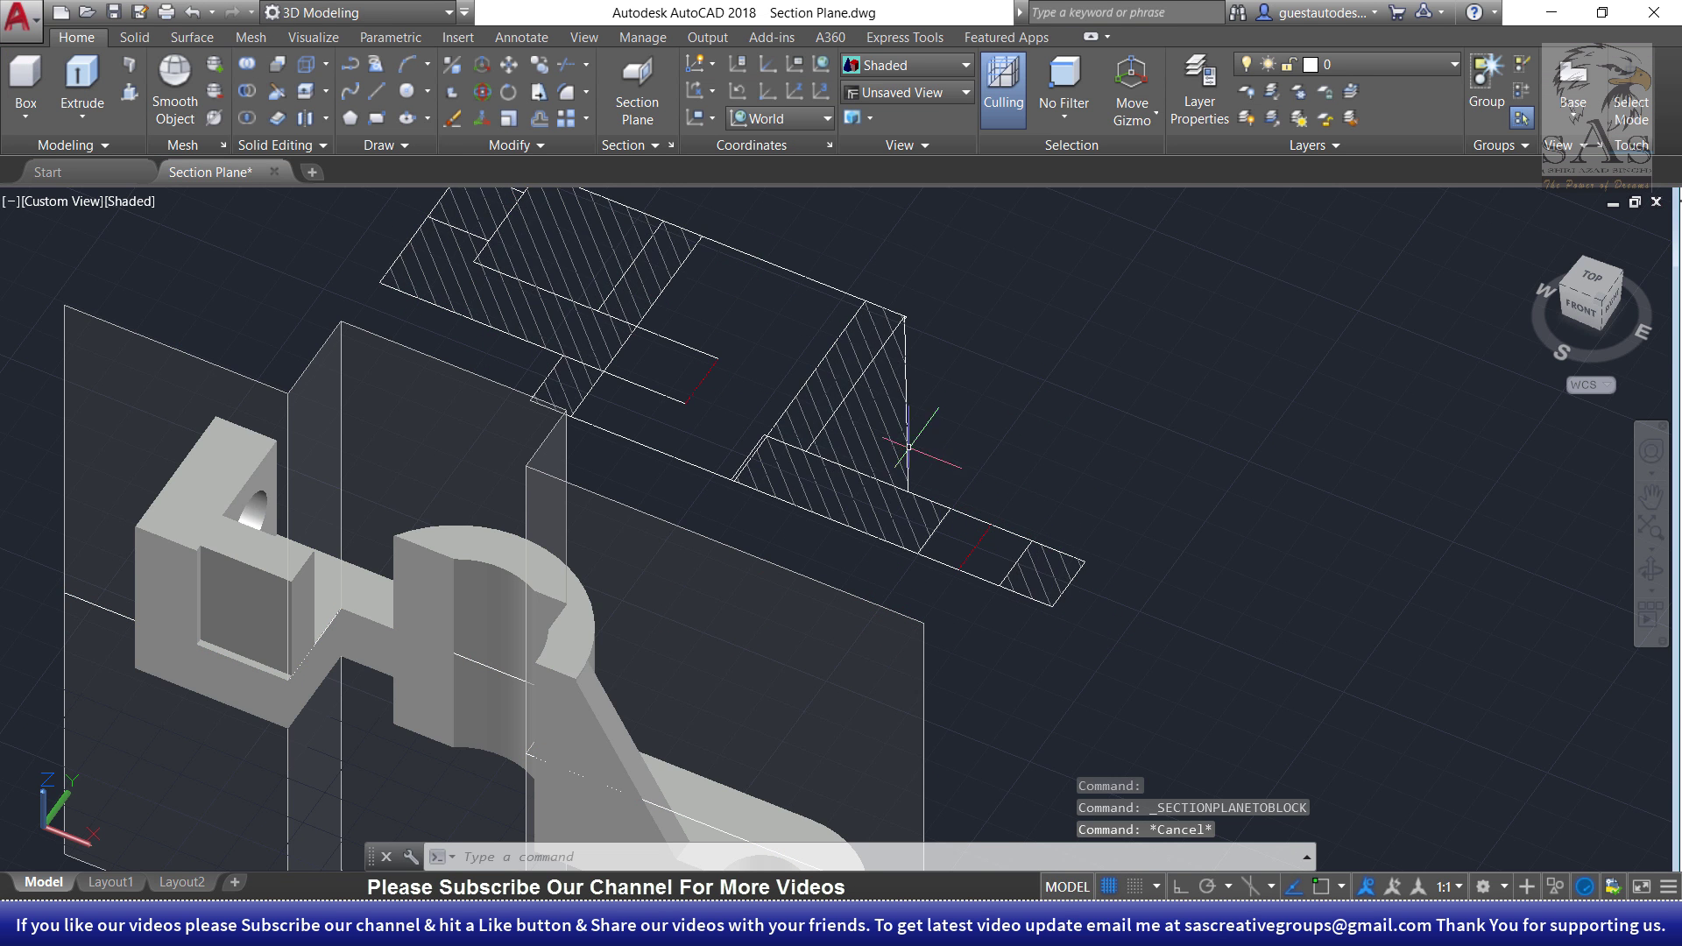
scroll(1064, 499, down, 4)
scroll(1059, 527, down, 2)
scroll(1058, 528, up, 2)
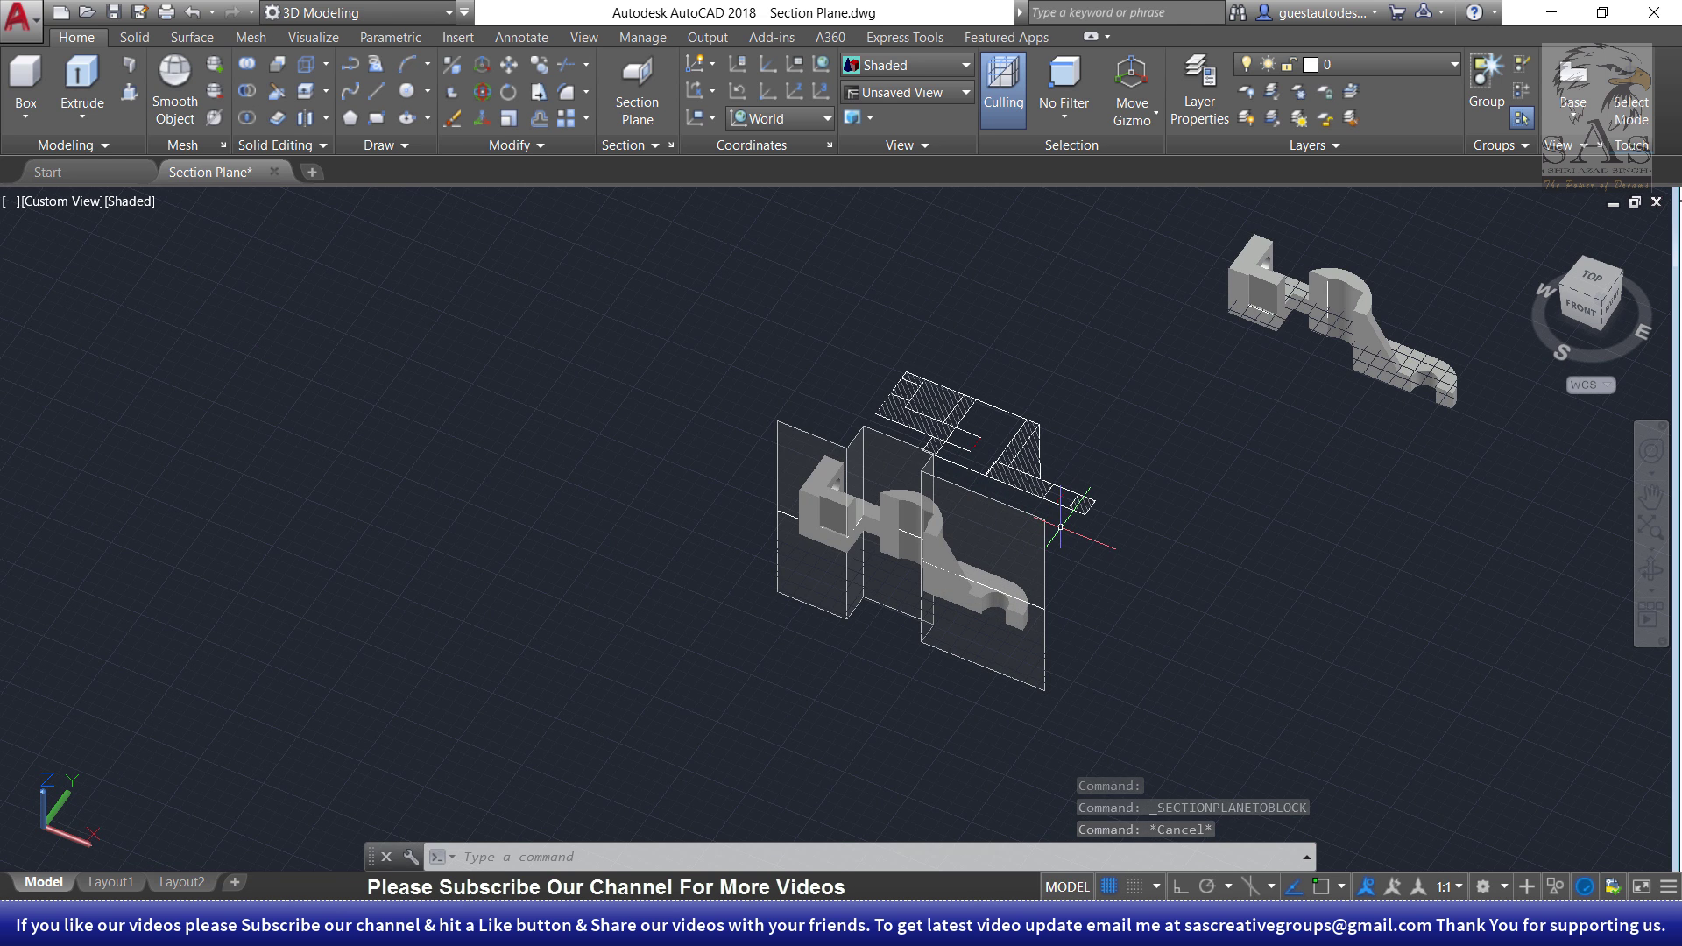